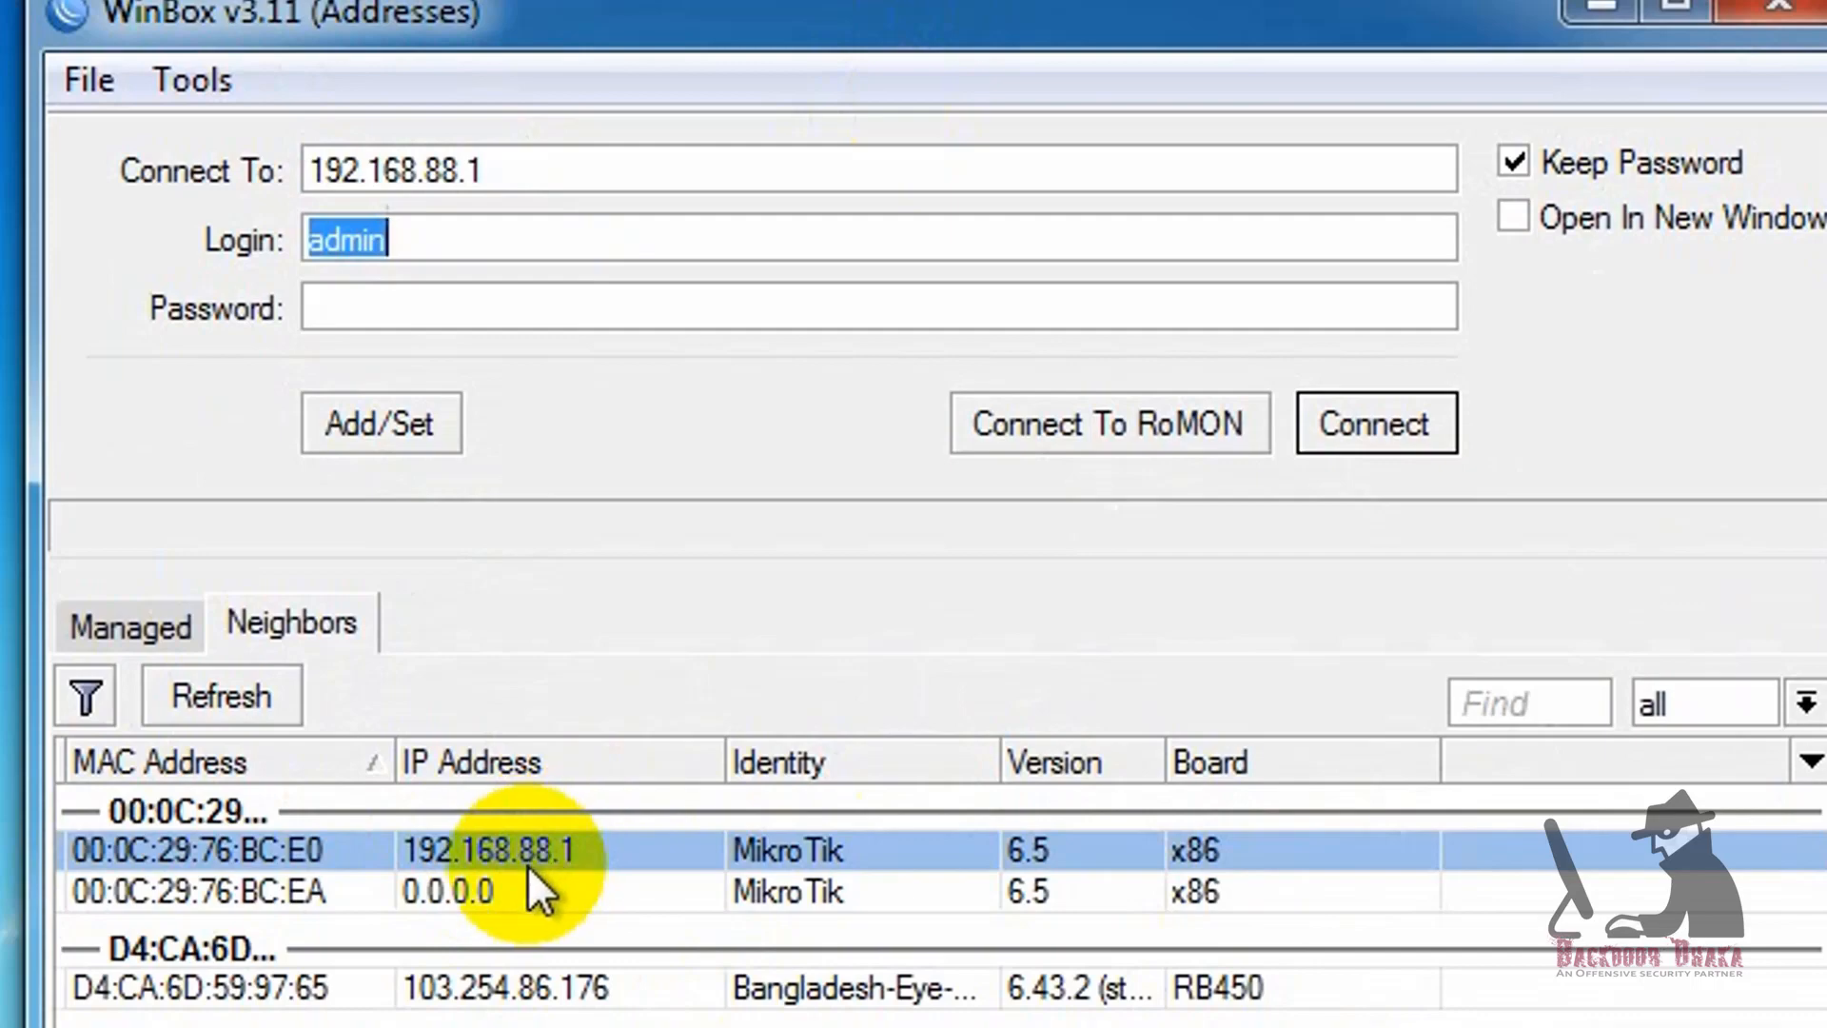
Step: Connect to the MikroTik neighbor with MAC address 00:0C:29:76:BC:EA as admin and remove the router's default configuration
left_click(184, 894)
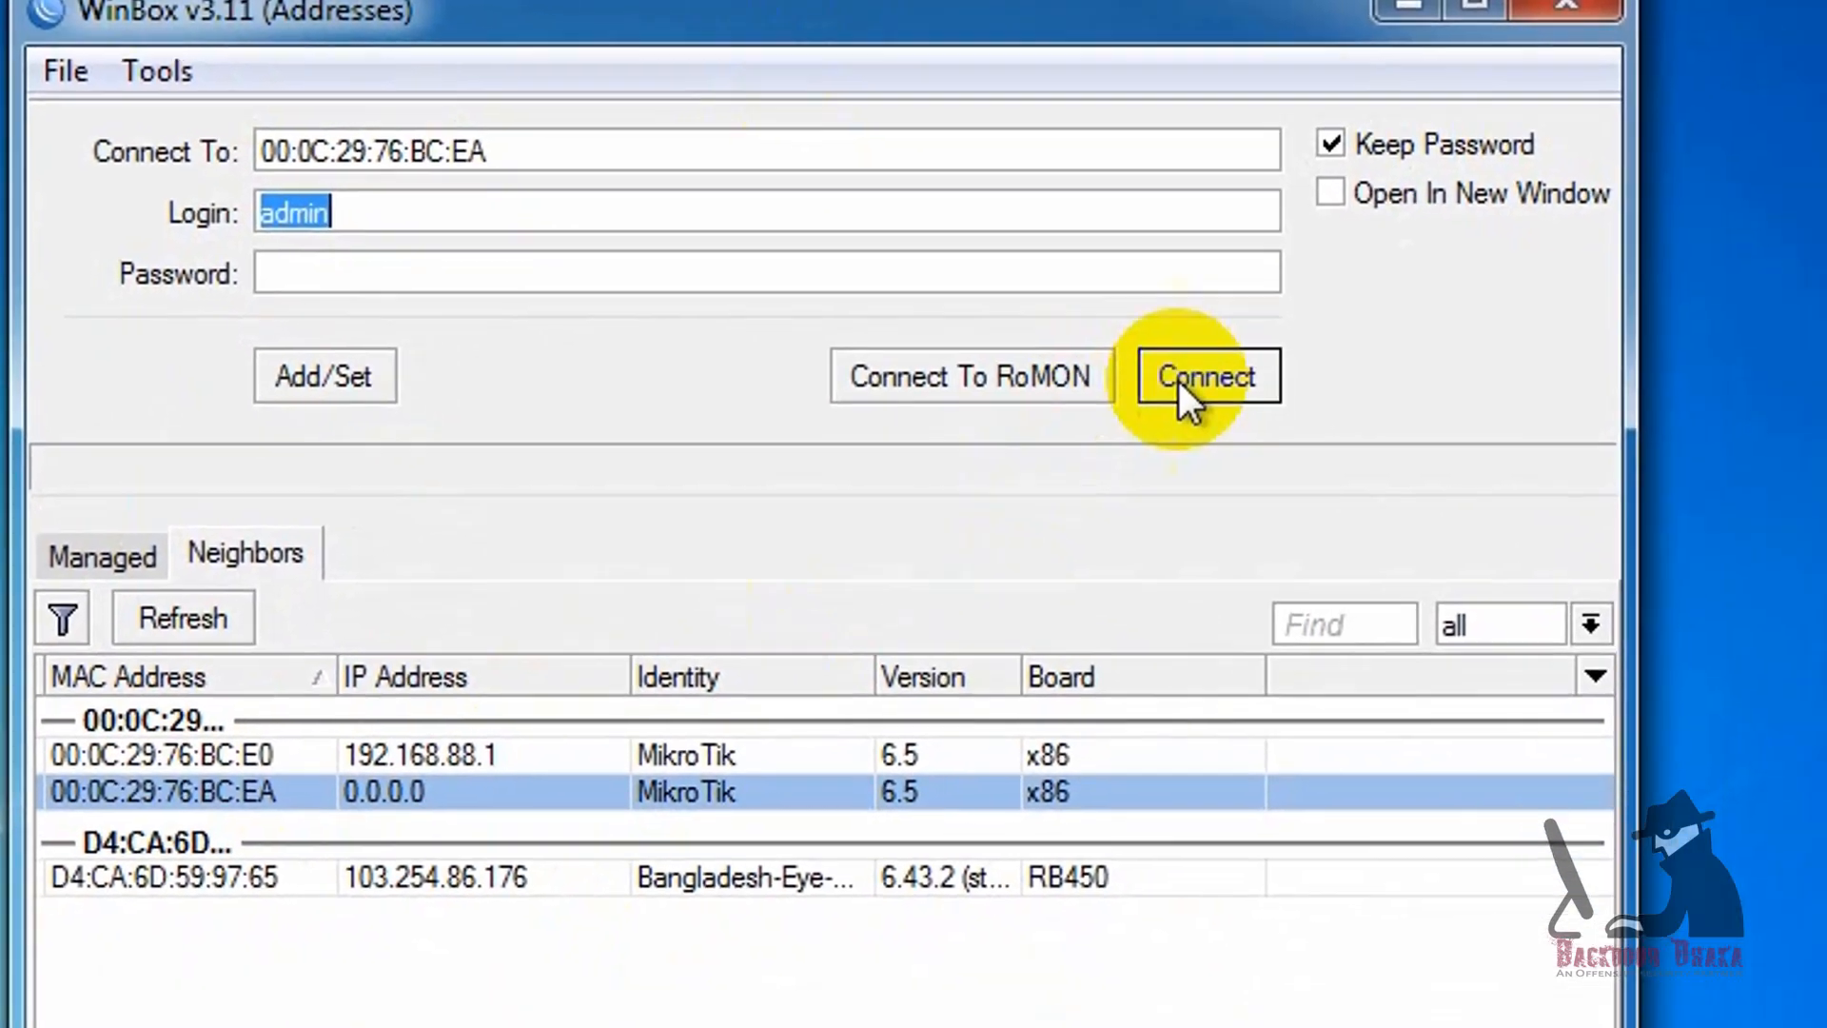
left_click(1356, 415)
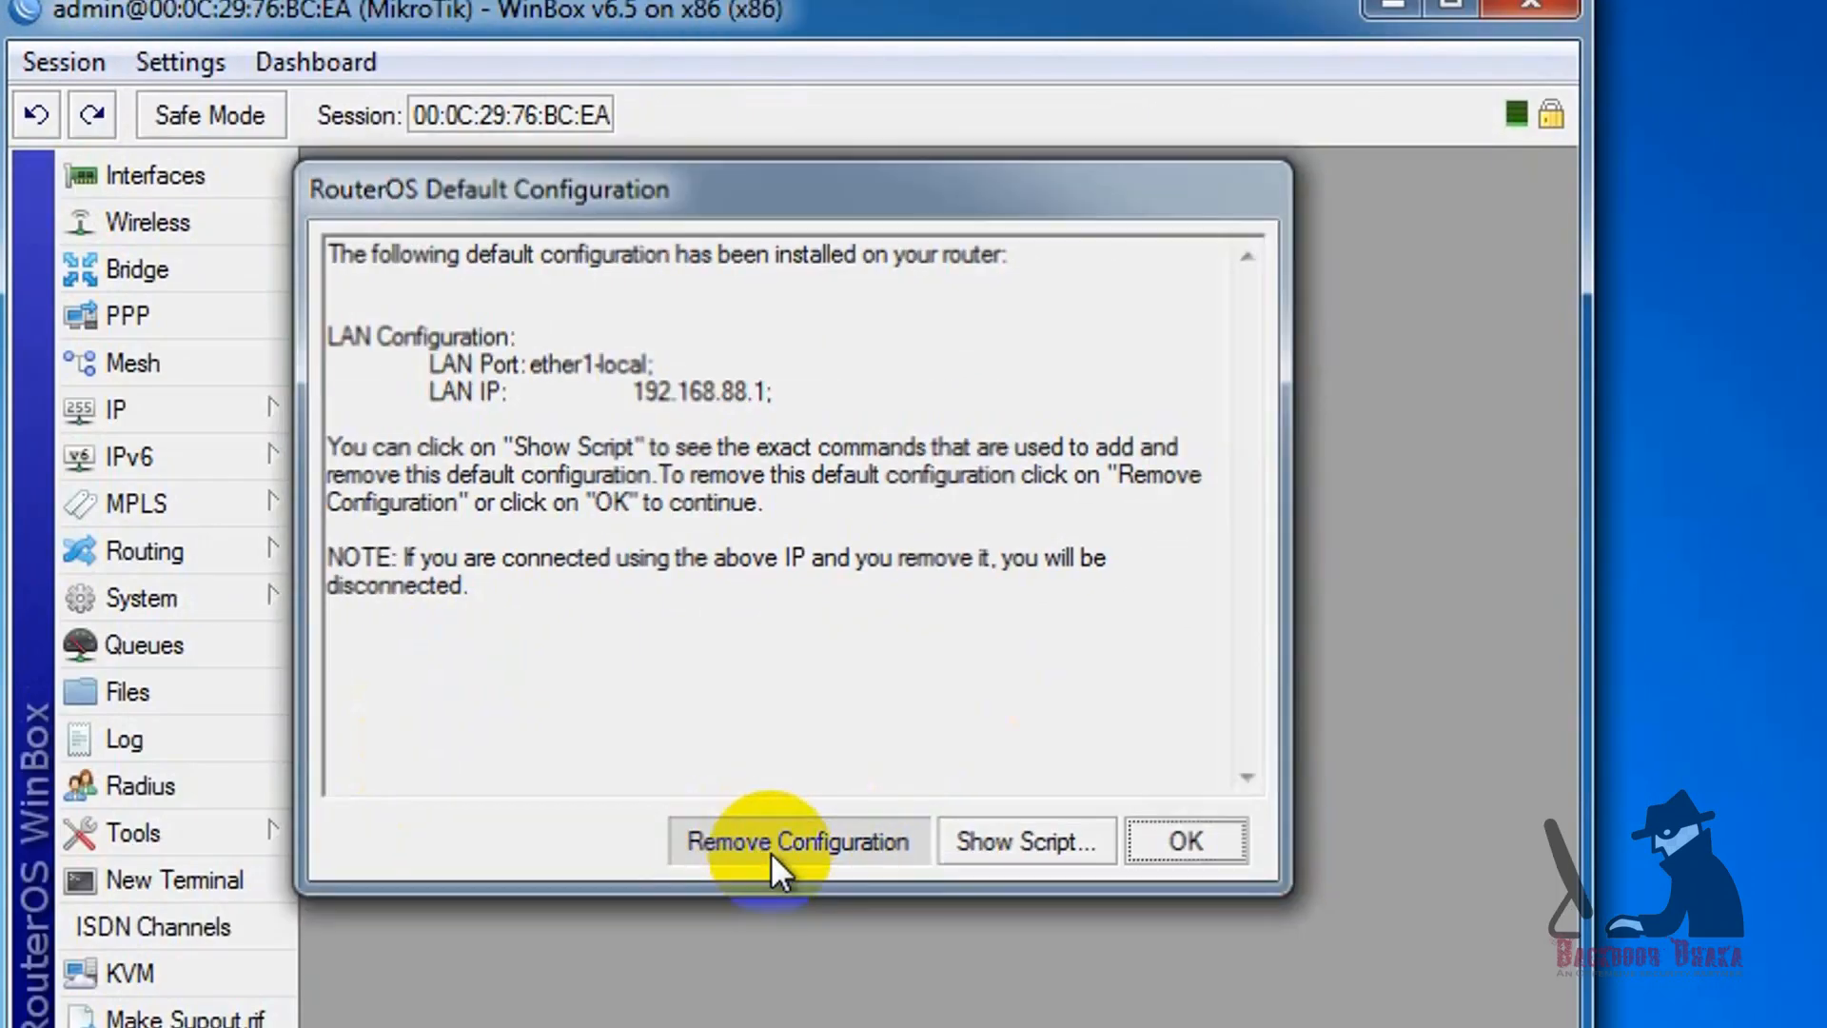
left_click(772, 843)
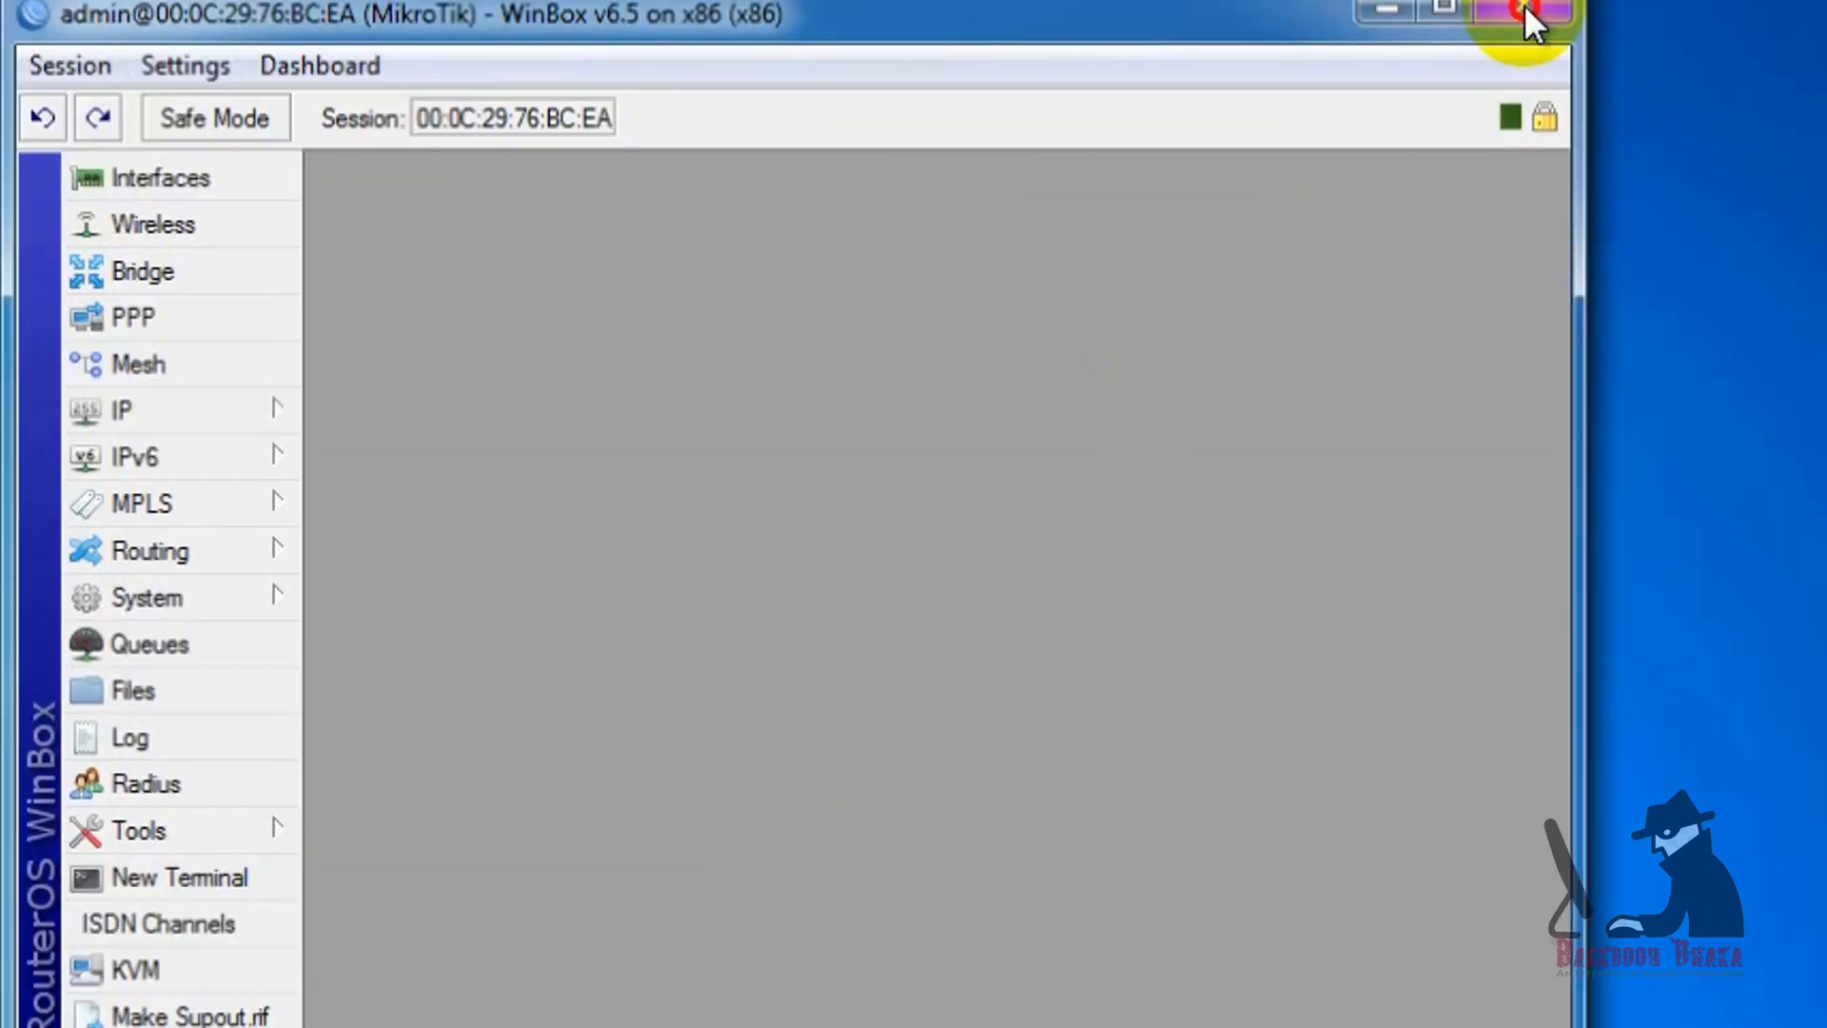
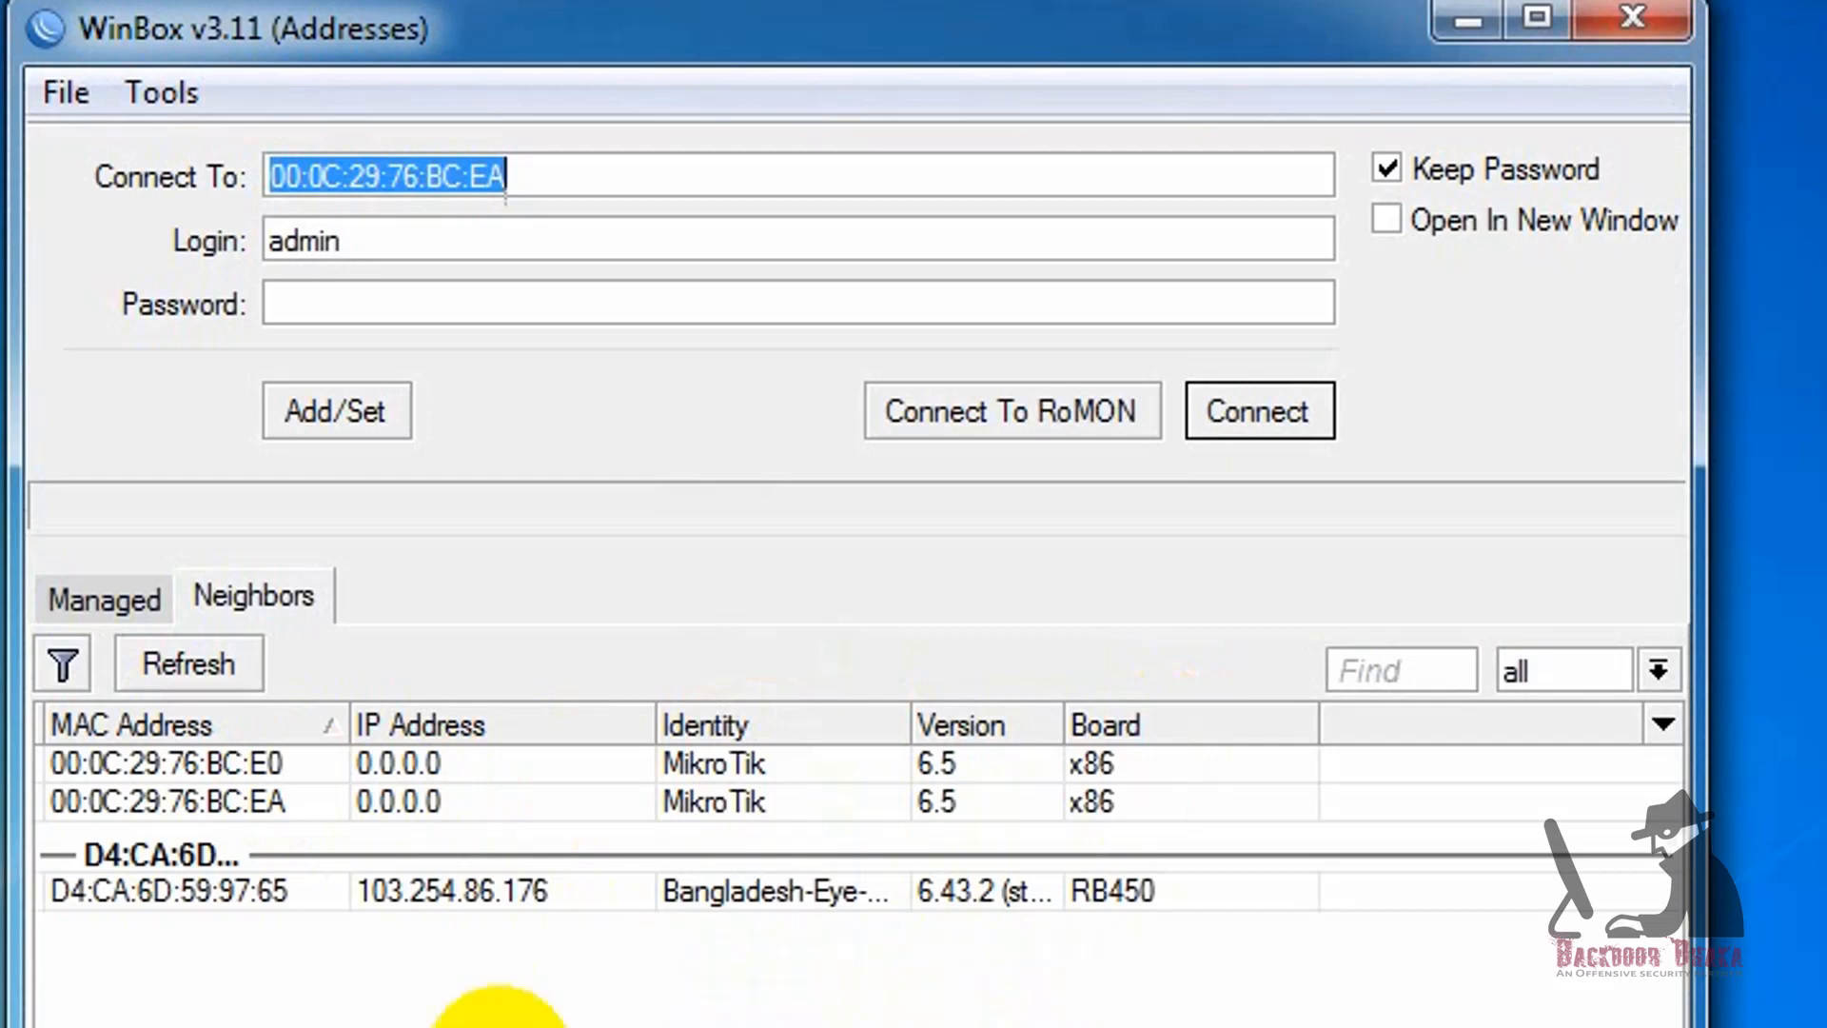
Step: Choose the MikroTik x86 neighbor with MAC address 00:0C:29:76:BC:E0 as the connection target
left_click(185, 762)
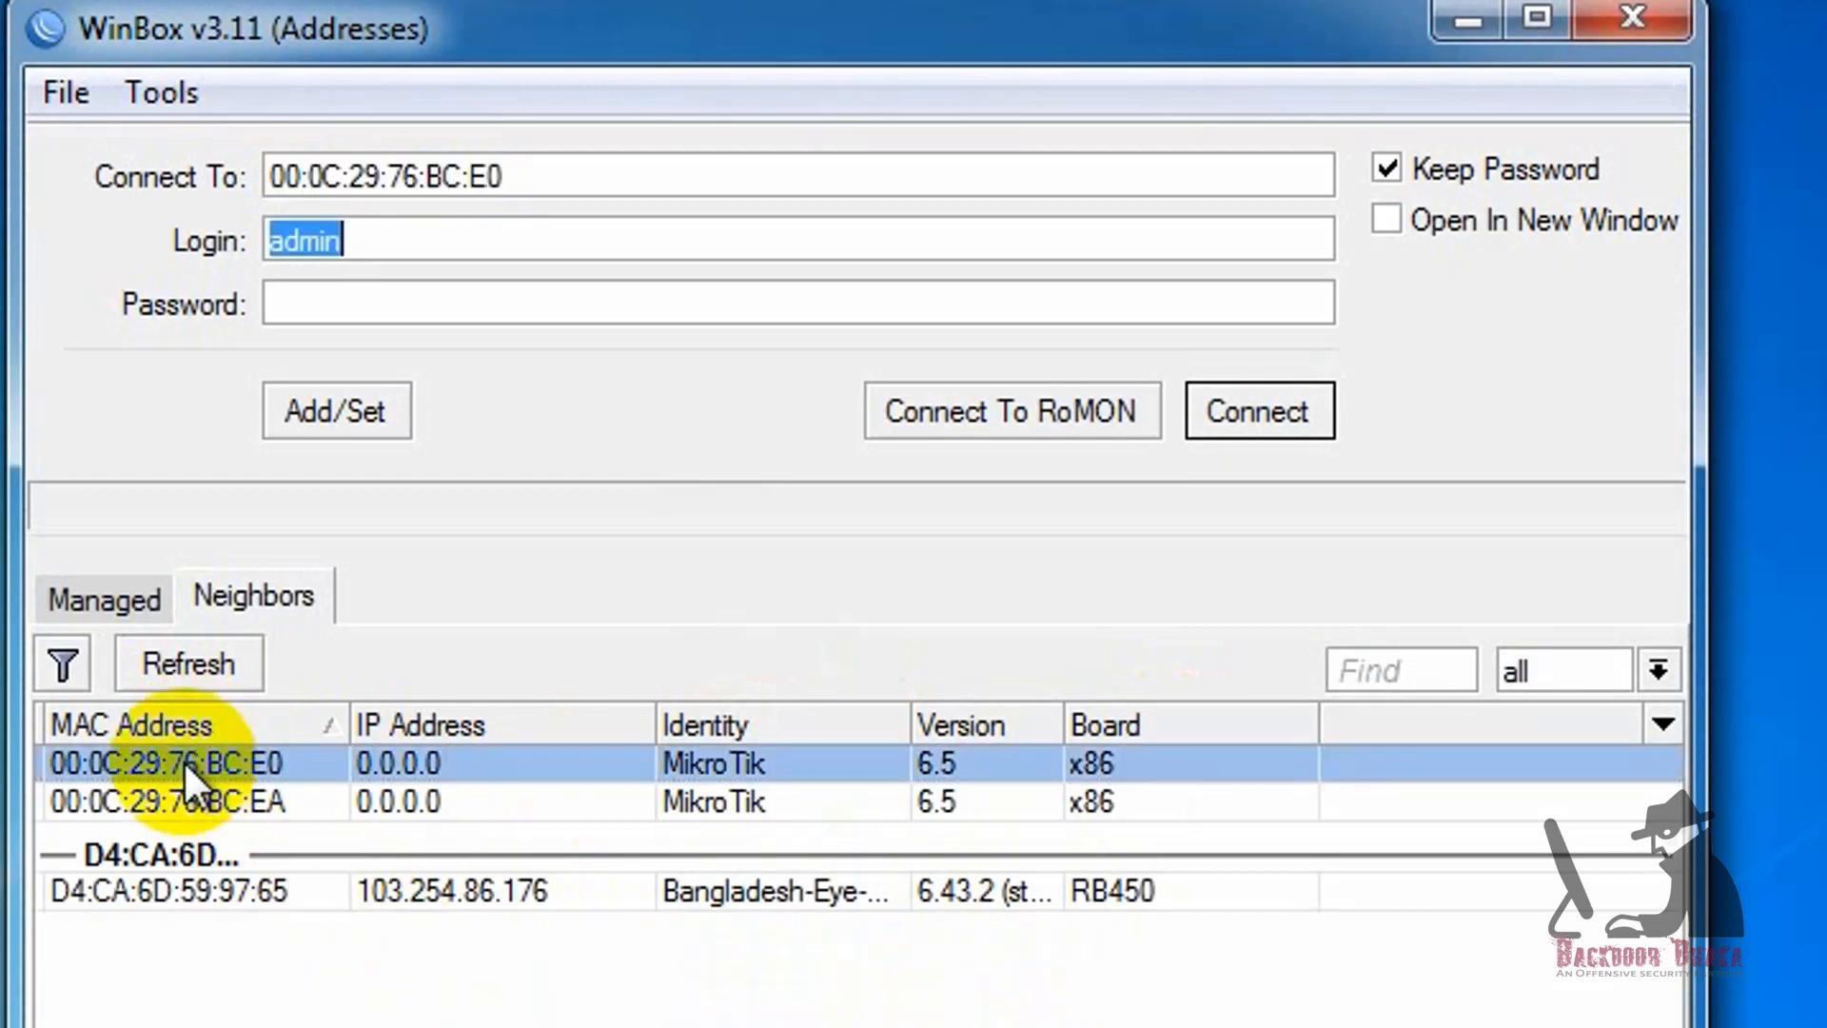
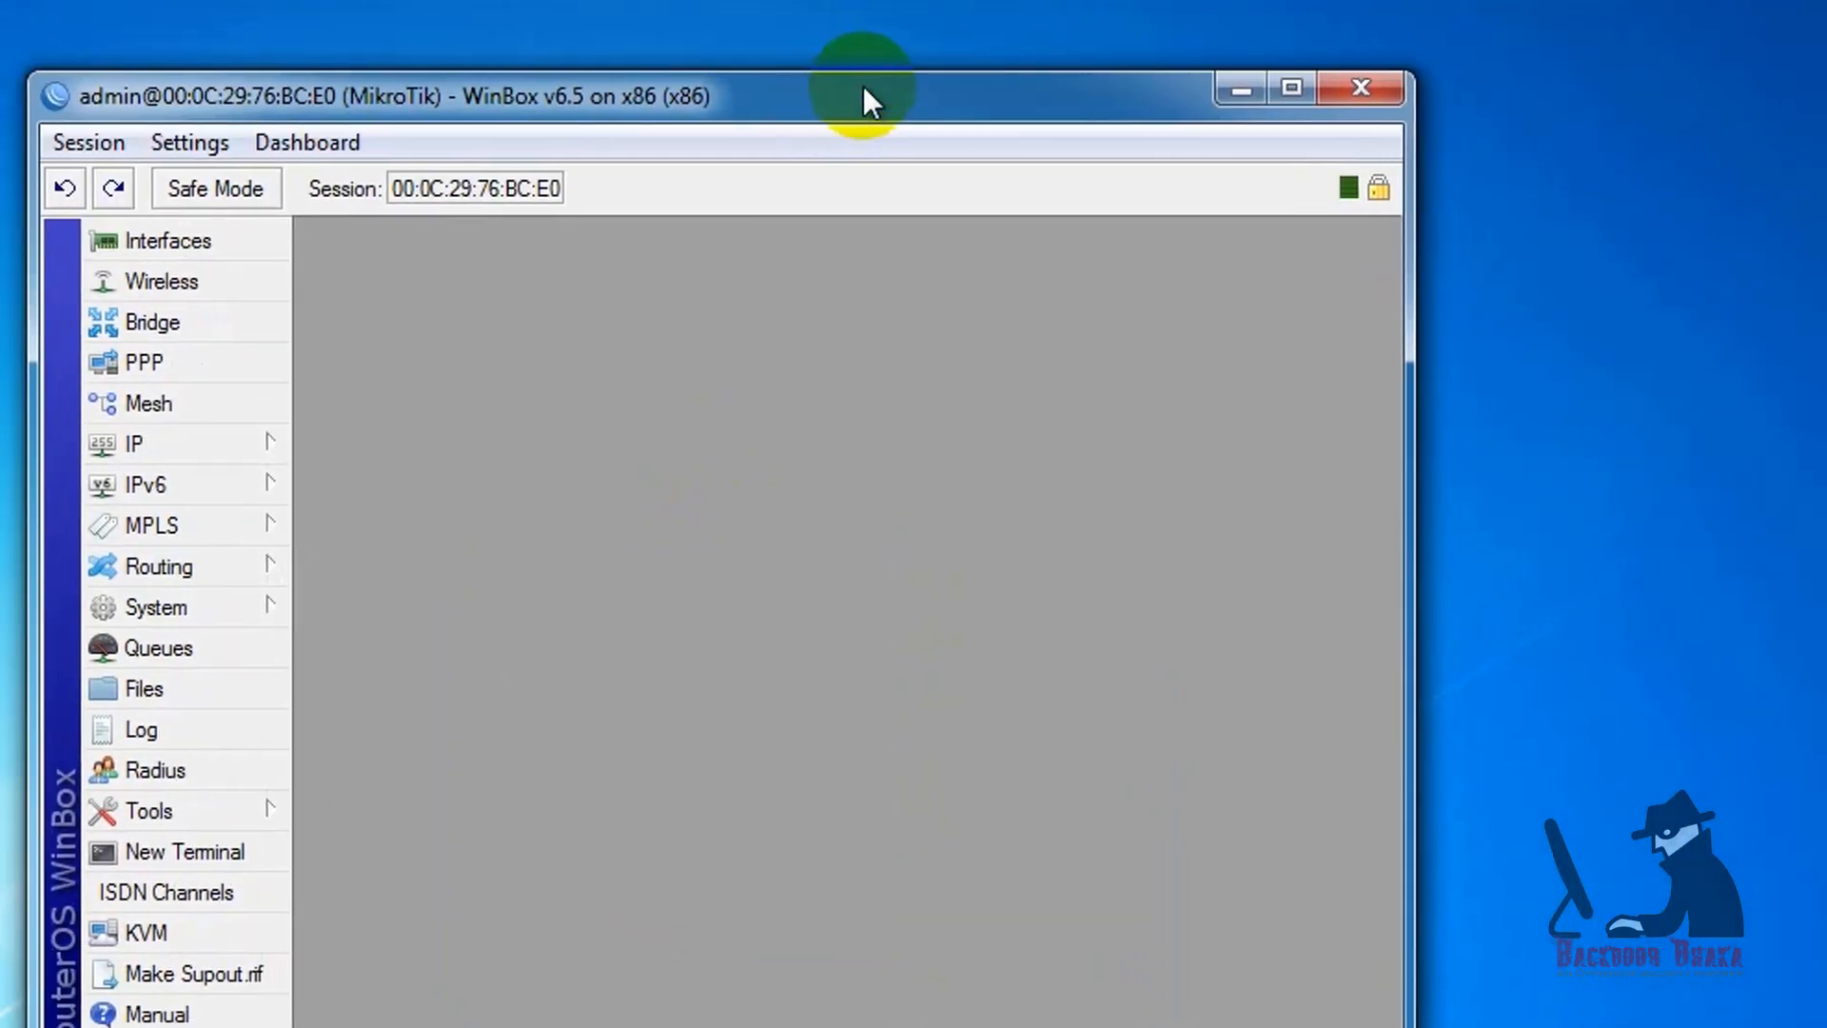
Step: Open a new terminal on the connected MikroTik router
left_click(200, 851)
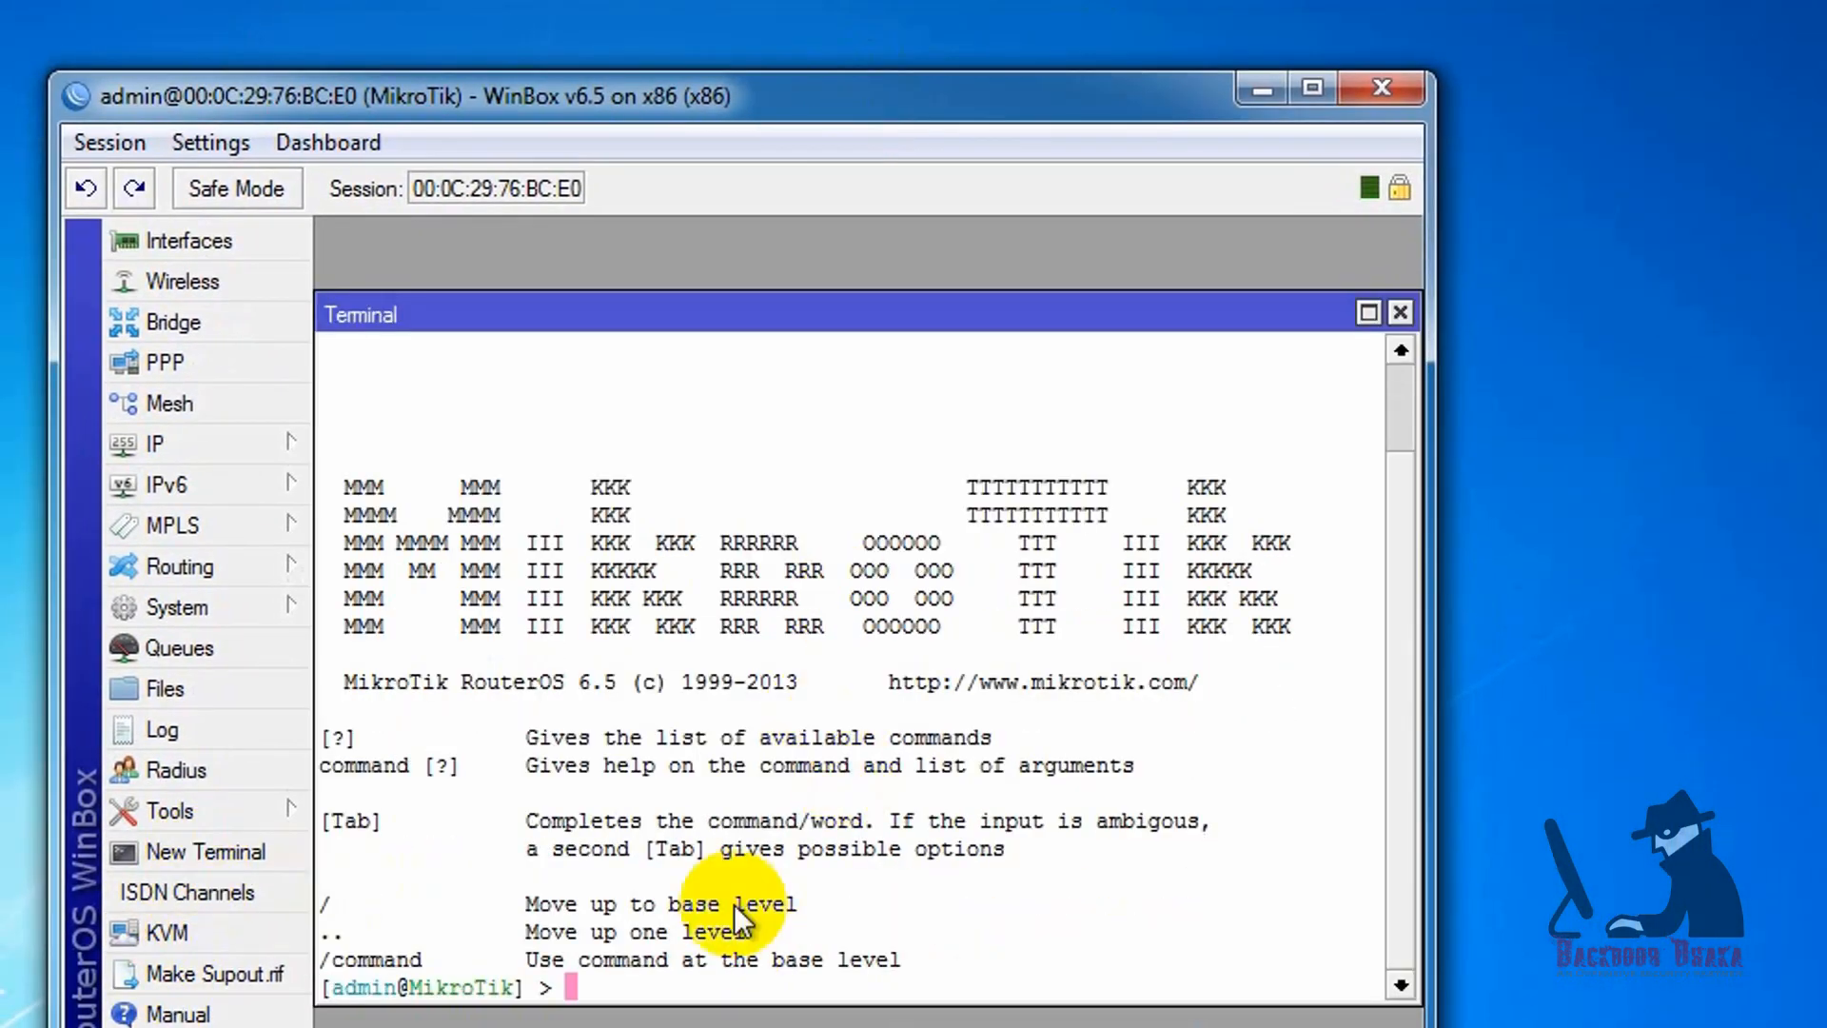
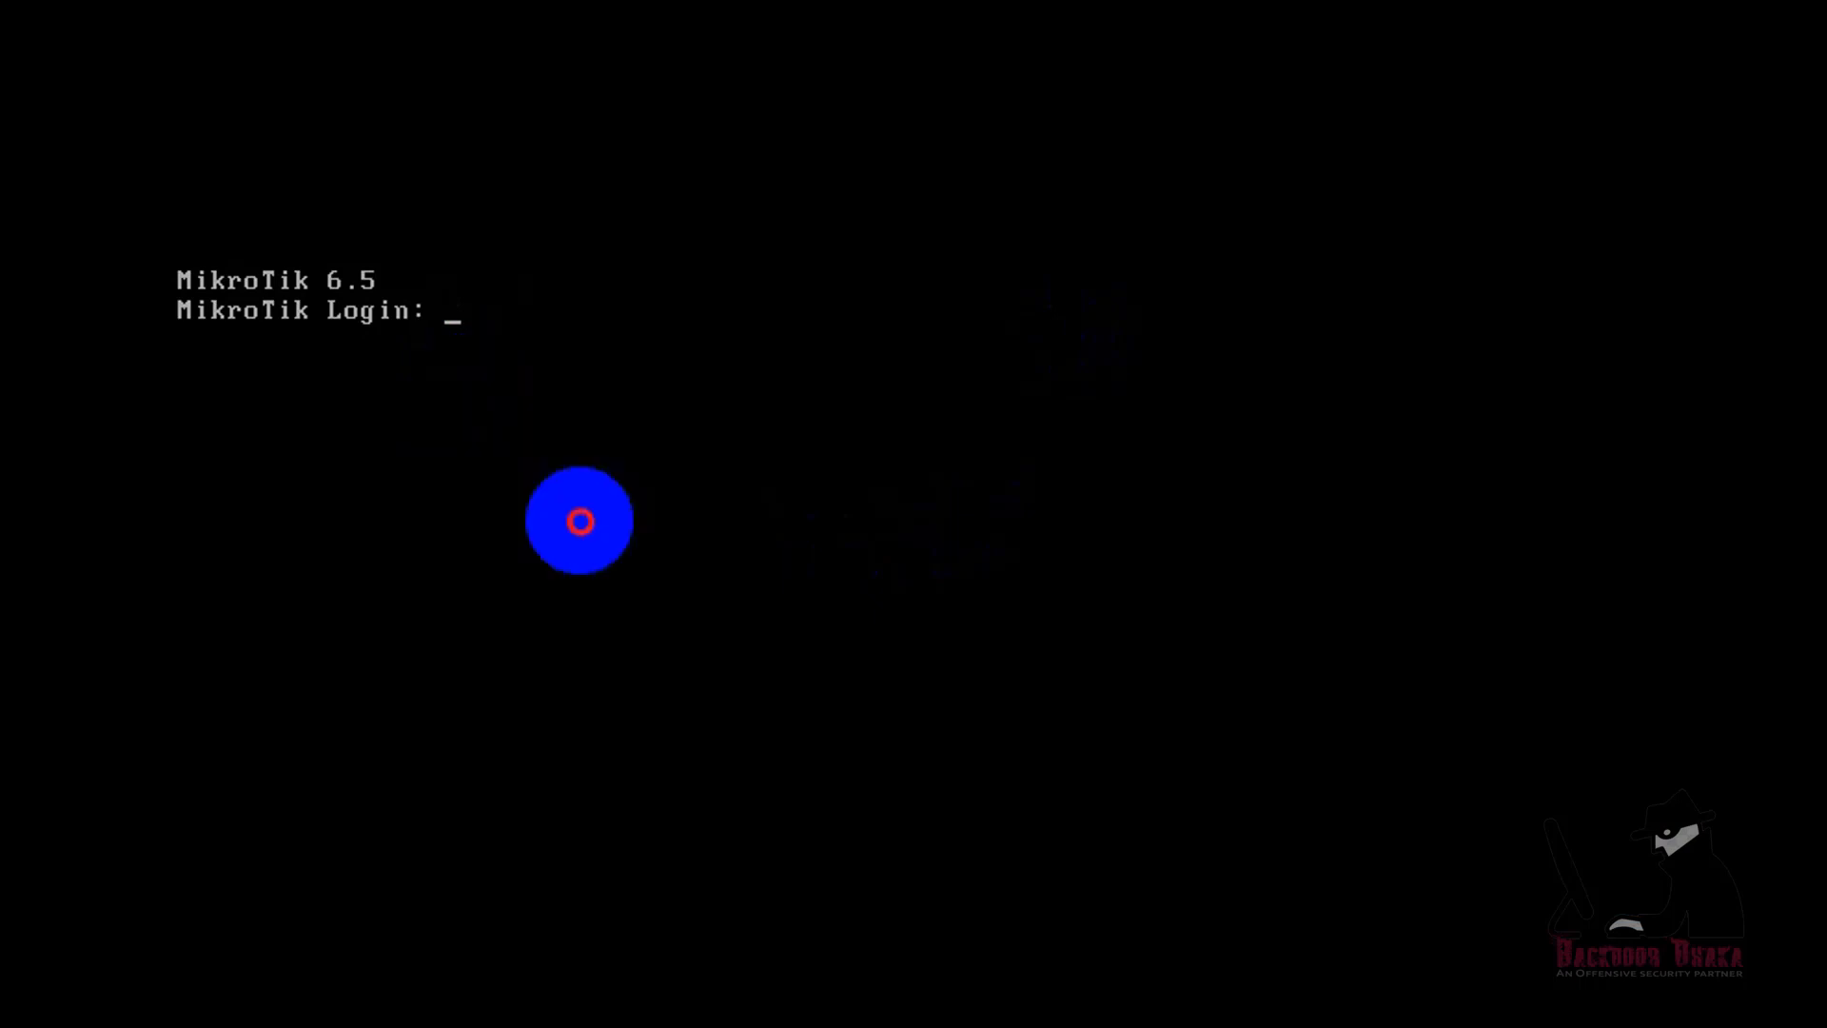
Step: Log in to the MikroTik 6.5 router console as admin, leaving the password empty
type("admin")
key("Return")
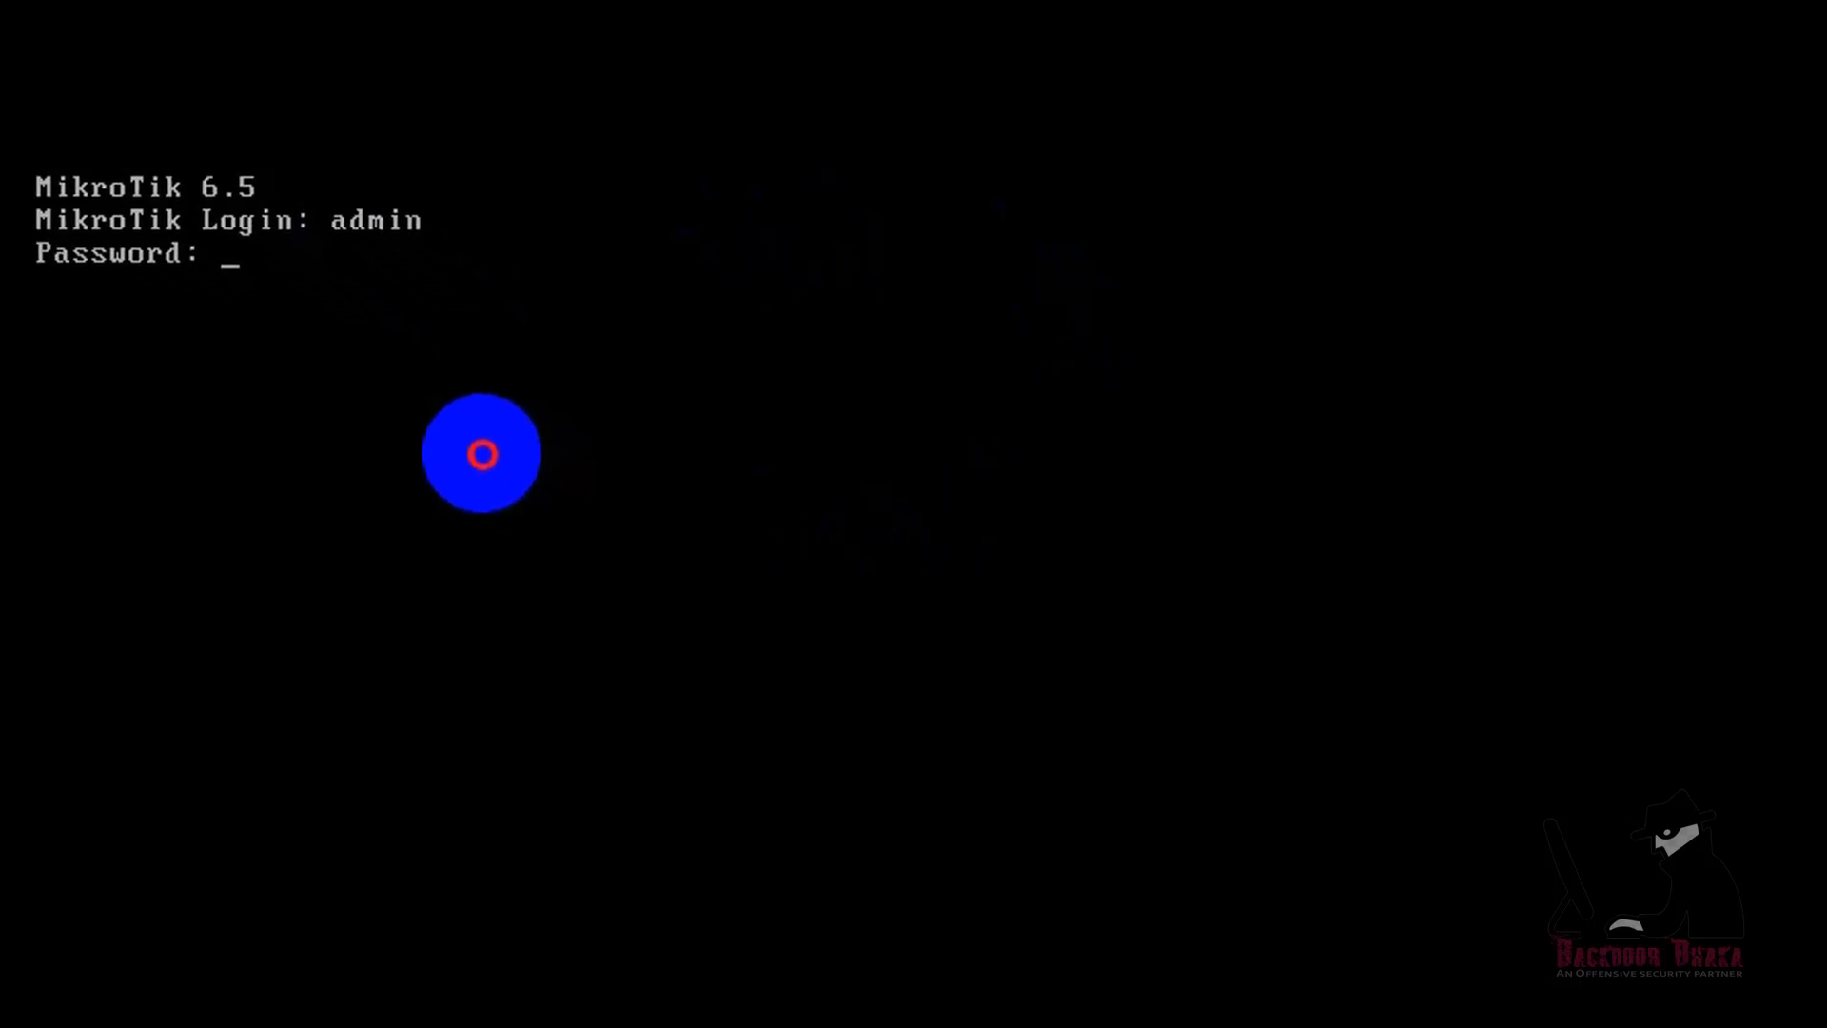
key("Return")
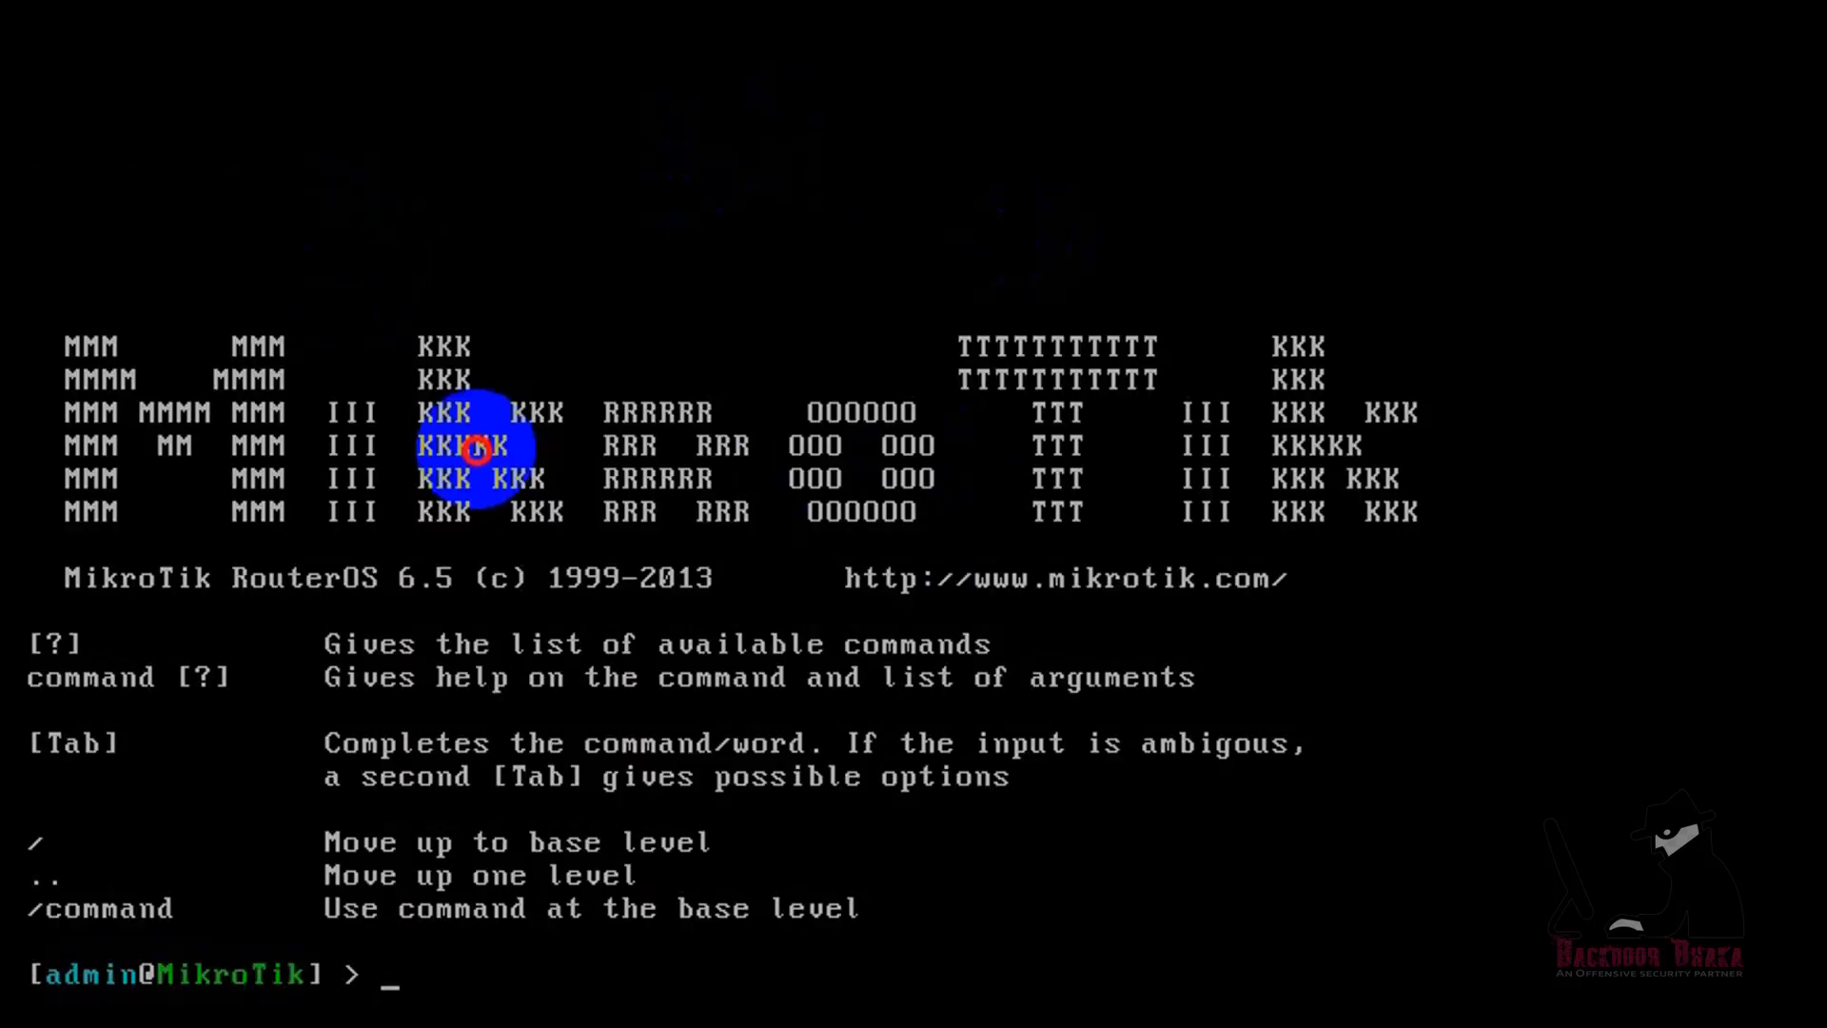
Step: Display the router's license details by running the command "system license print"
type("sys")
key("Tab")
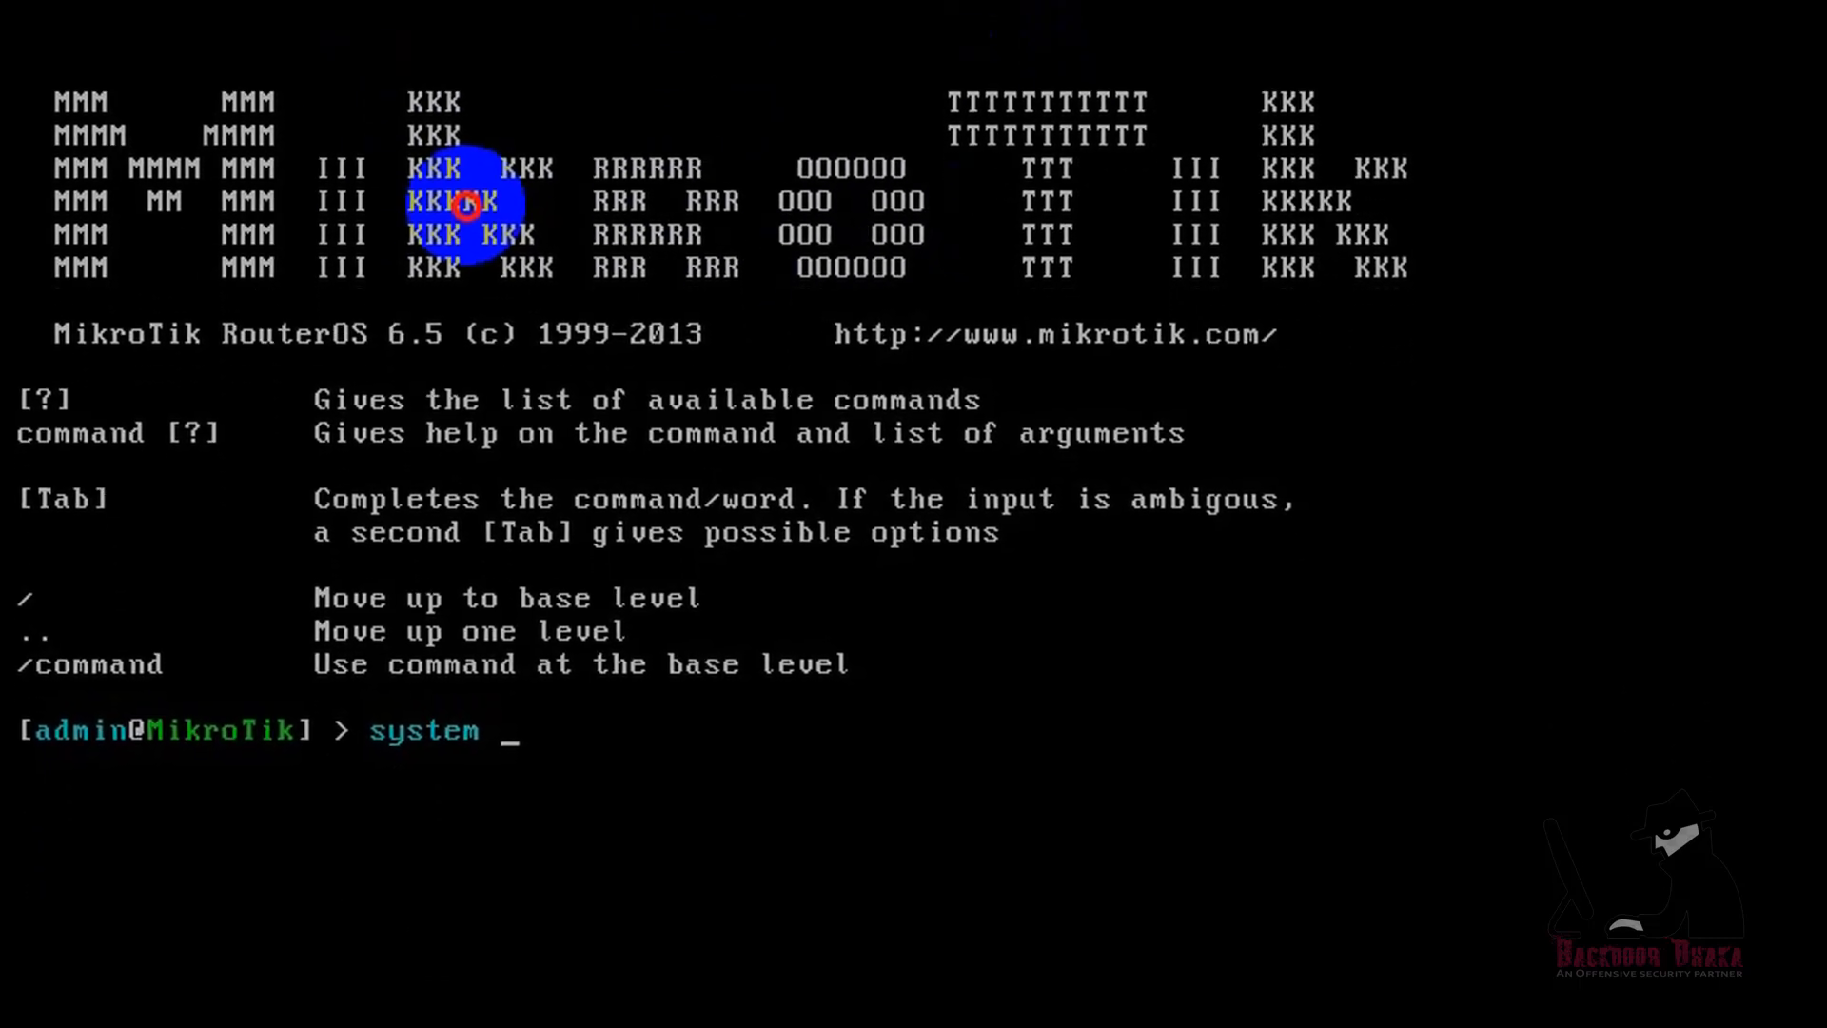
type("li")
key("Tab")
type("p")
key("Tab")
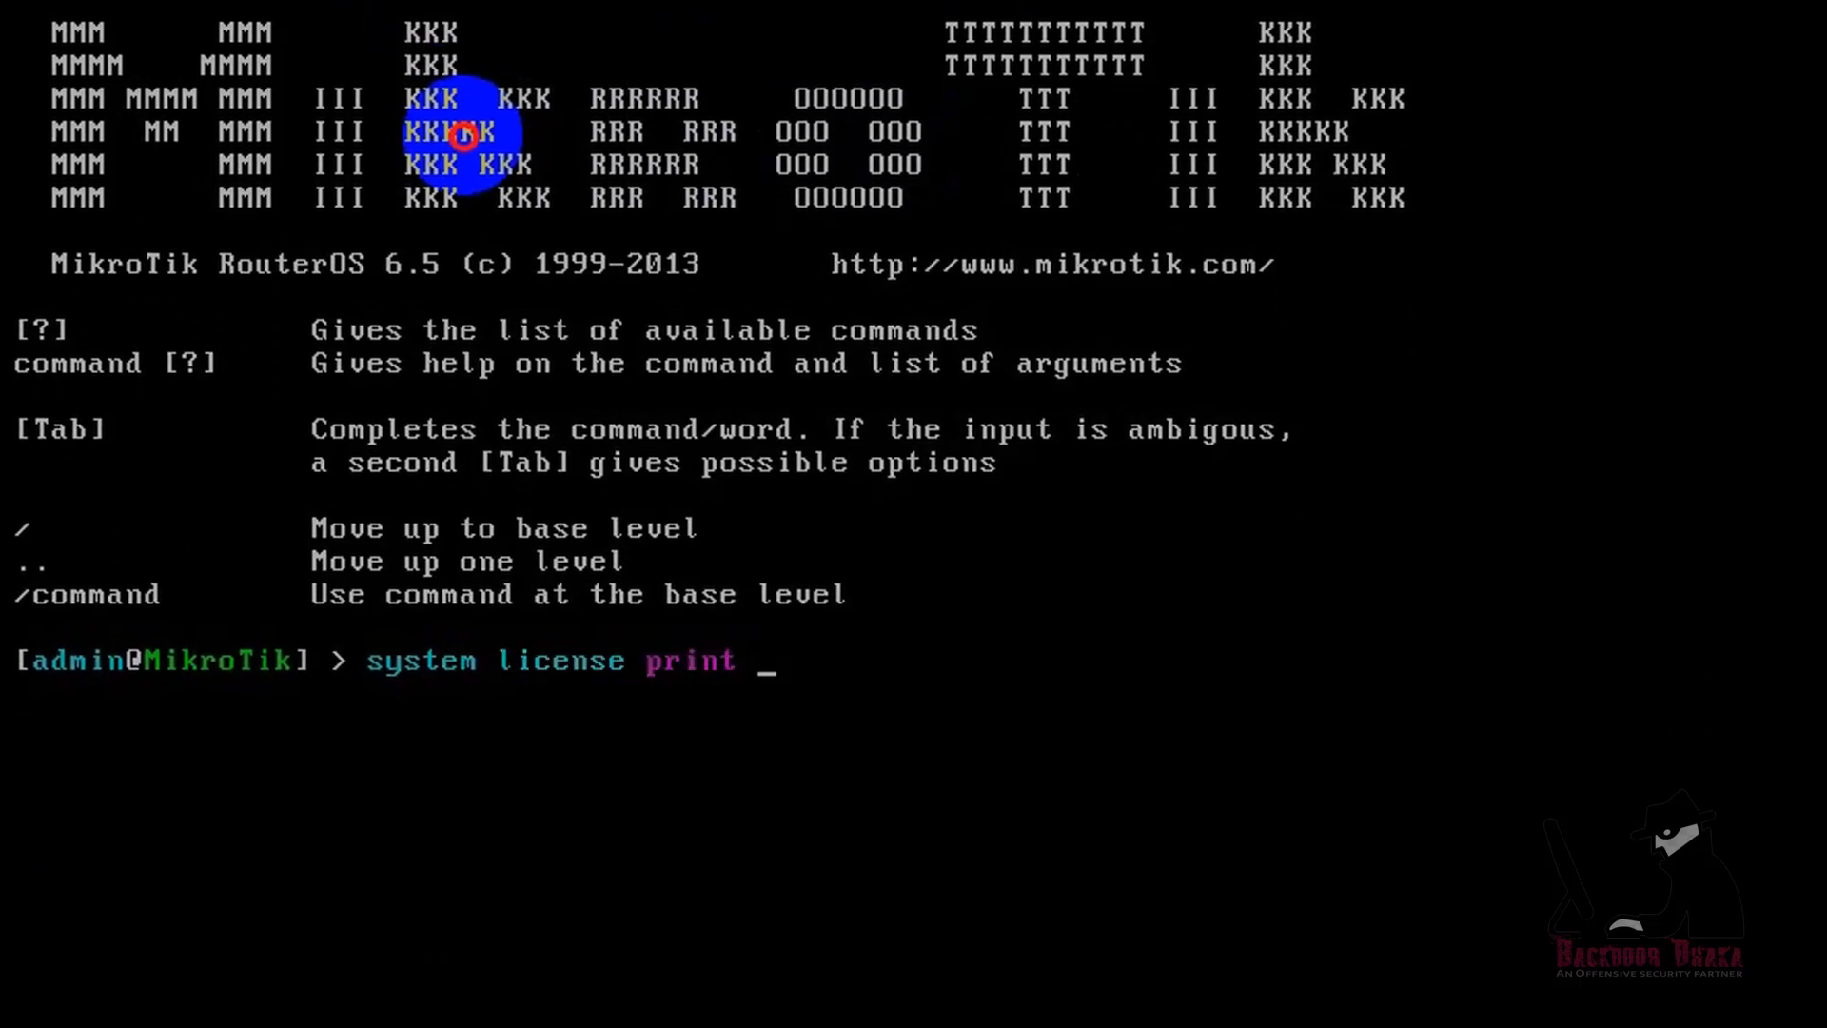
key("Return")
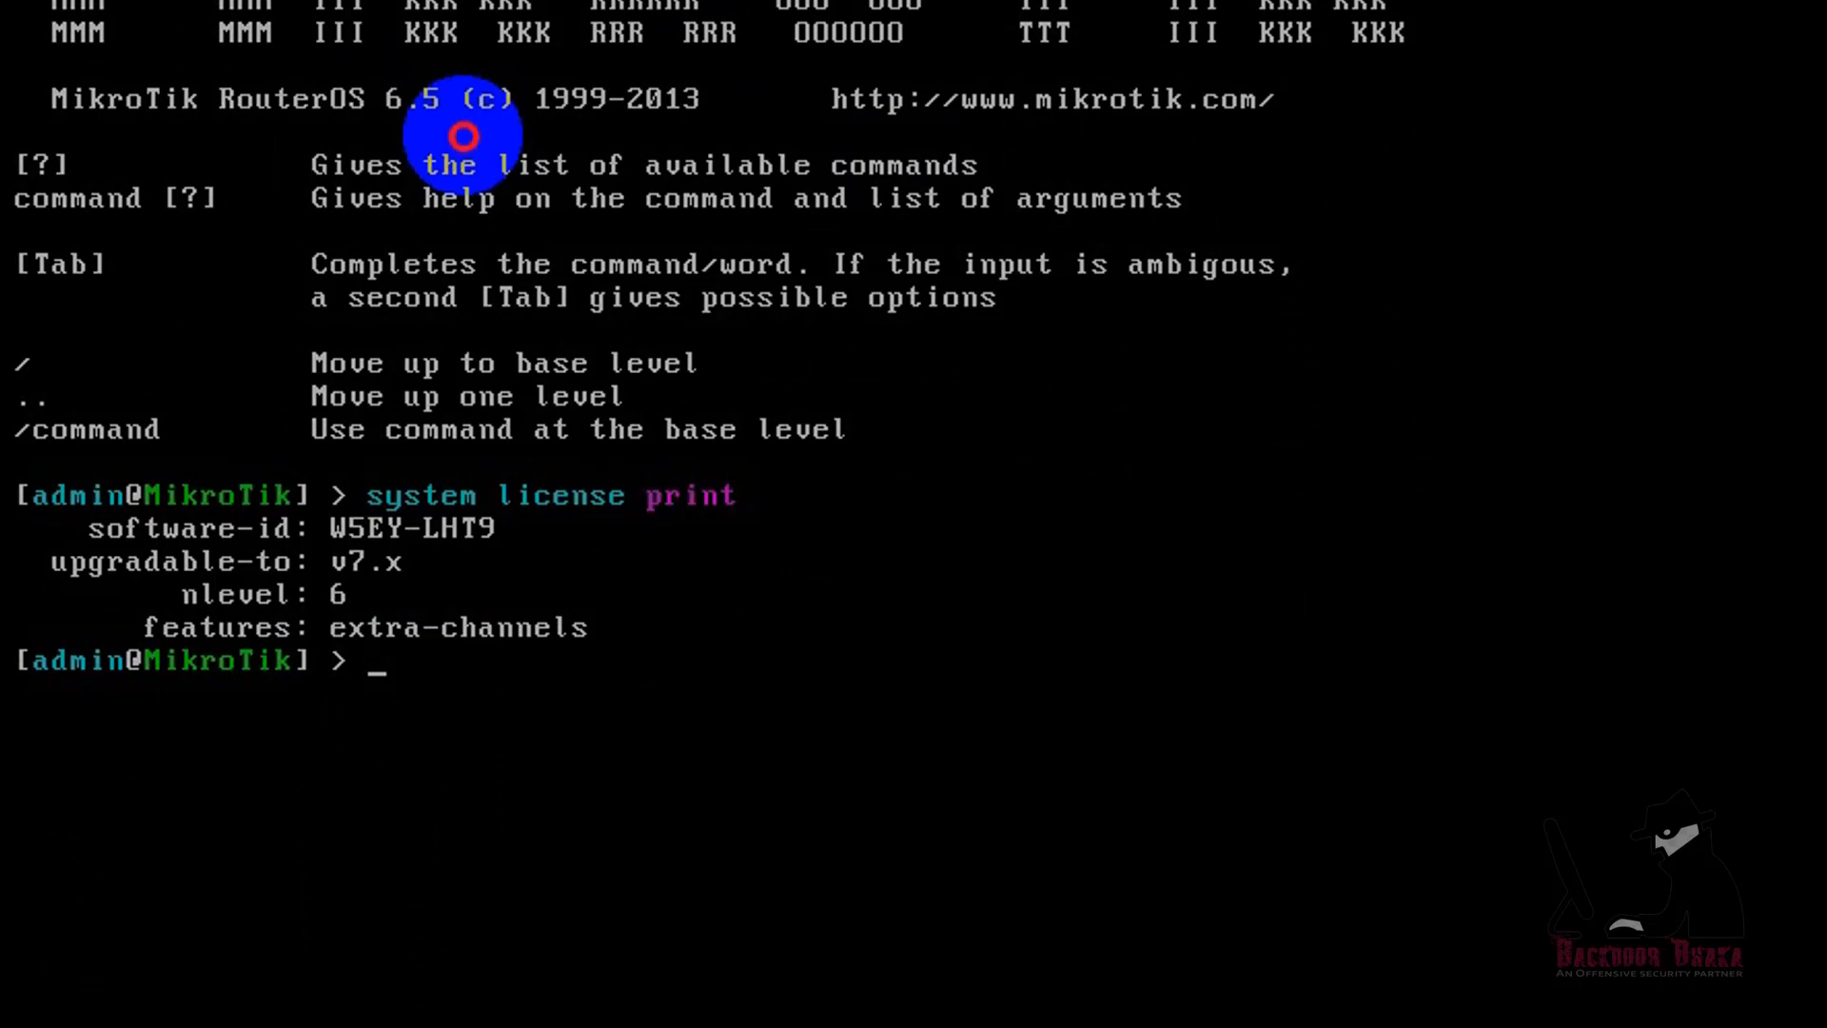
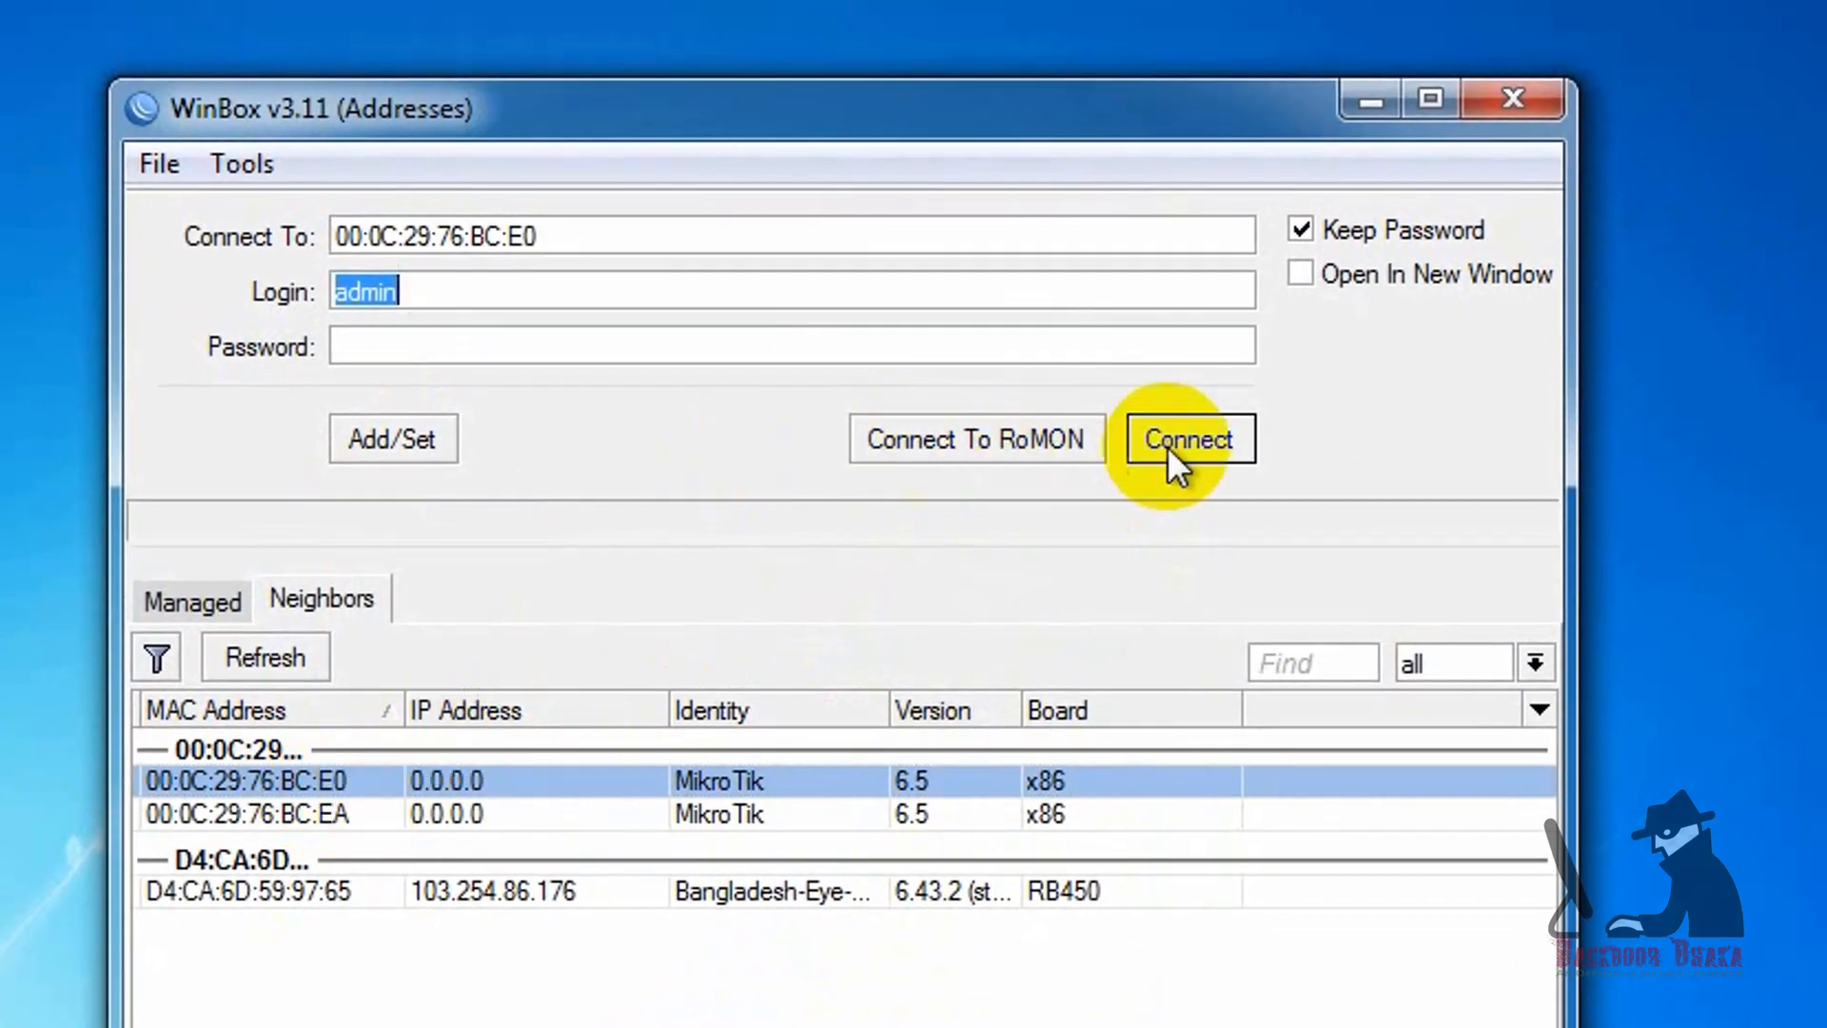
Step: Connect WinBox to the router at MAC address 00:0C:29:76:BC:E0, logging in as admin with an empty password
left_click(1173, 447)
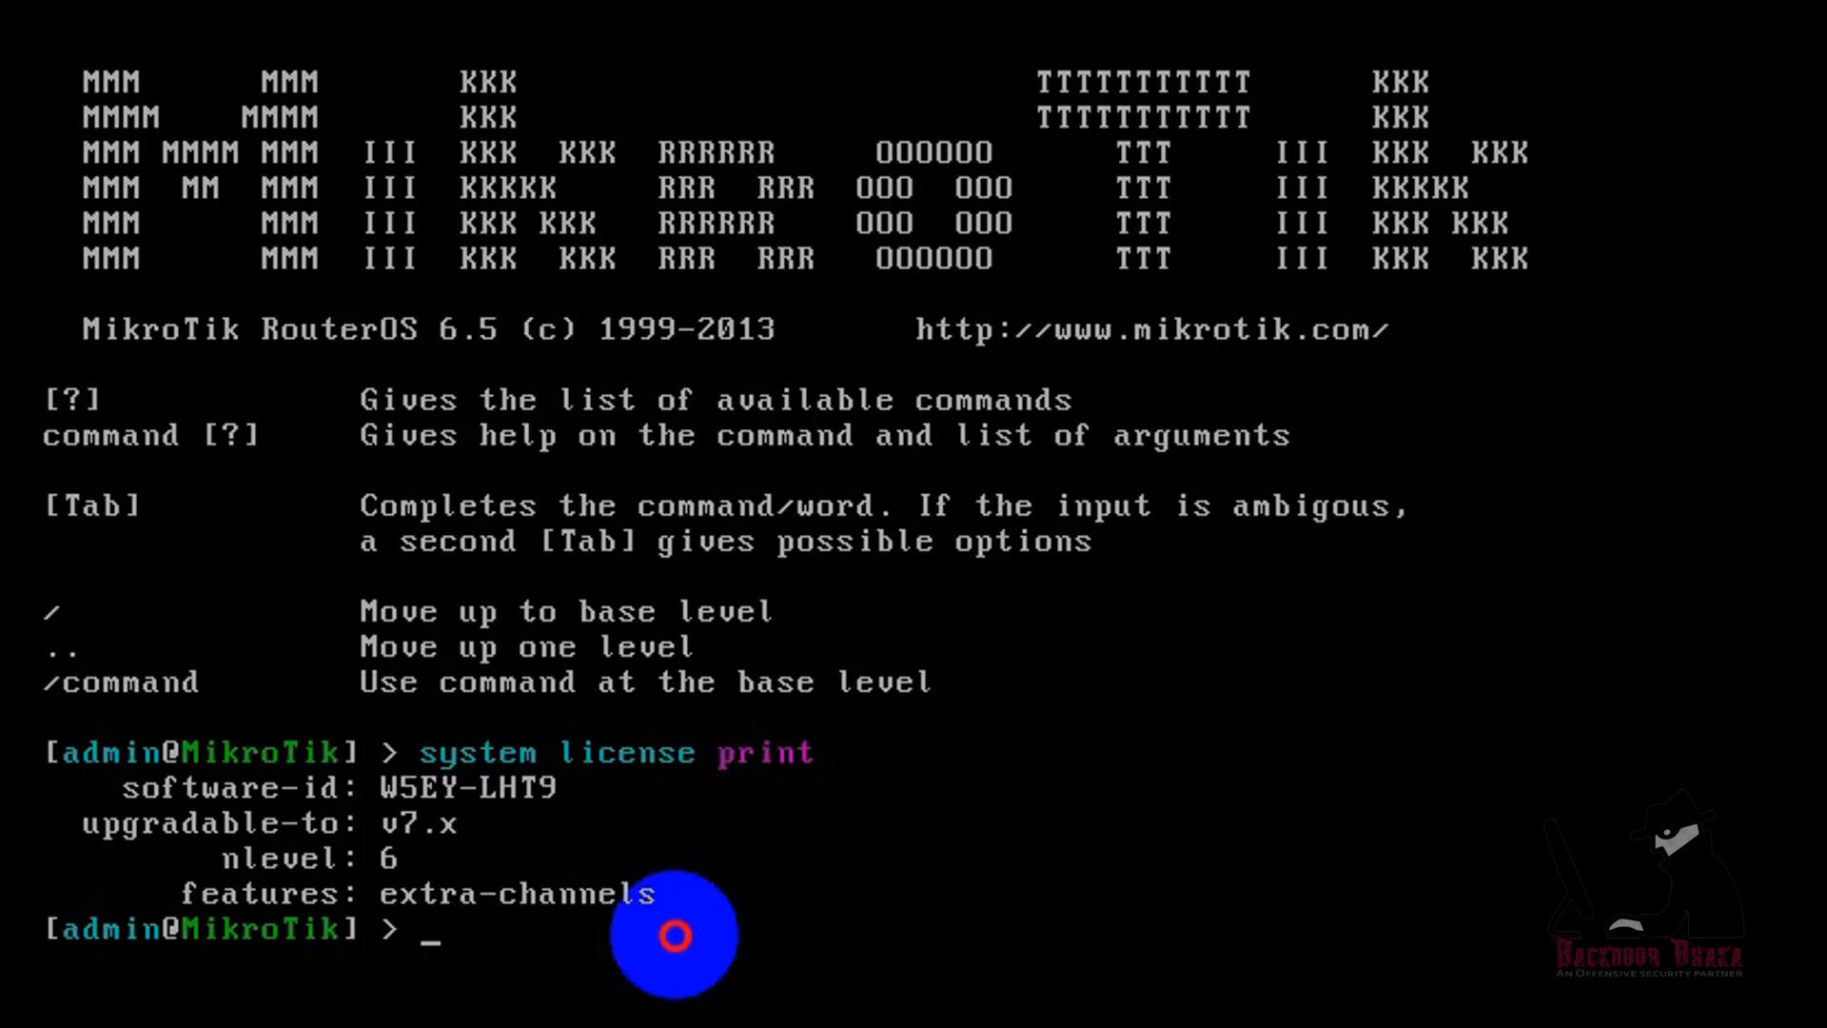
Step: In the router console, add IP address 10.10.10.1/24 on interface ether1 with disabled=no and comment=LAN
type("ip address ")
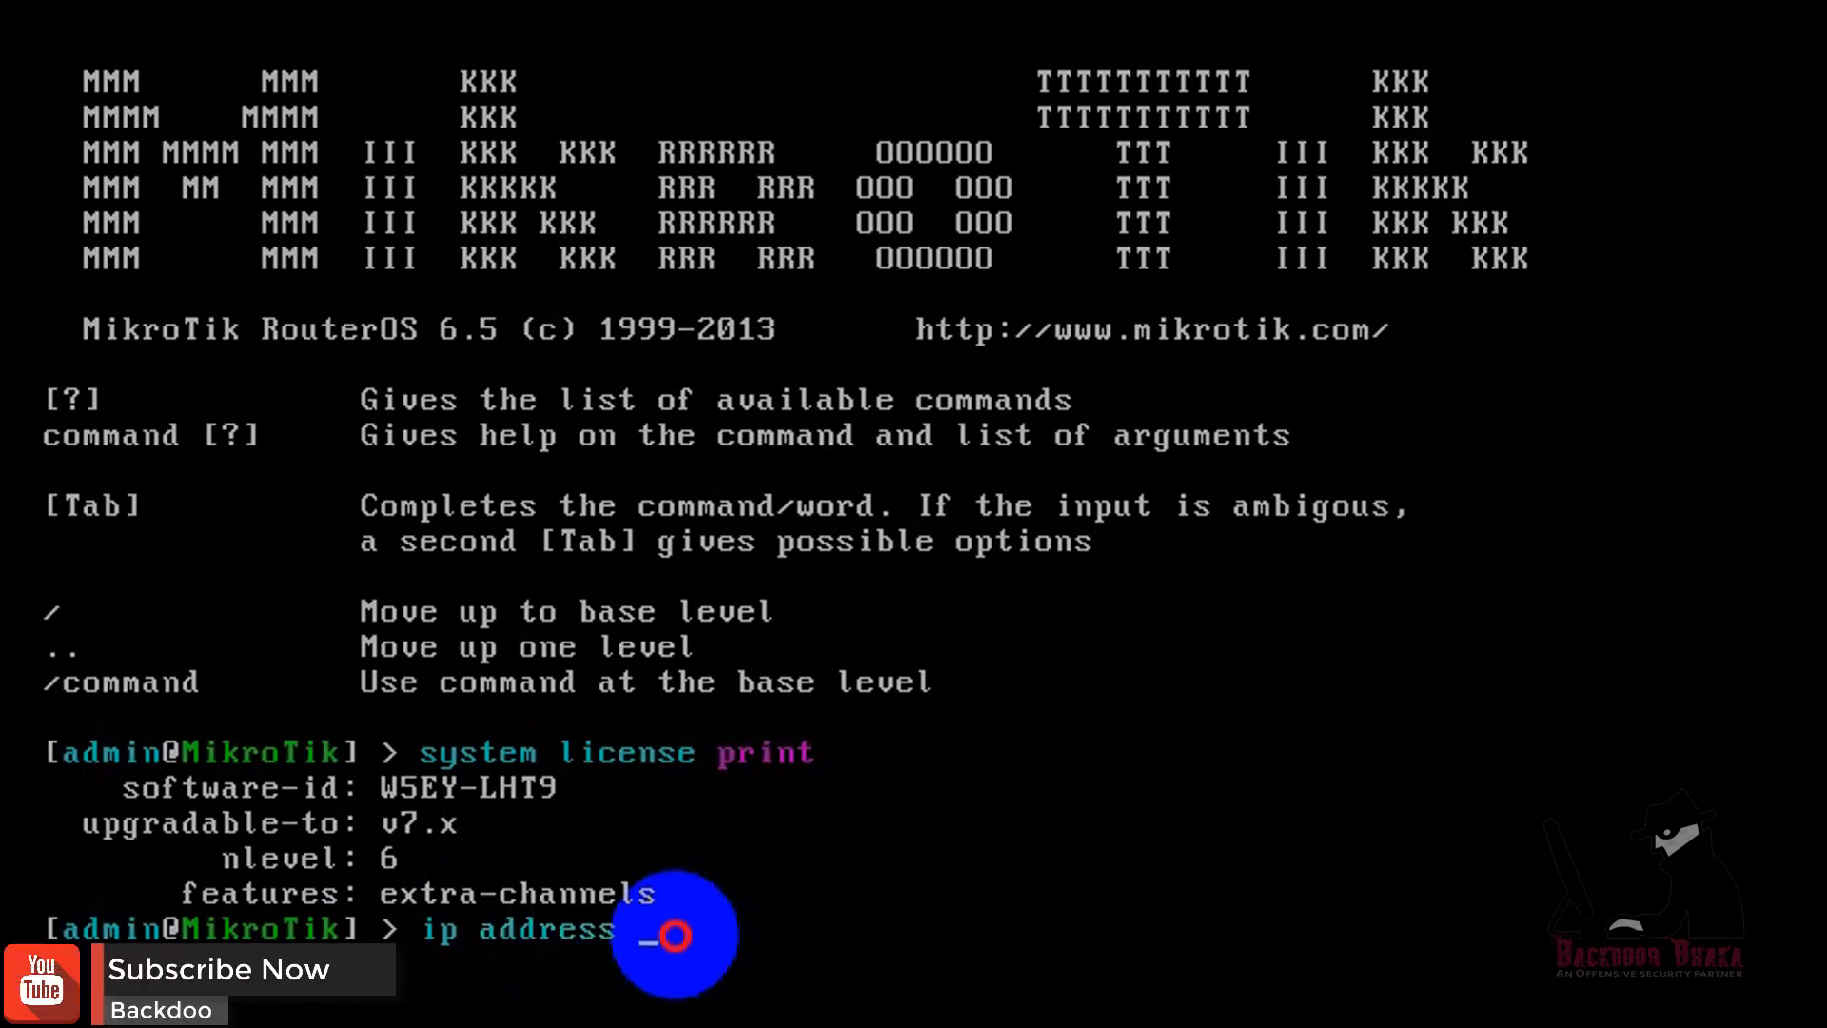
type("add address=")
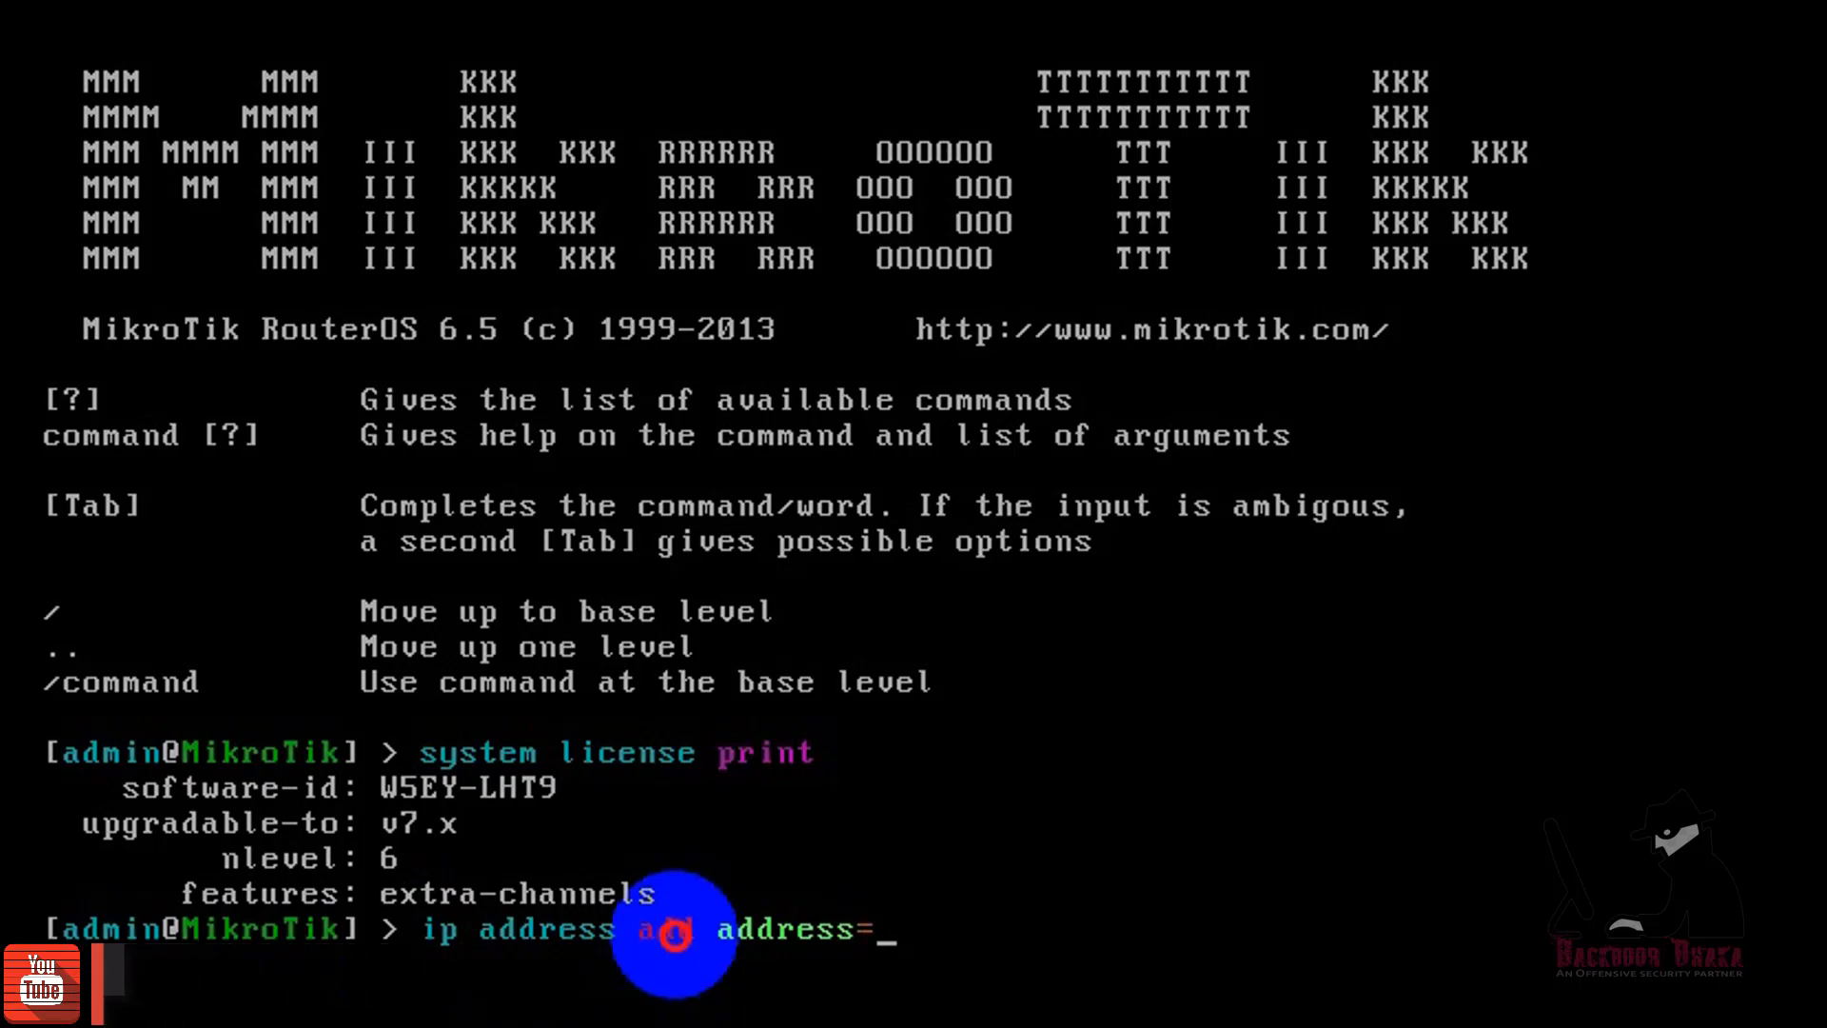
type("10")
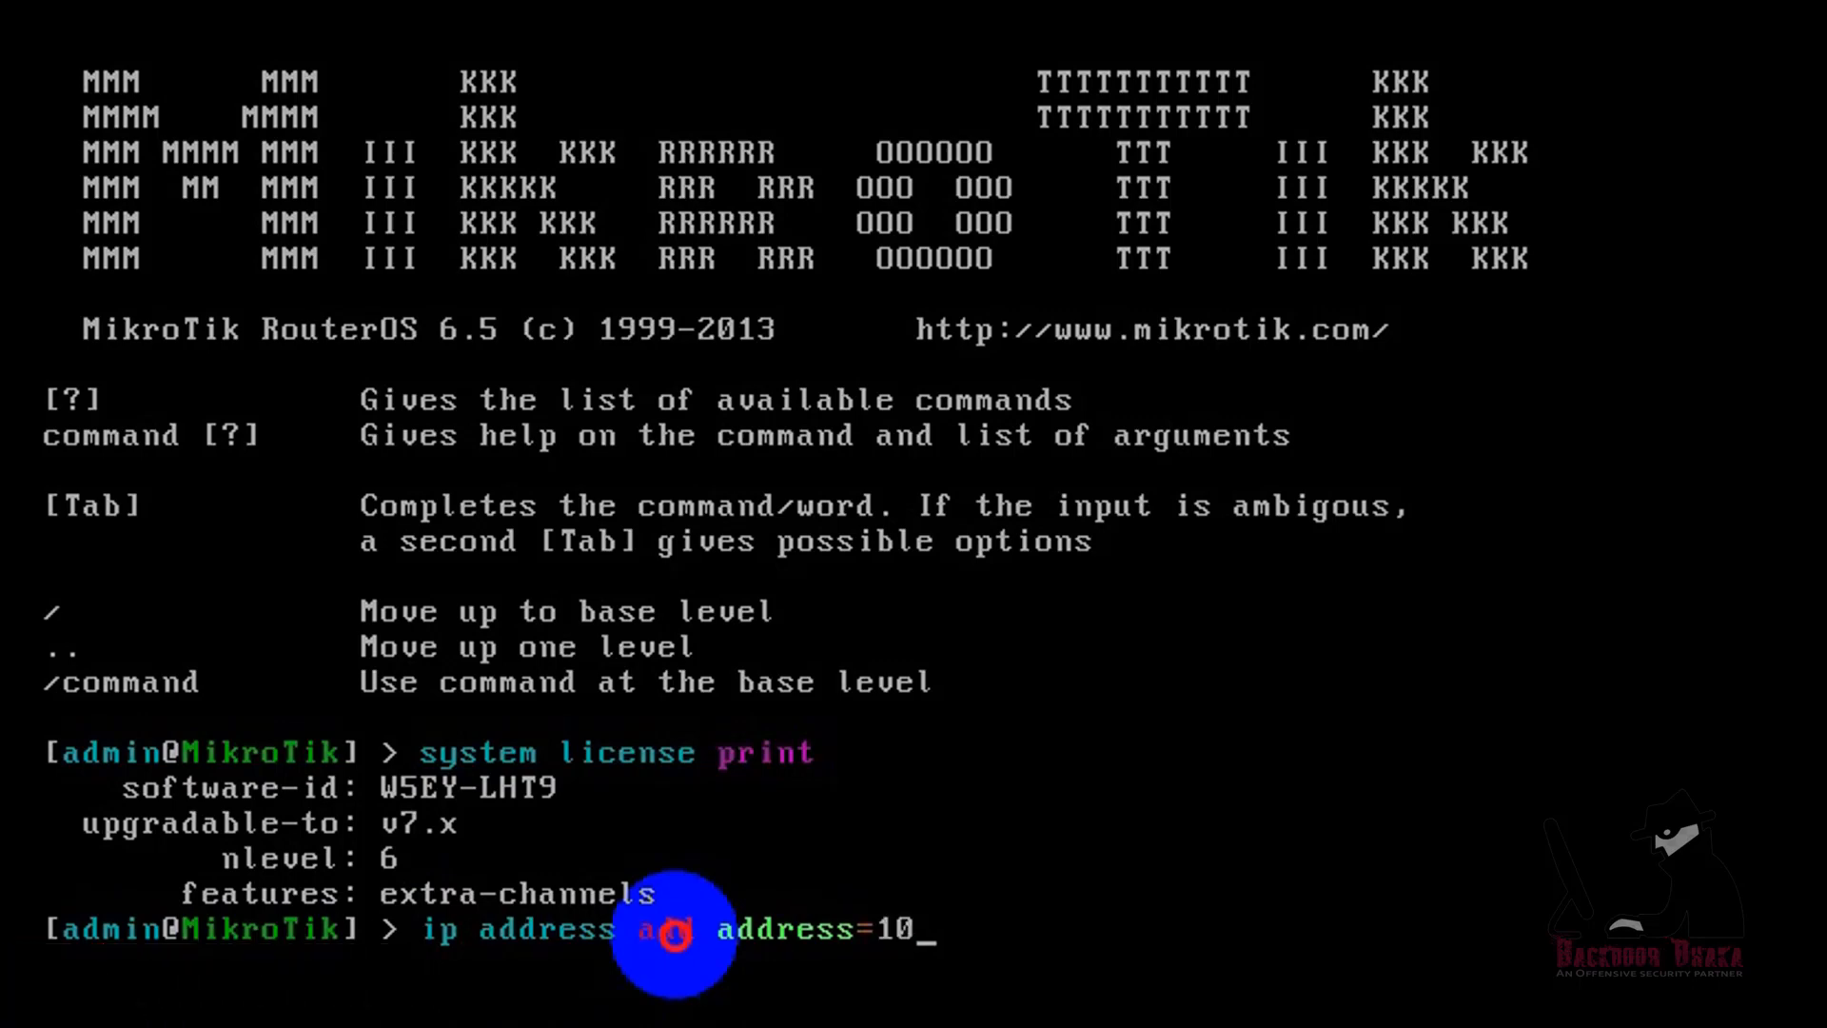
type(".10.10.1/24")
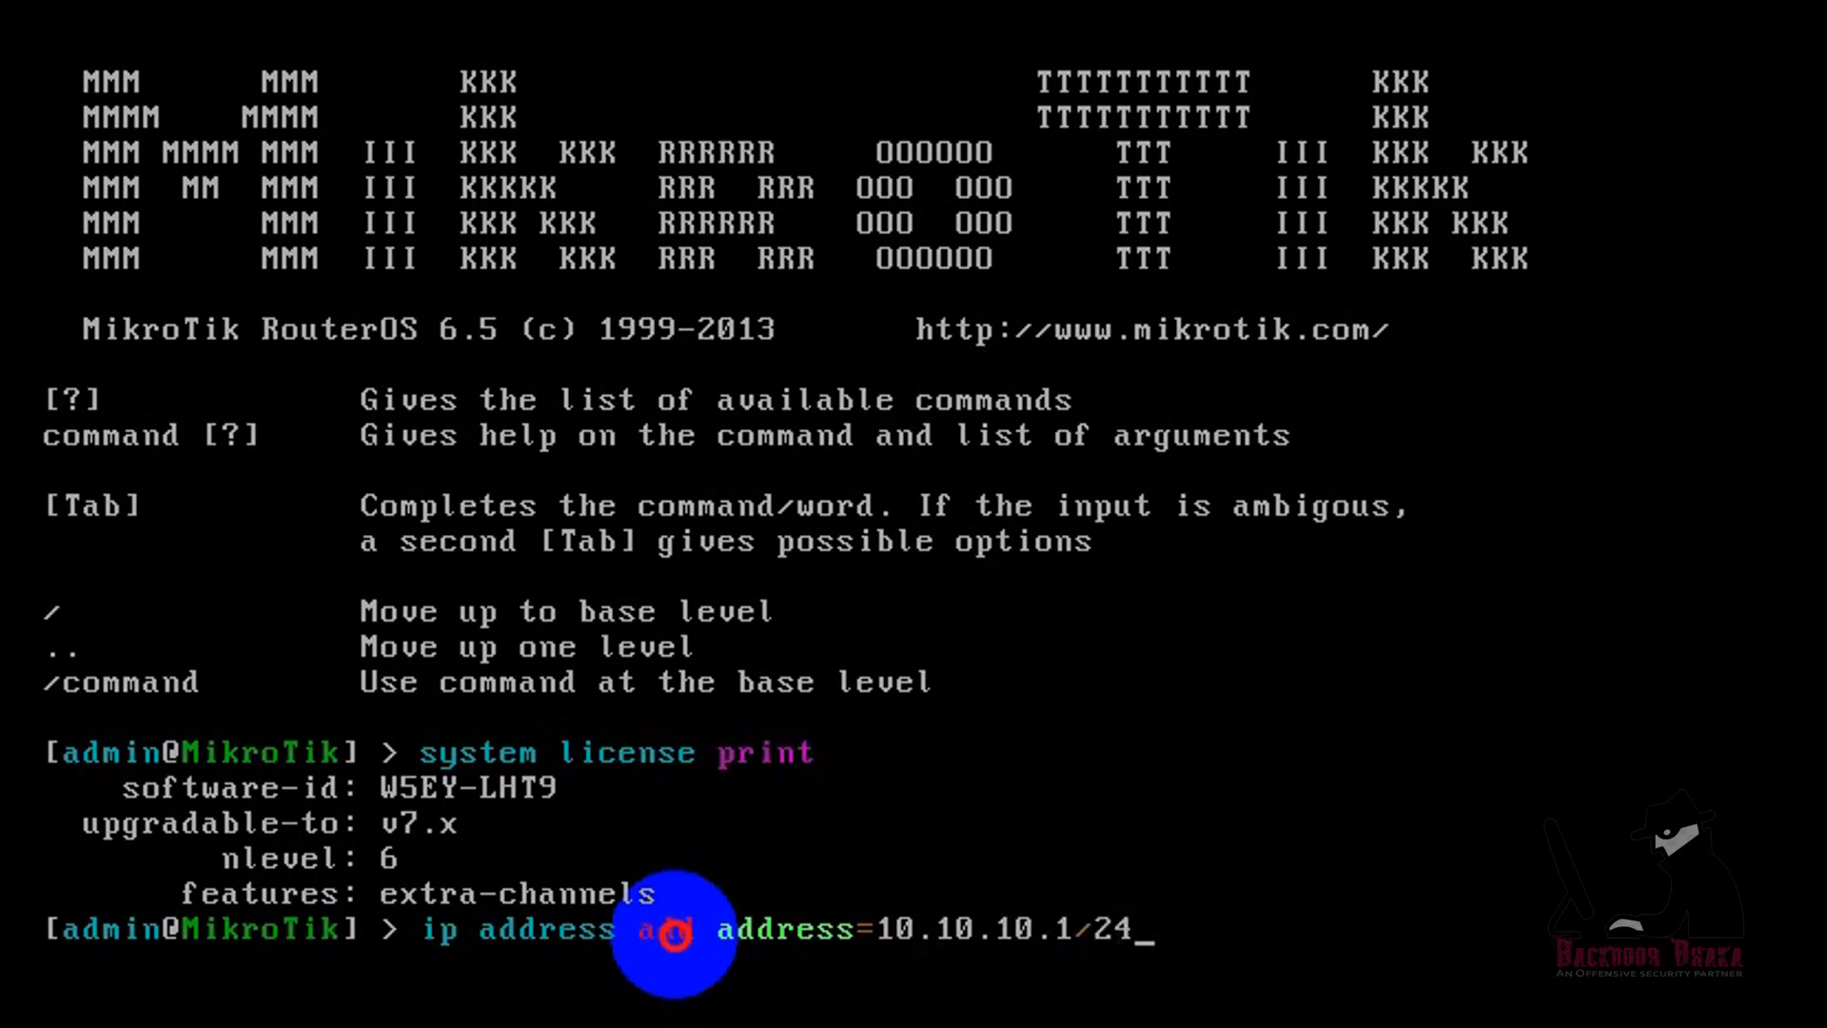
type(" in")
key("Tab")
type("ether1 disabled=no")
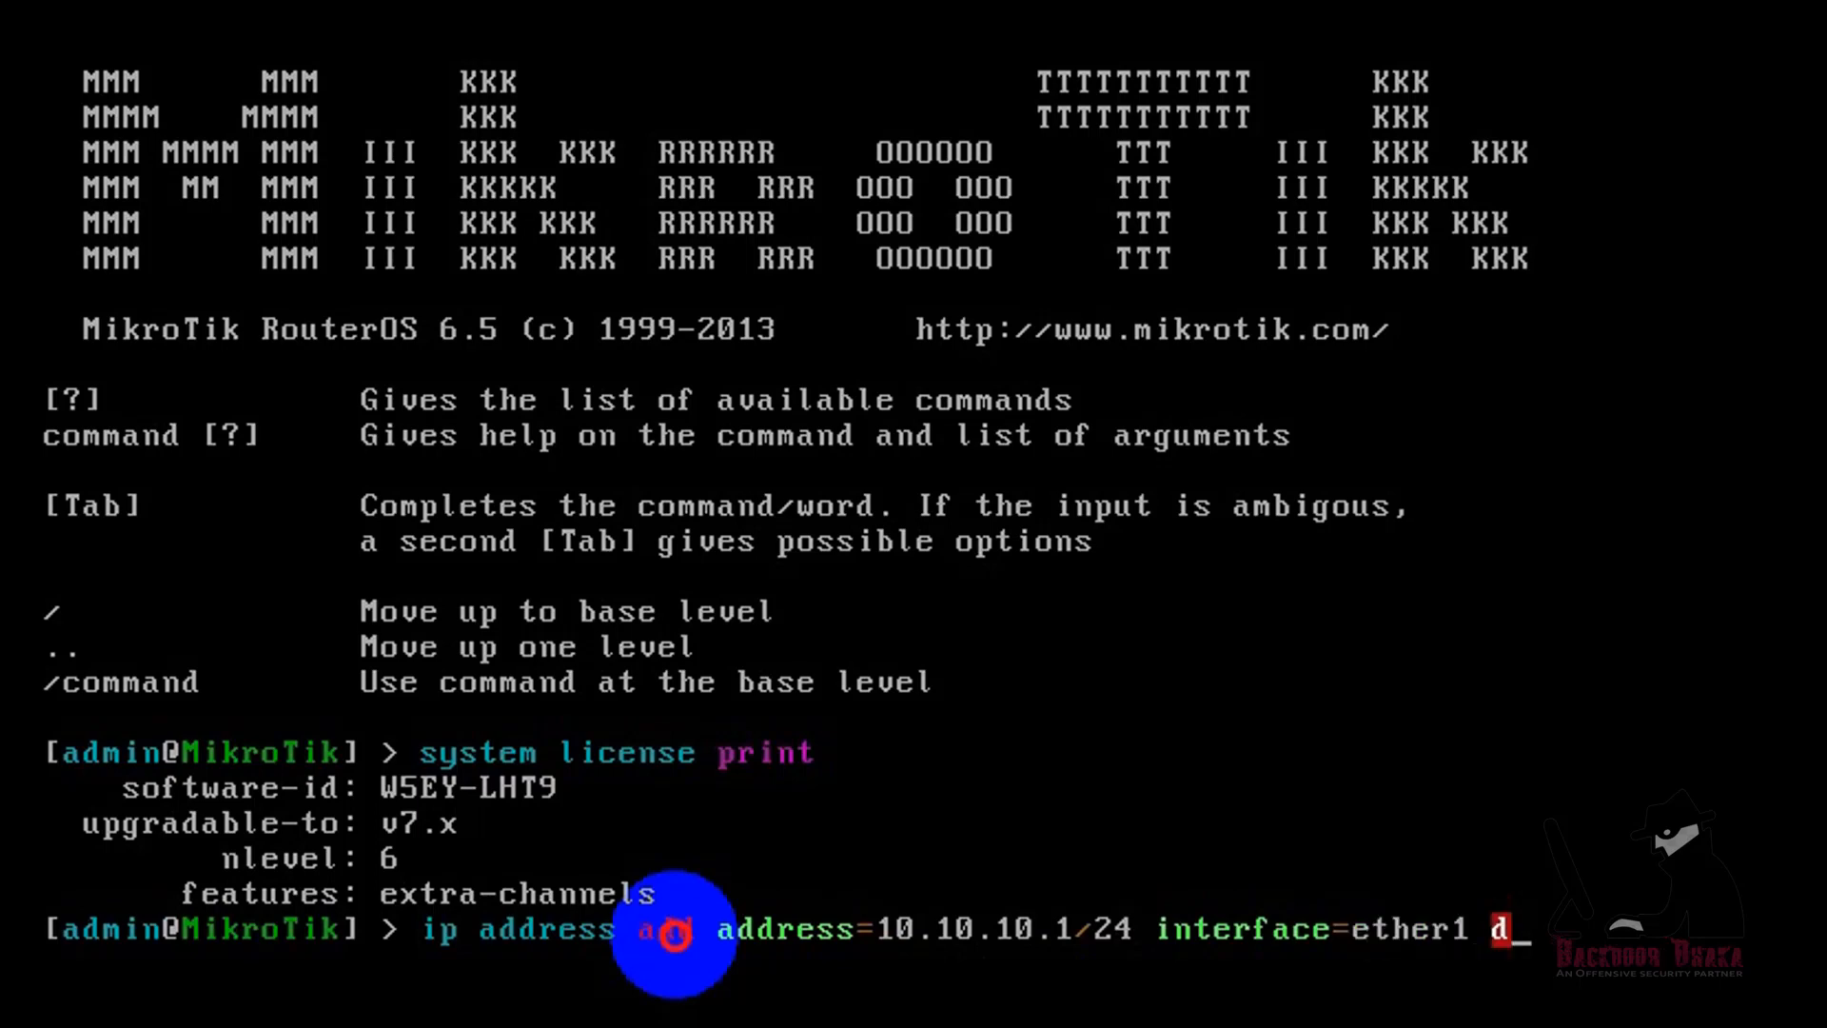
key("Tab")
type("no c")
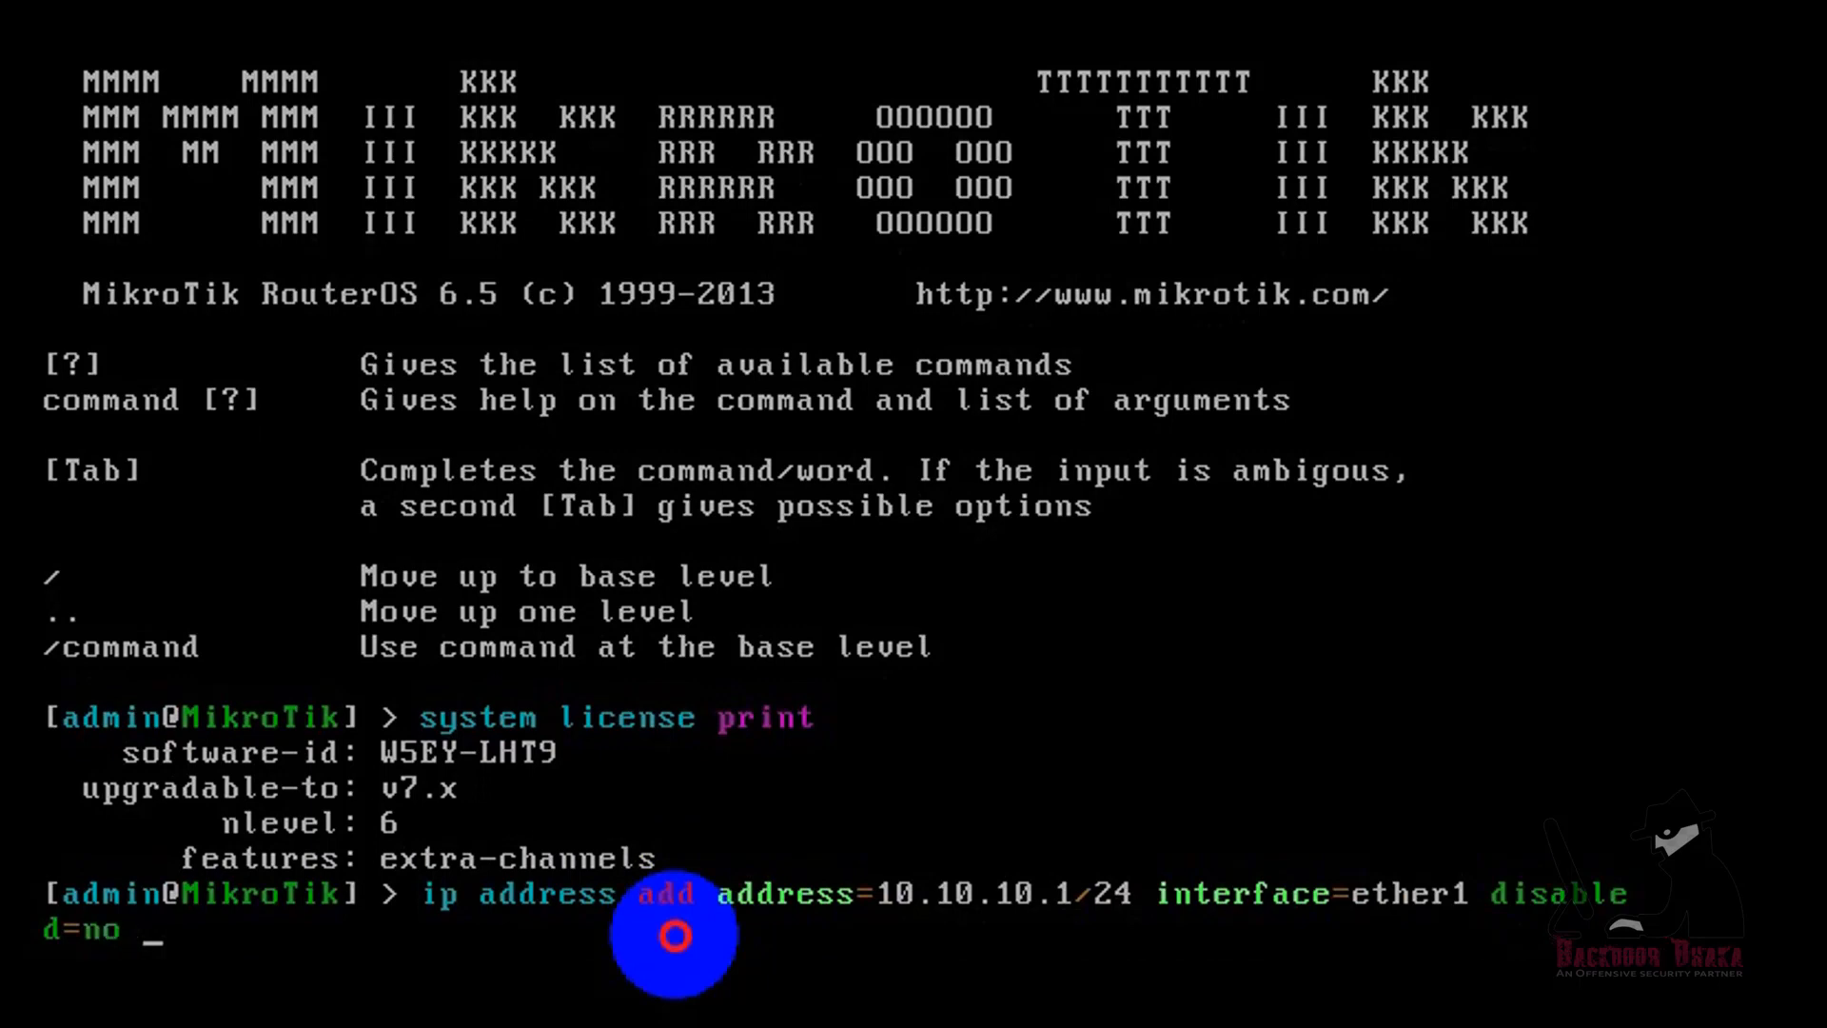
key("Tab")
type("LAN")
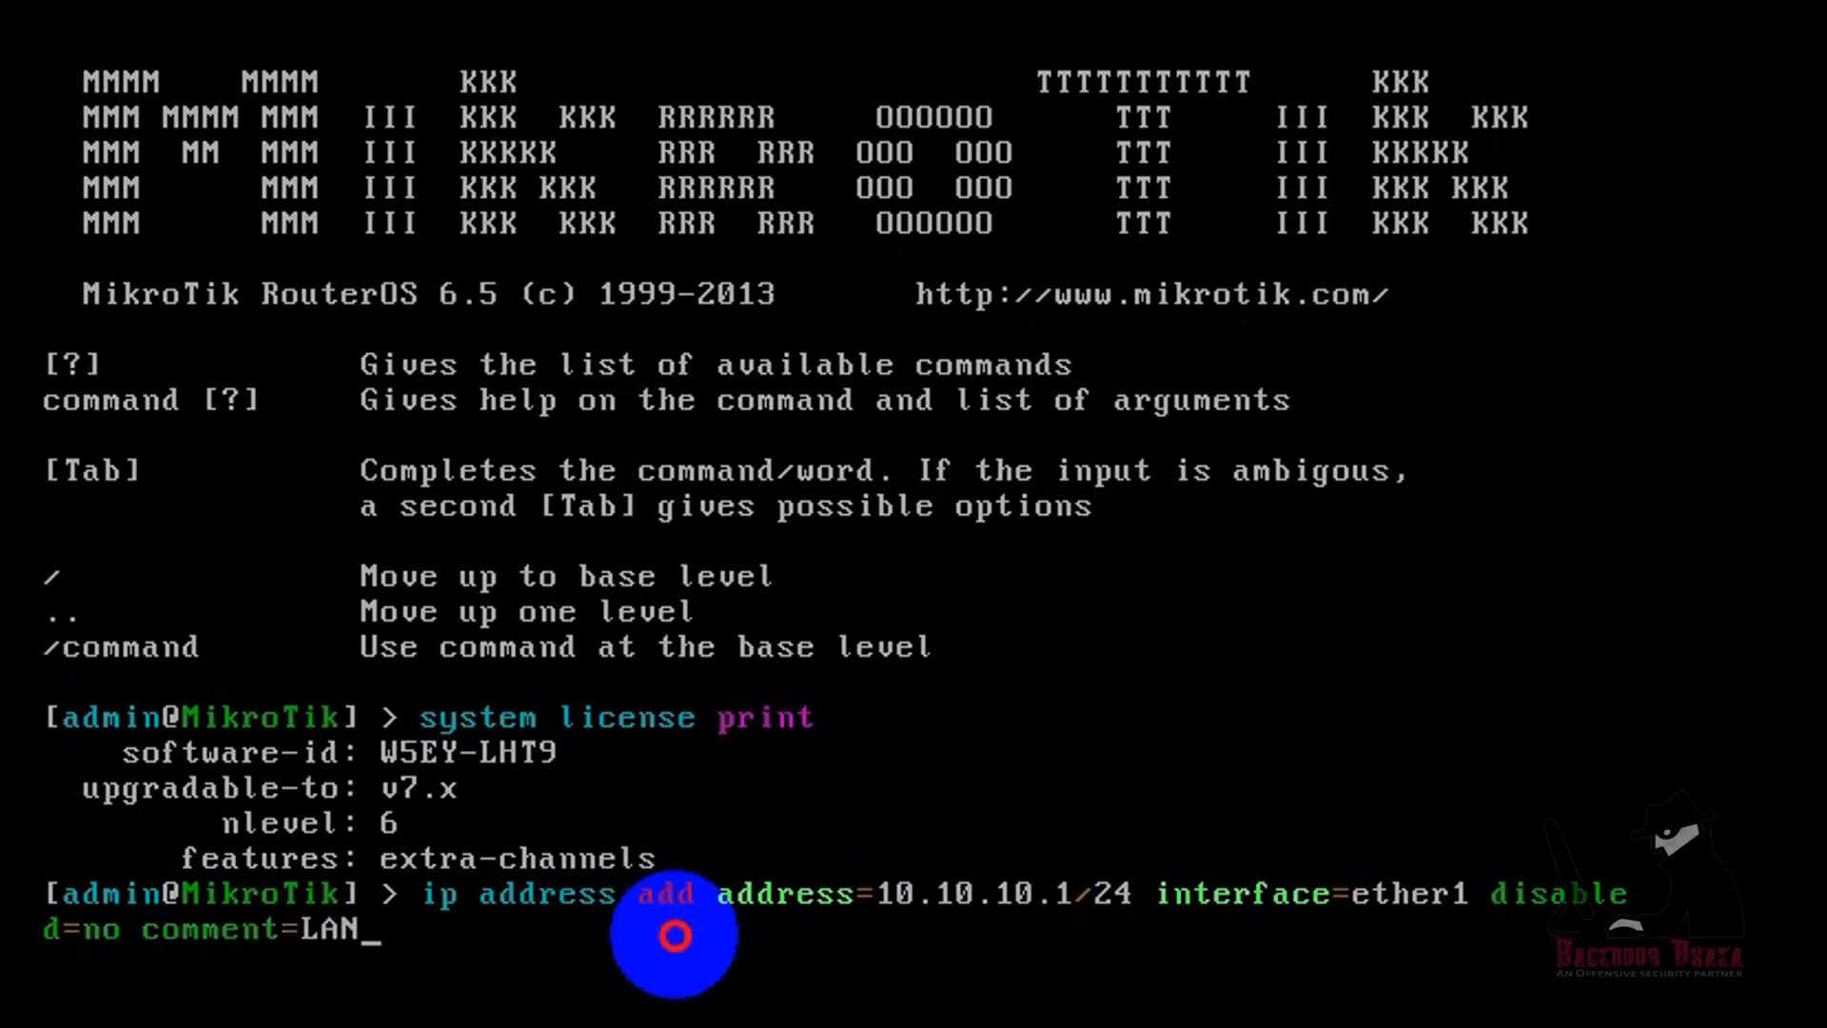
key("Return")
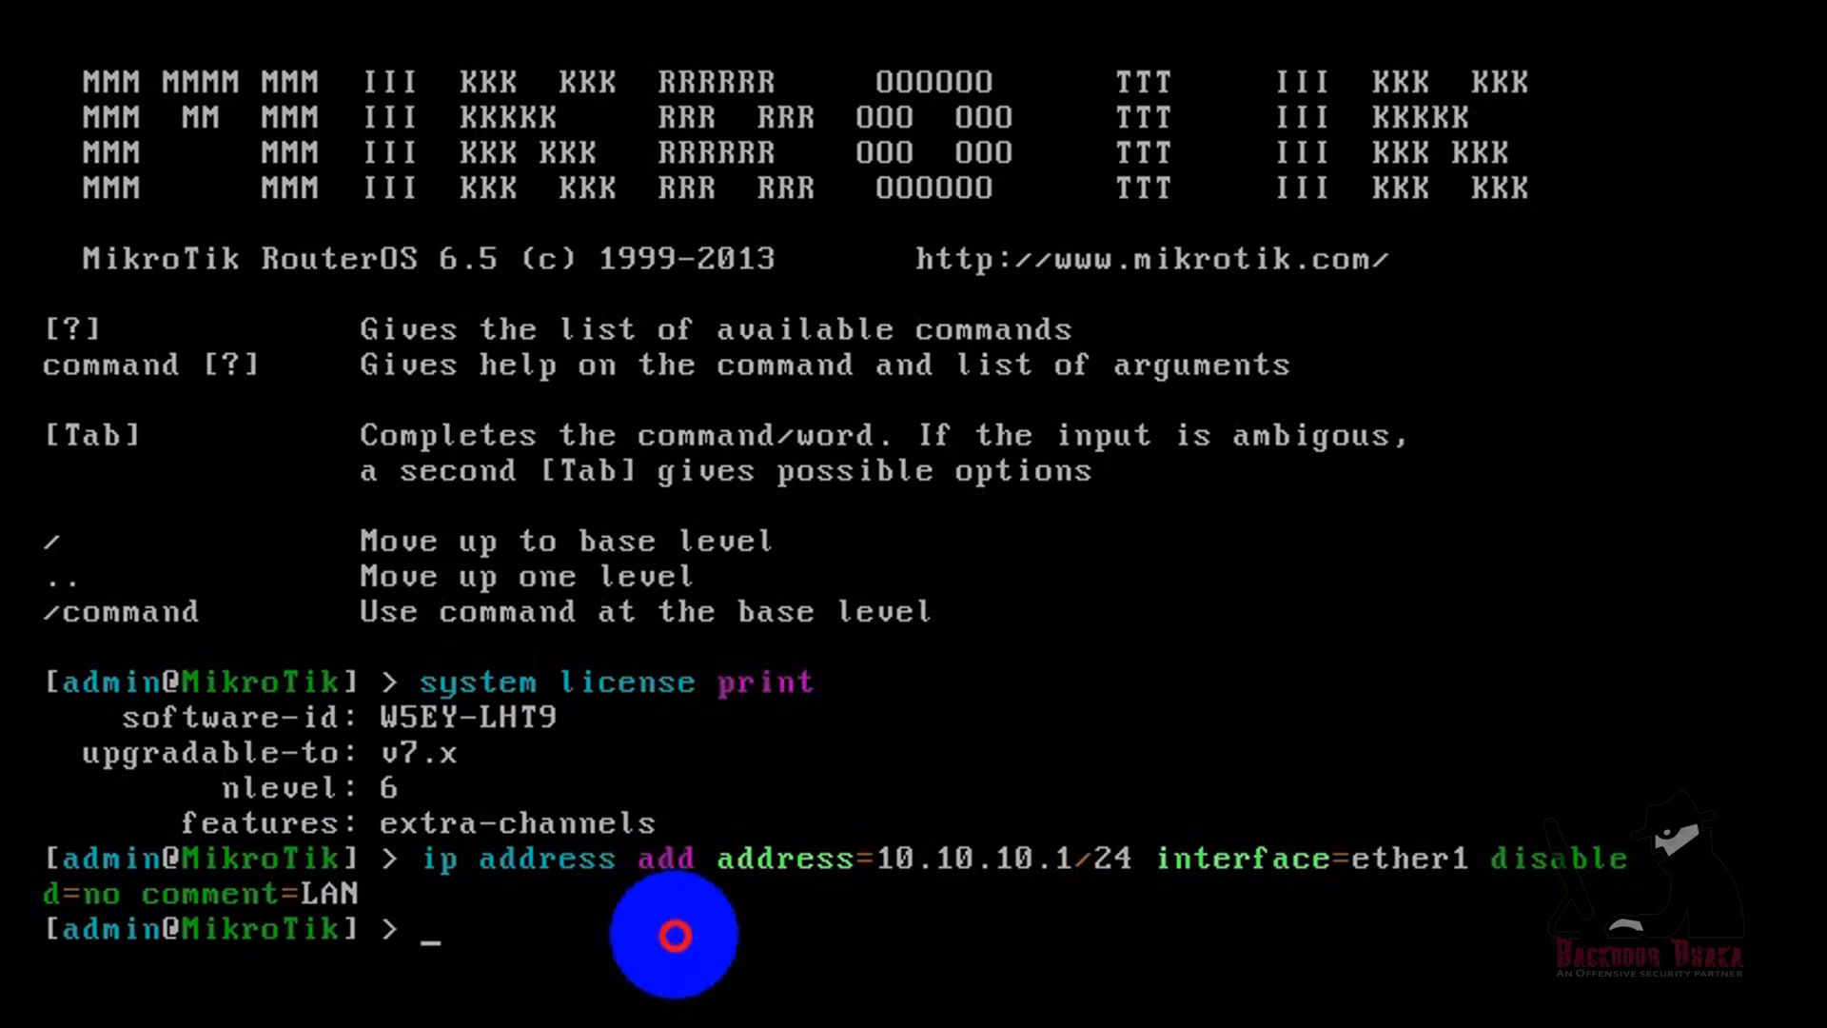
Step: Add IP address 103.254.86.179/27 on interface ether2 with disabled=no and comment=WAN
type("ip address add ")
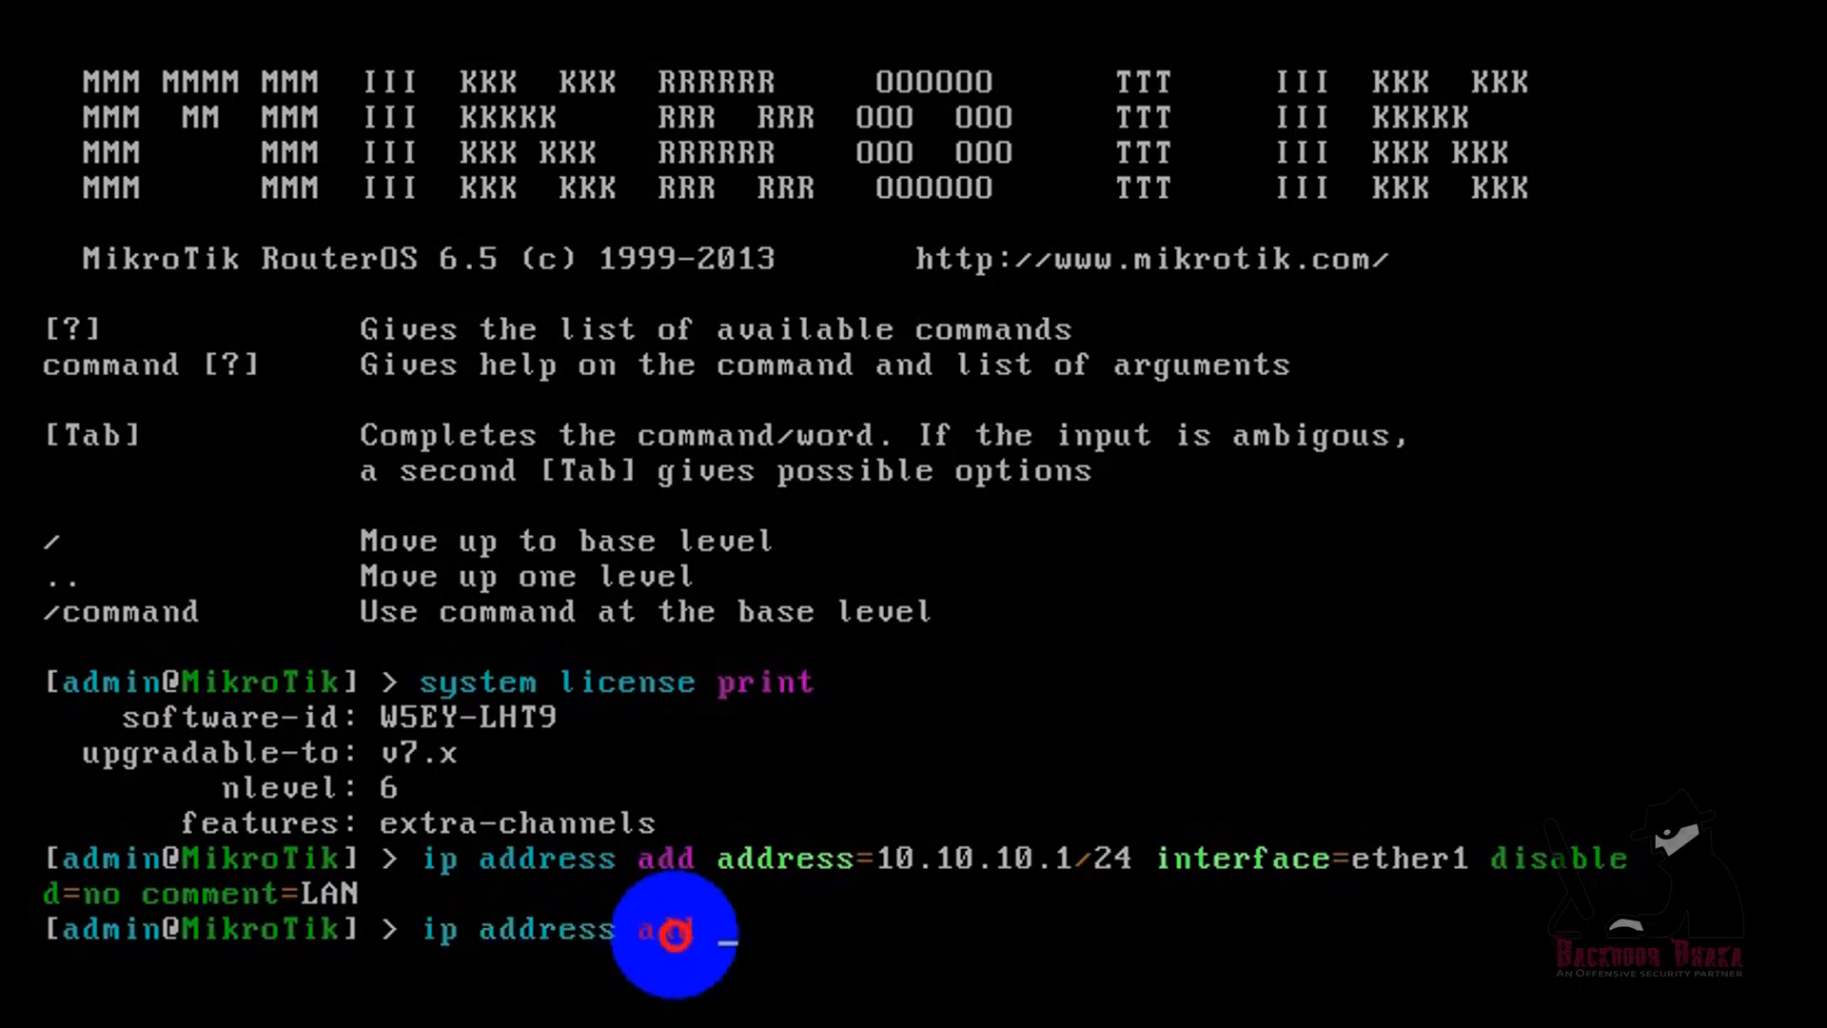
type("address=")
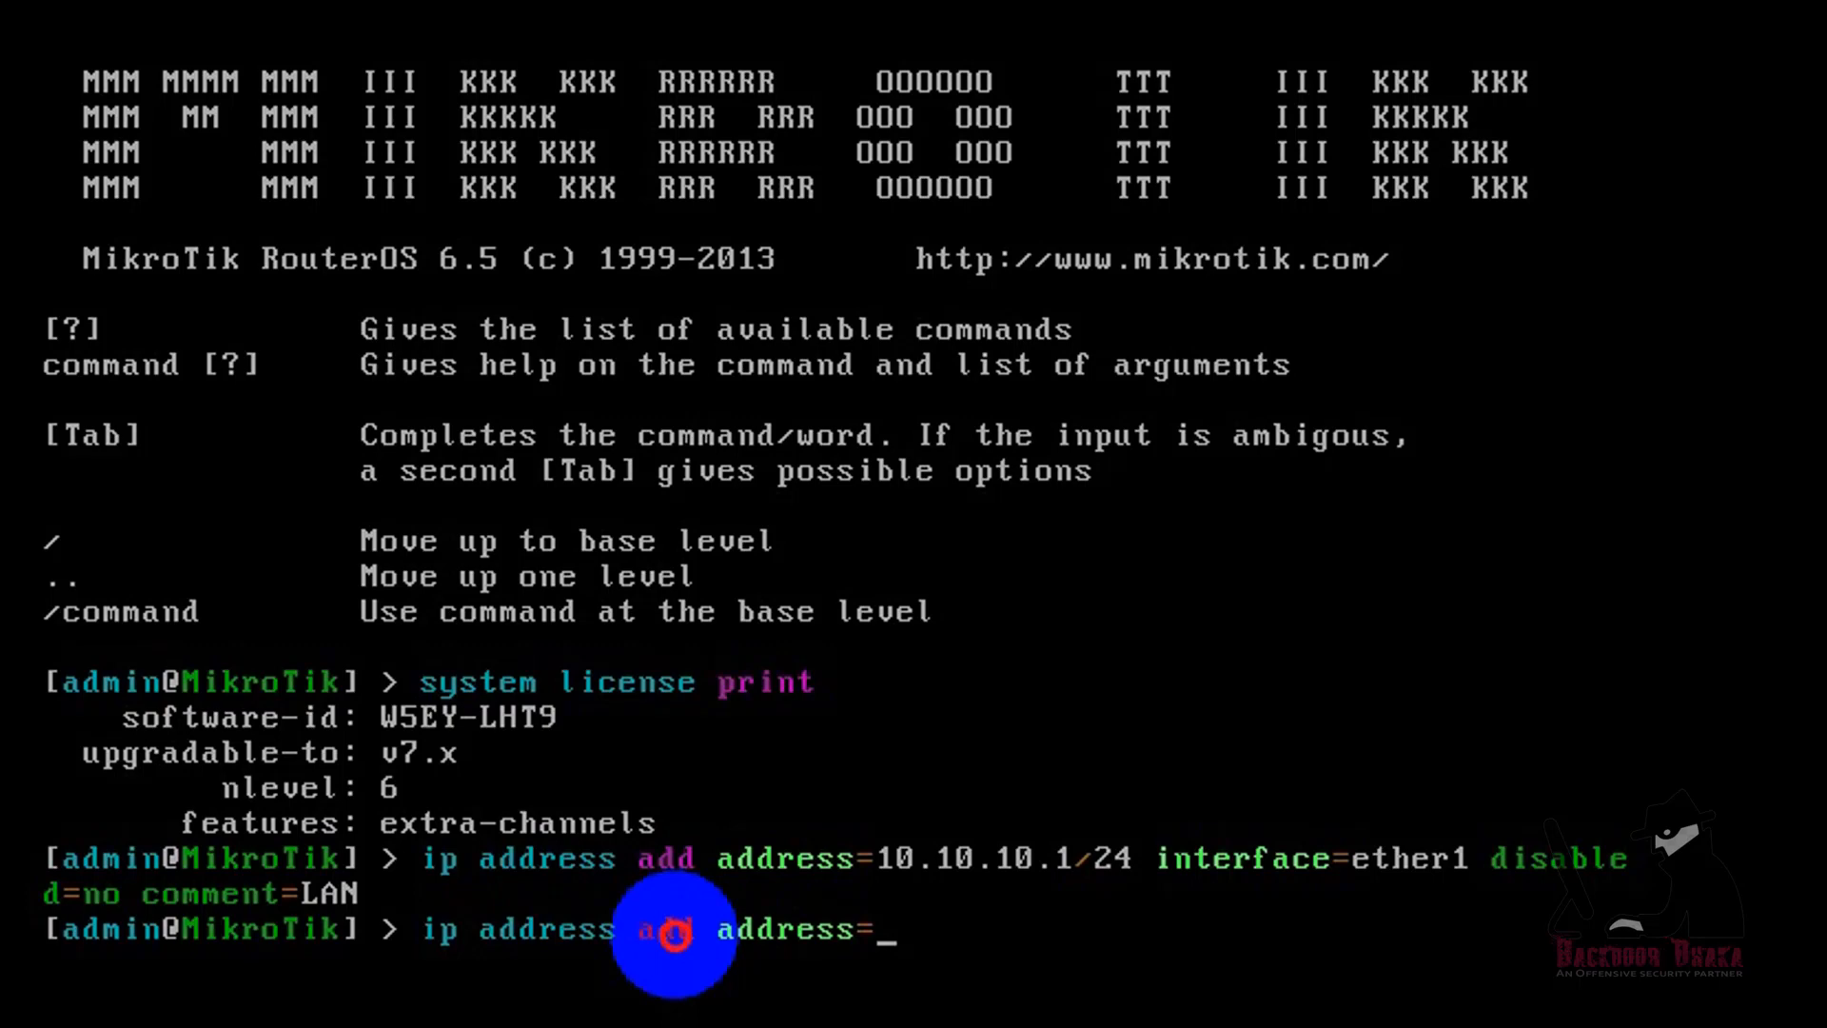
type("103.254.86.179")
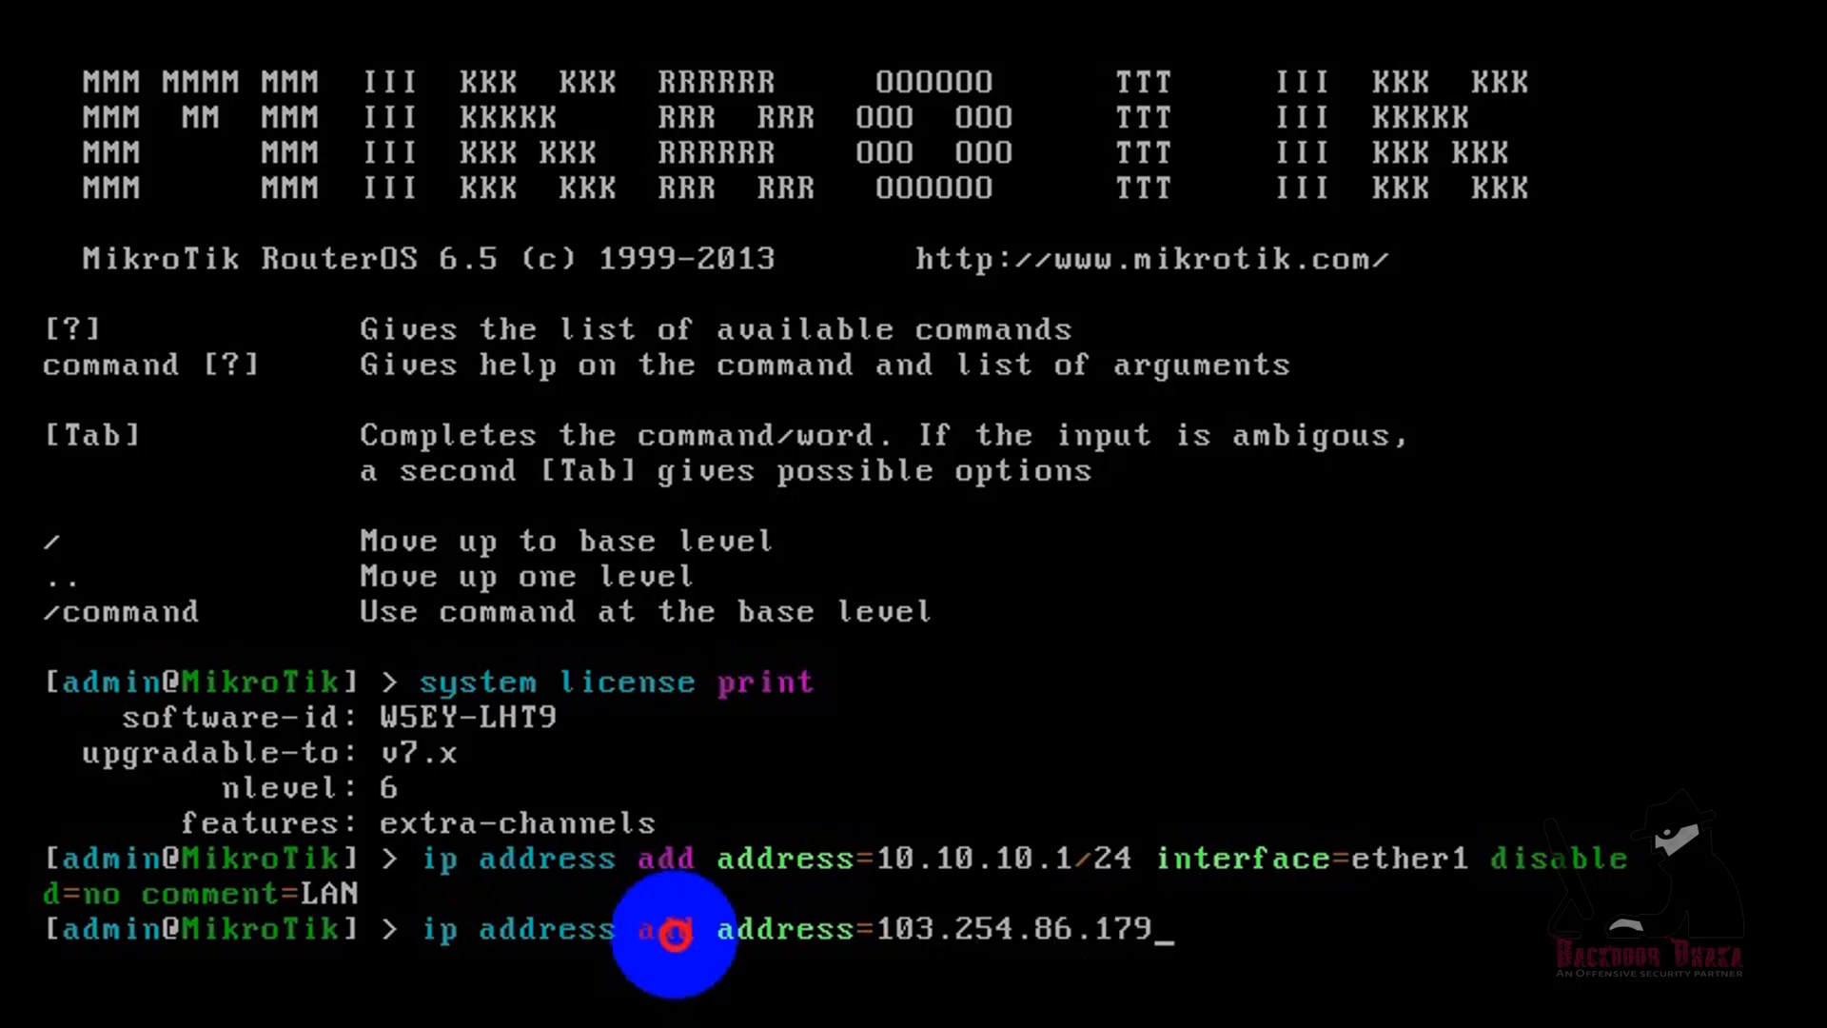
type("/27 interface=ether")
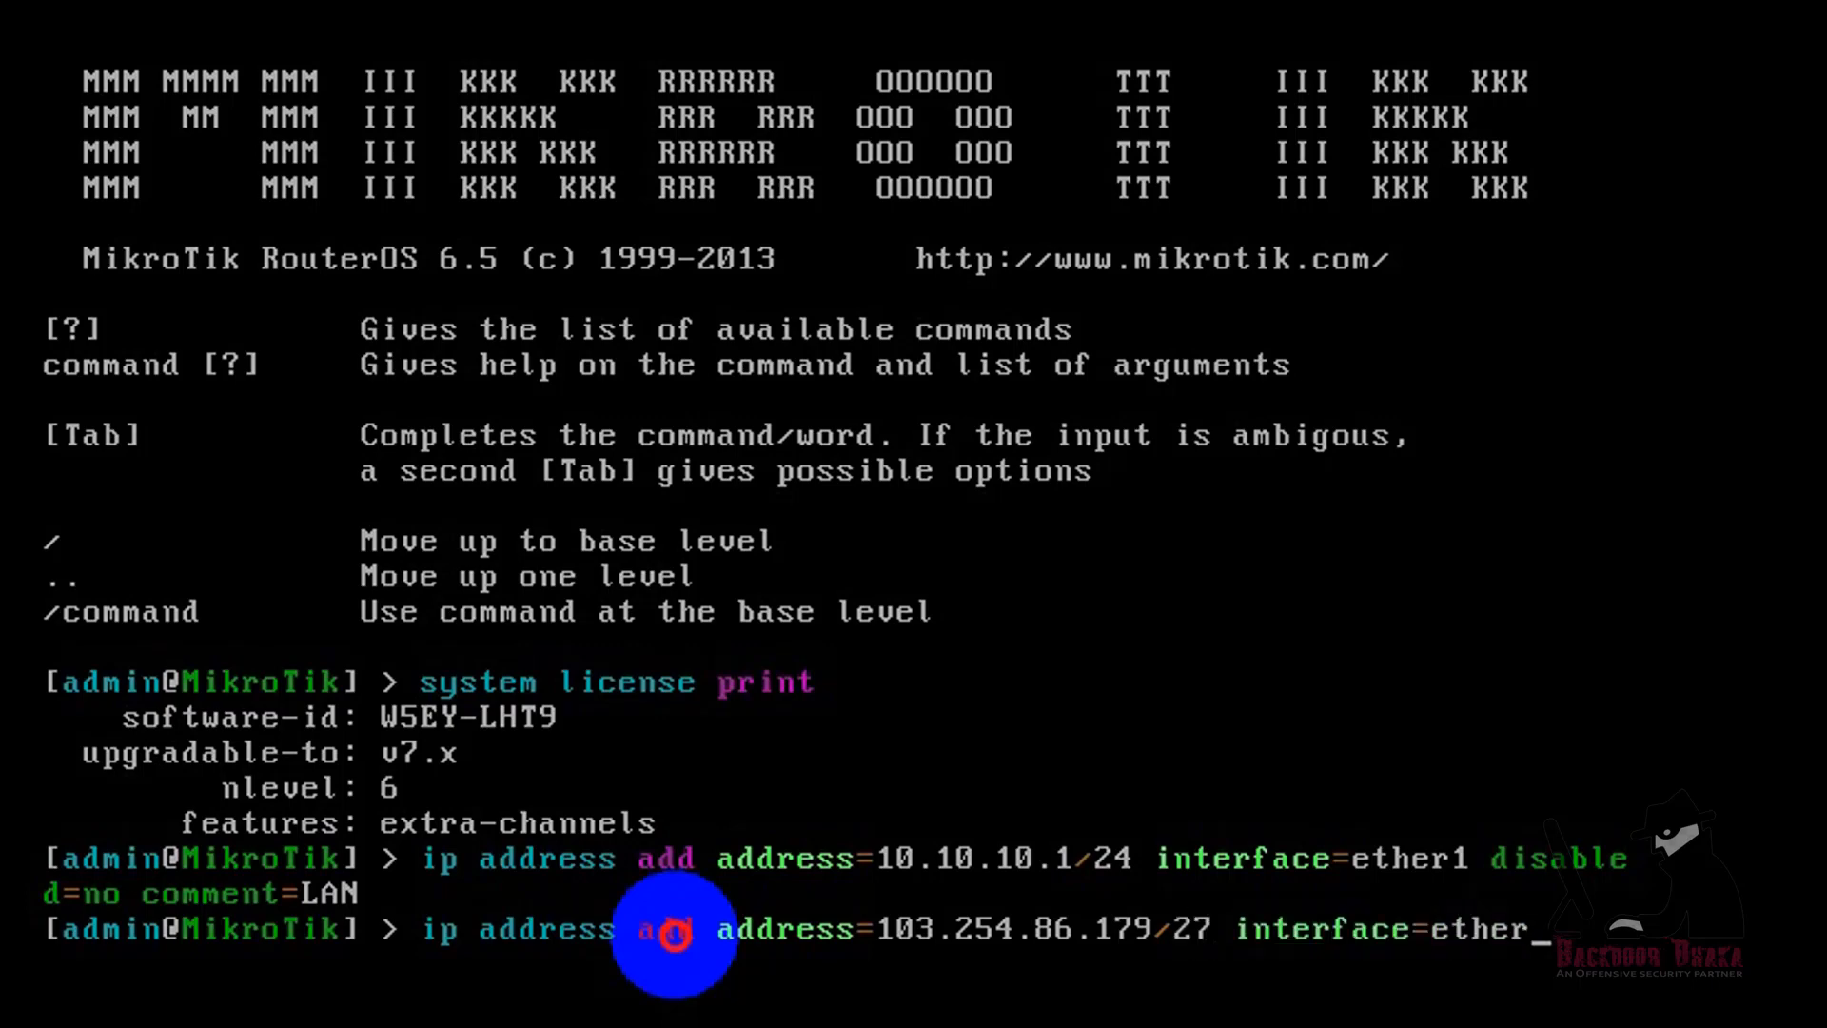
type("2 disabled=no comment=")
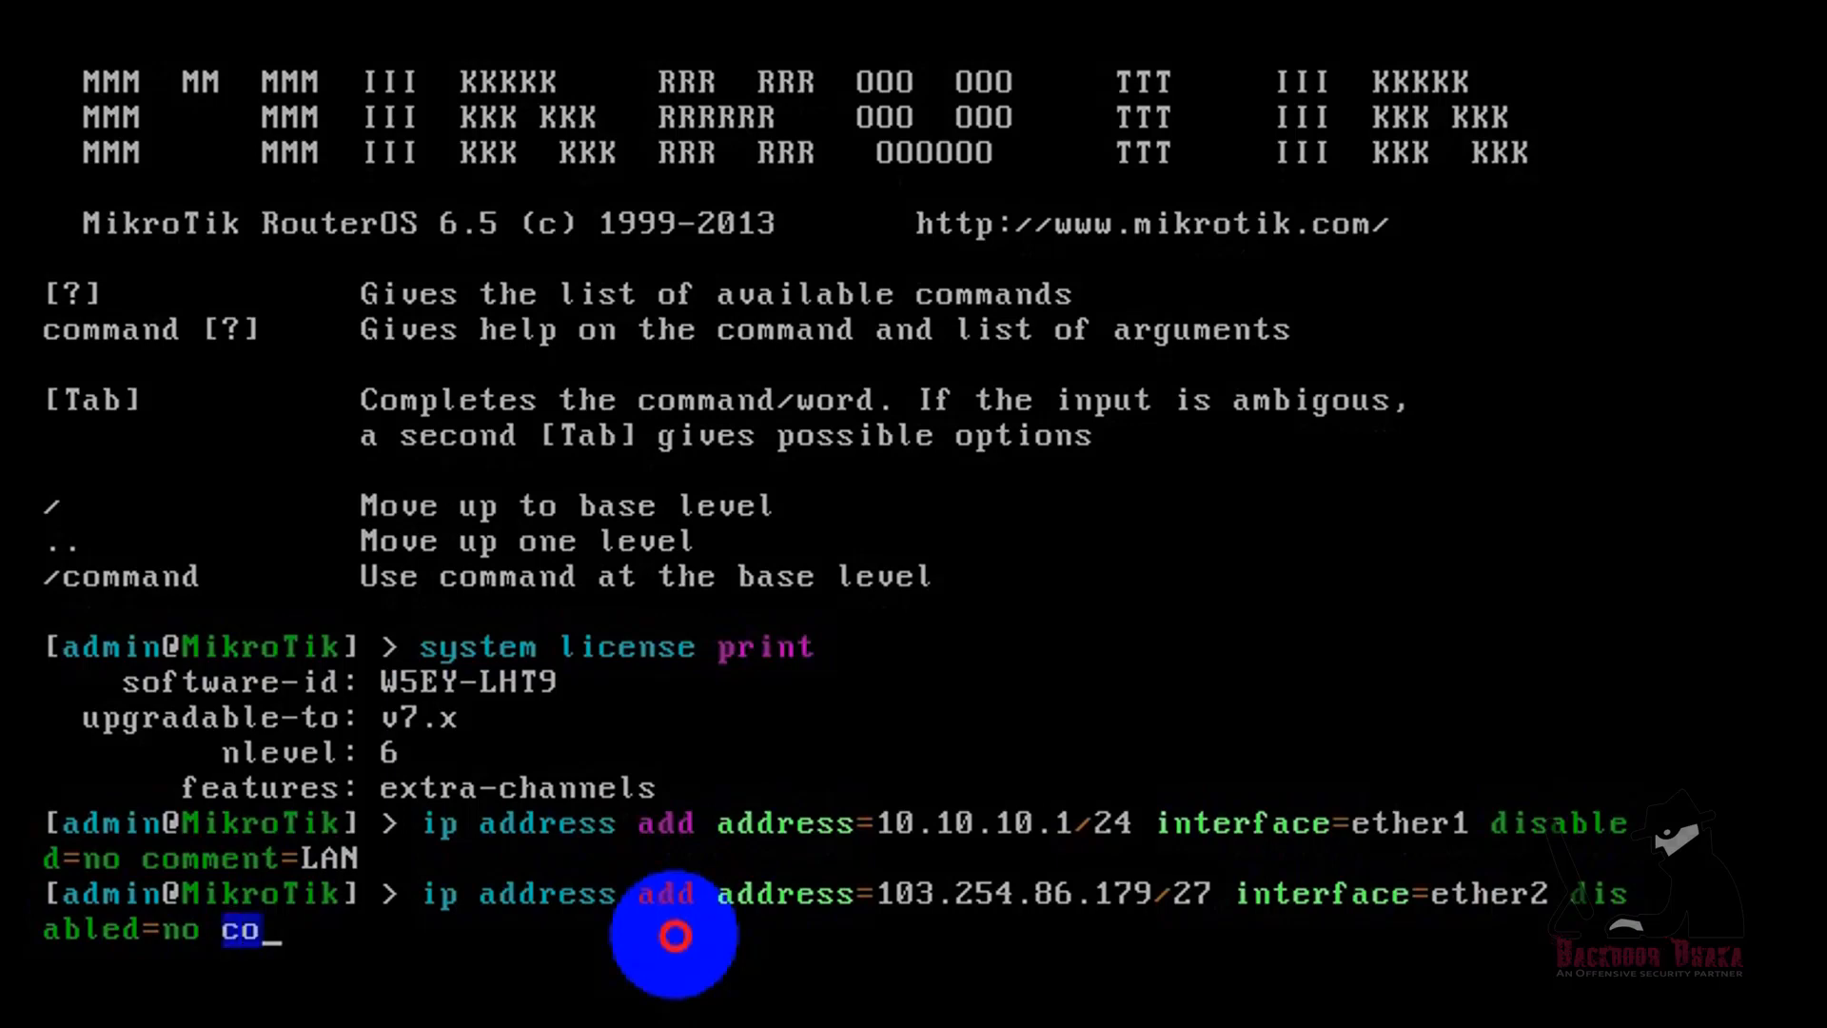
type("WAN")
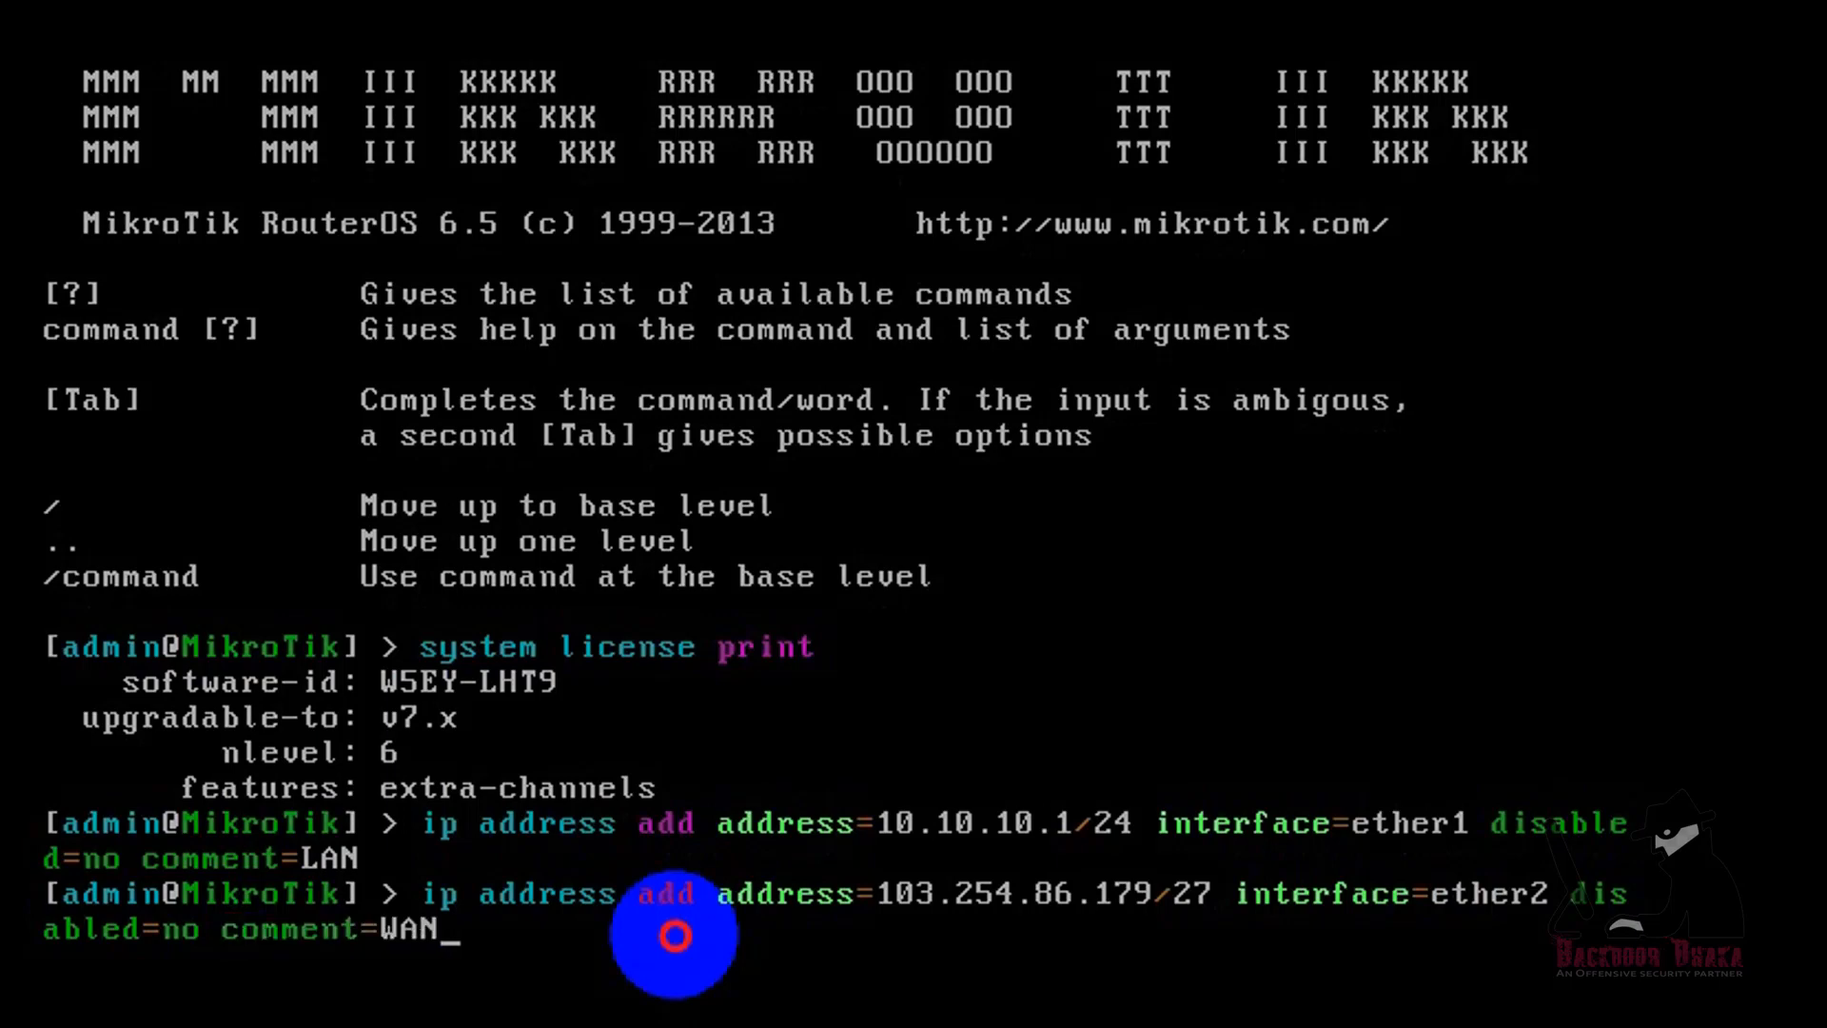
key("Return")
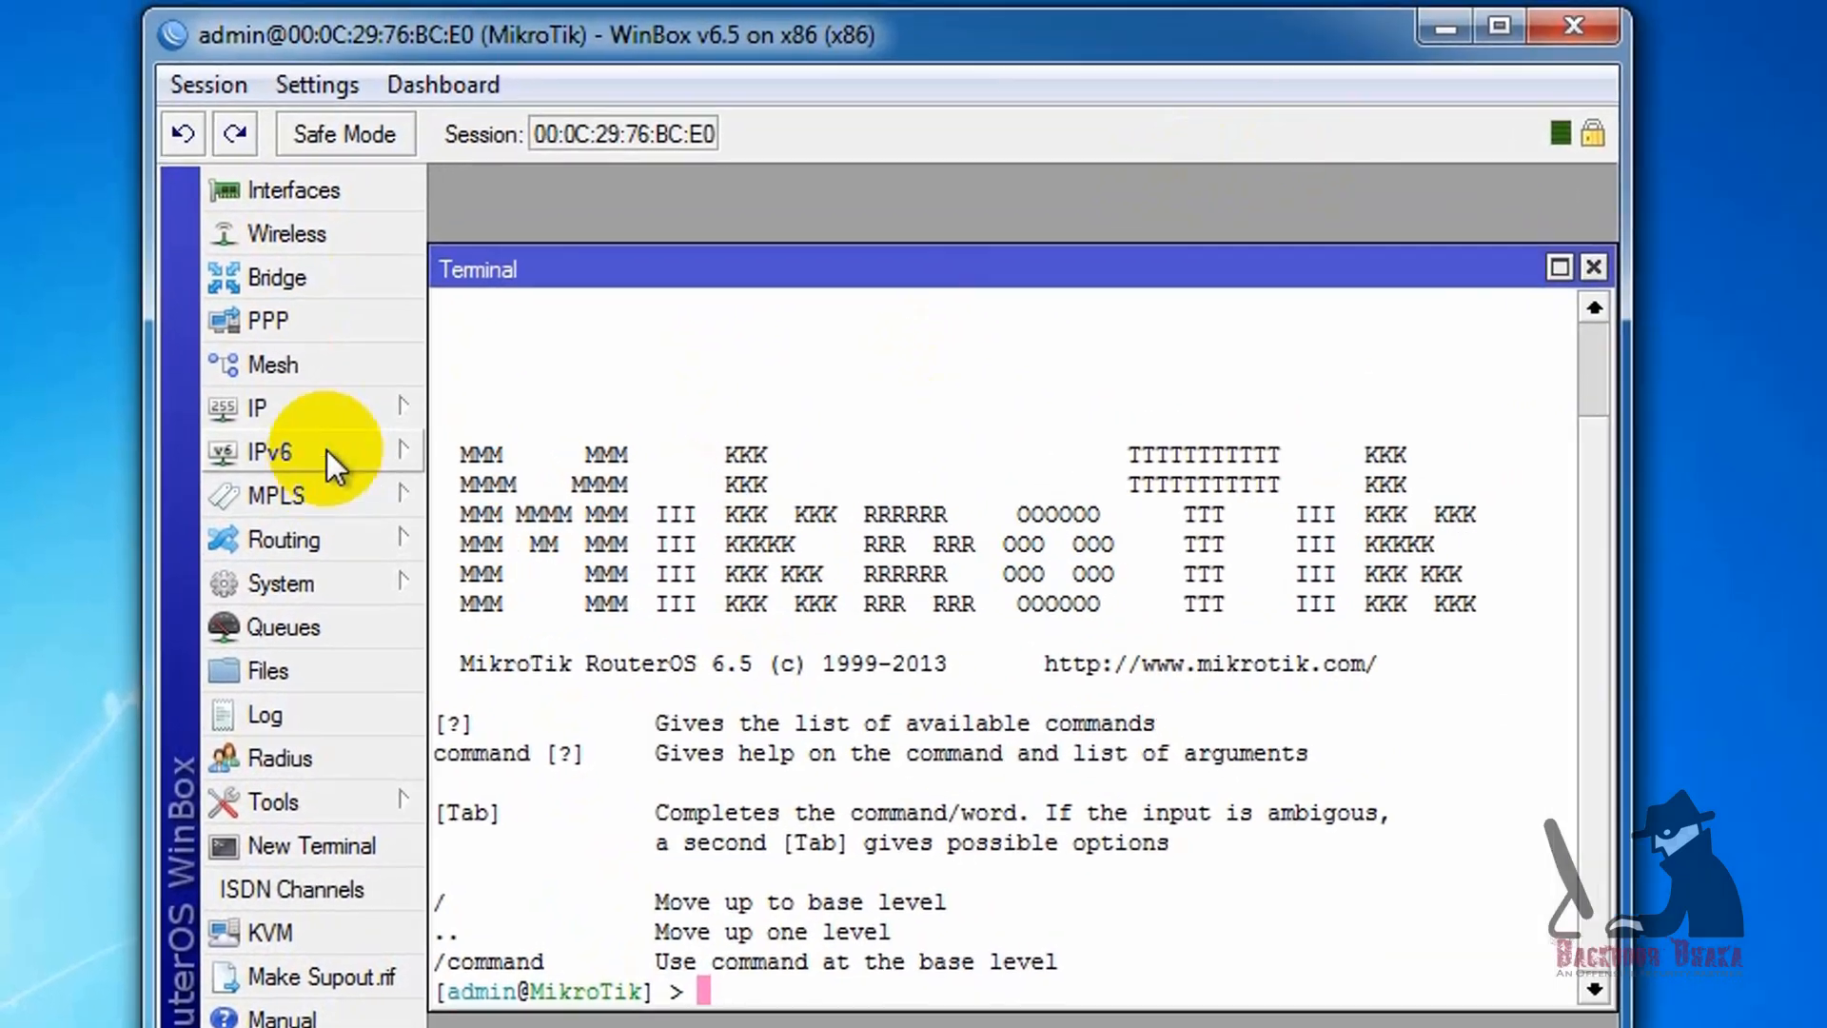
Step: Switch to WinBox, open the IP address list and check the LAN and WAN entries and their interfaces
left_click(381, 354)
left_click(532, 444)
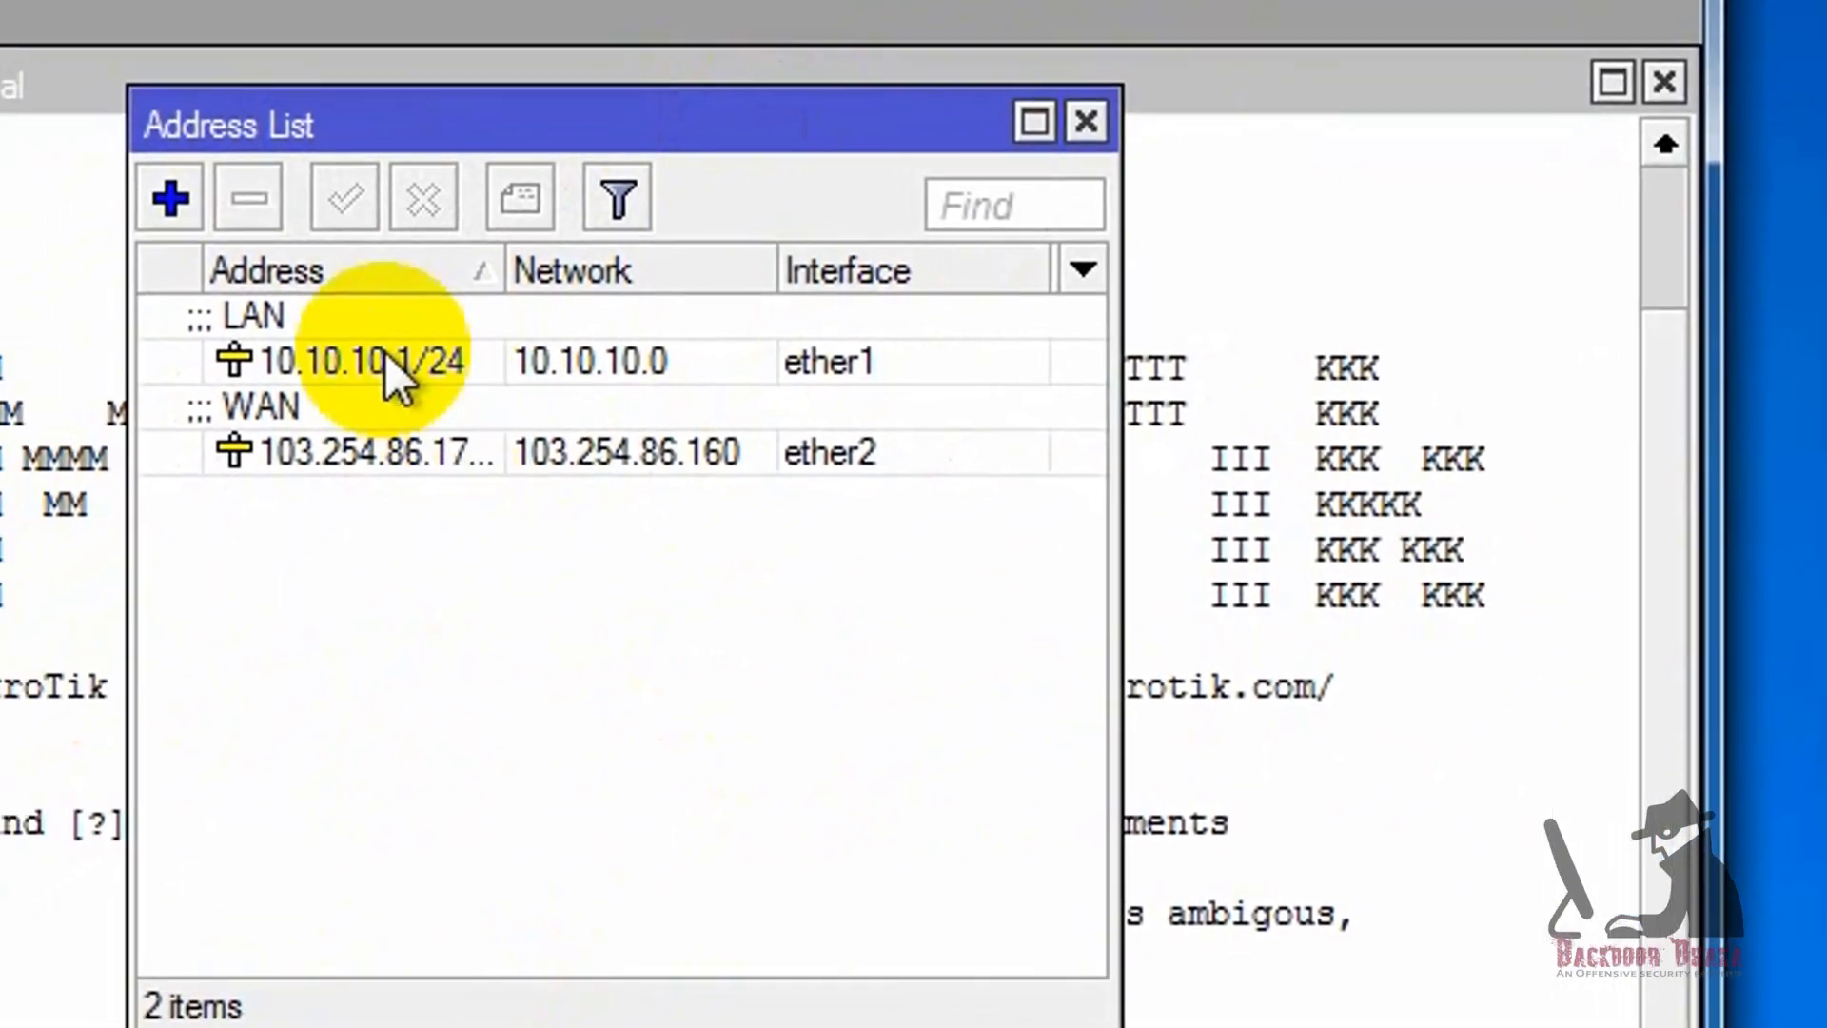
left_click(247, 456)
left_click(255, 538)
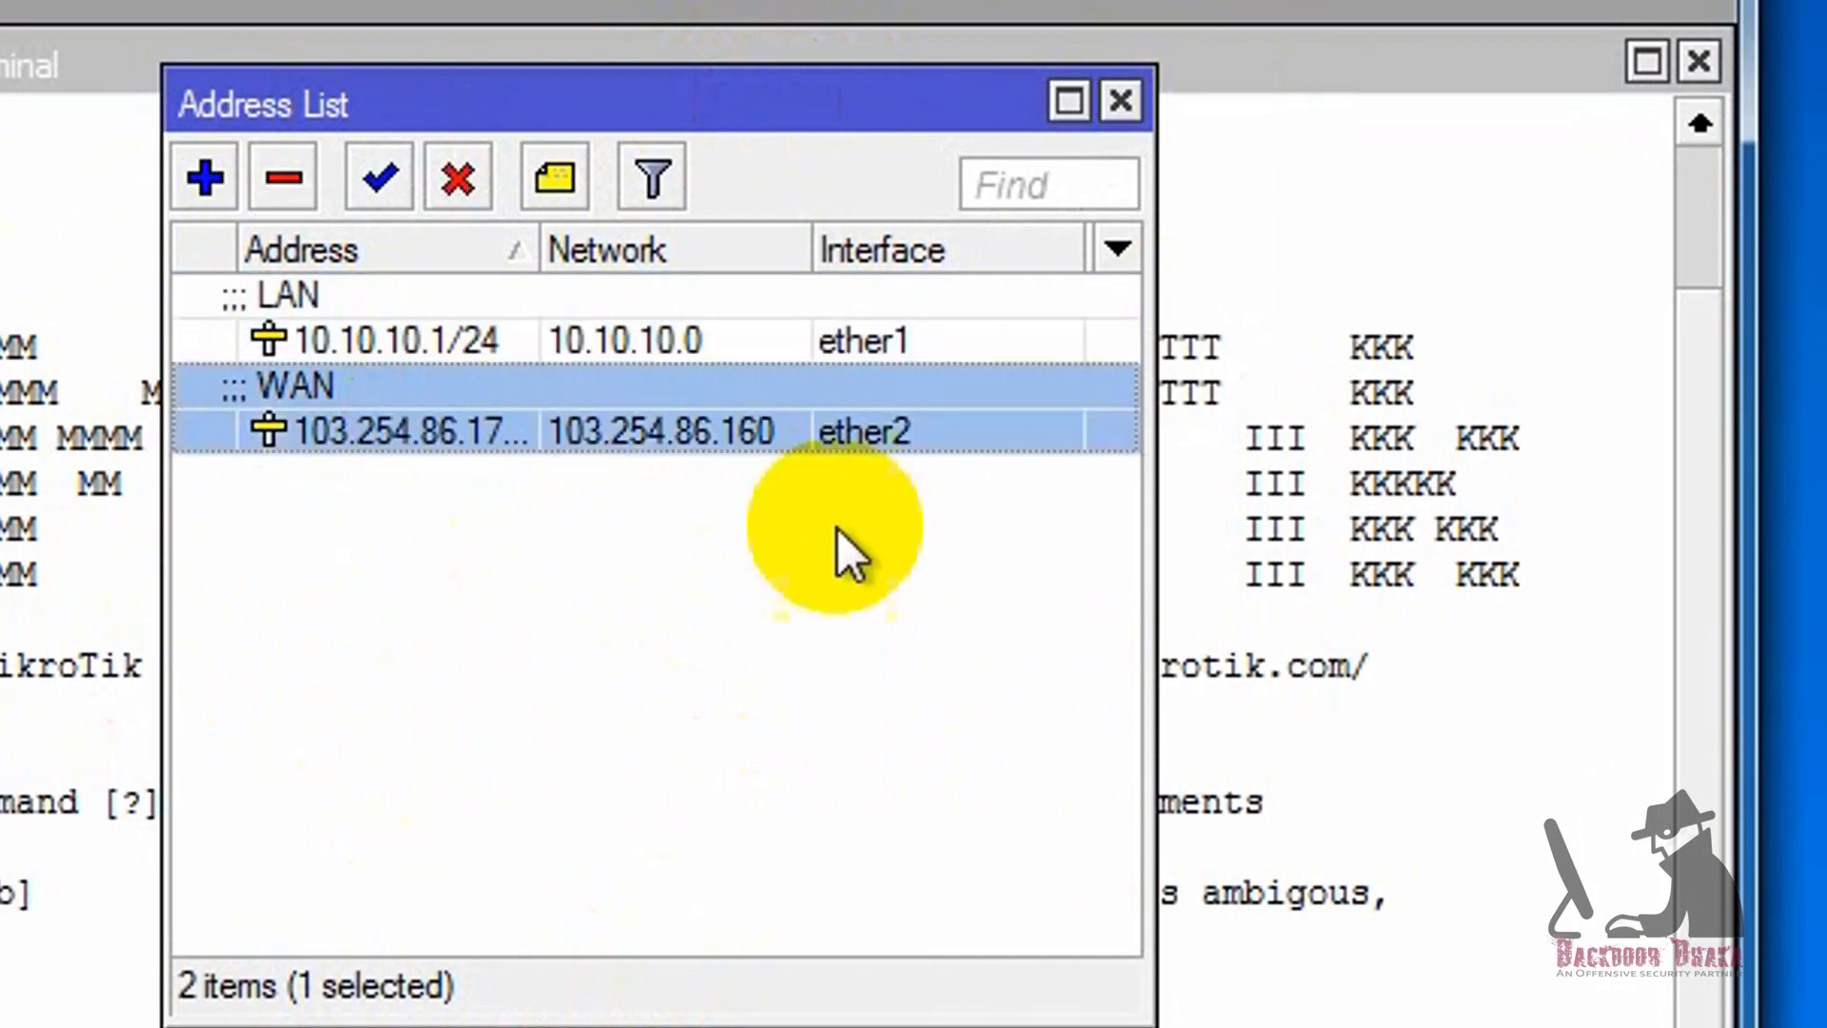
left_click(845, 339)
left_click(814, 433)
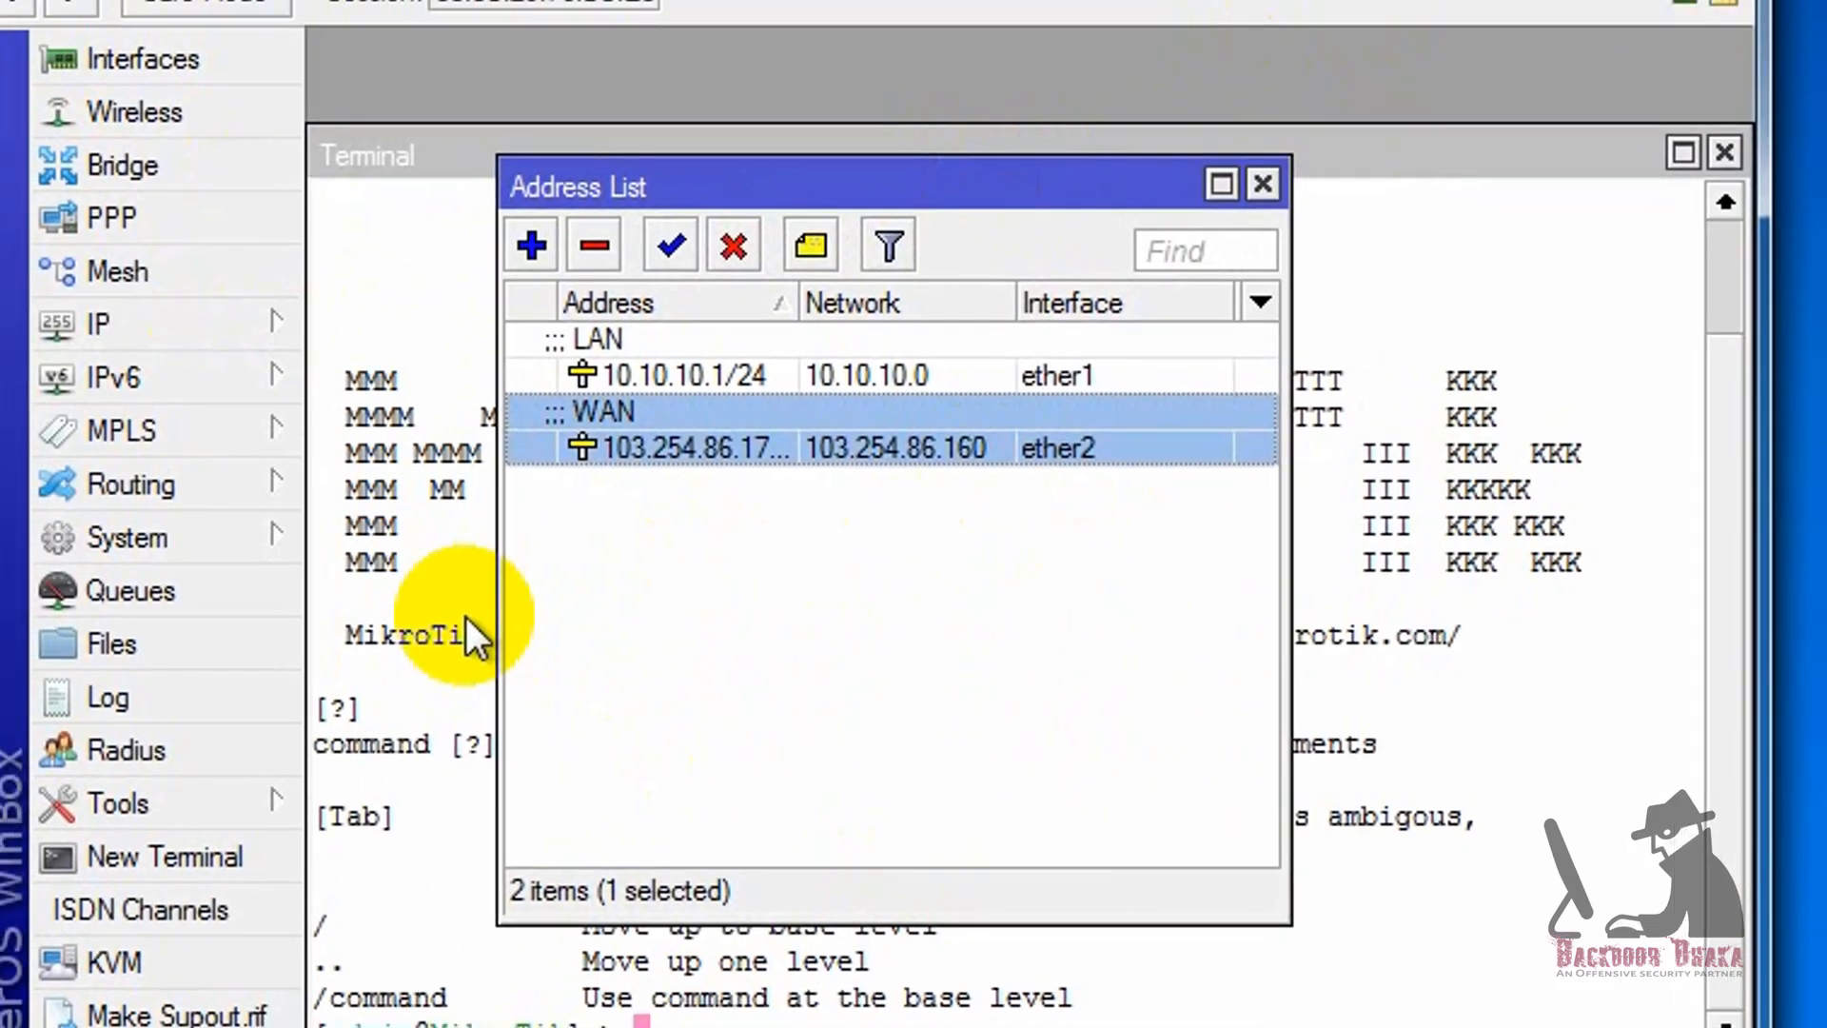
left_click(275, 678)
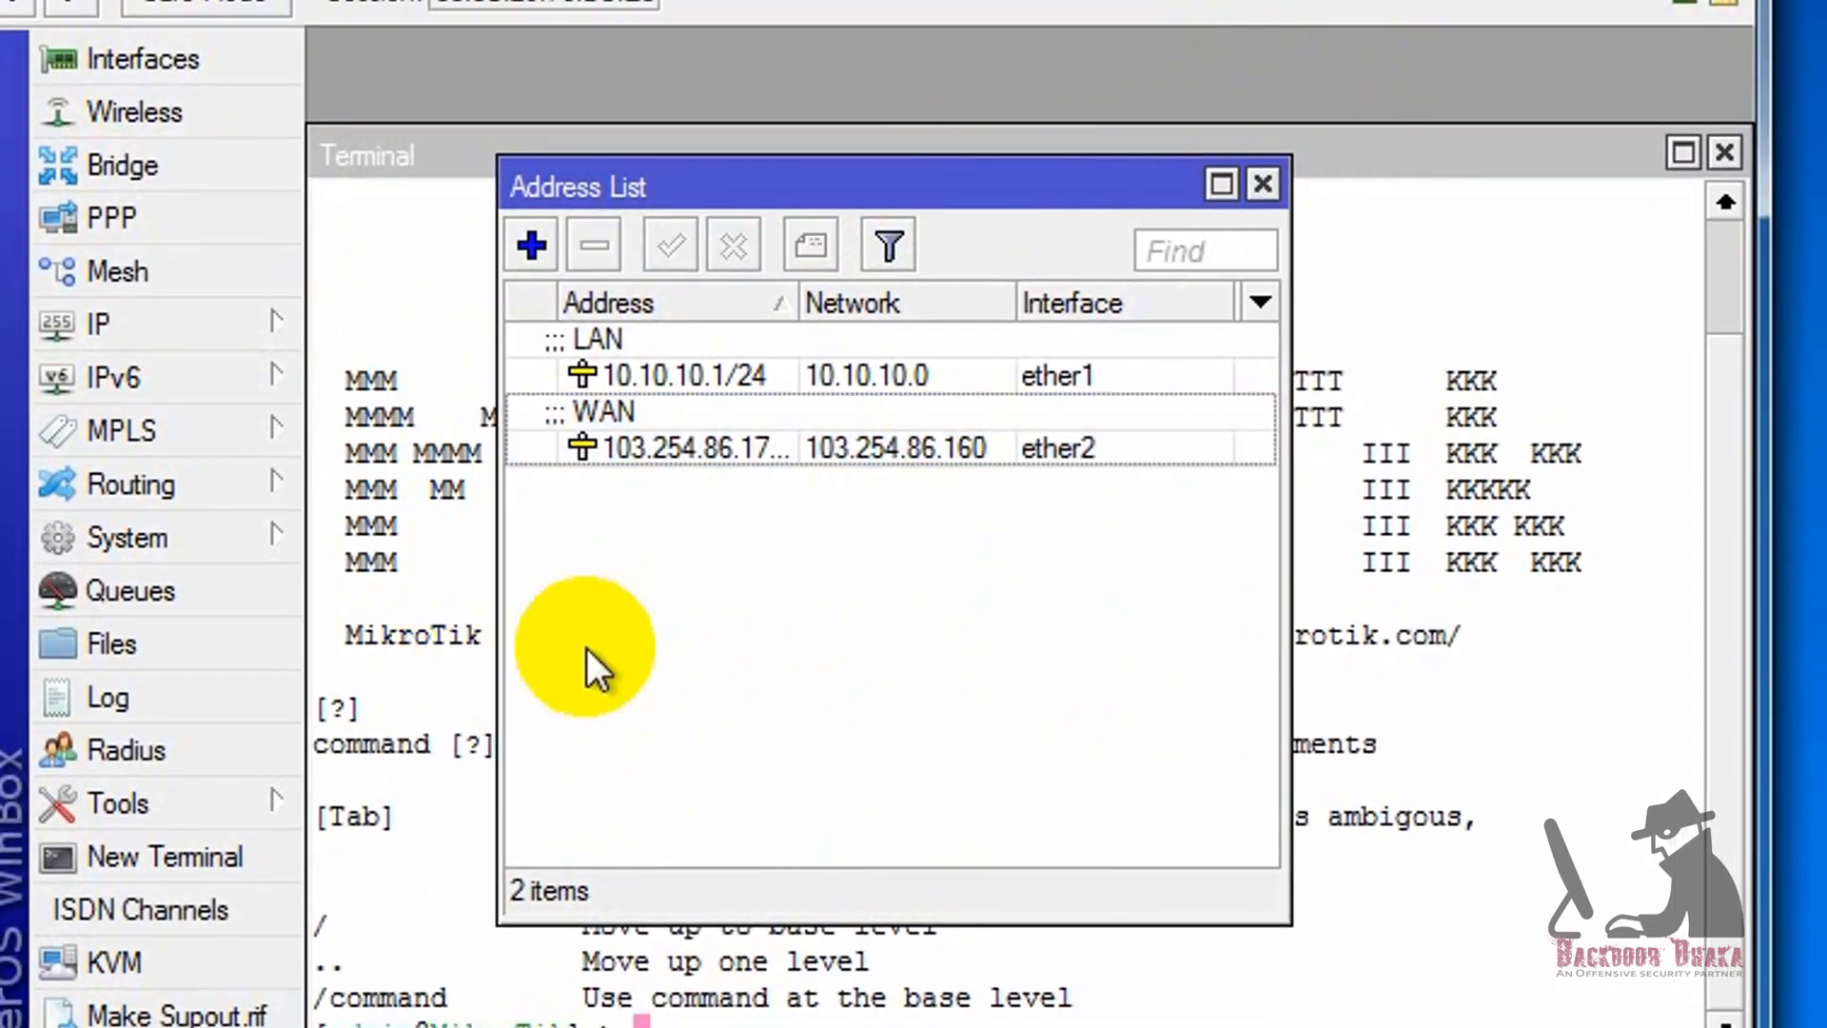
Step: Examine the new address form with its address, interface and comment options from the IP address list, and close it without adding an entry
left_click(162, 324)
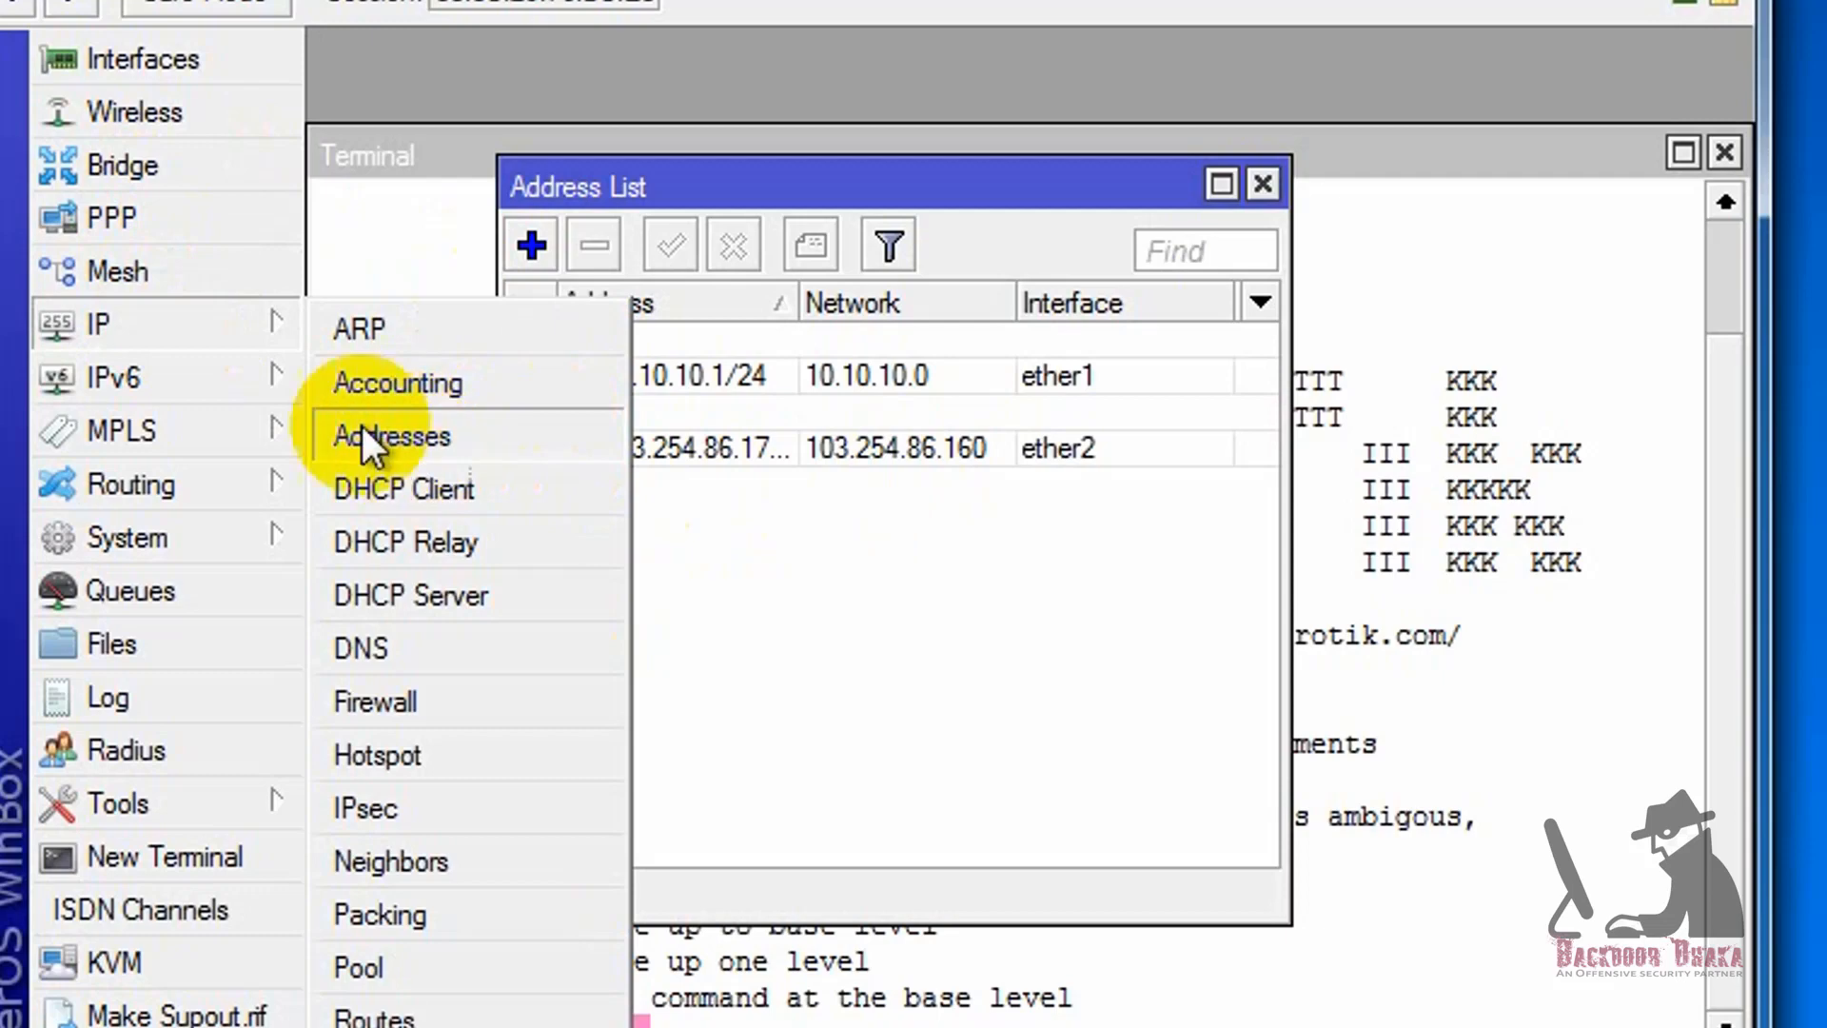
left_click(476, 442)
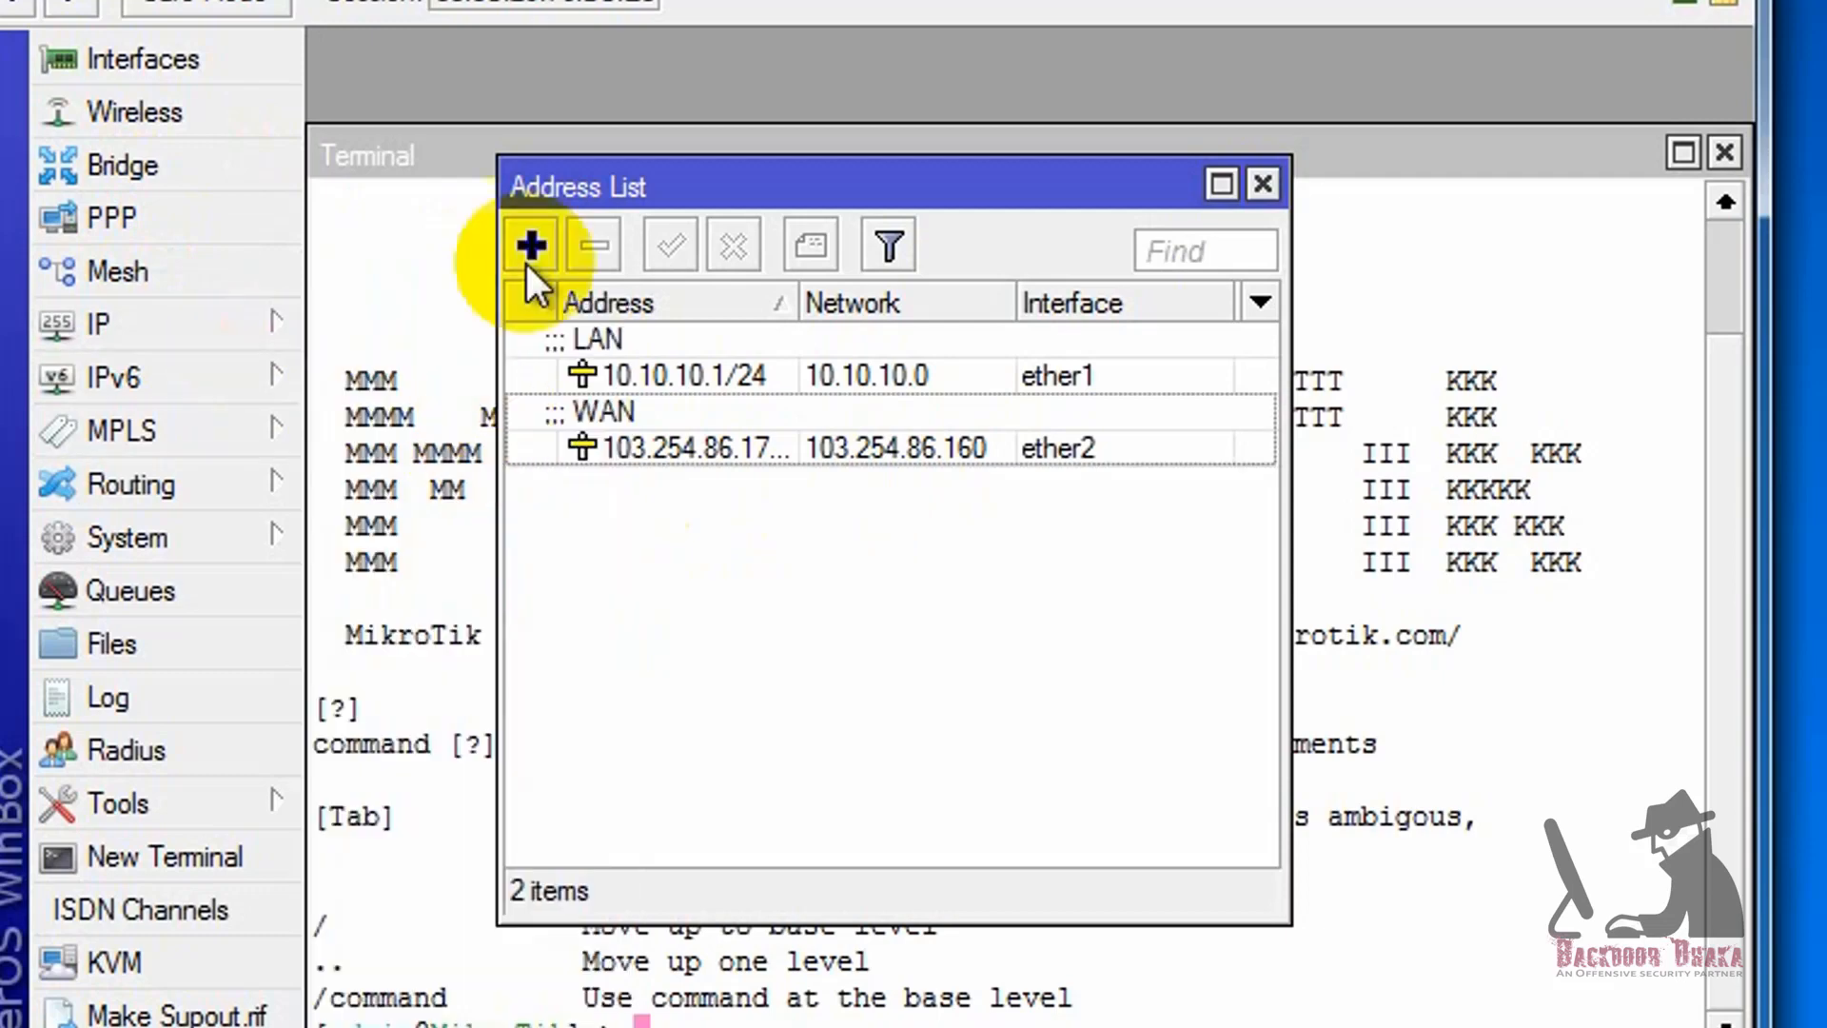
left_click_drag(797, 186, 991, 188)
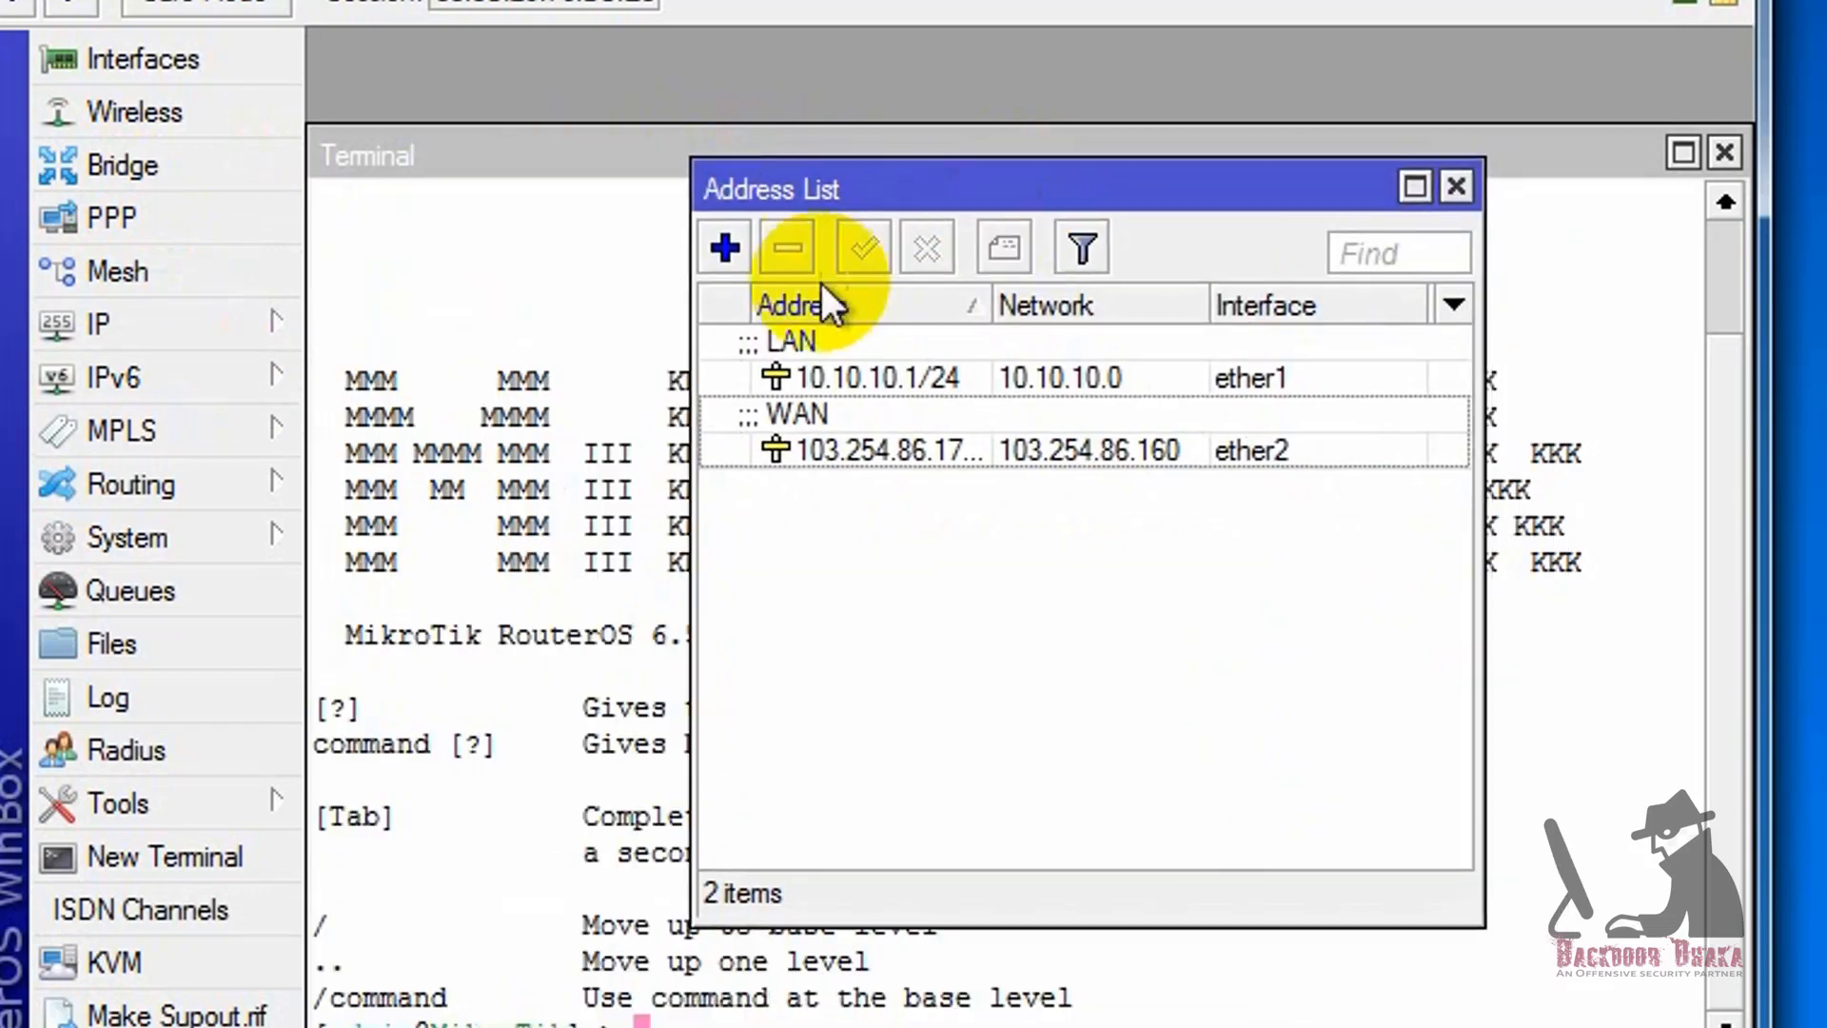
left_click(725, 249)
left_click_drag(790, 261, 776, 431)
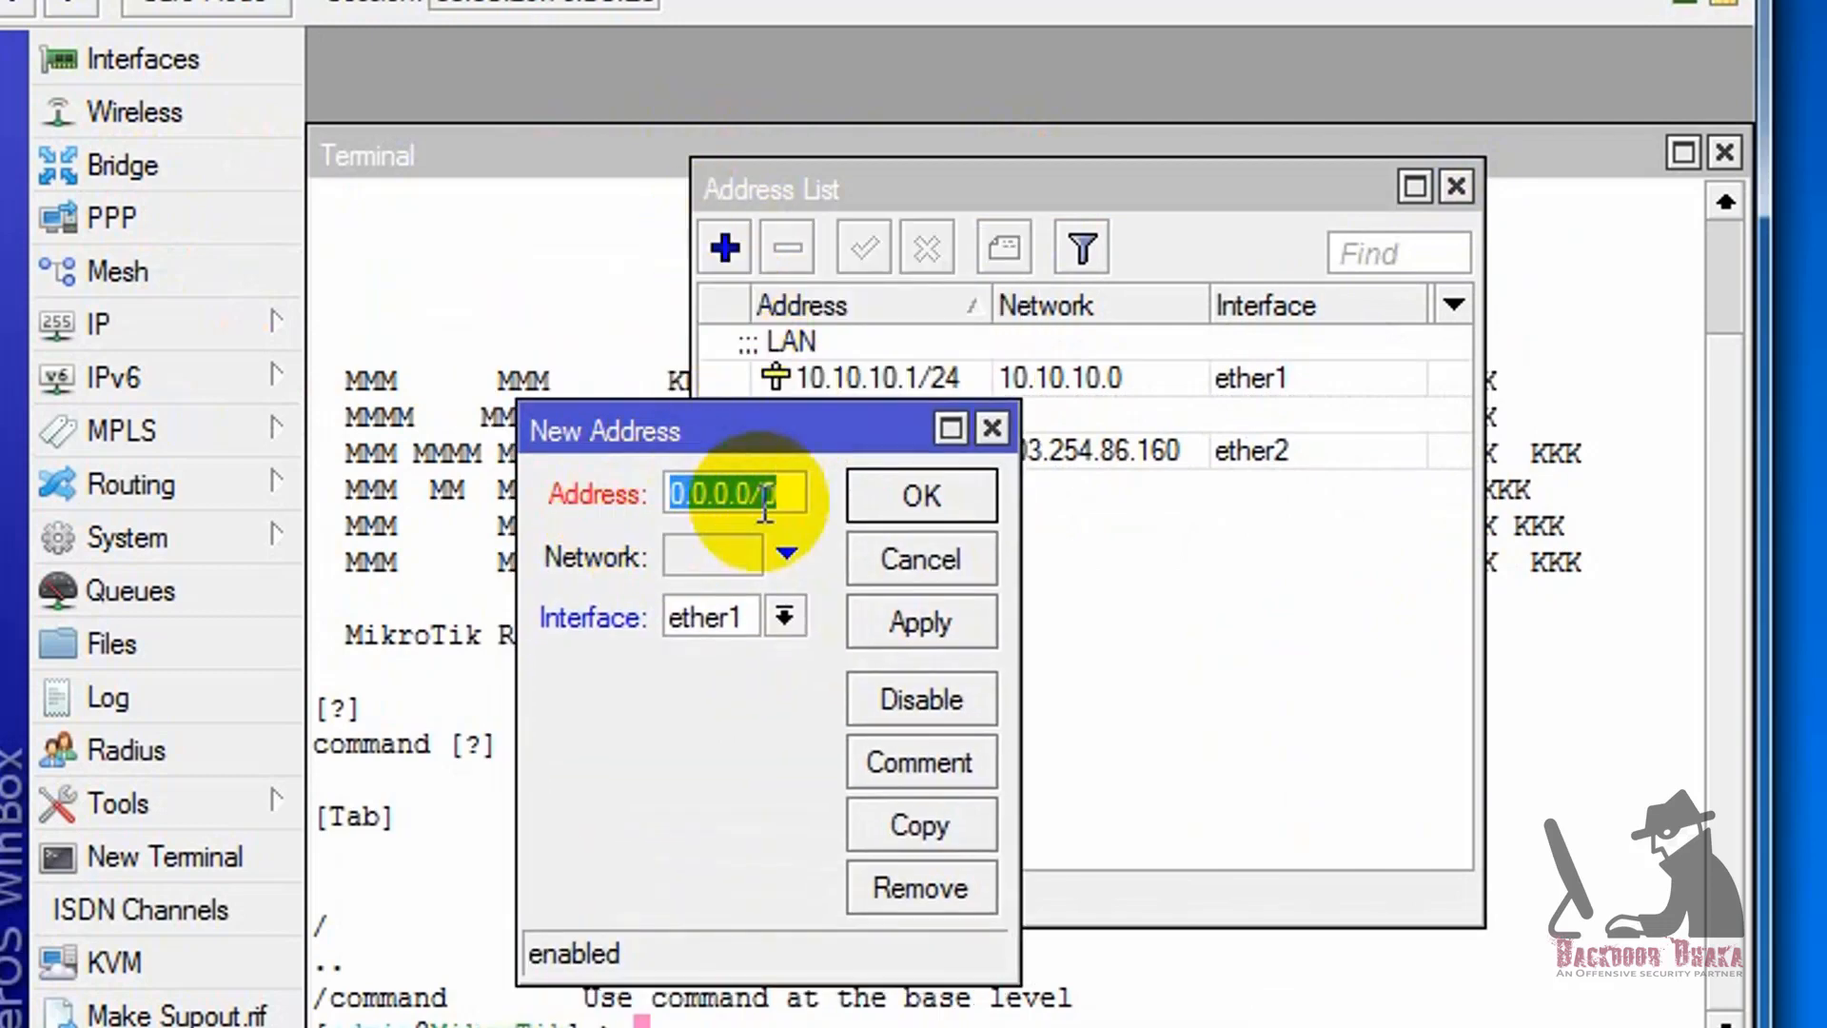
left_click(710, 611)
left_click(731, 727)
left_click(935, 771)
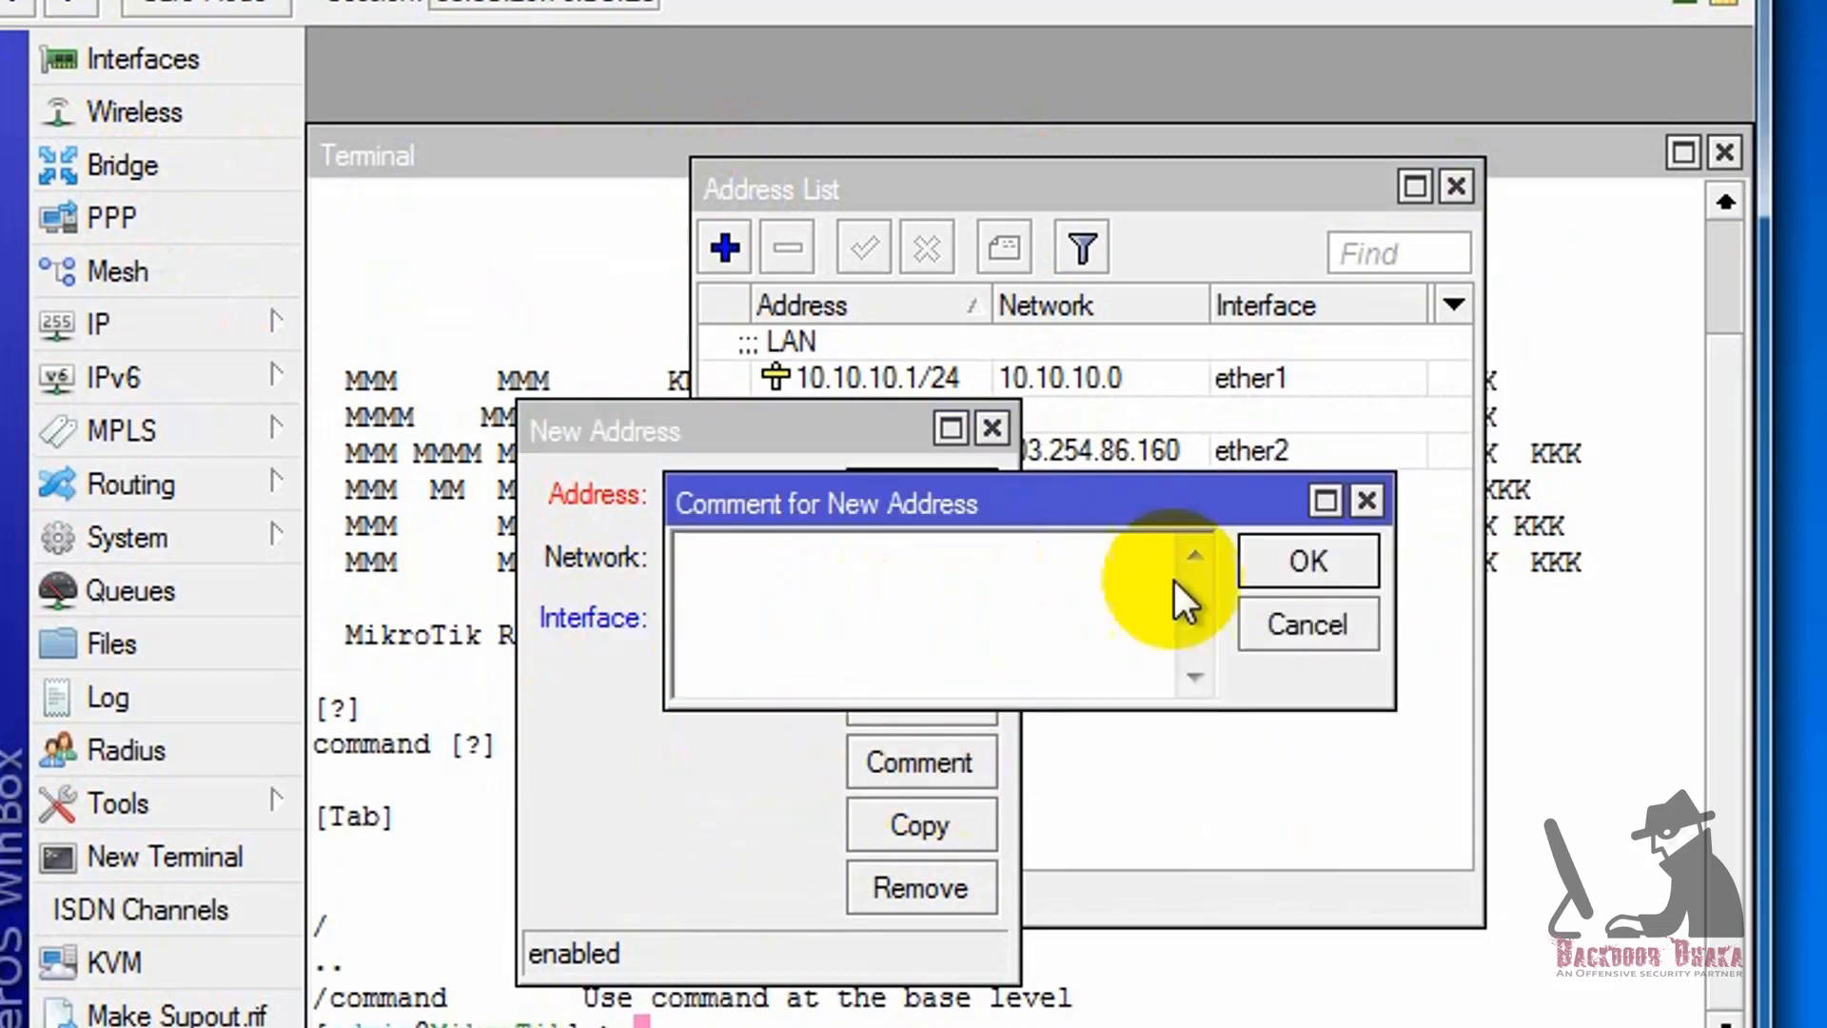
left_click(1374, 497)
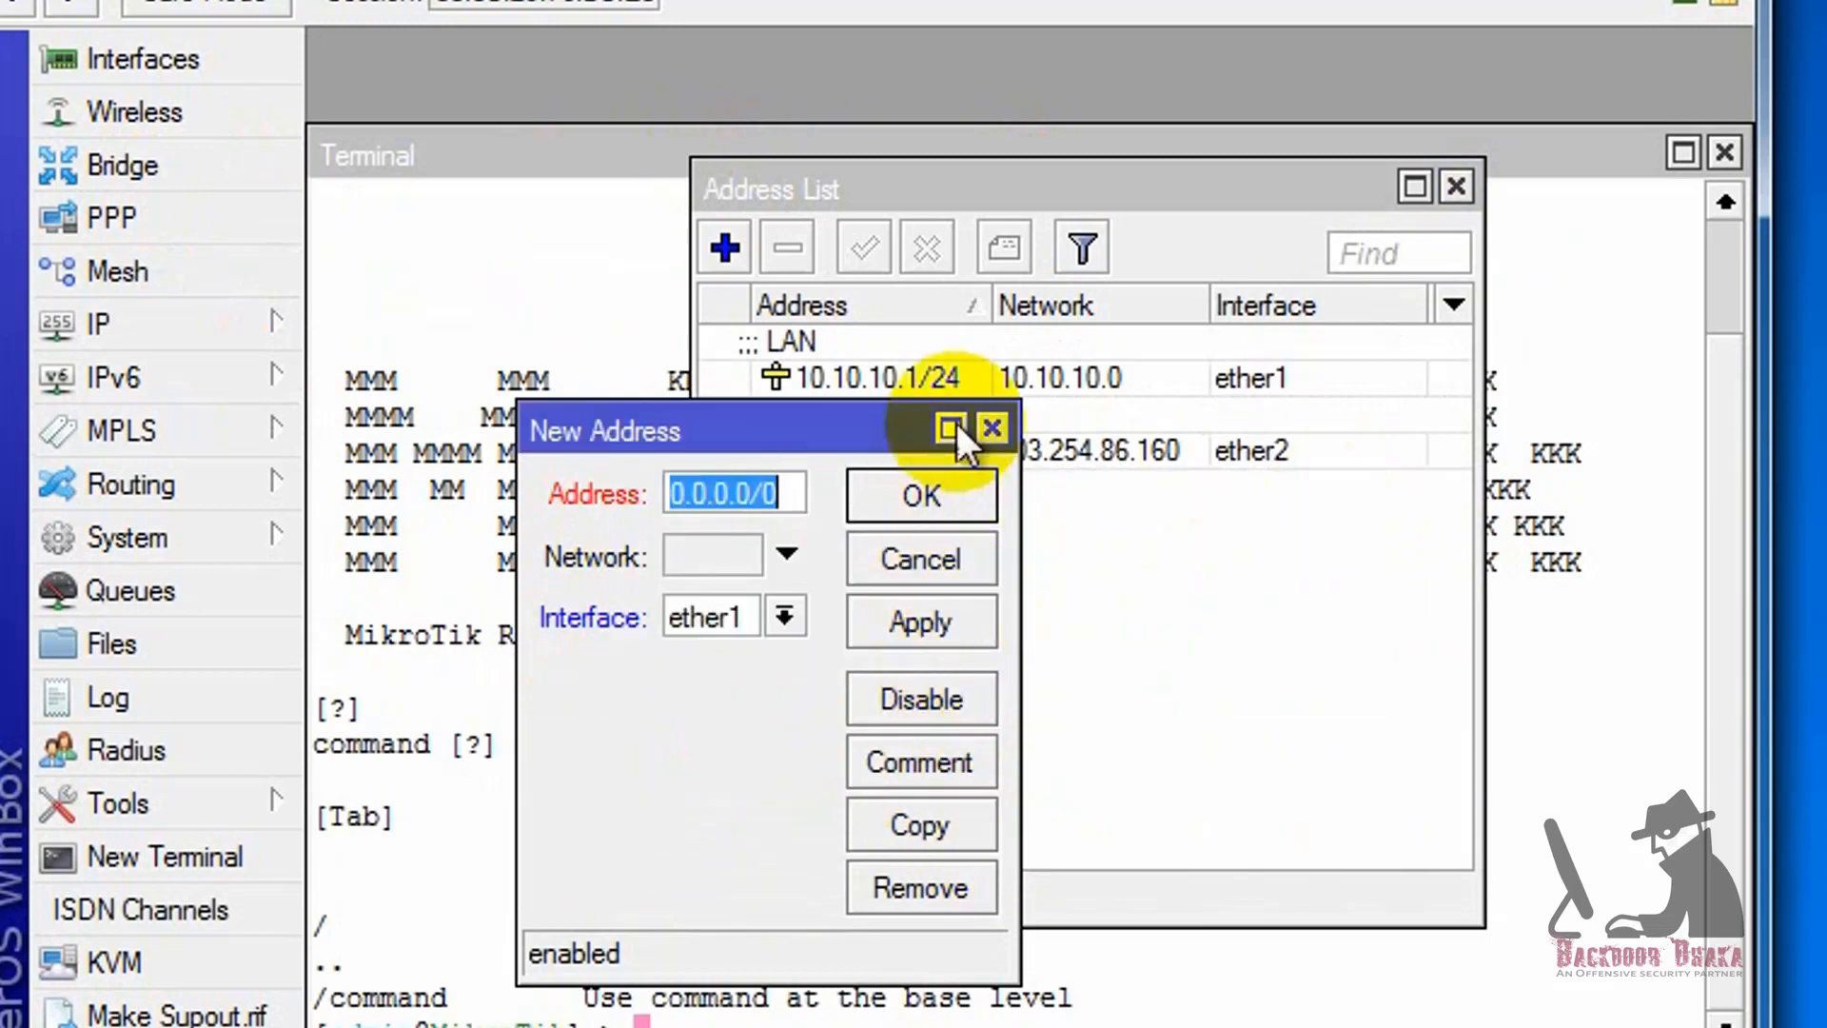
left_click(993, 429)
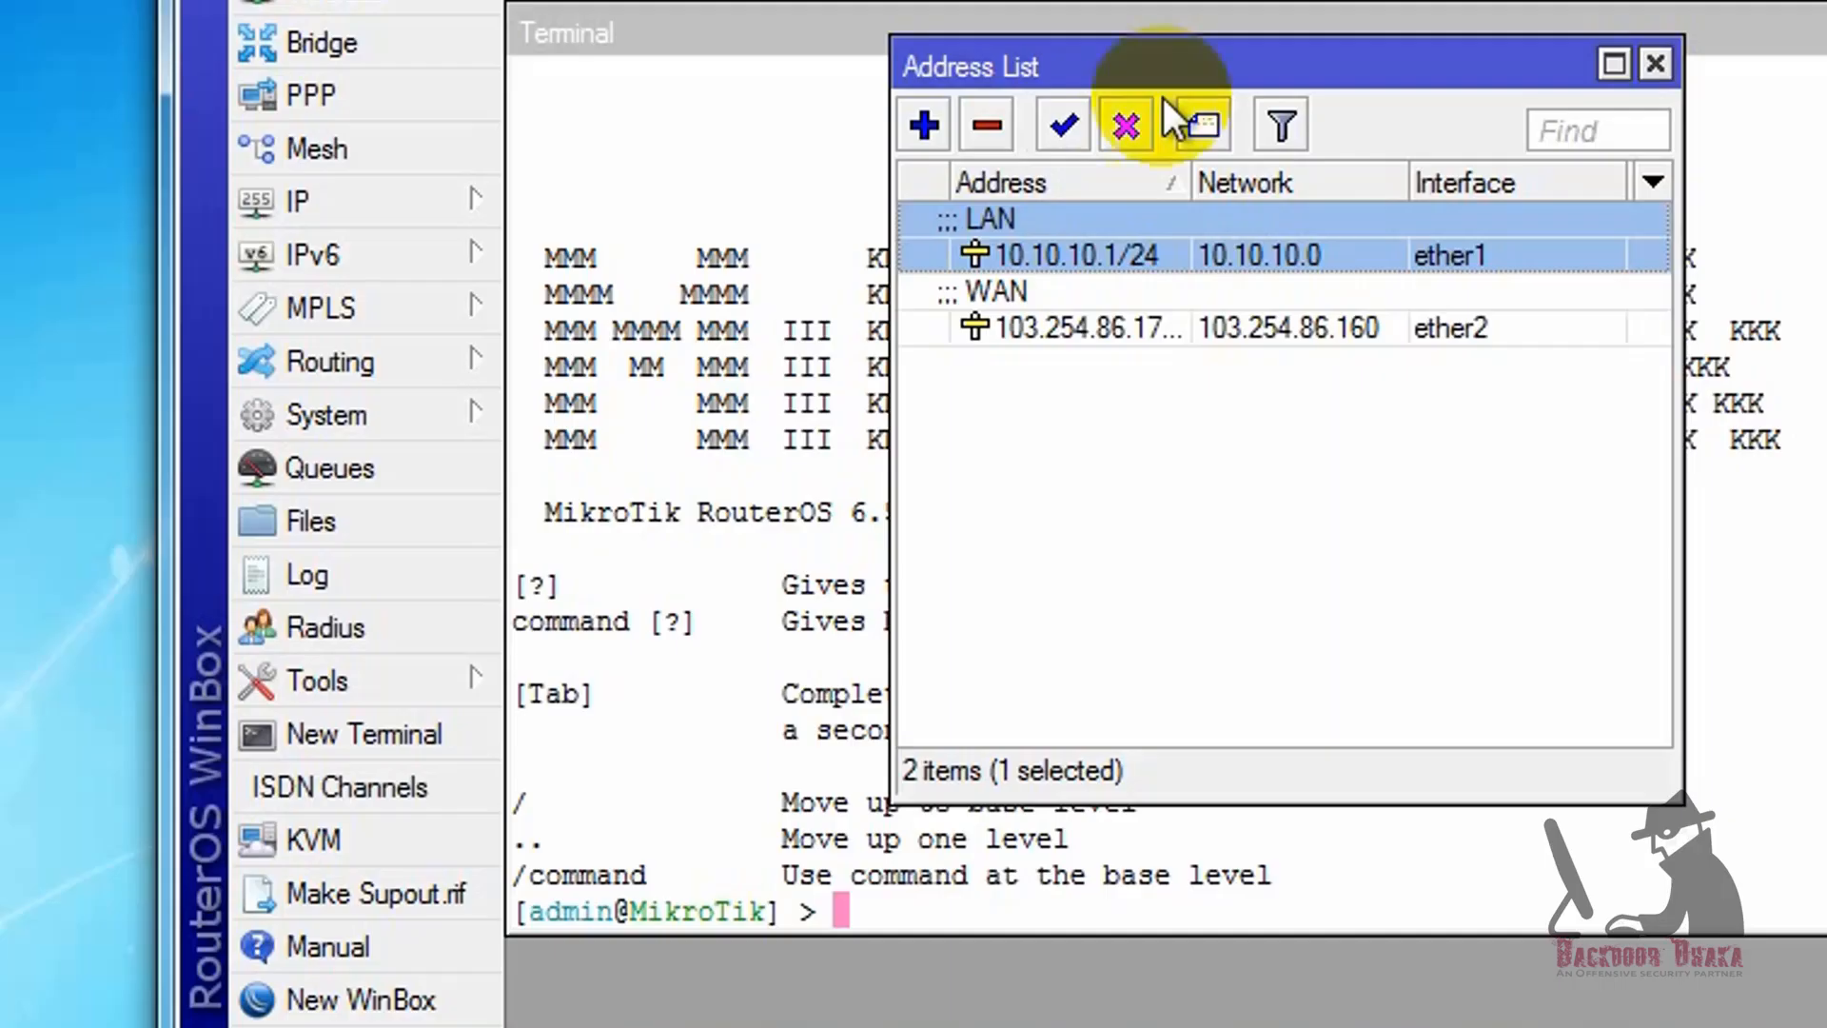
Step: Open the IP route list and examine the new route form's destination and gateway options, closing it without adding a route
left_click(324, 201)
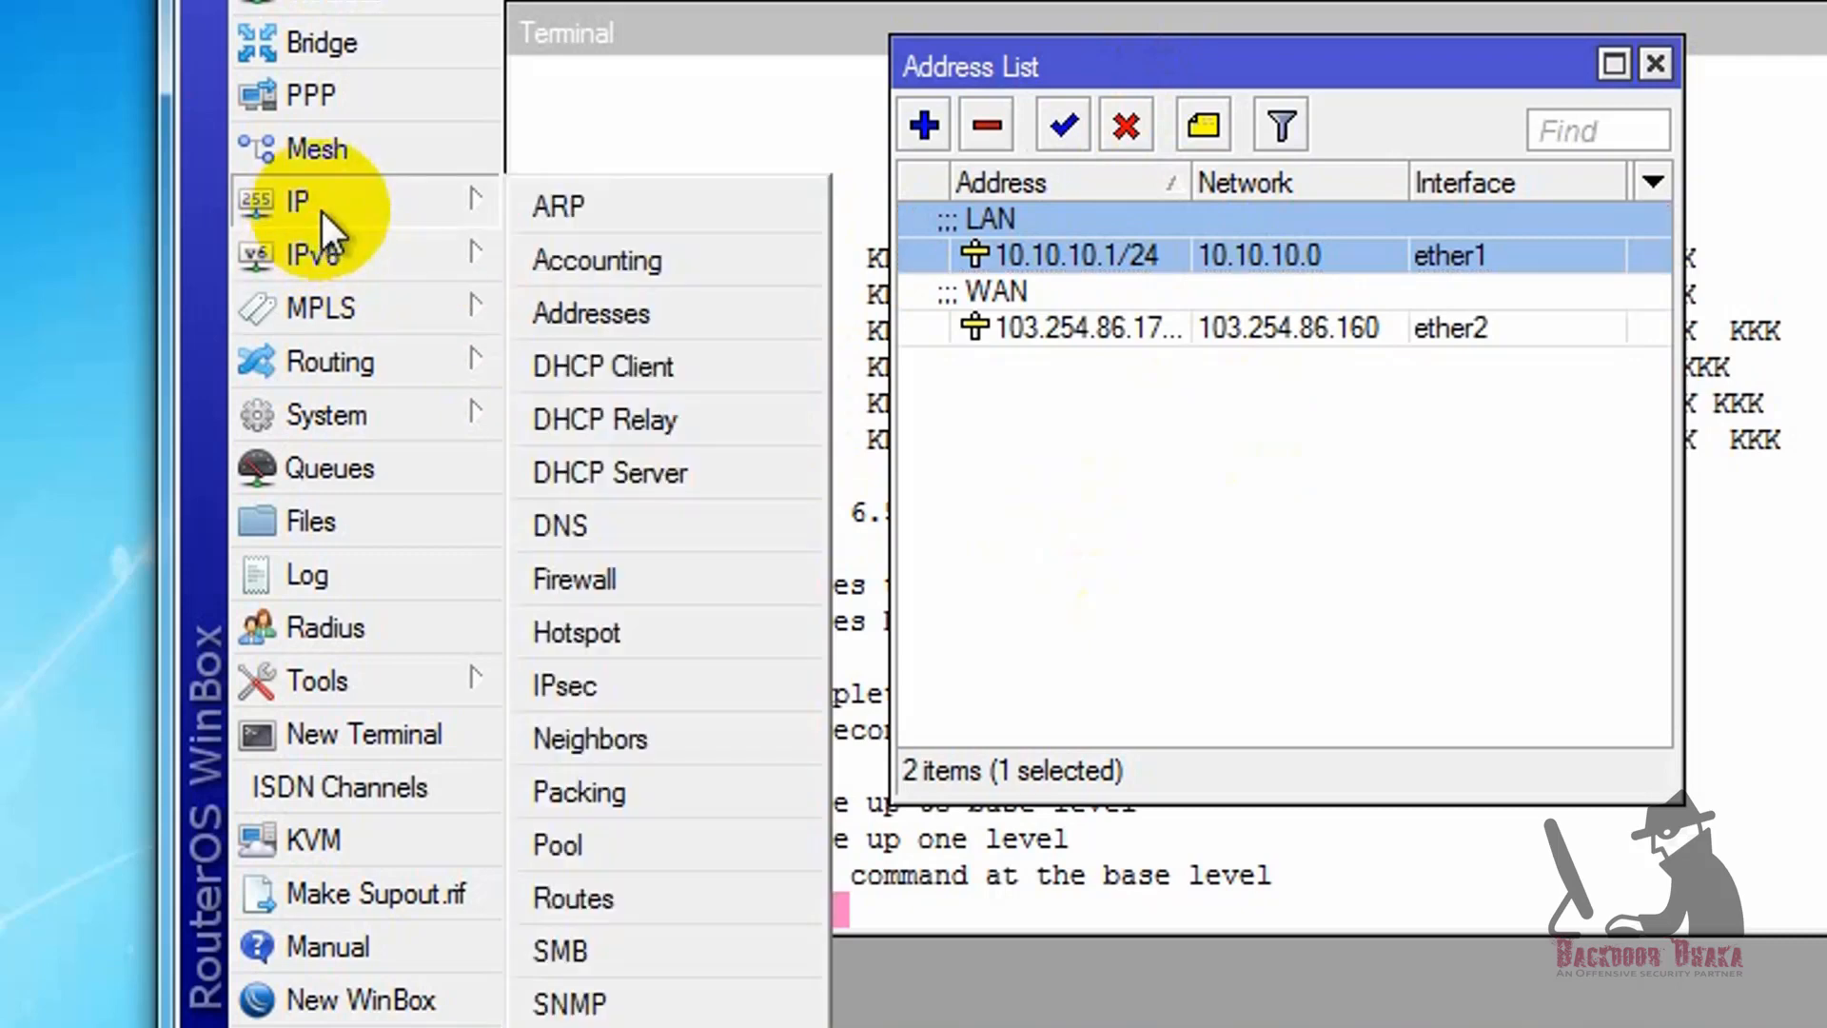
left_click(631, 900)
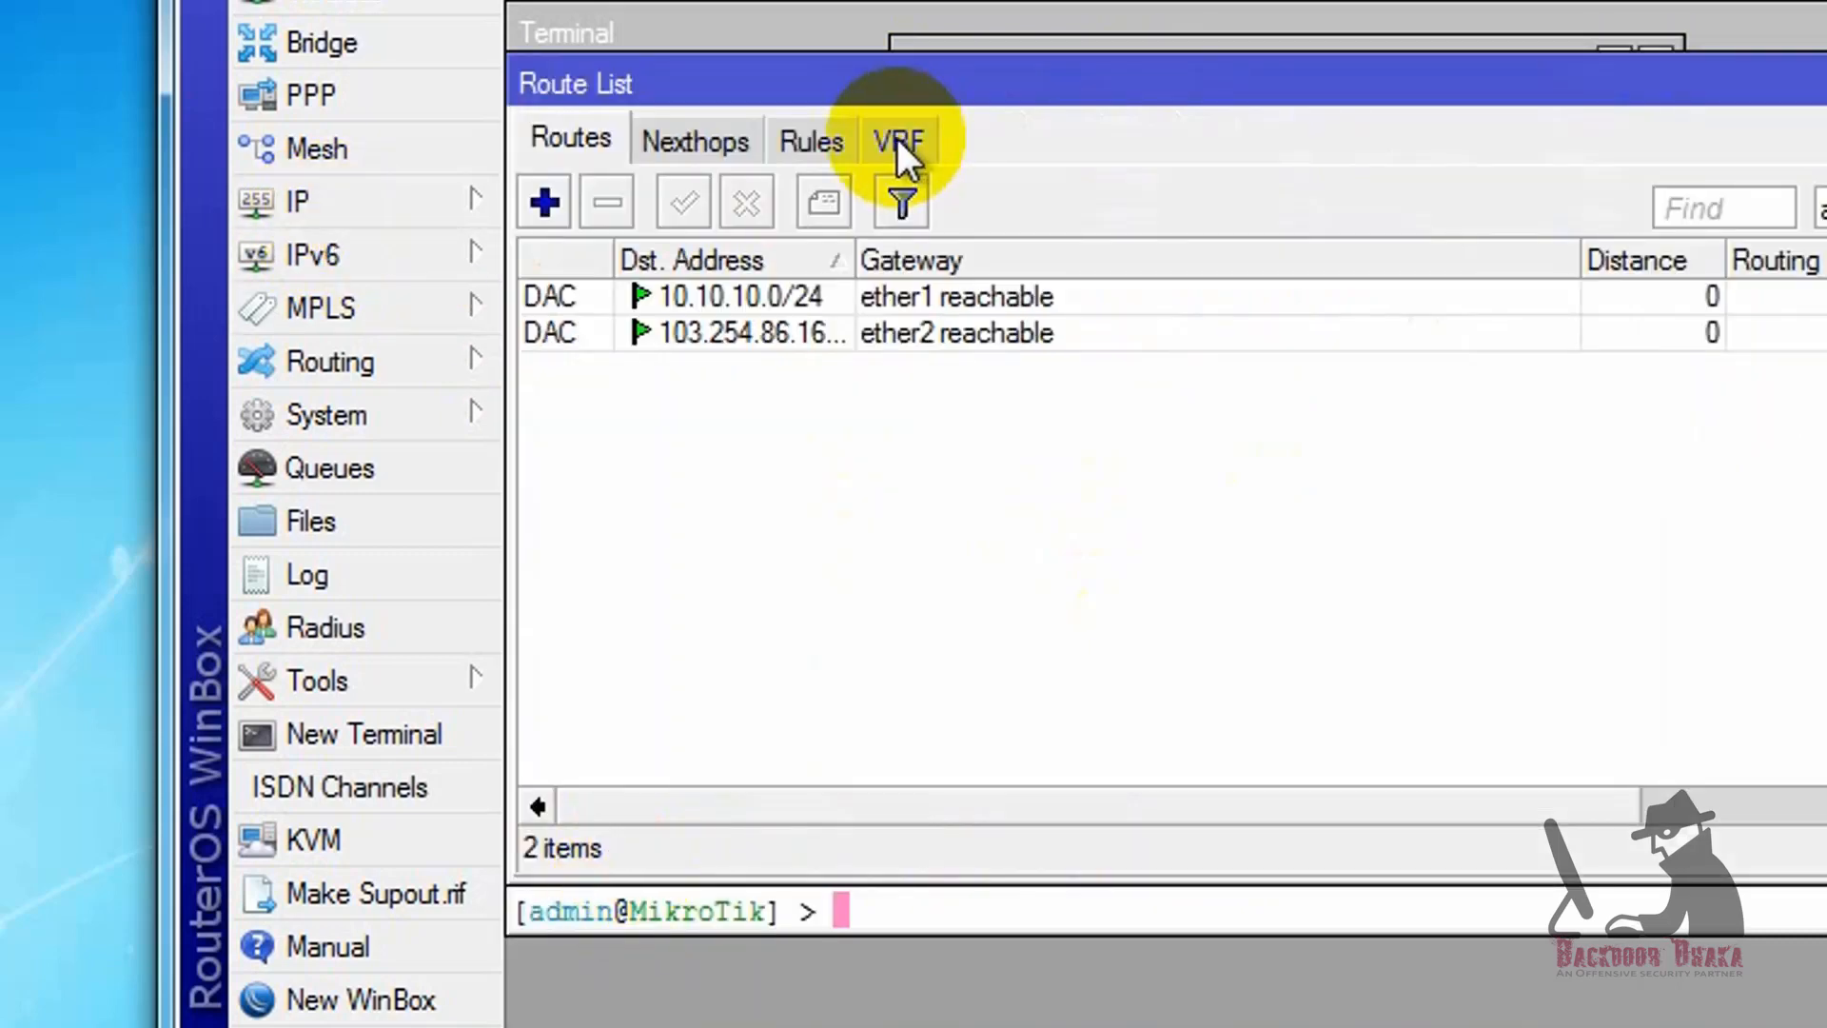
left_click(546, 203)
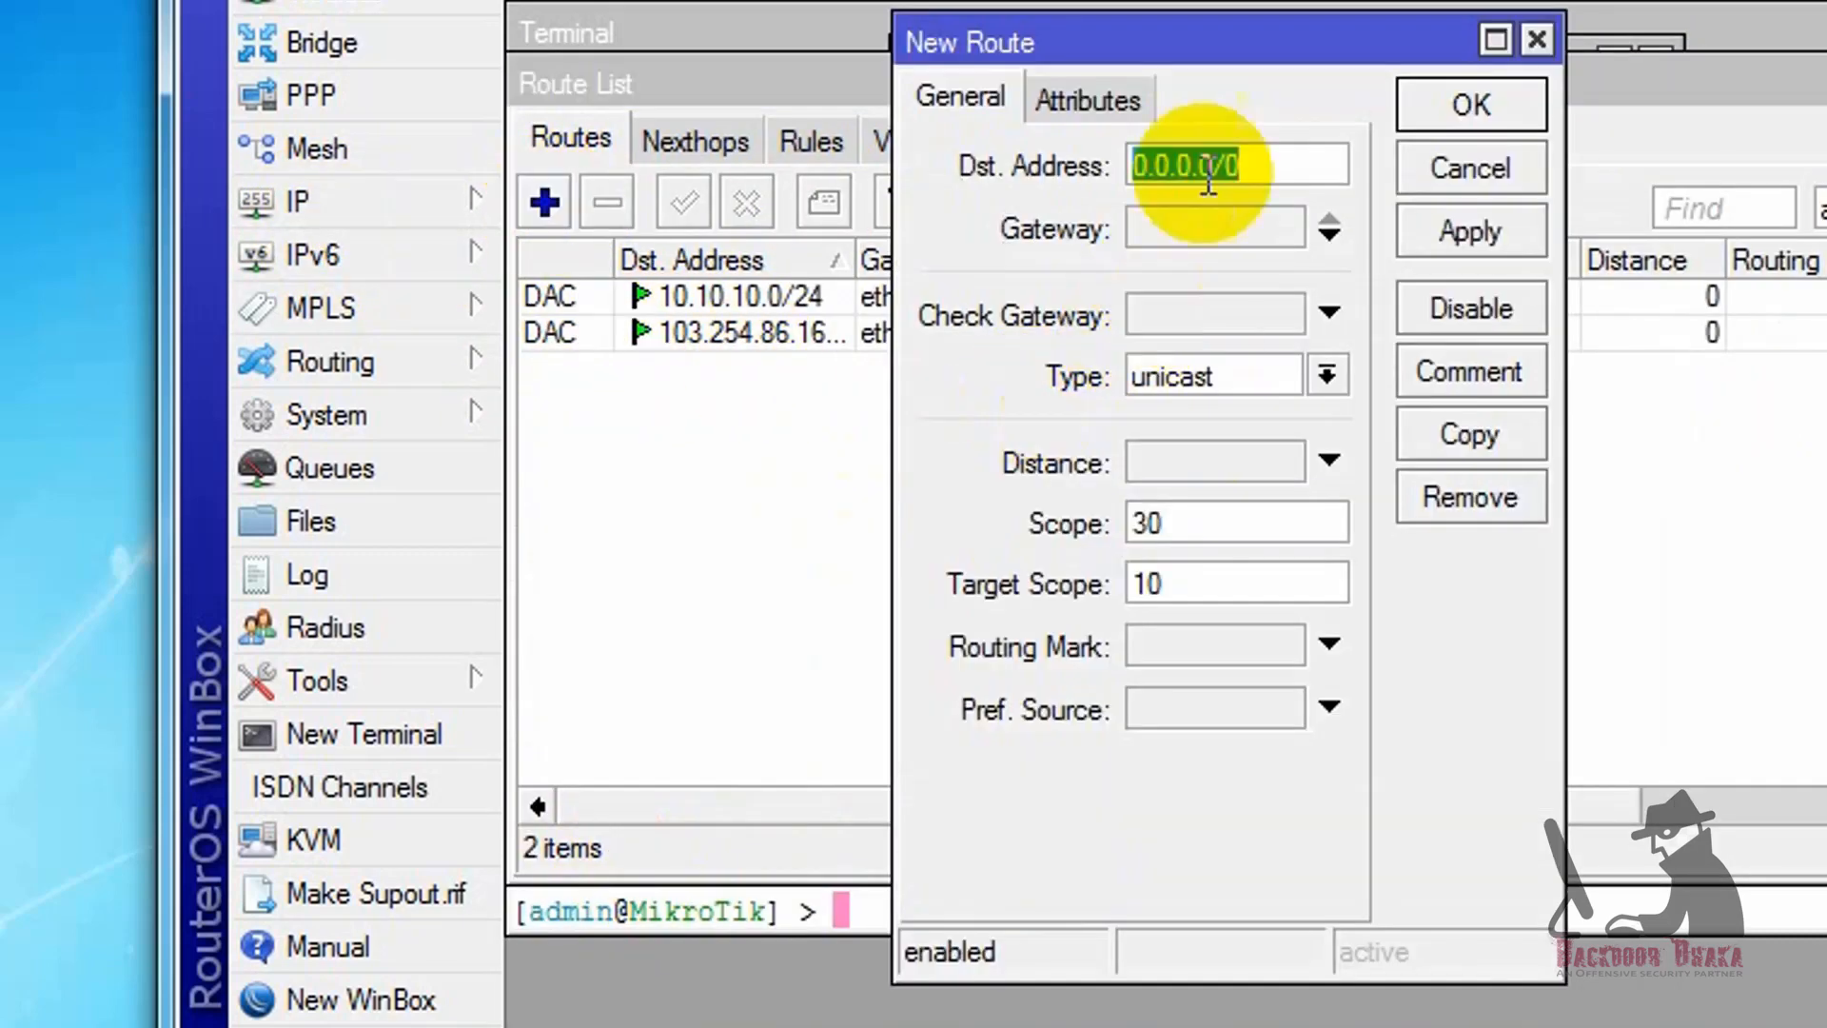
left_click(1537, 39)
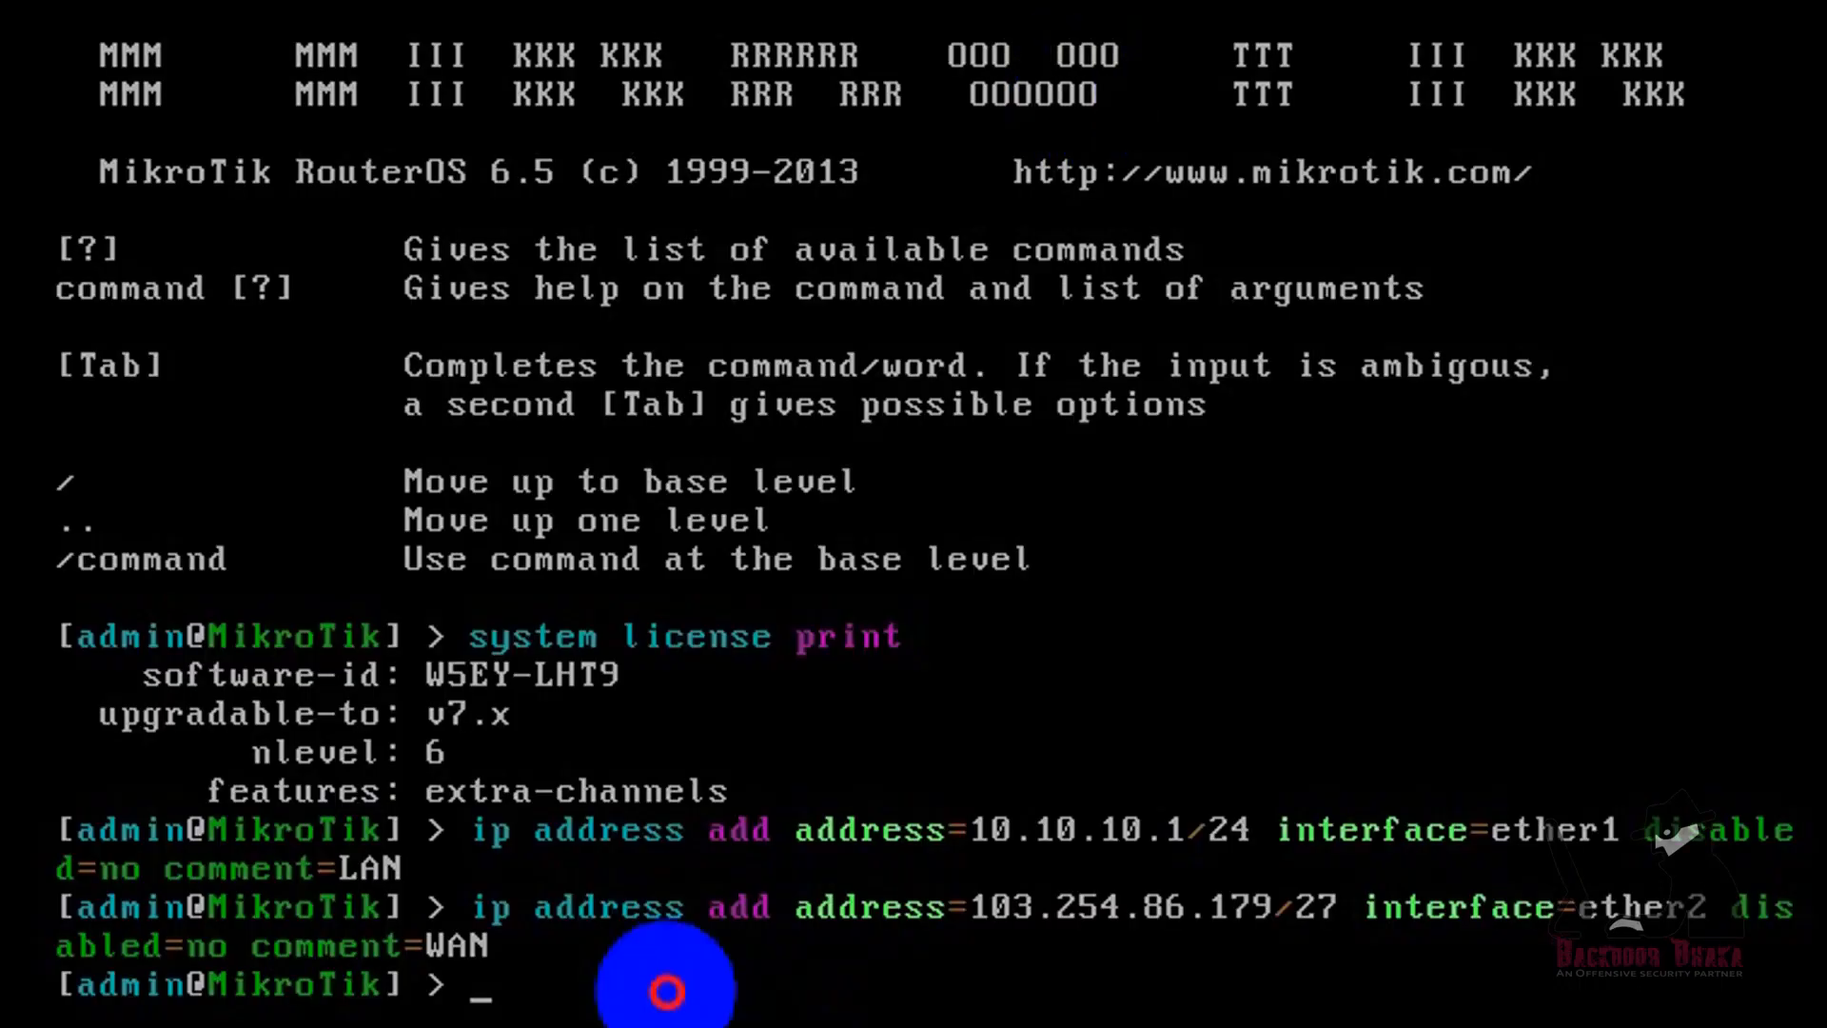
Step: Switch to the router console and add an IP route with gateway=103.254.86.177 and comment=Gateway
type("ip route ")
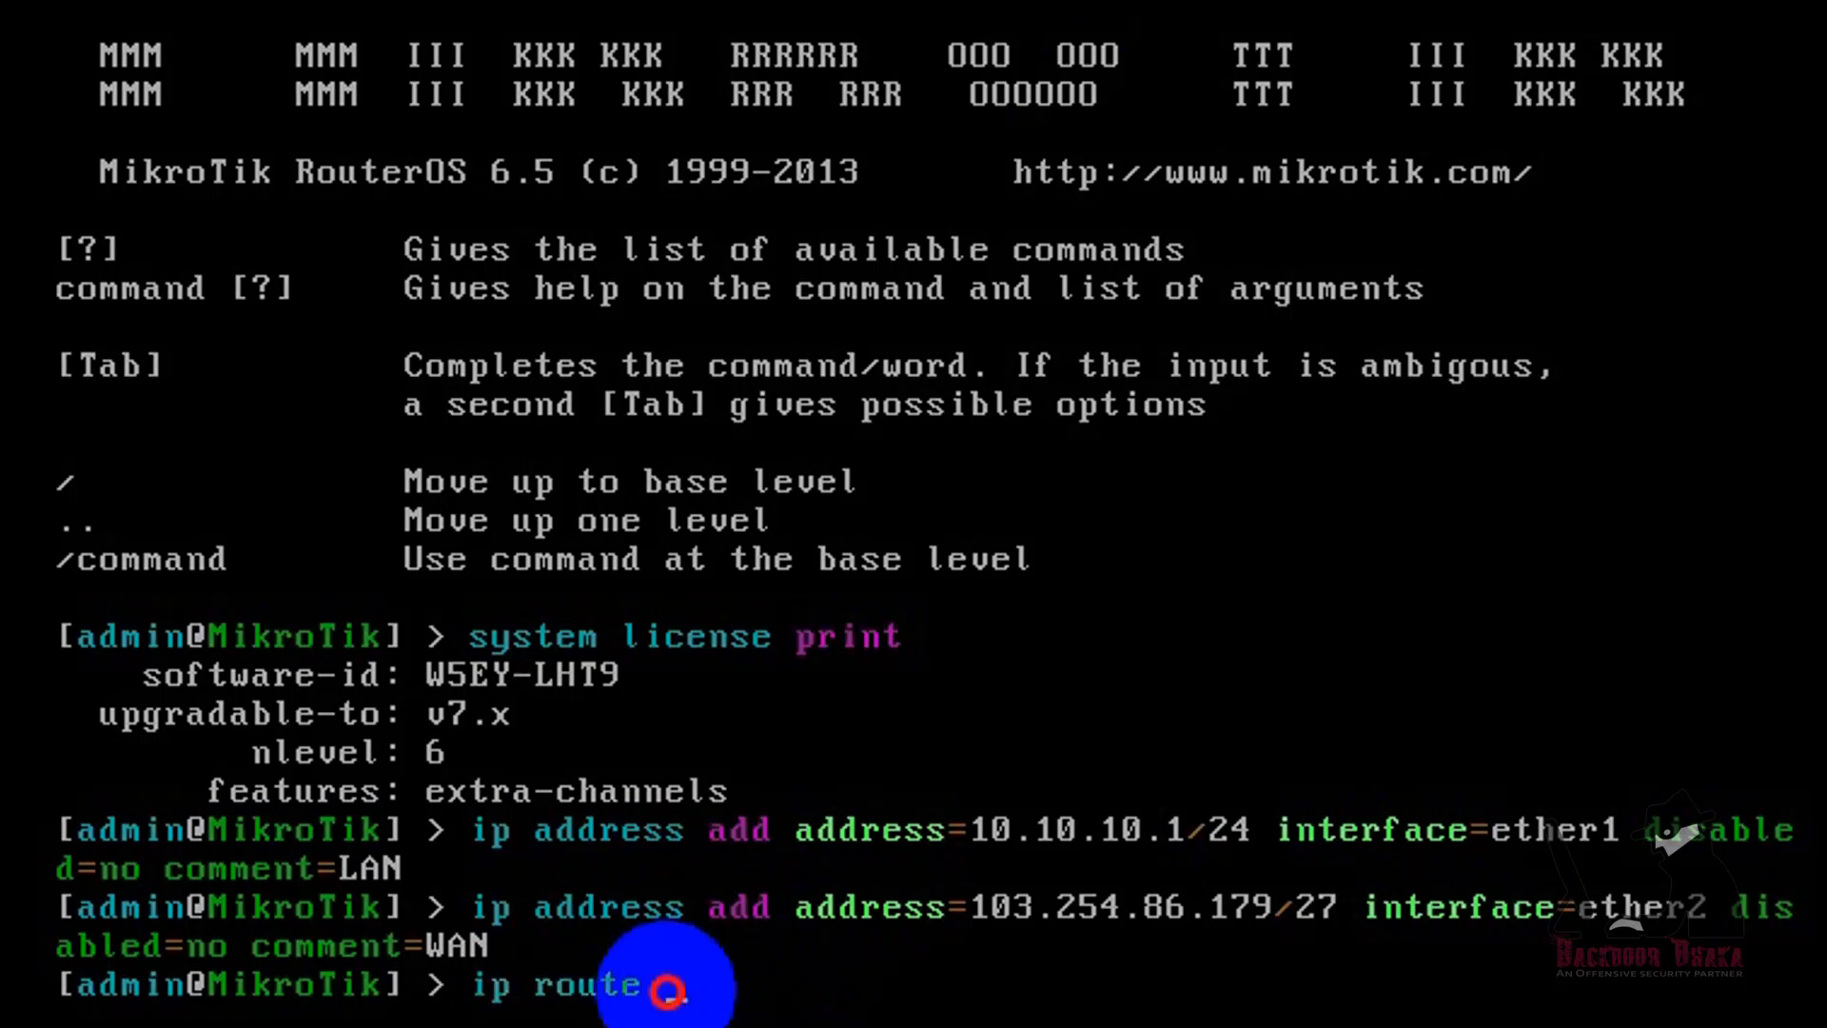
type("add gateway=")
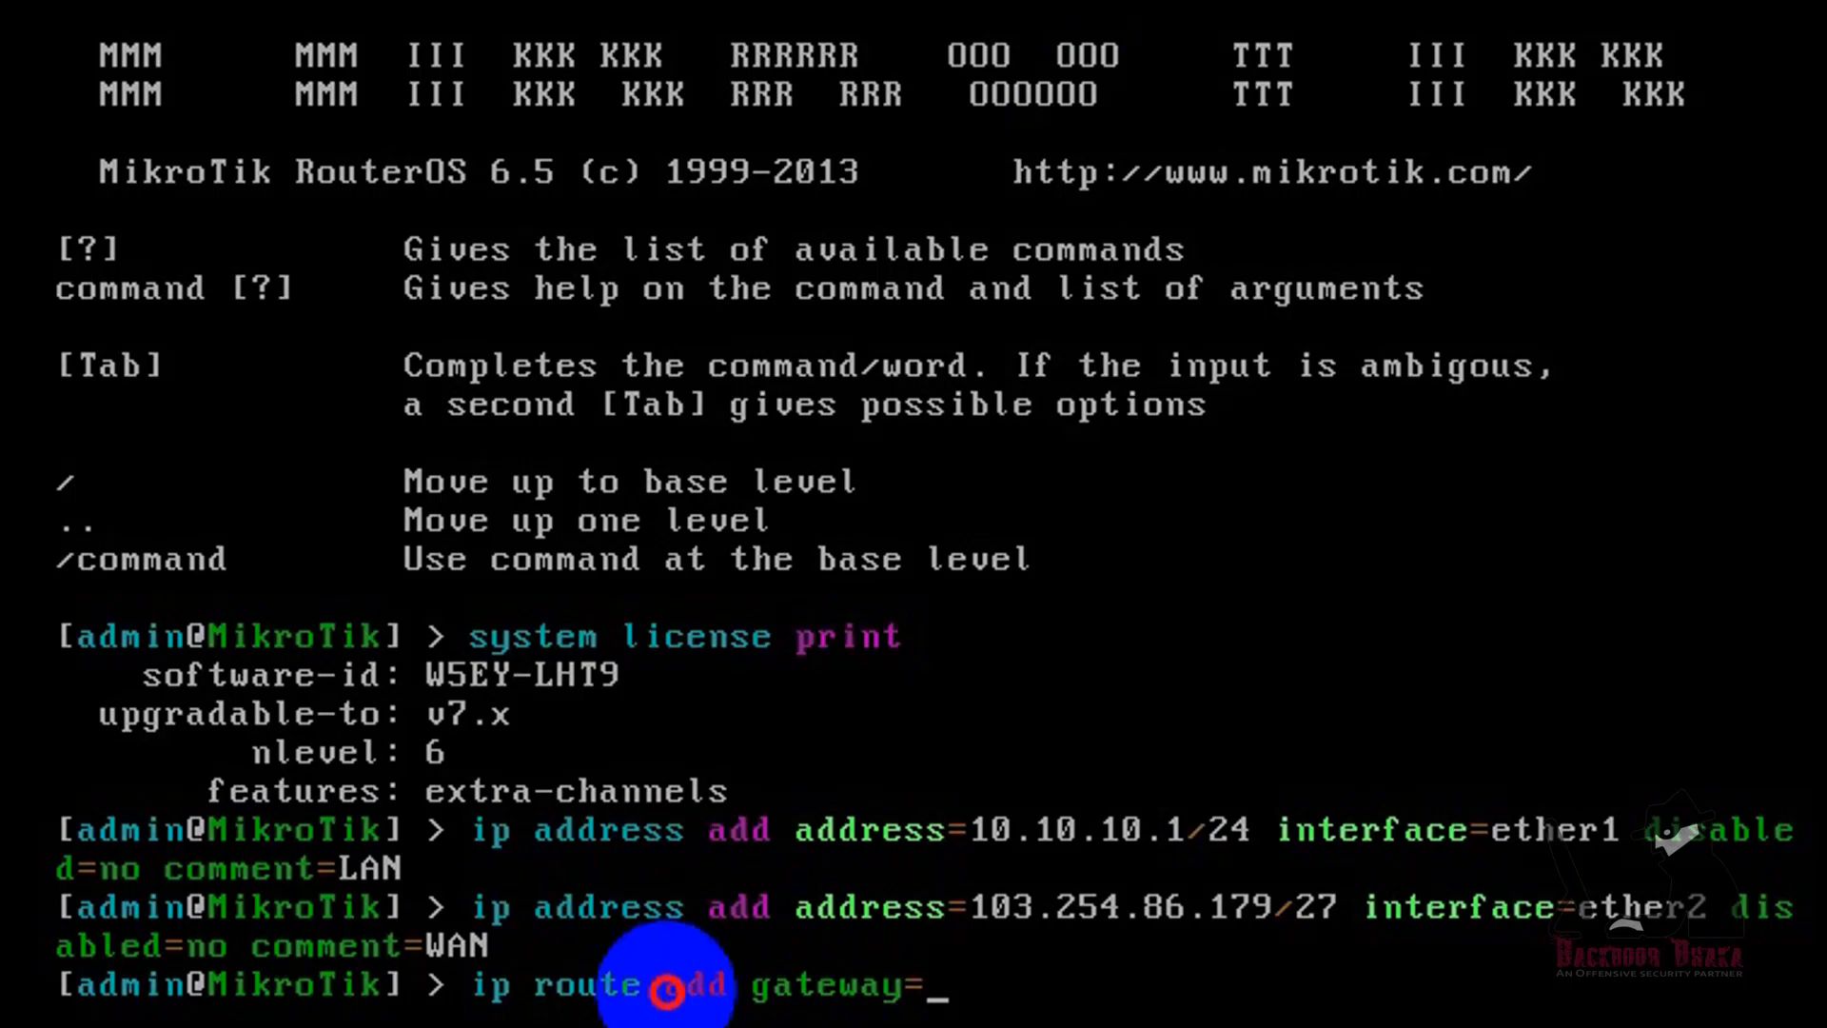
type("103.254.")
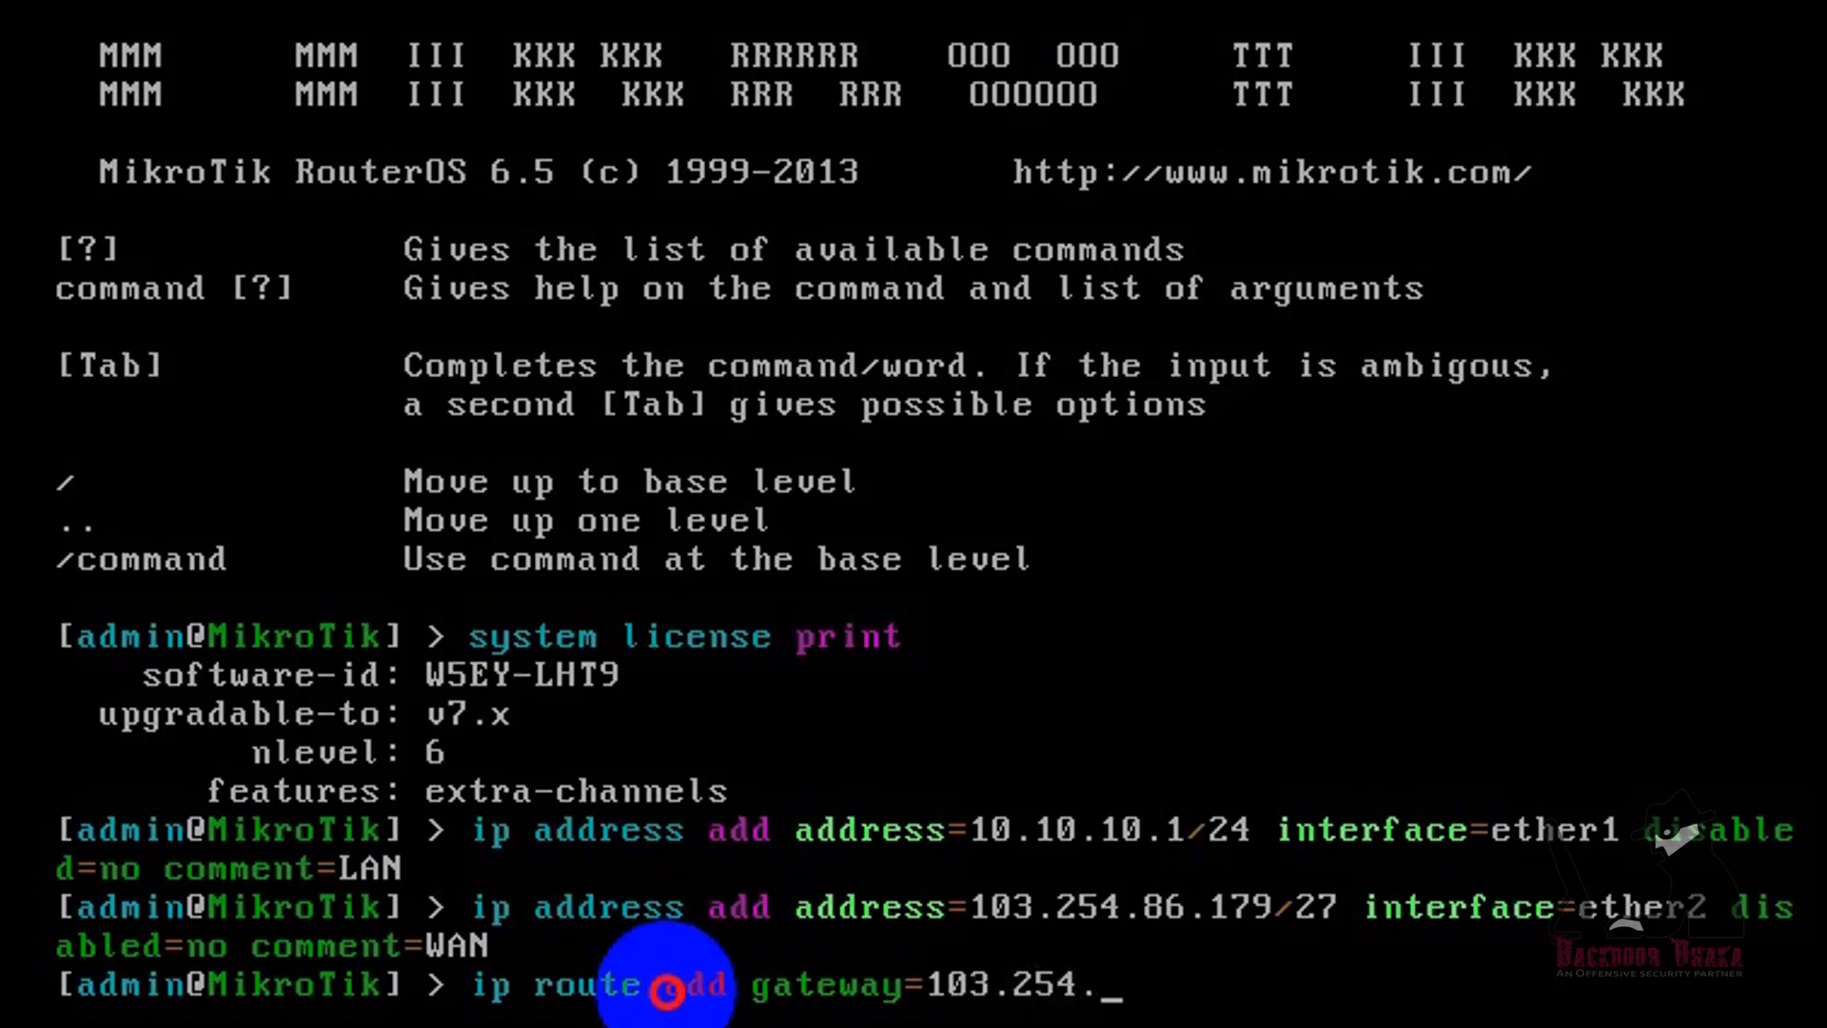
type("86.177")
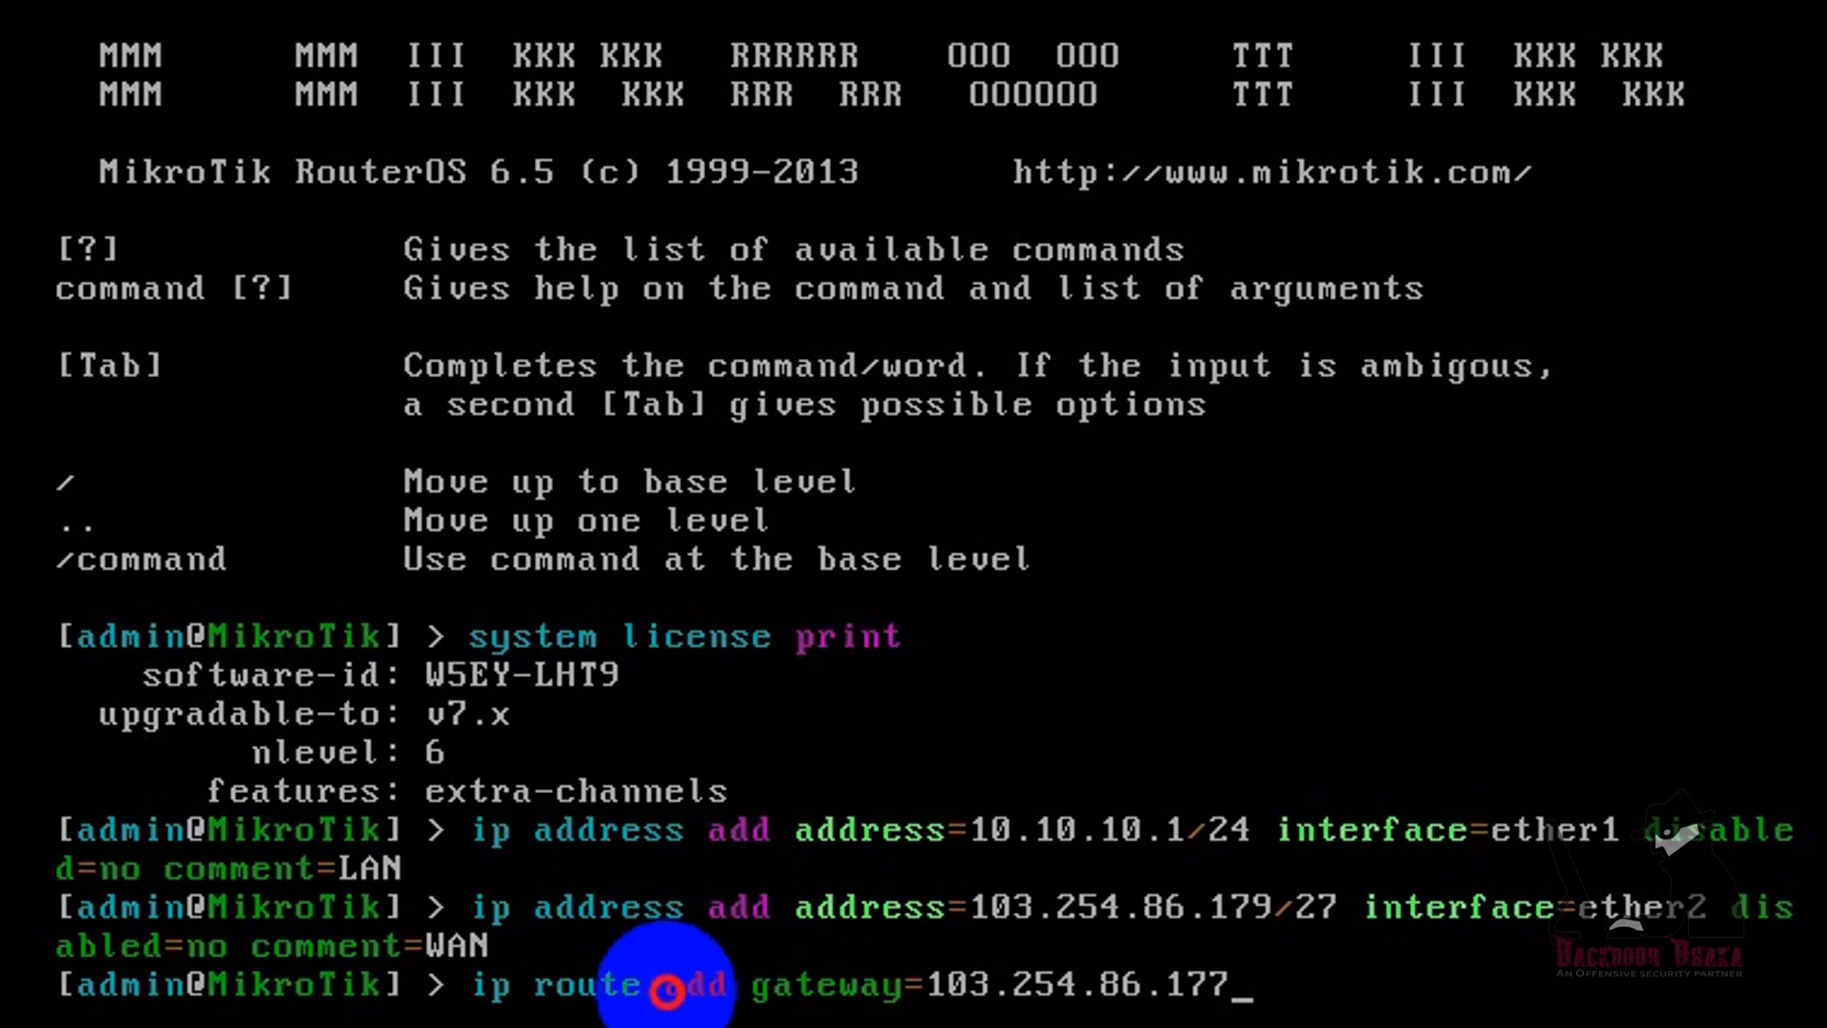
type("com")
key("Tab")
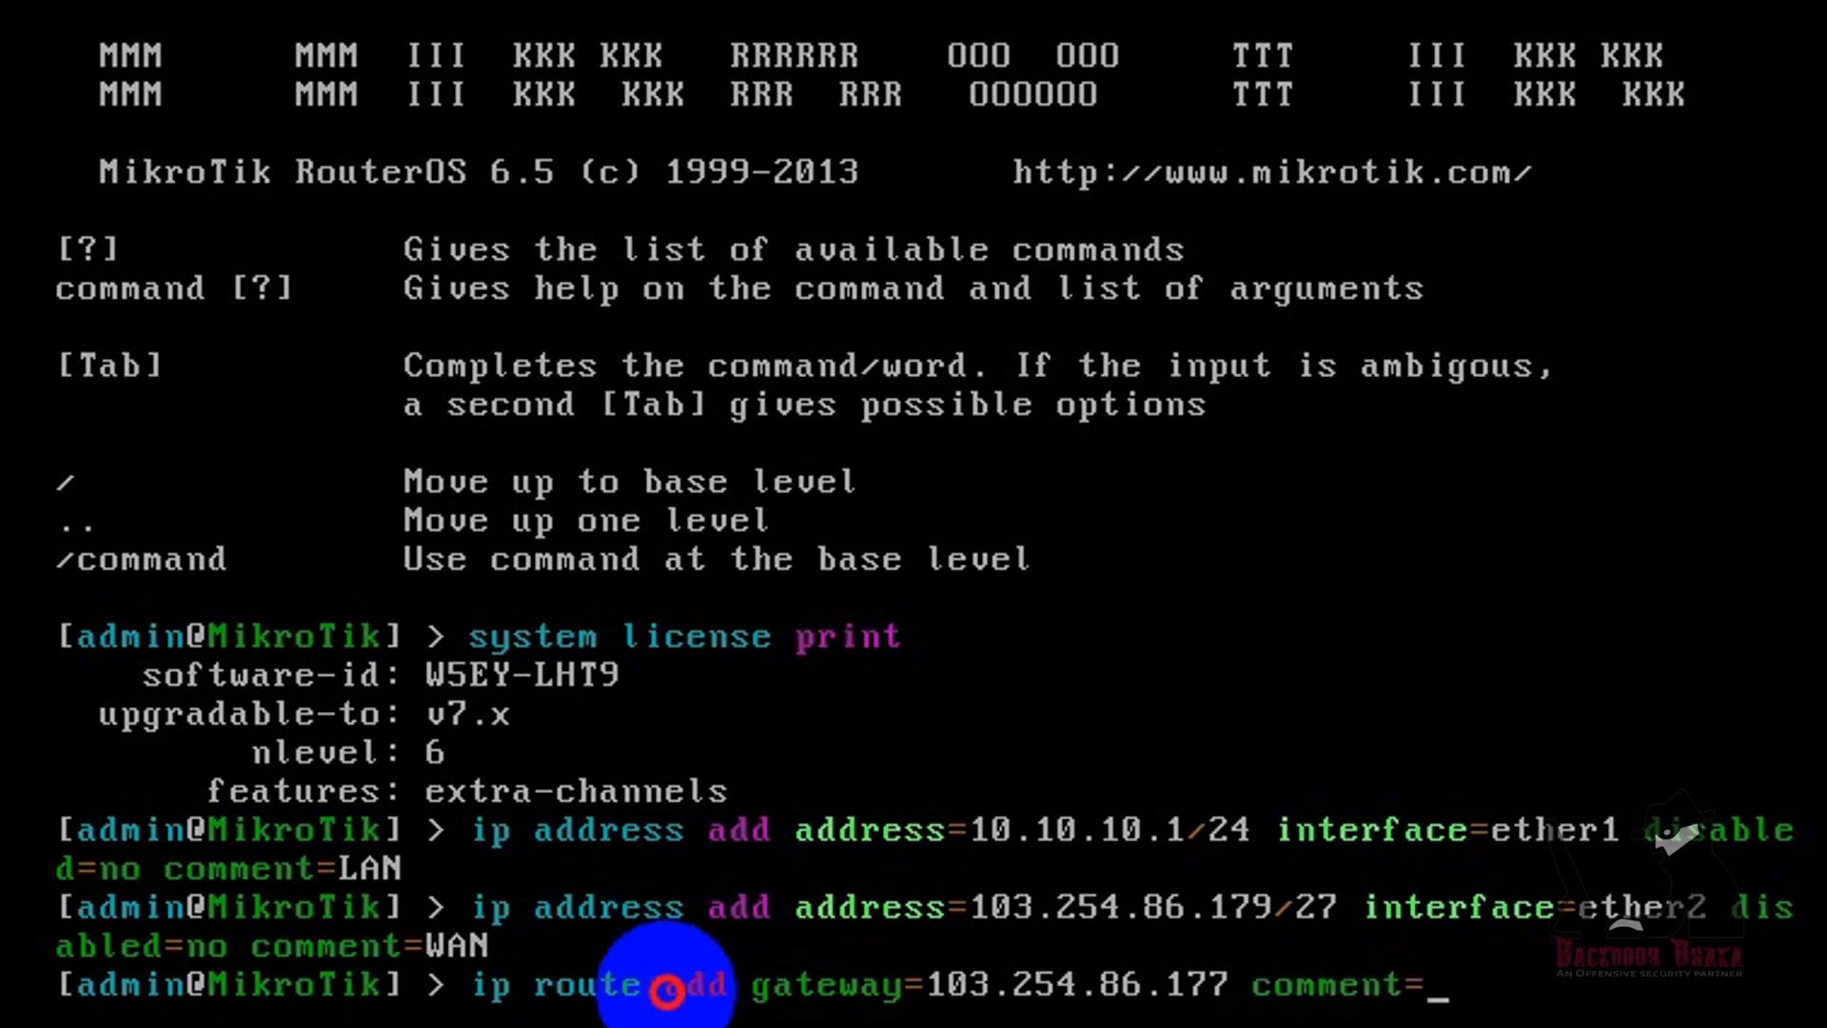
type("Gateway")
key("Return")
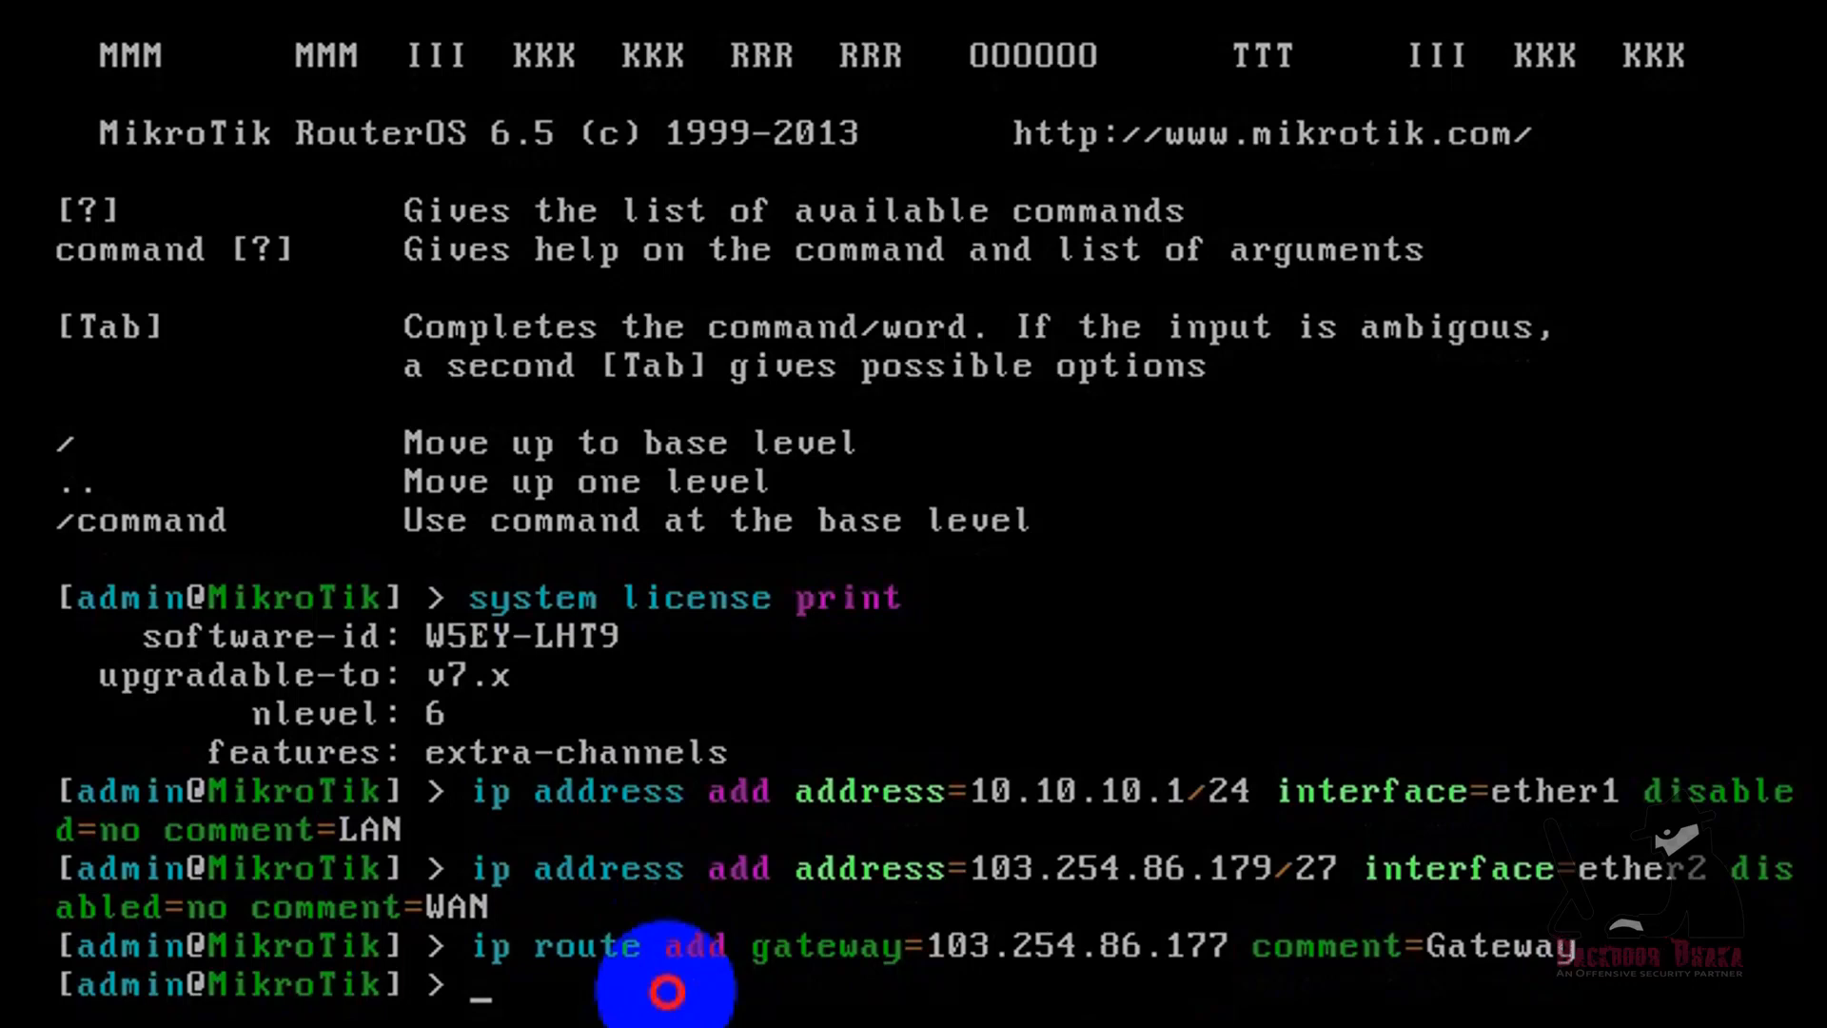
Step: Begin an IP firewall NAT add command with chain=srcnat, src-address=10.10.10.0/24 and the out-interface parameter
type("ip firewall nat add chain=ssr")
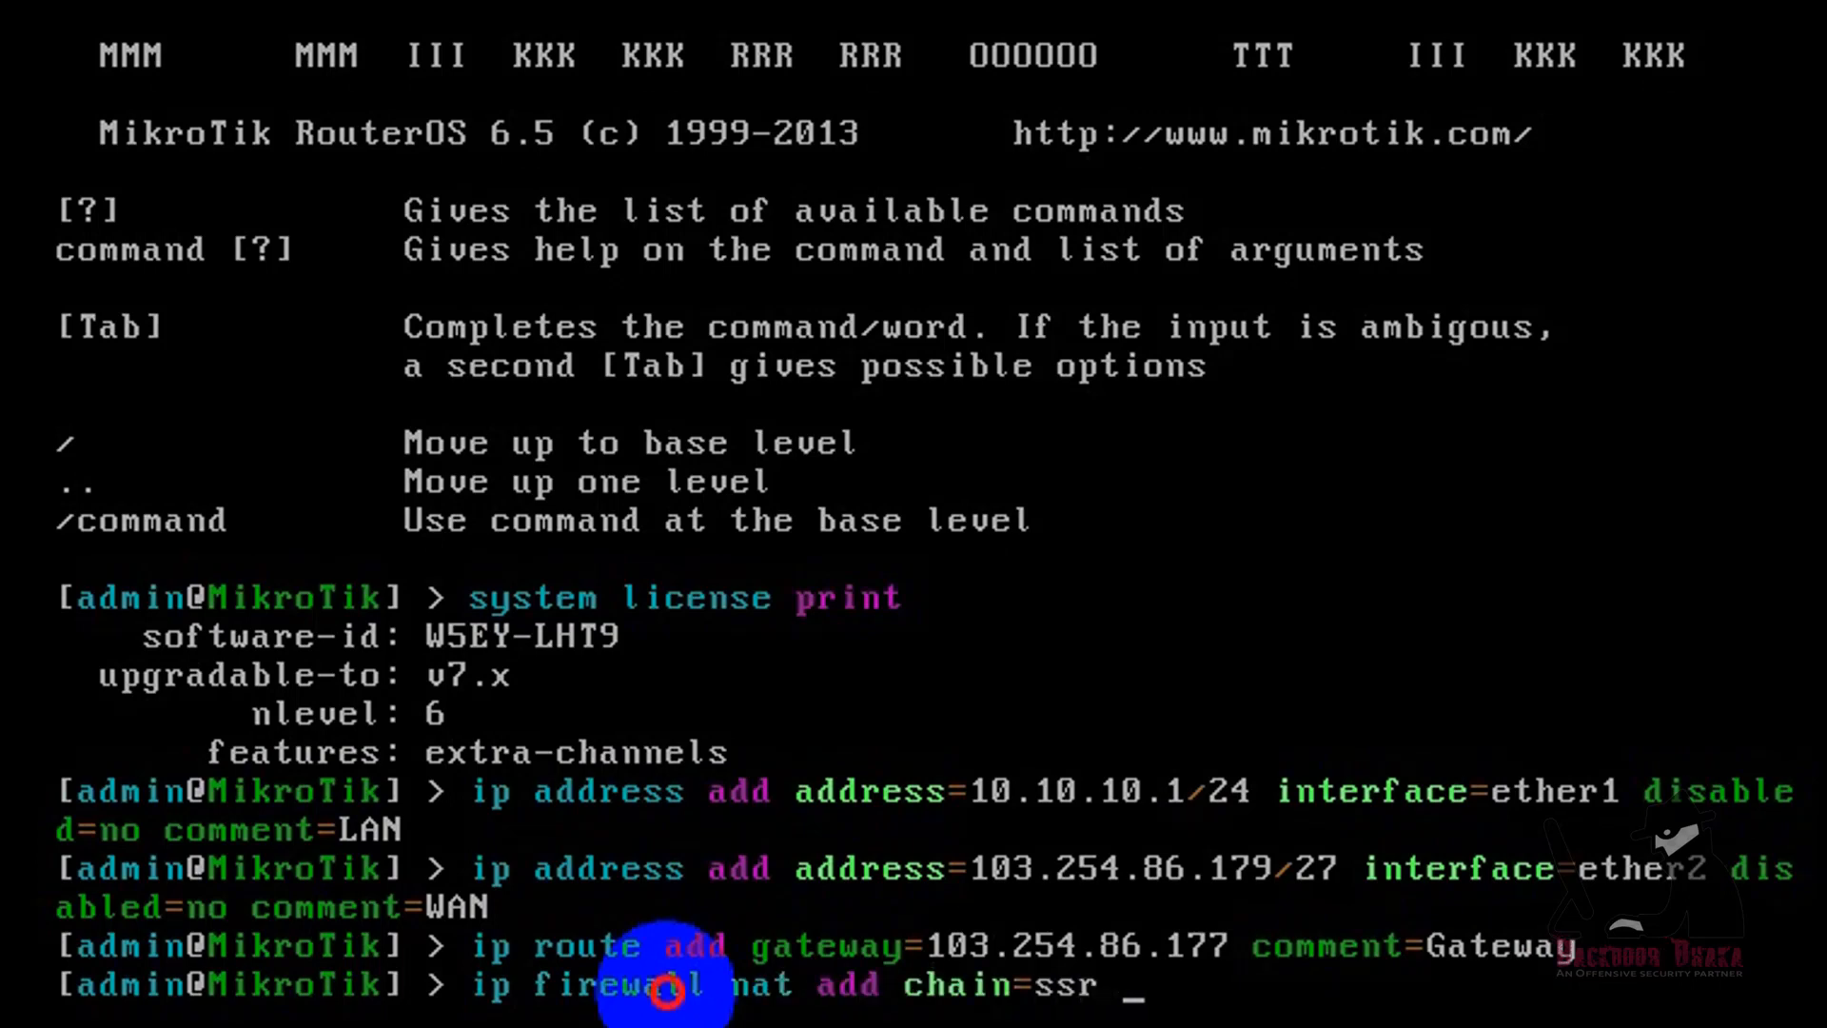
key("BackSpace")
key("BackSpace")
key("BackSpace")
type("rcnat ")
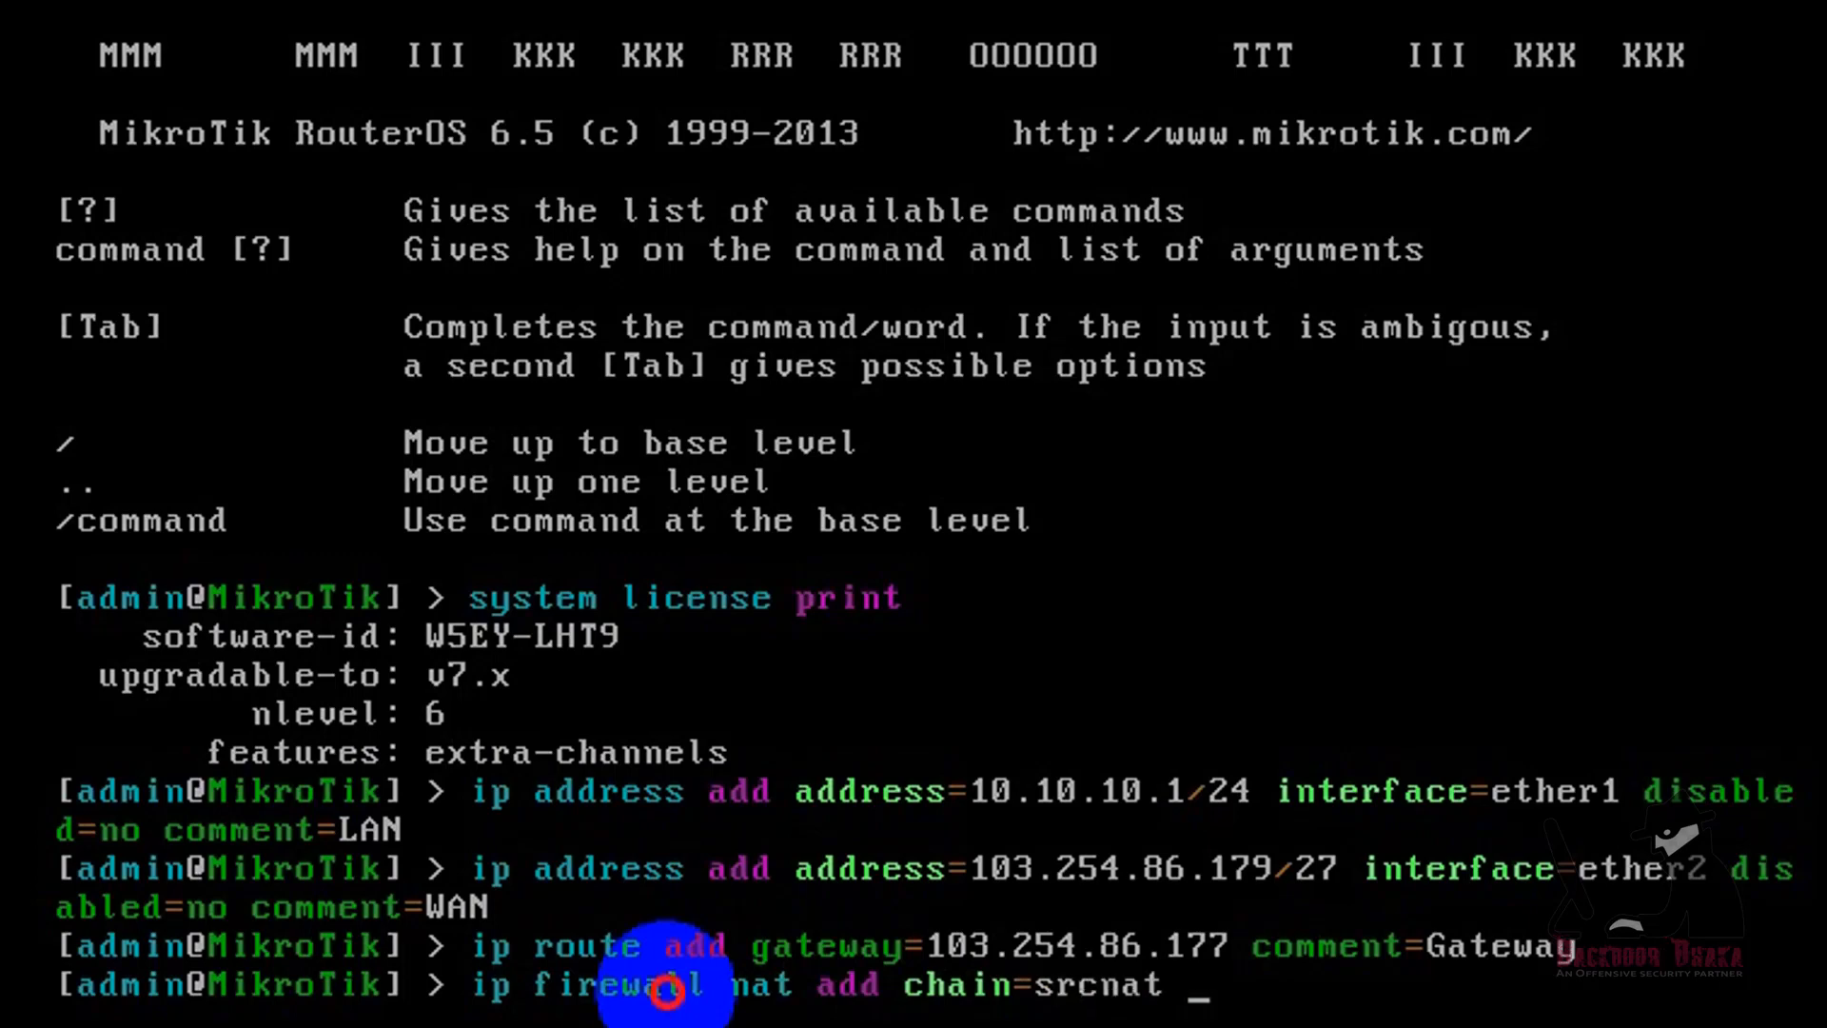
type("src-address")
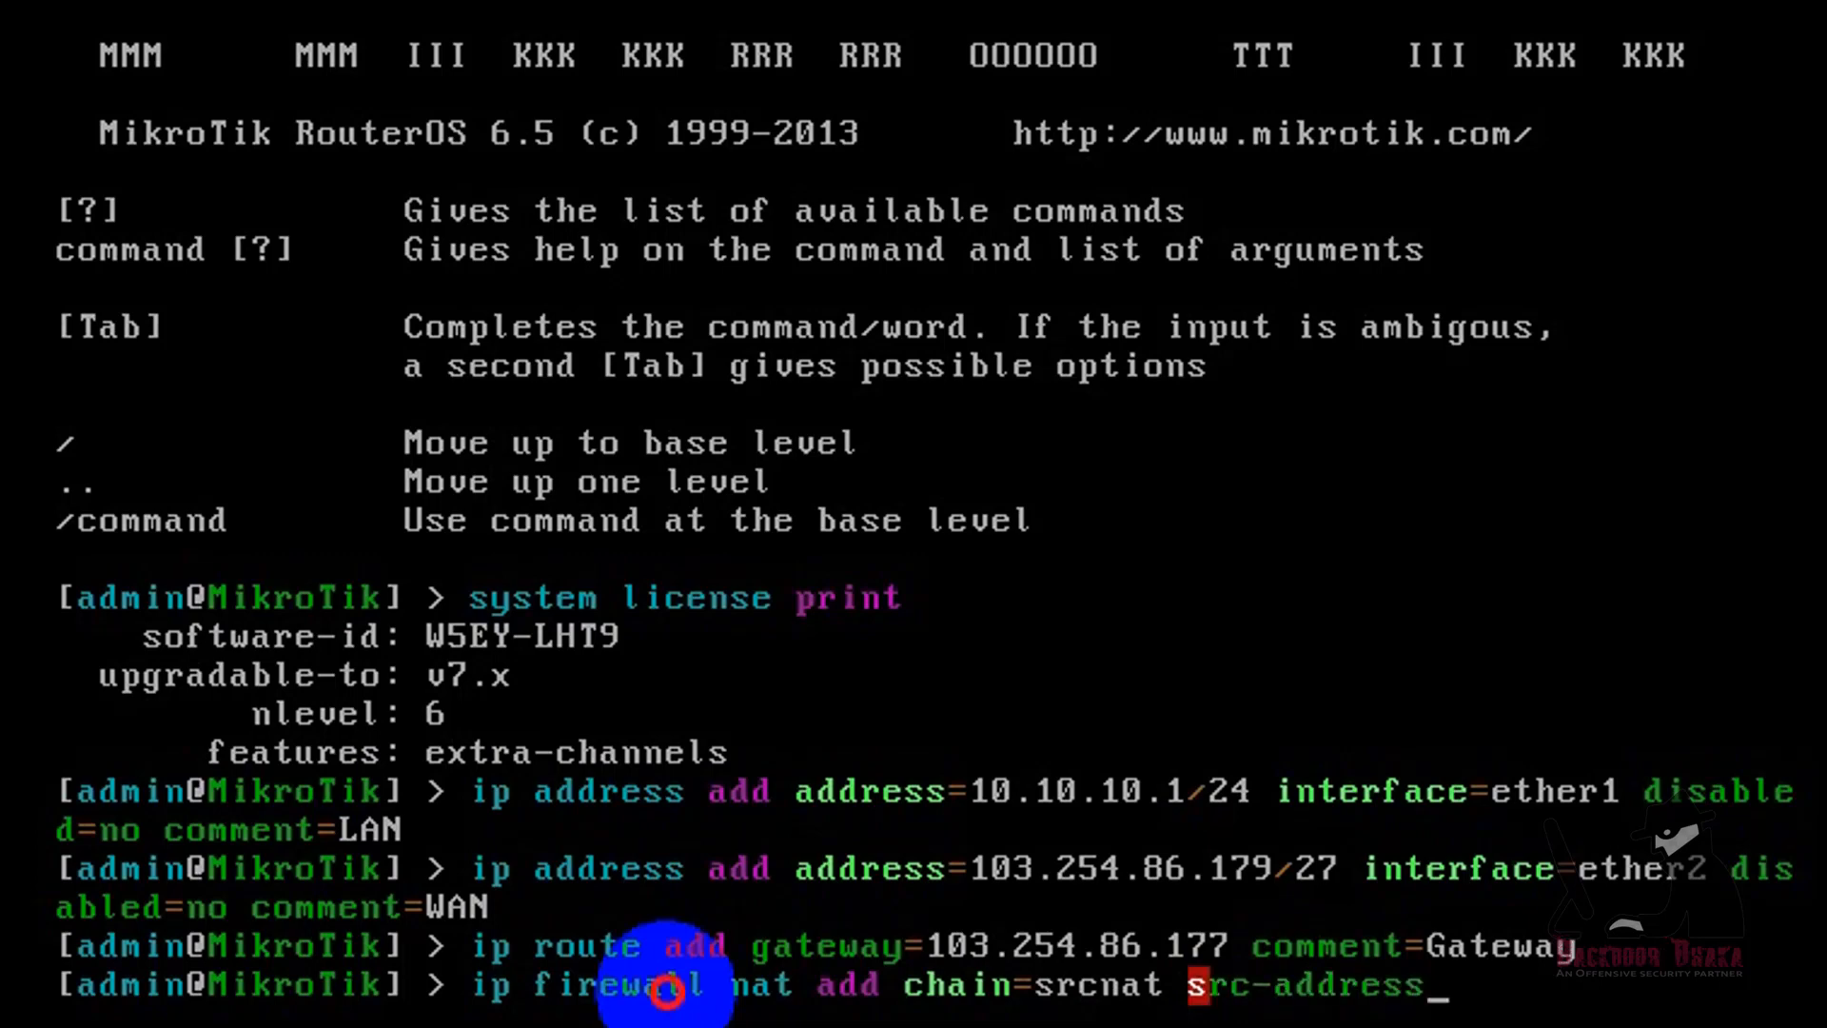
type("=")
type("10")
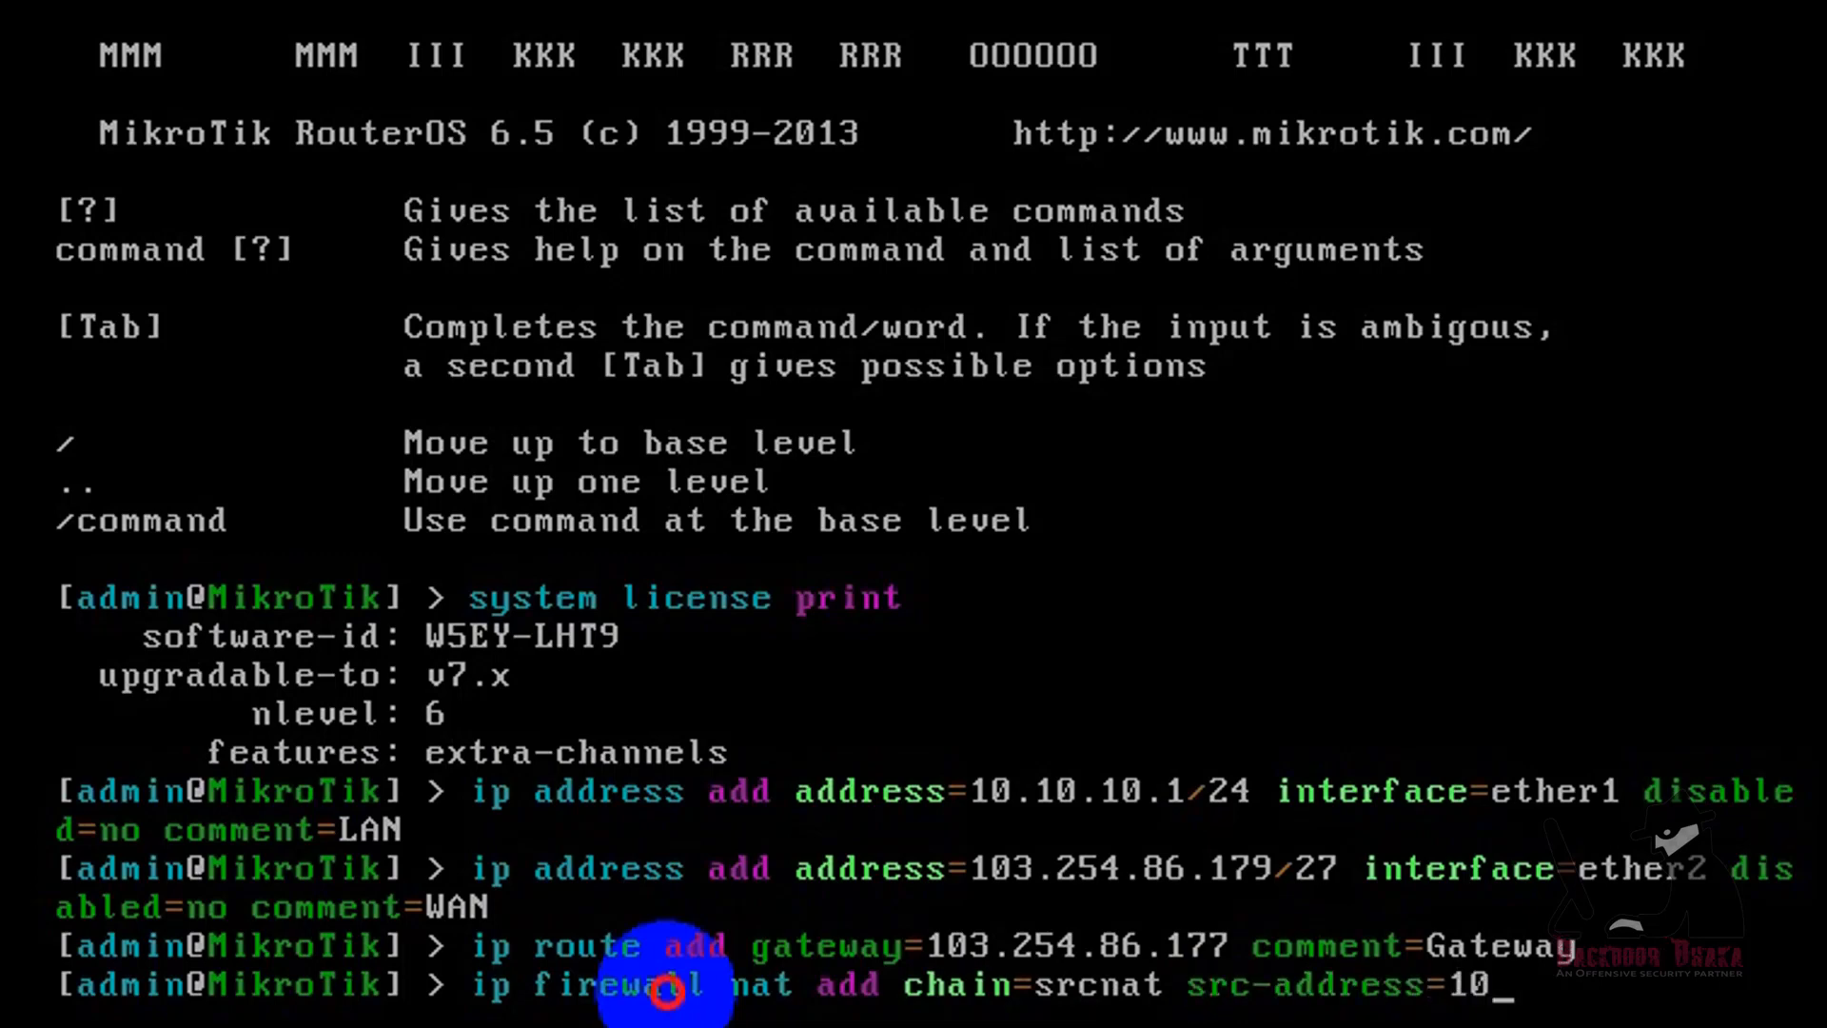
type(".10.10.0/24")
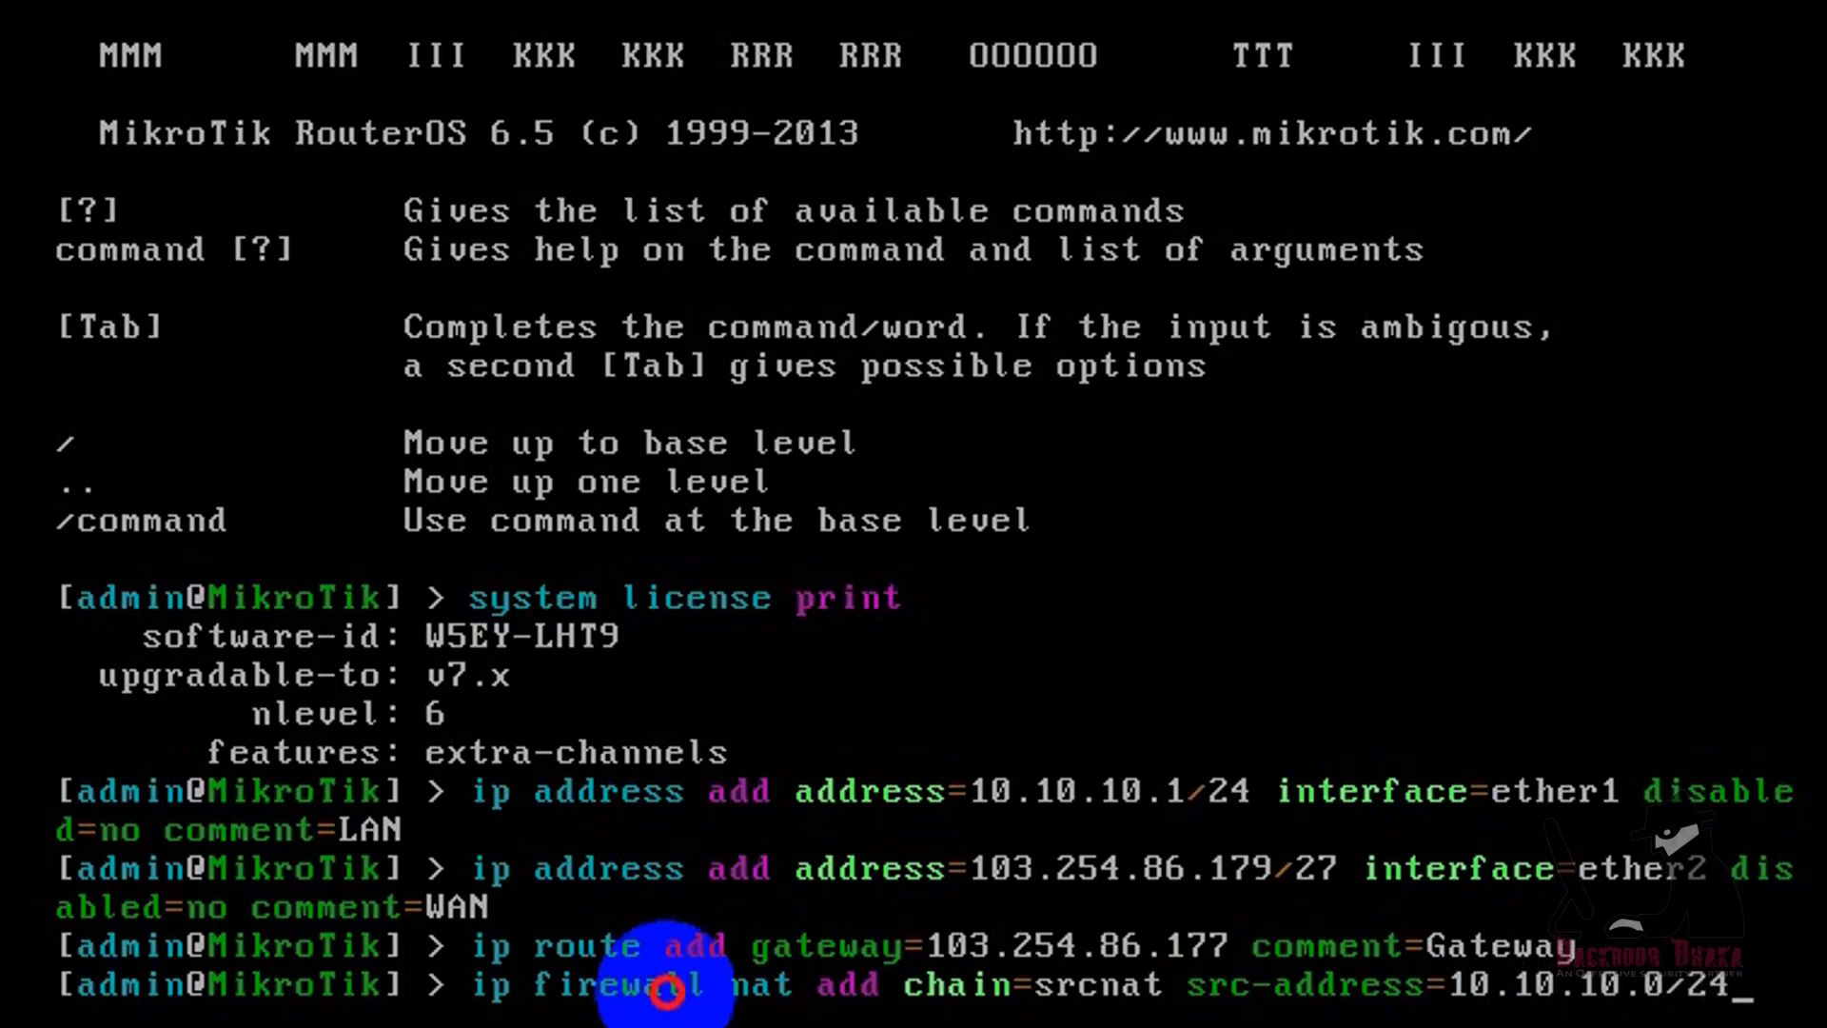
type(" out-i")
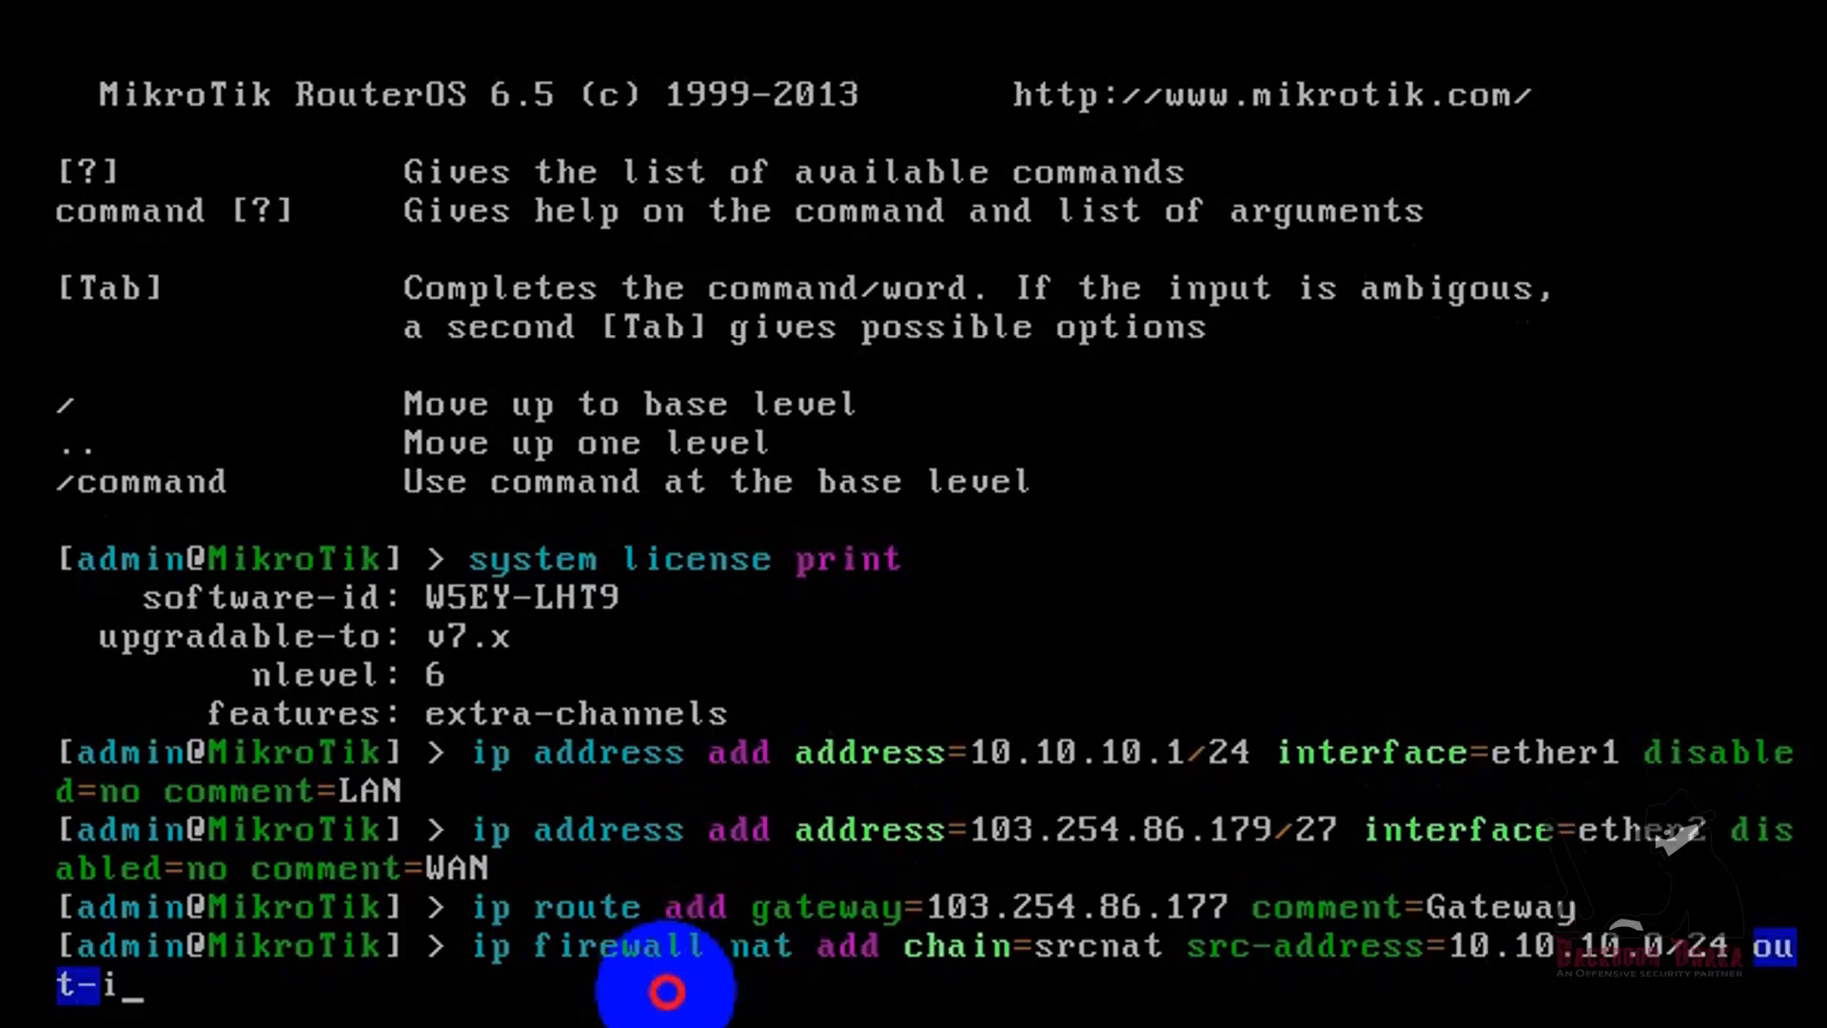
key("Tab")
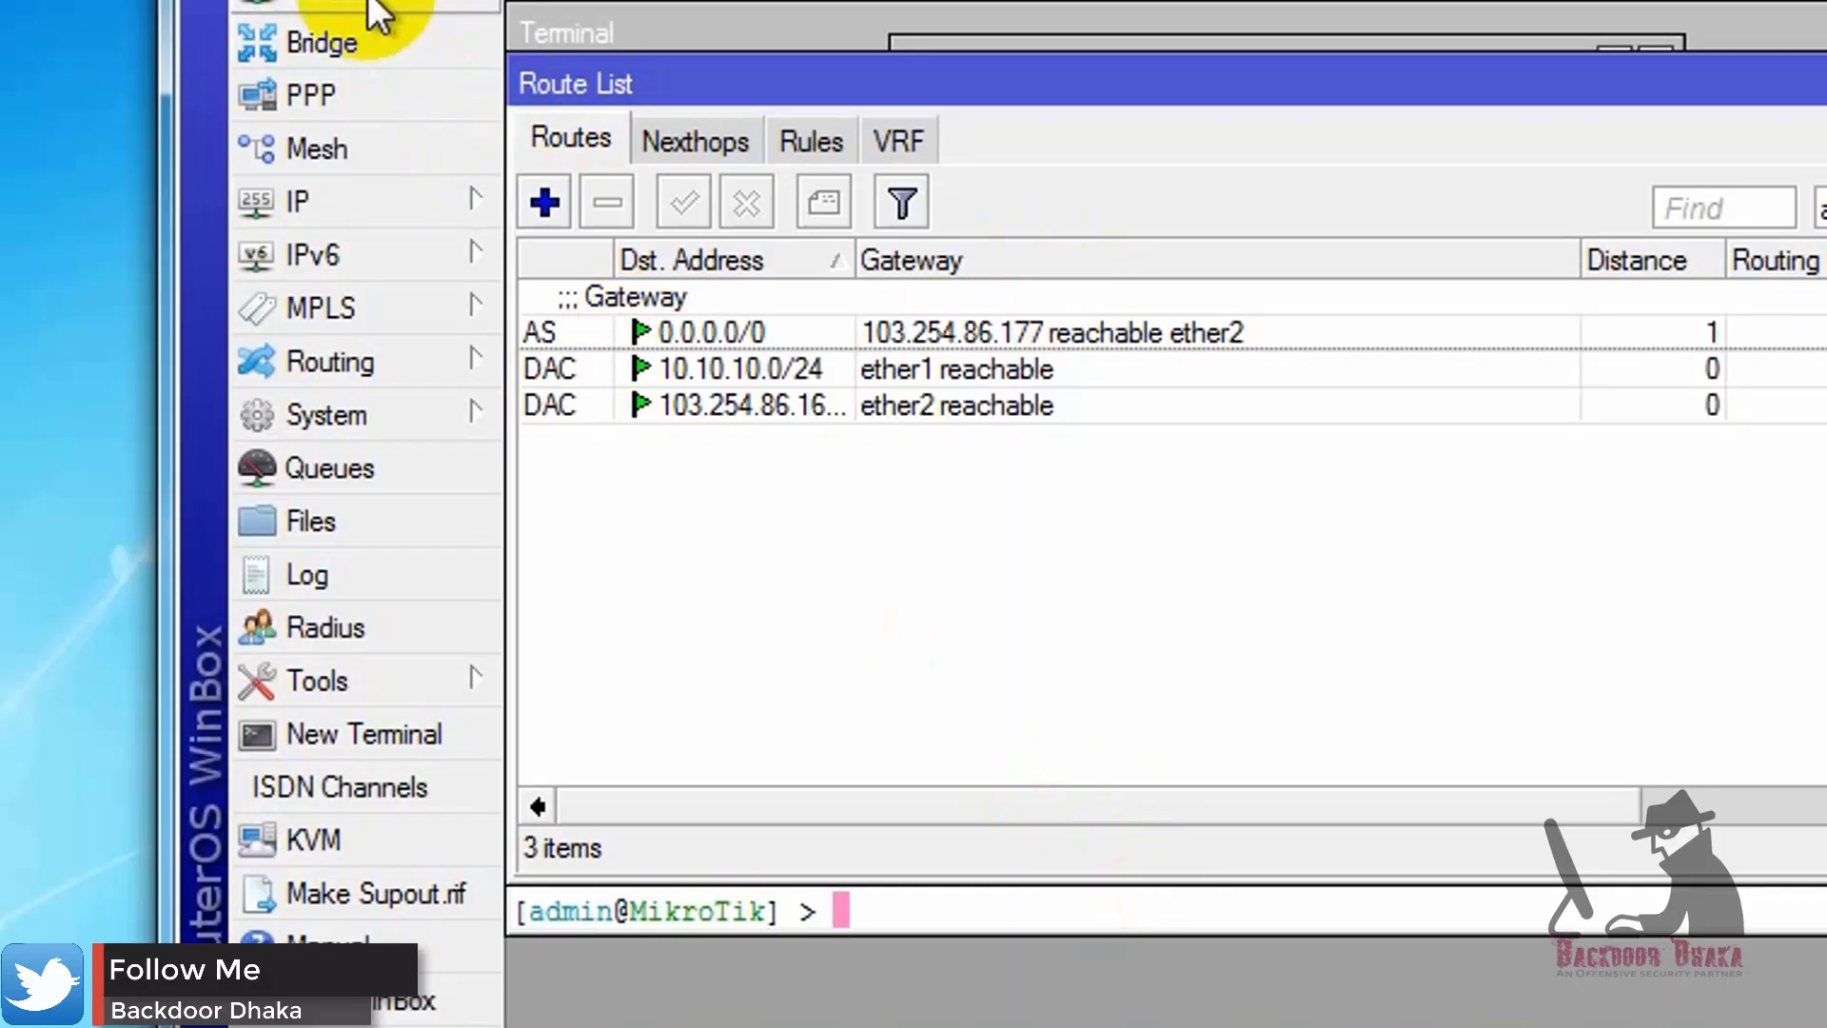
Step: Check the WAN interface in WinBox's IP address list, and complete the console NAT rule with out-interface=ether2, action=masquerade and comment=NAT
left_click(372, 203)
left_click(648, 323)
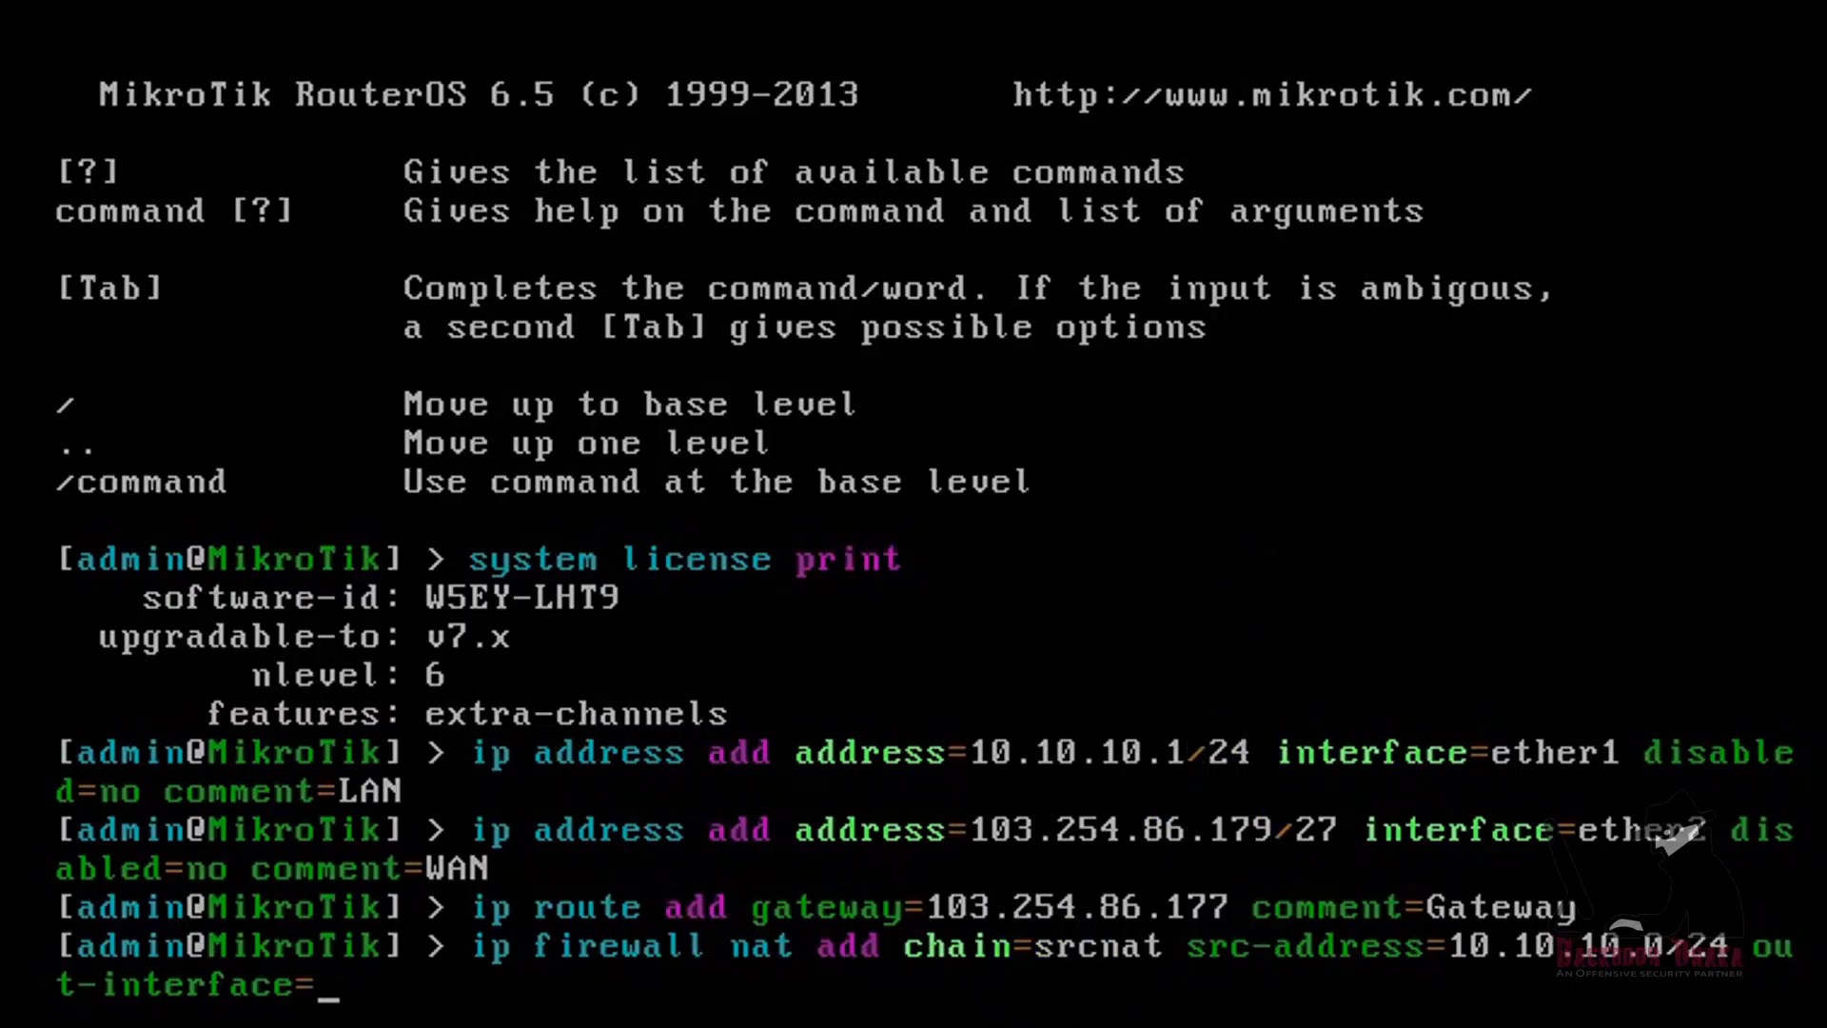
left_click(452, 895)
type("ether2 action=")
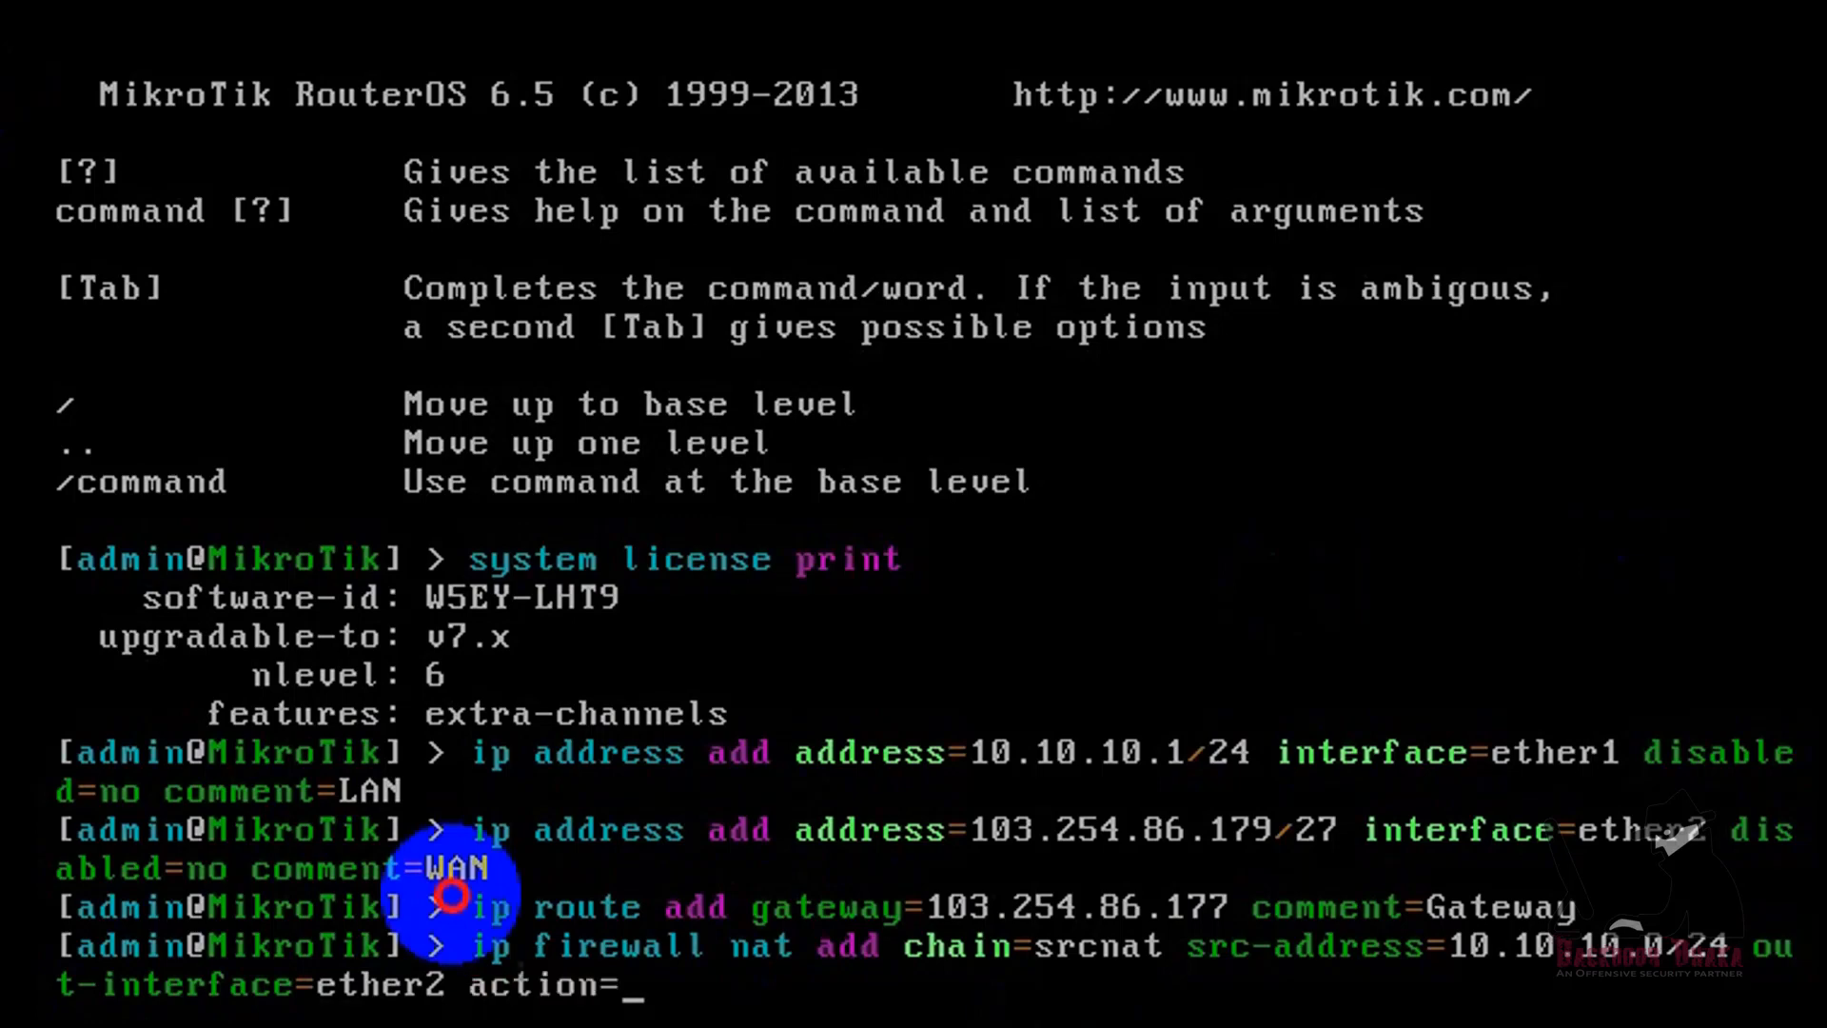
type("masquerade ")
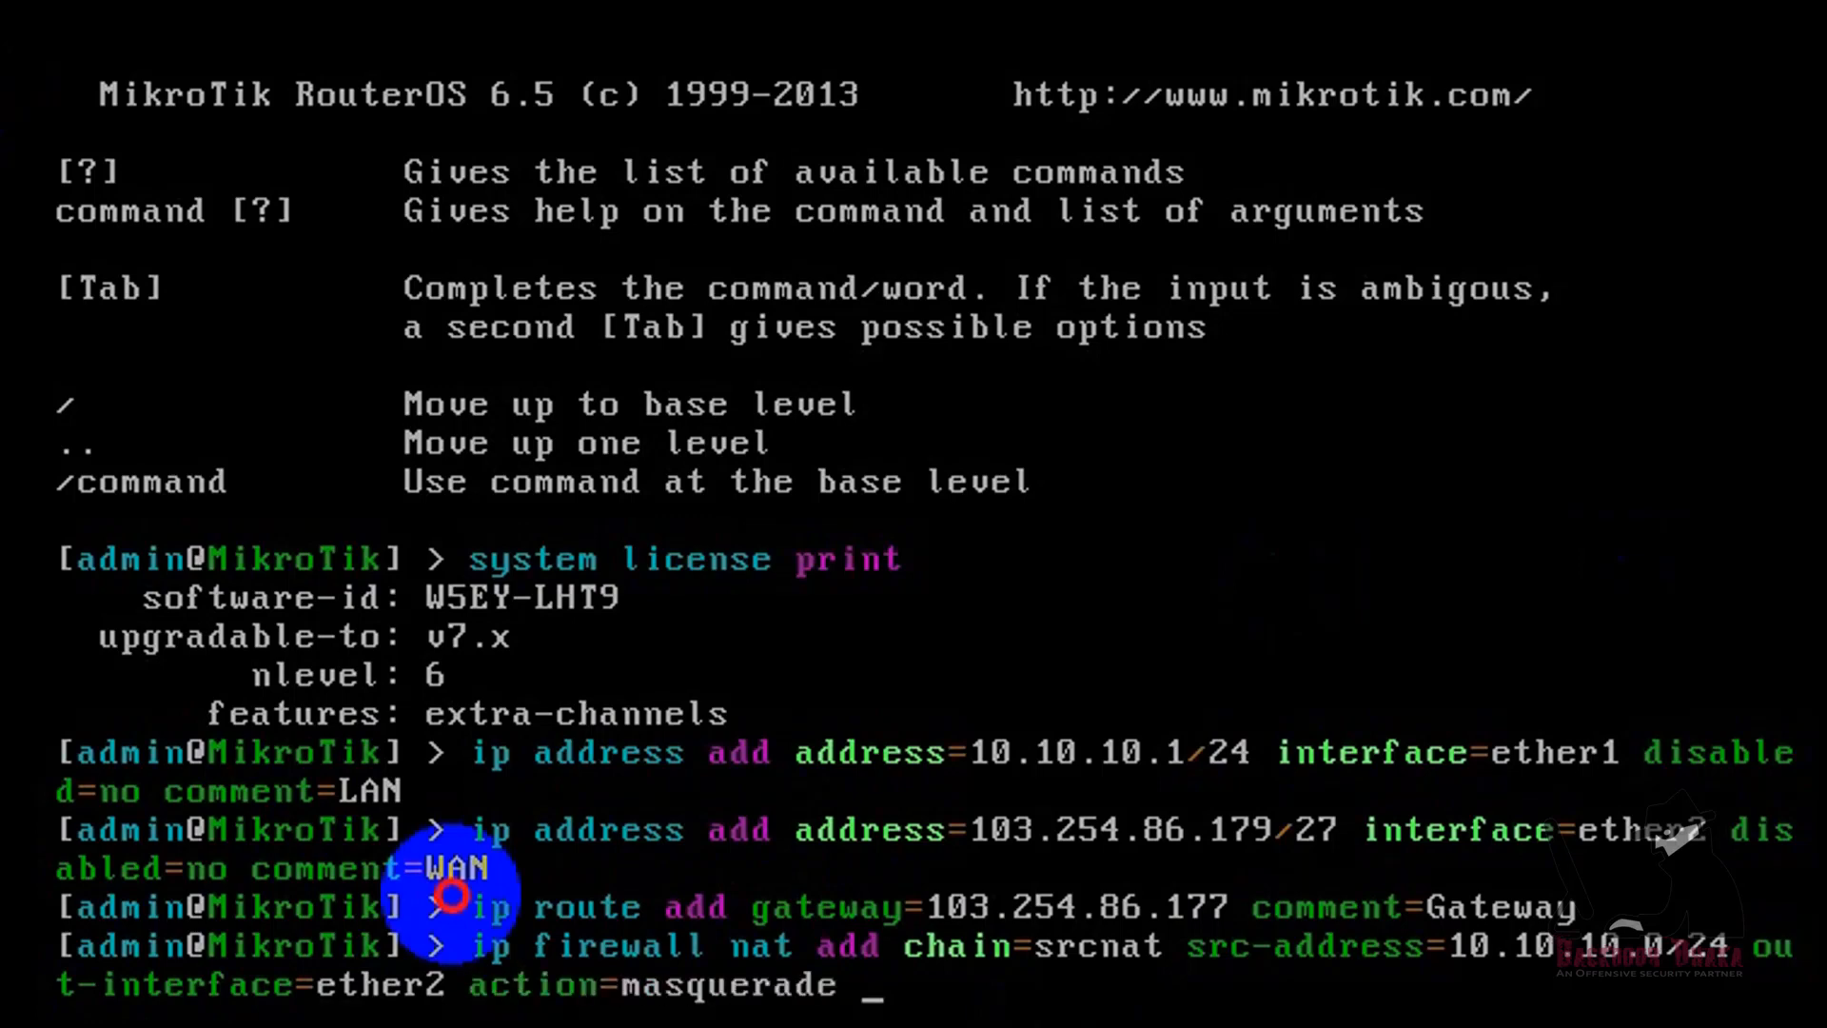
type("comment=N")
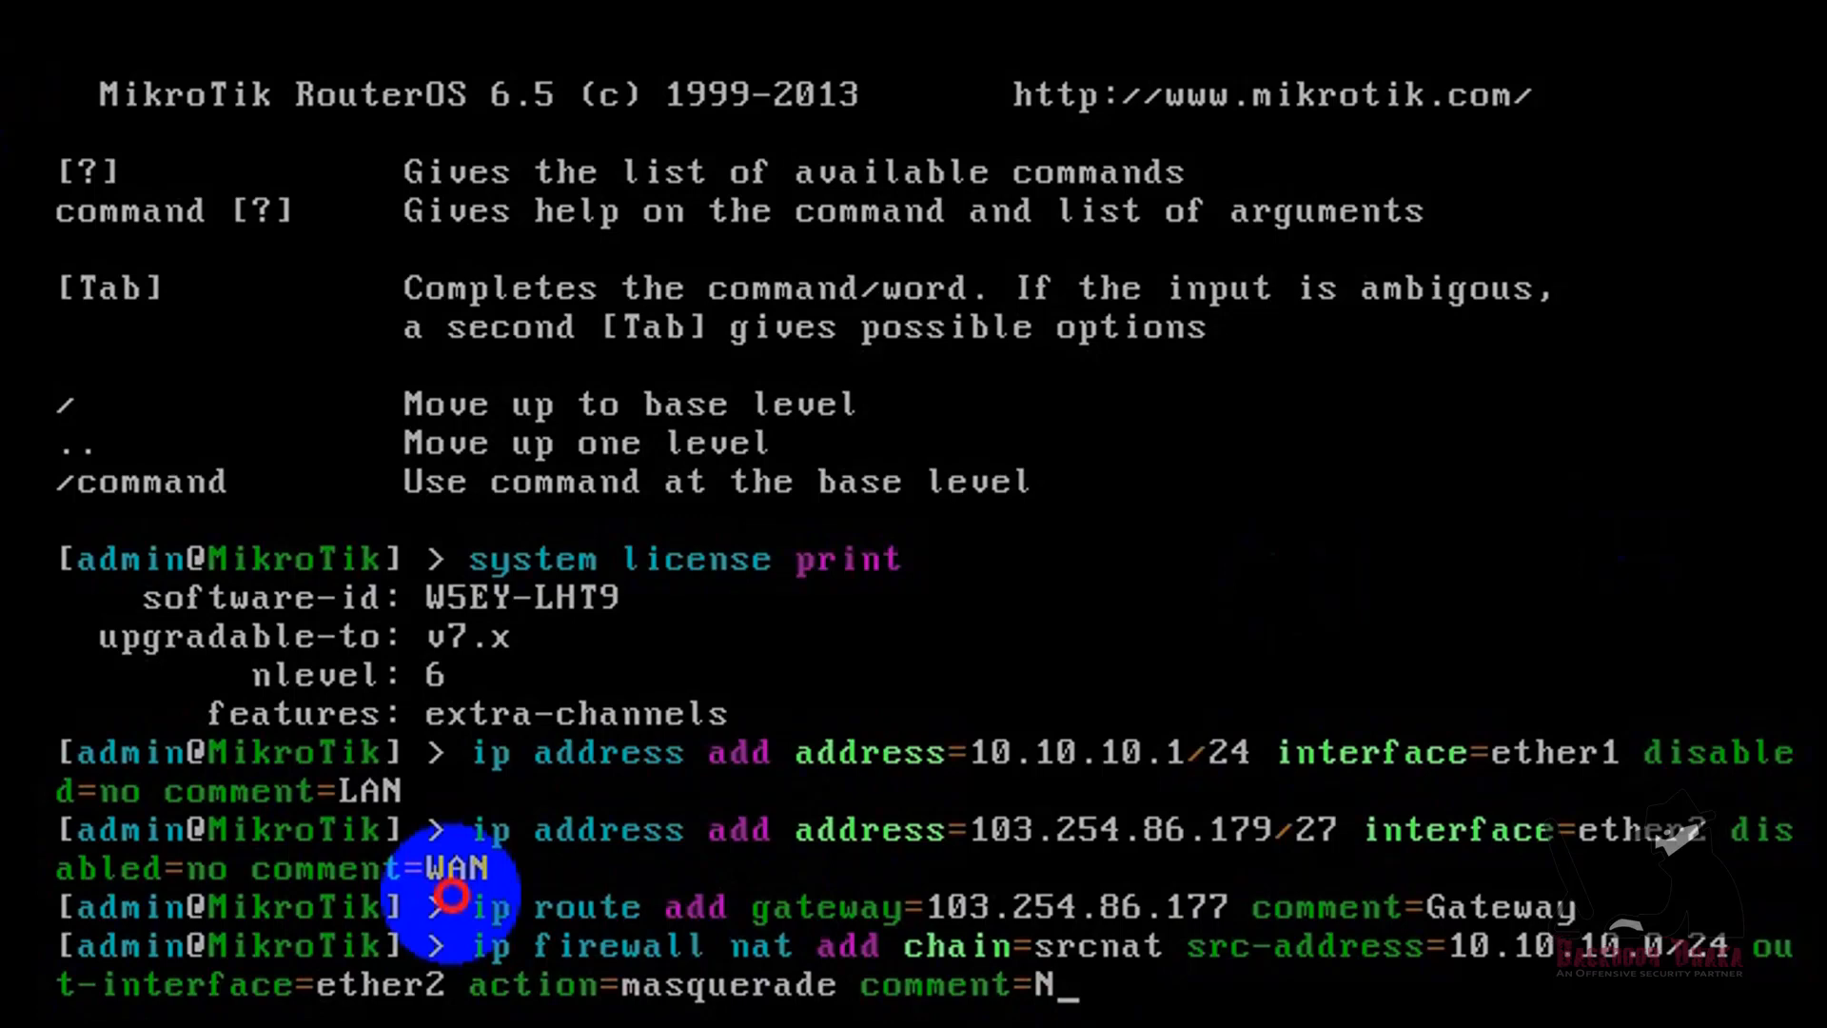
type("AT")
key("Return")
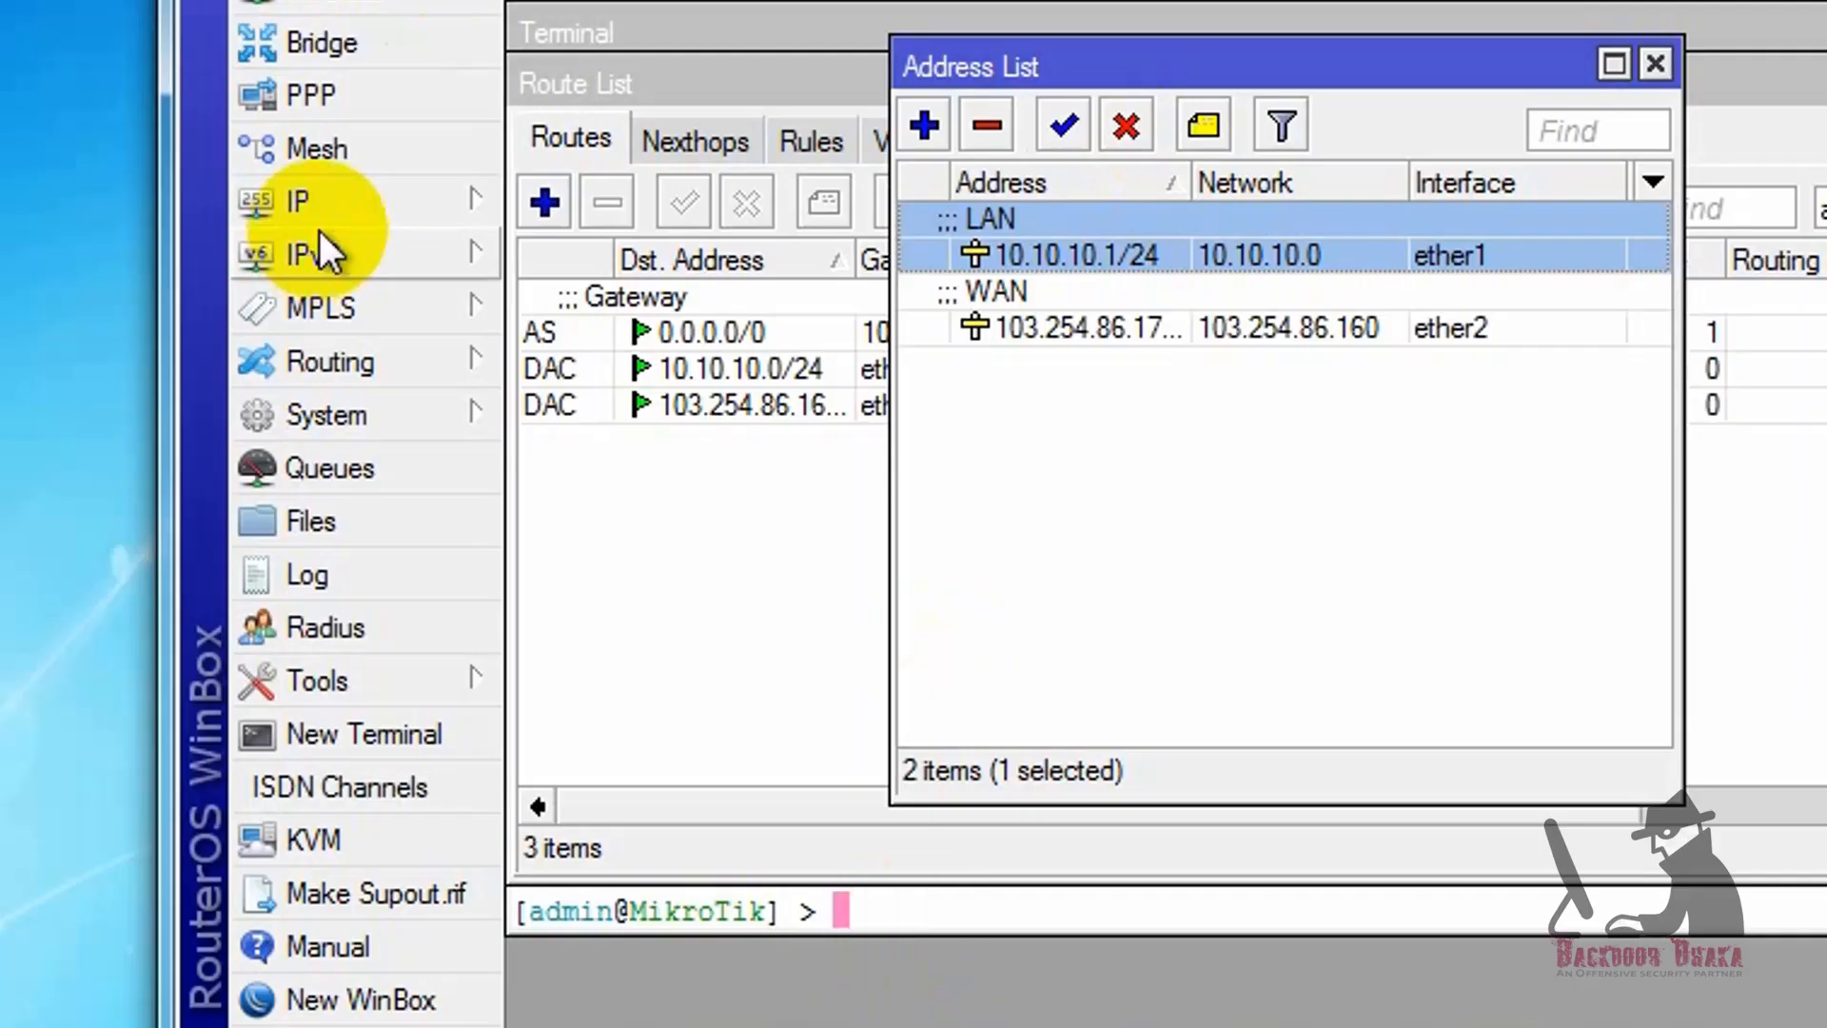
Step: Look at the IP options in WinBox, and add a static DNS entry with address=182.16.156.5 from the router console
left_click(324, 202)
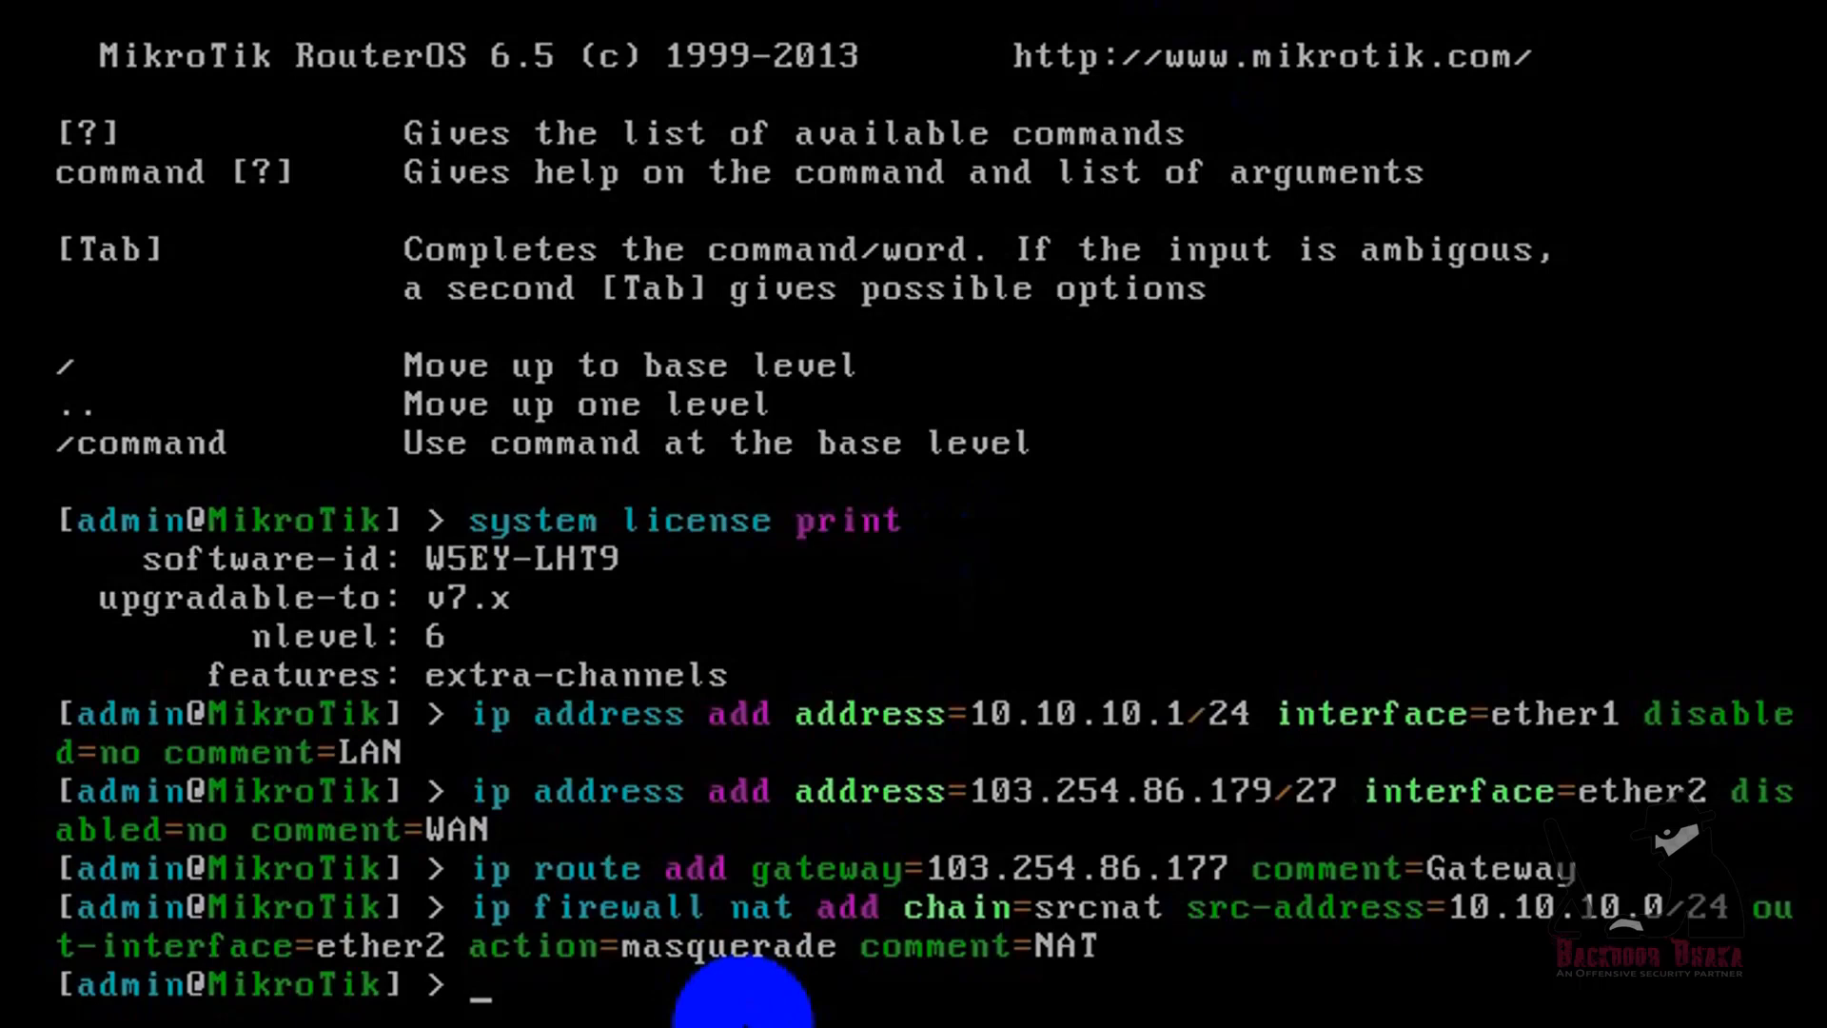
type("IP")
key("BackSpace")
key("BackSpace")
key("BackSpace")
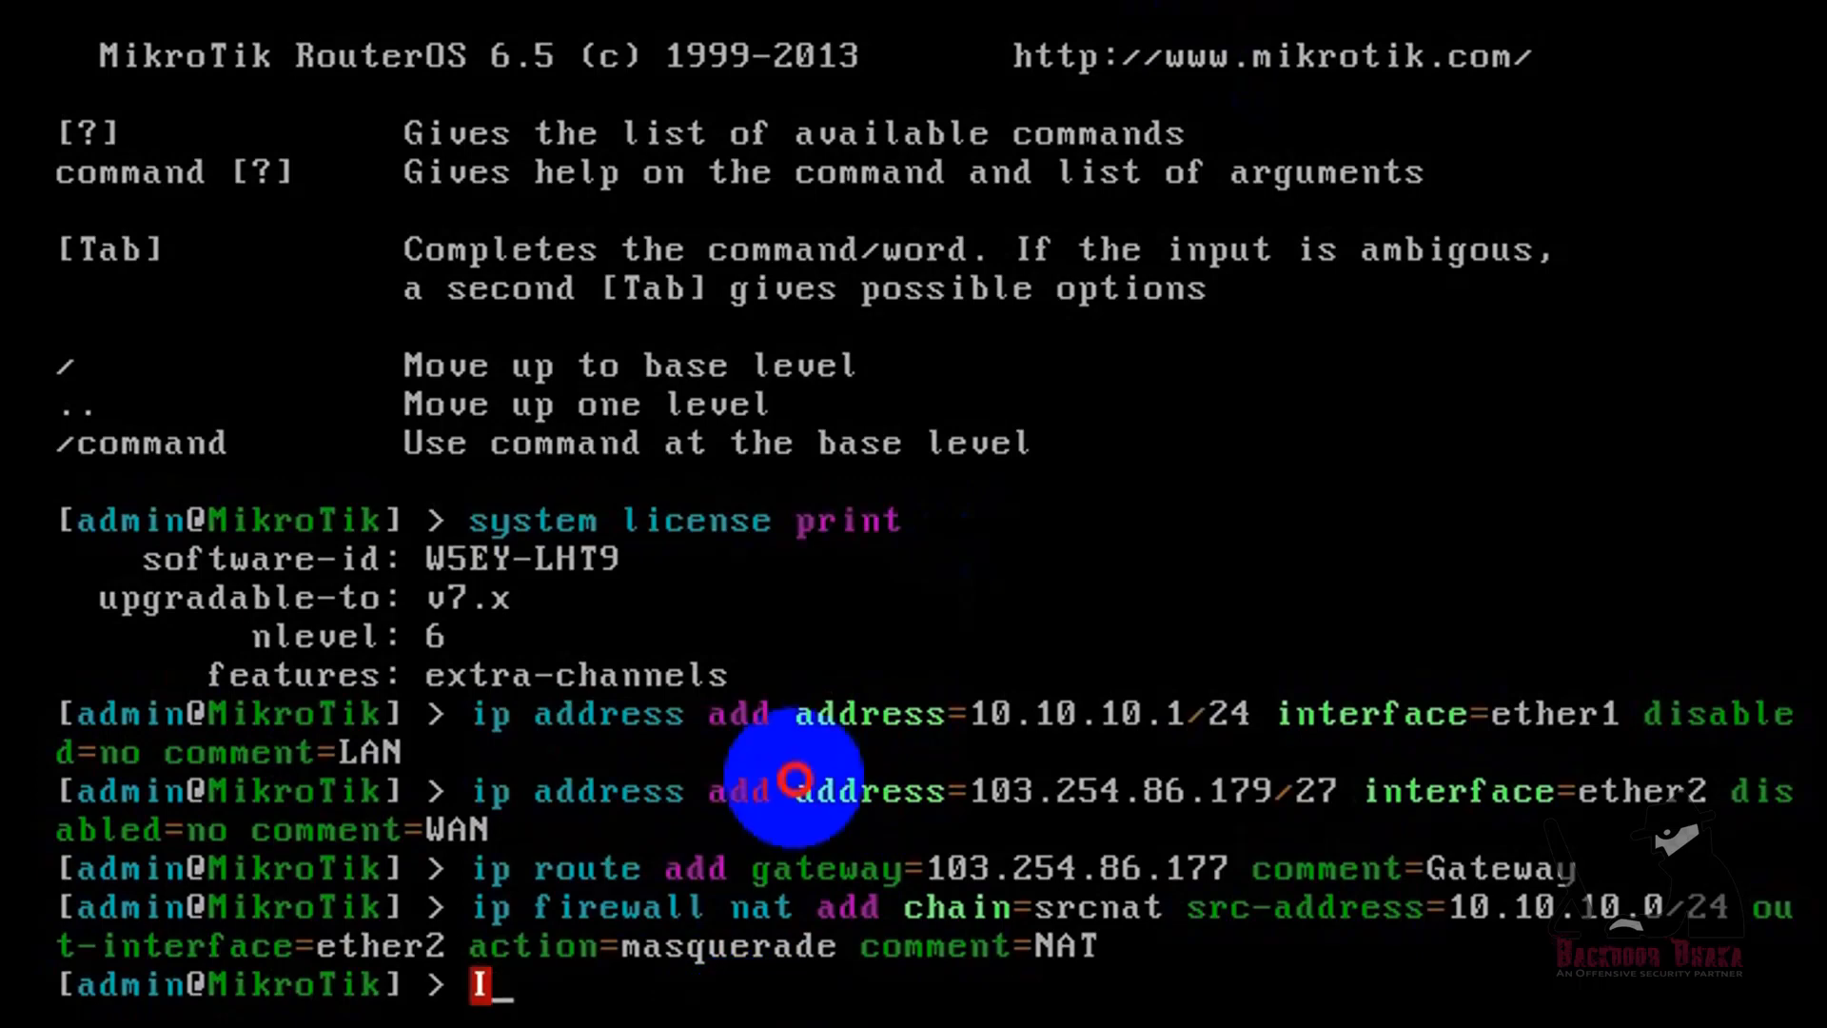
type("i")
type("ns")
key("BackSpace")
key("BackSpace")
type("dns ")
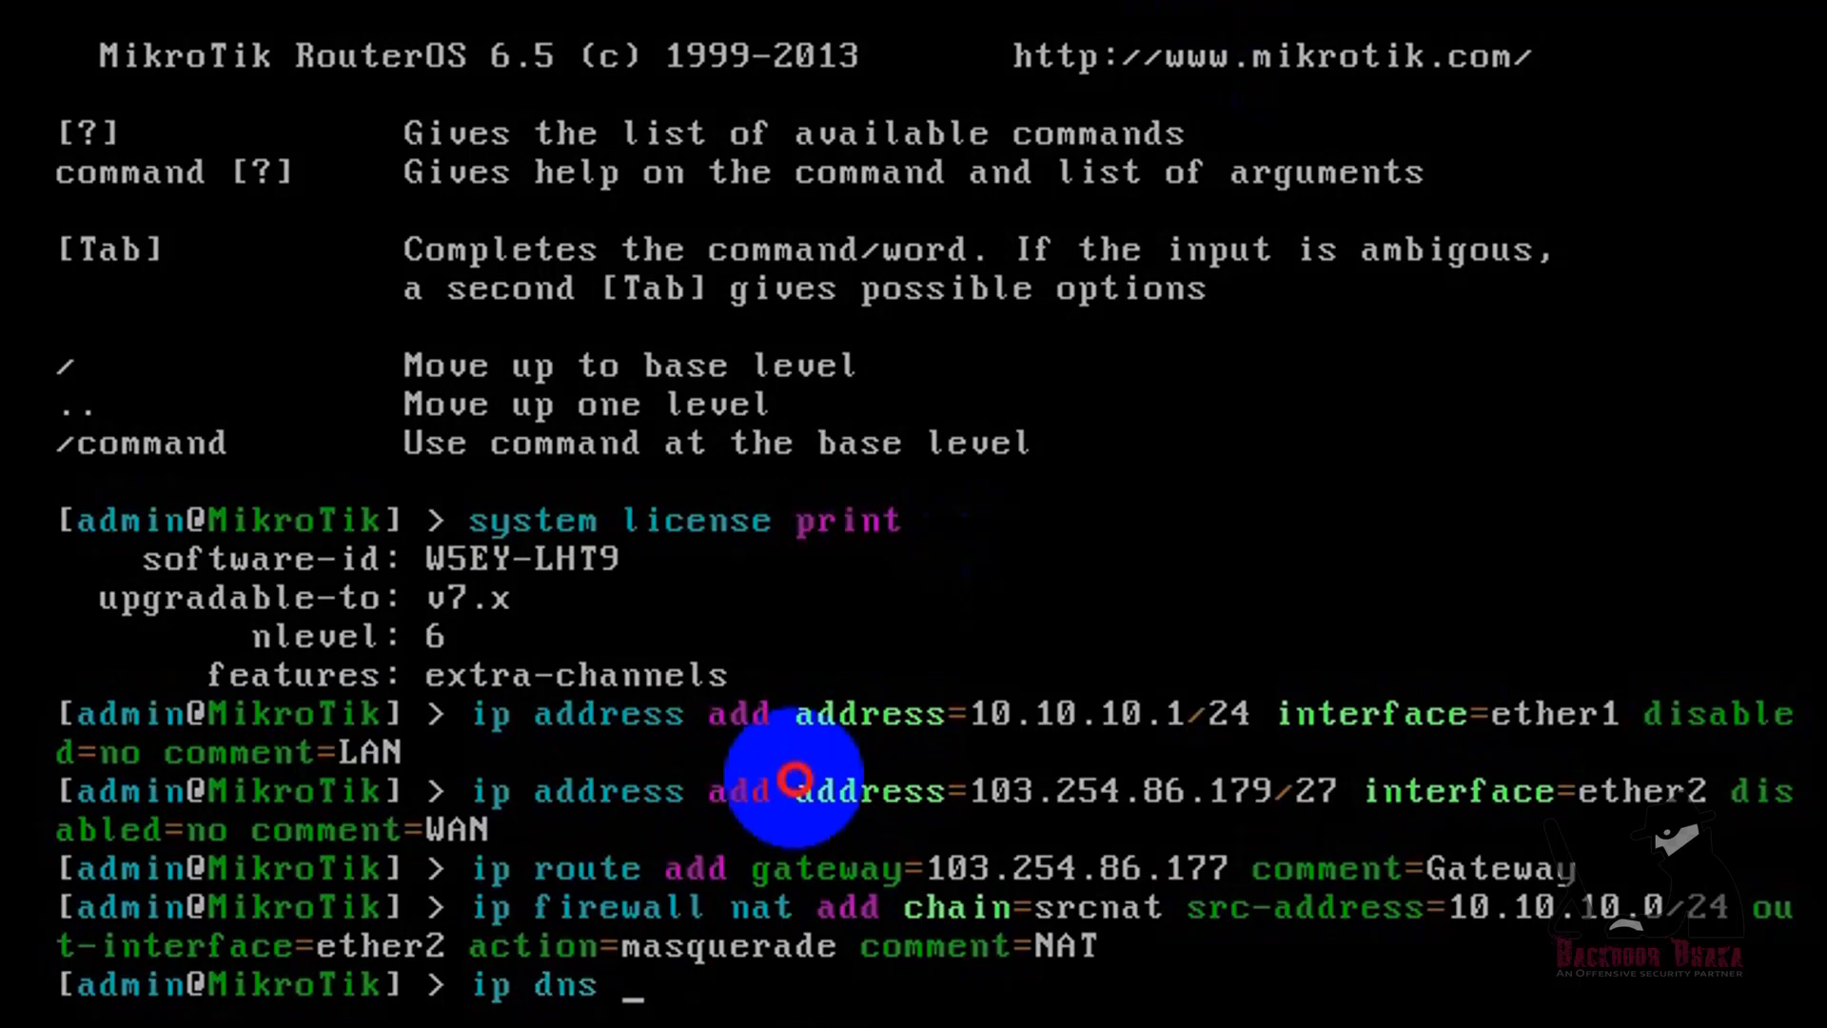
type("static add ")
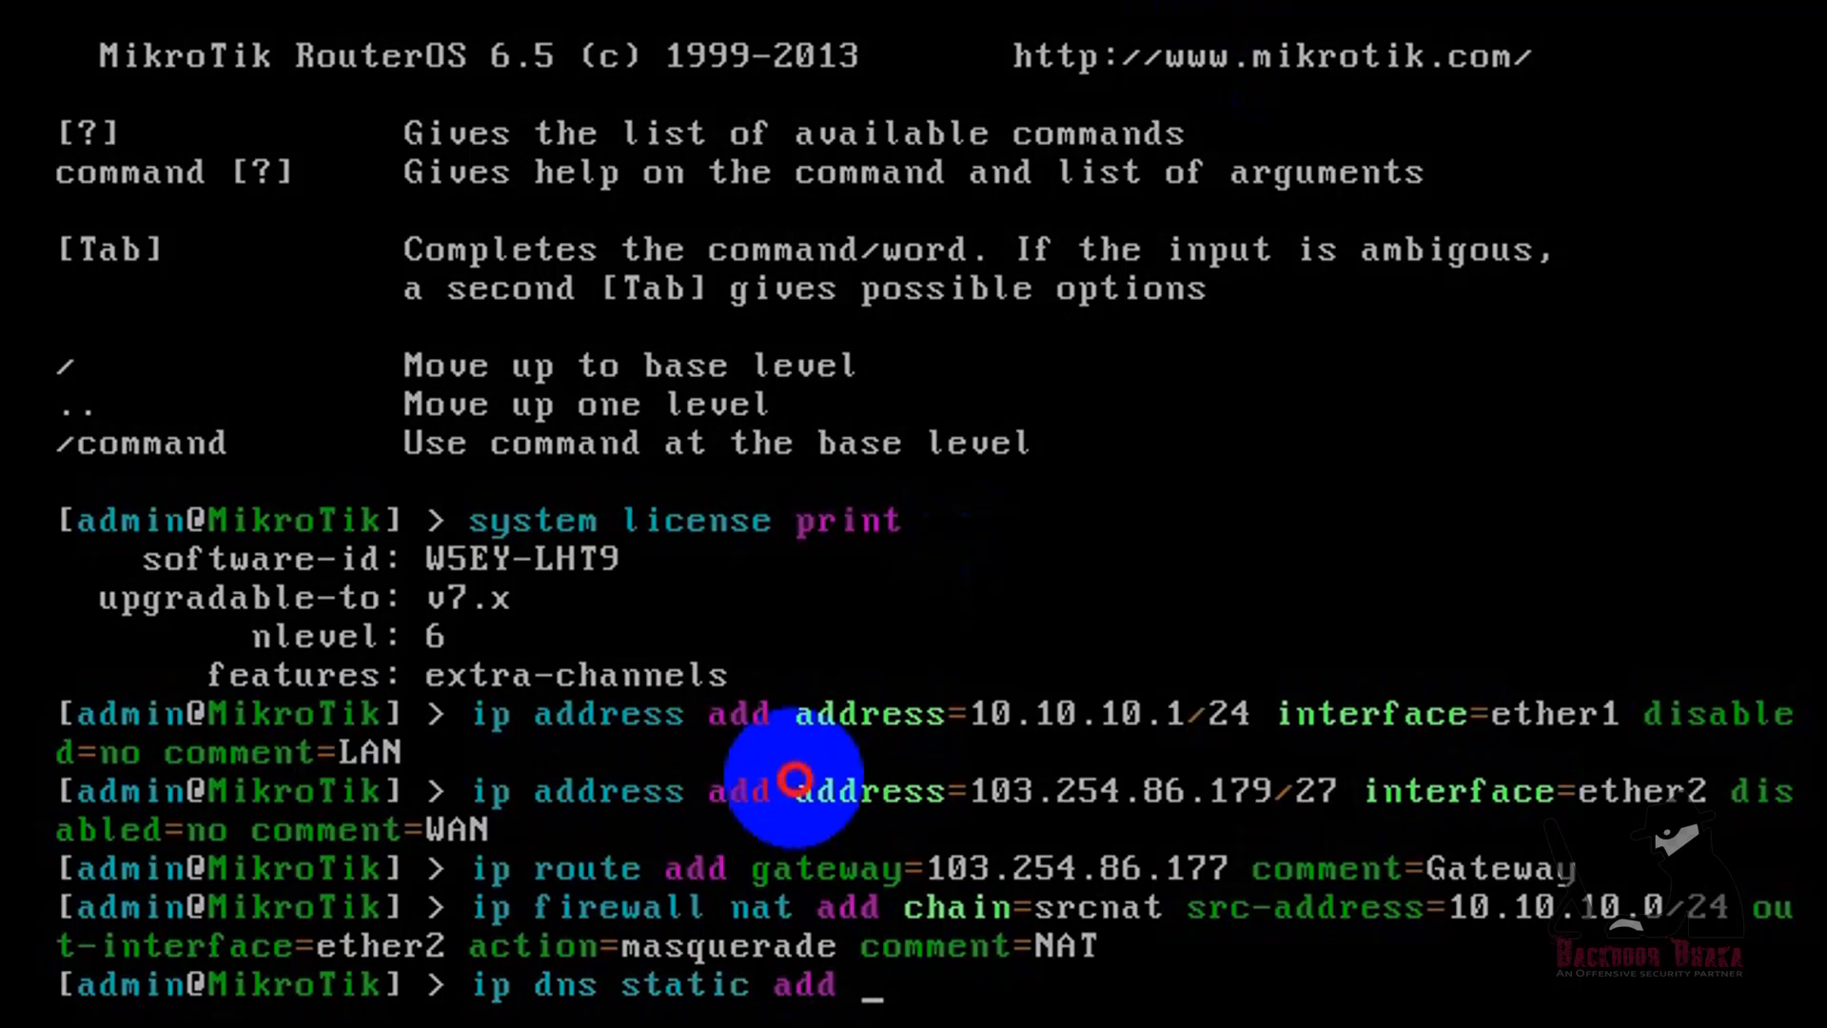
type("address=")
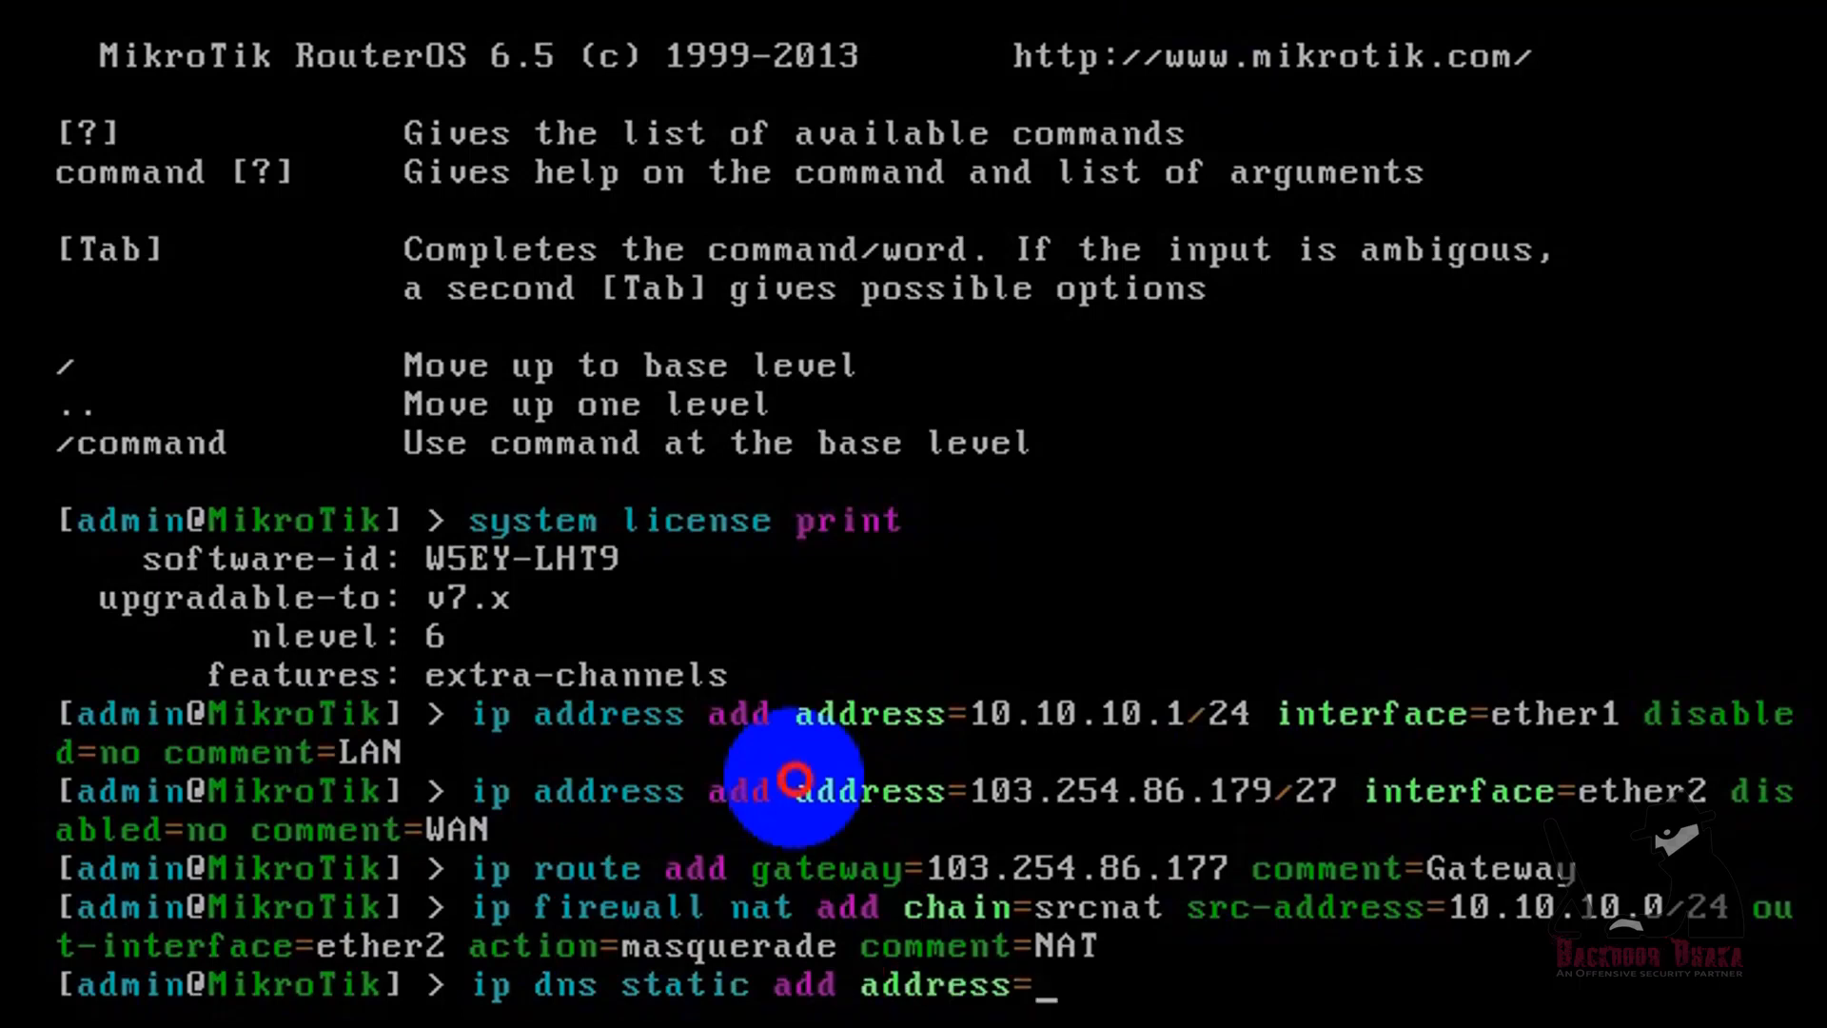
type("182.16.156.5")
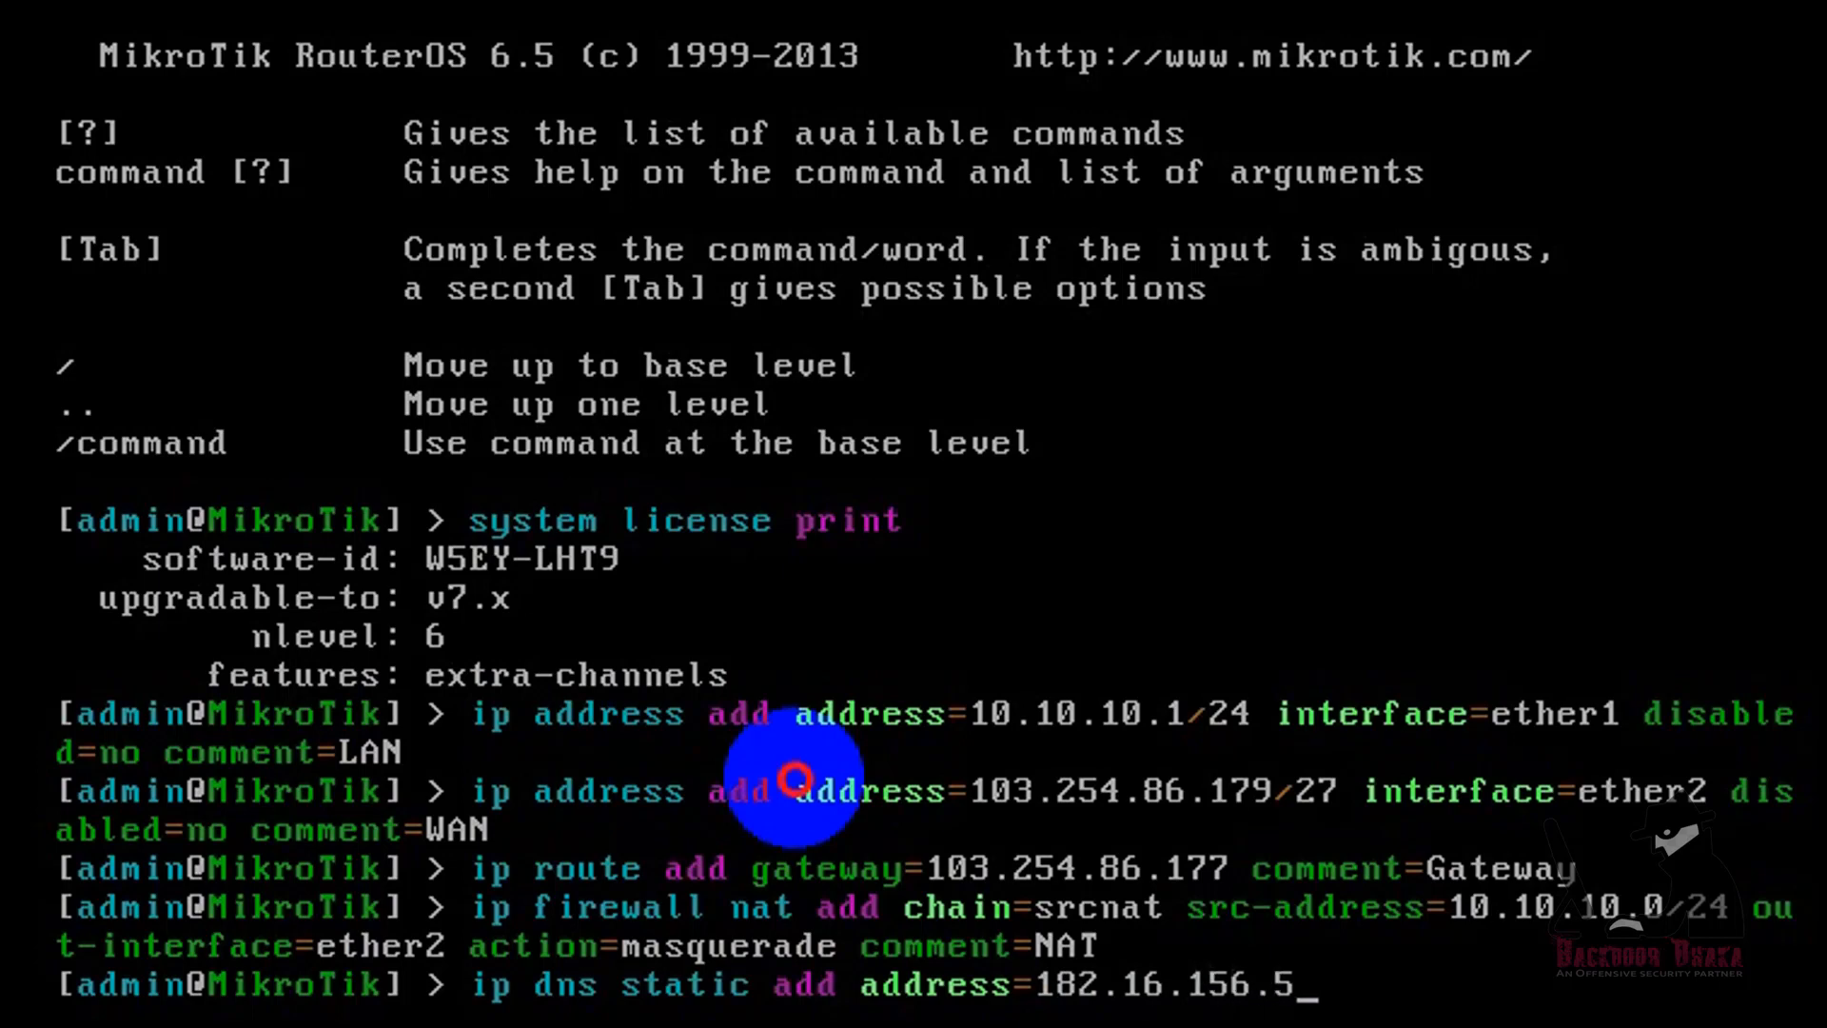
key("Return")
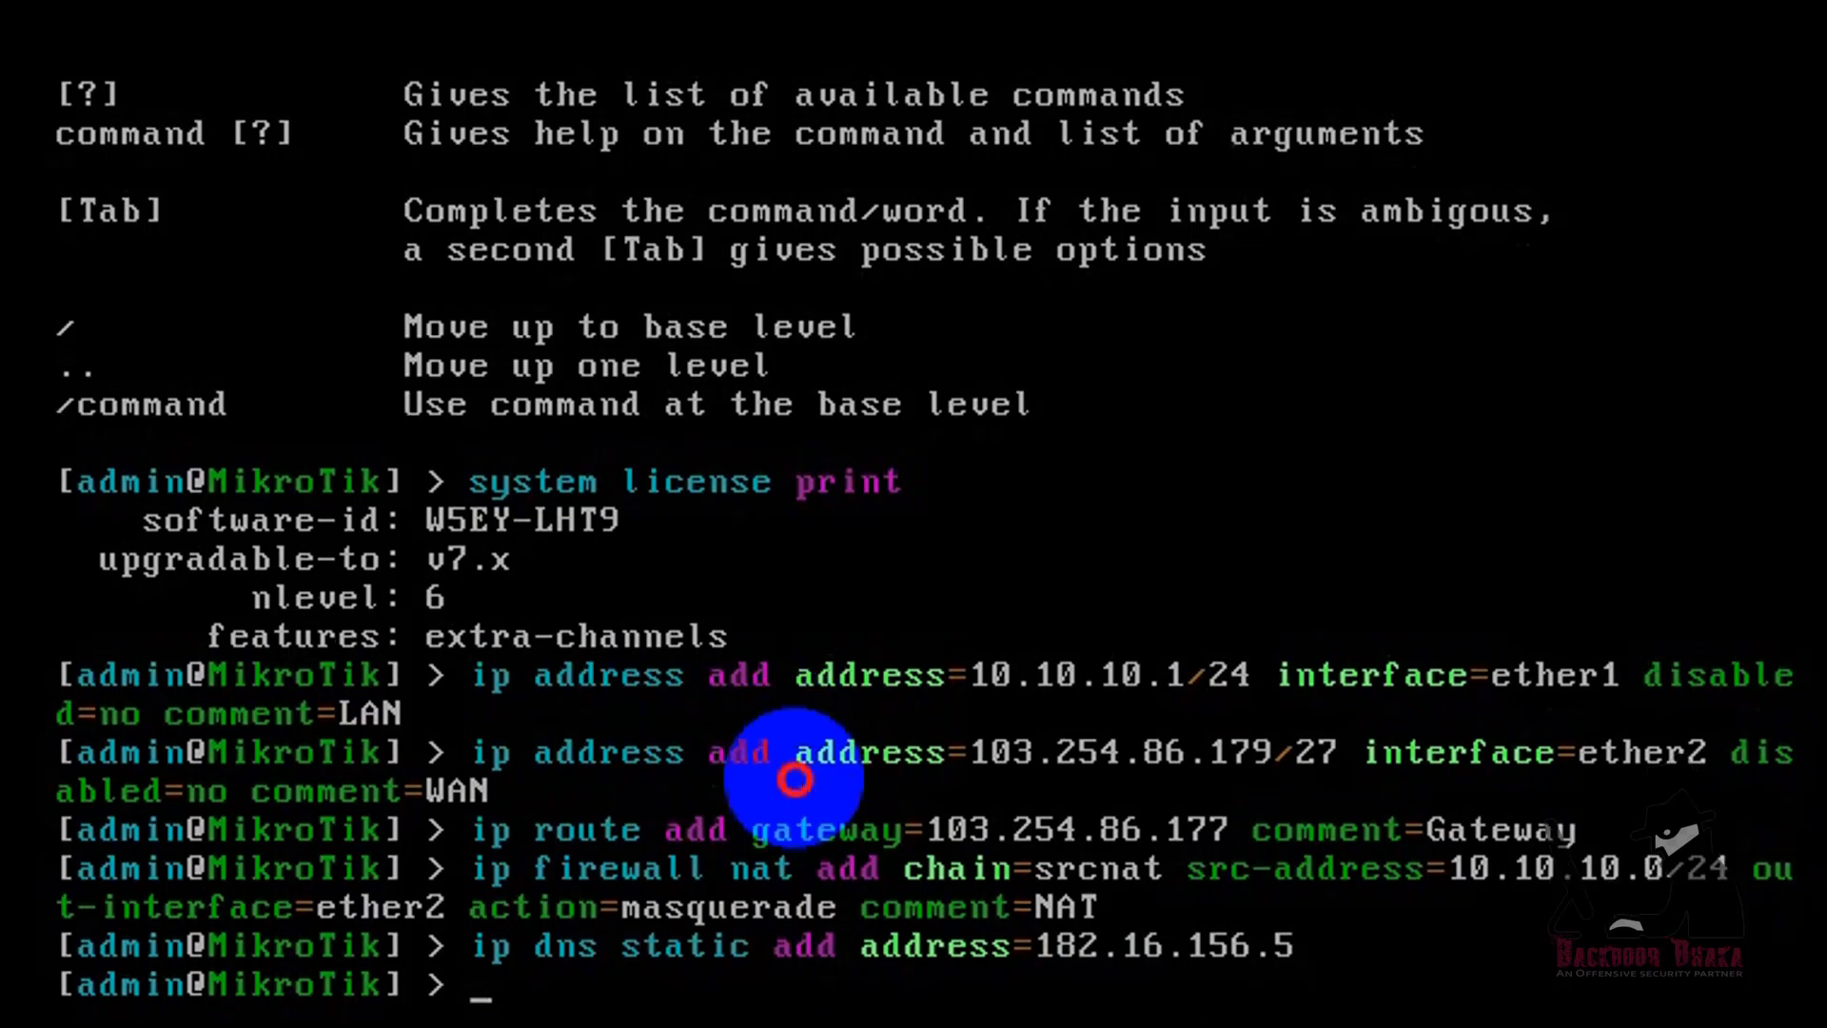
Step: Reuse the last static DNS command to add another entry with address=8.8.8.8
key("Up")
key("BackSpace")
key("BackSpace")
key("BackSpace")
key("BackSpace")
key("BackSpace")
key("BackSpace")
key("BackSpace")
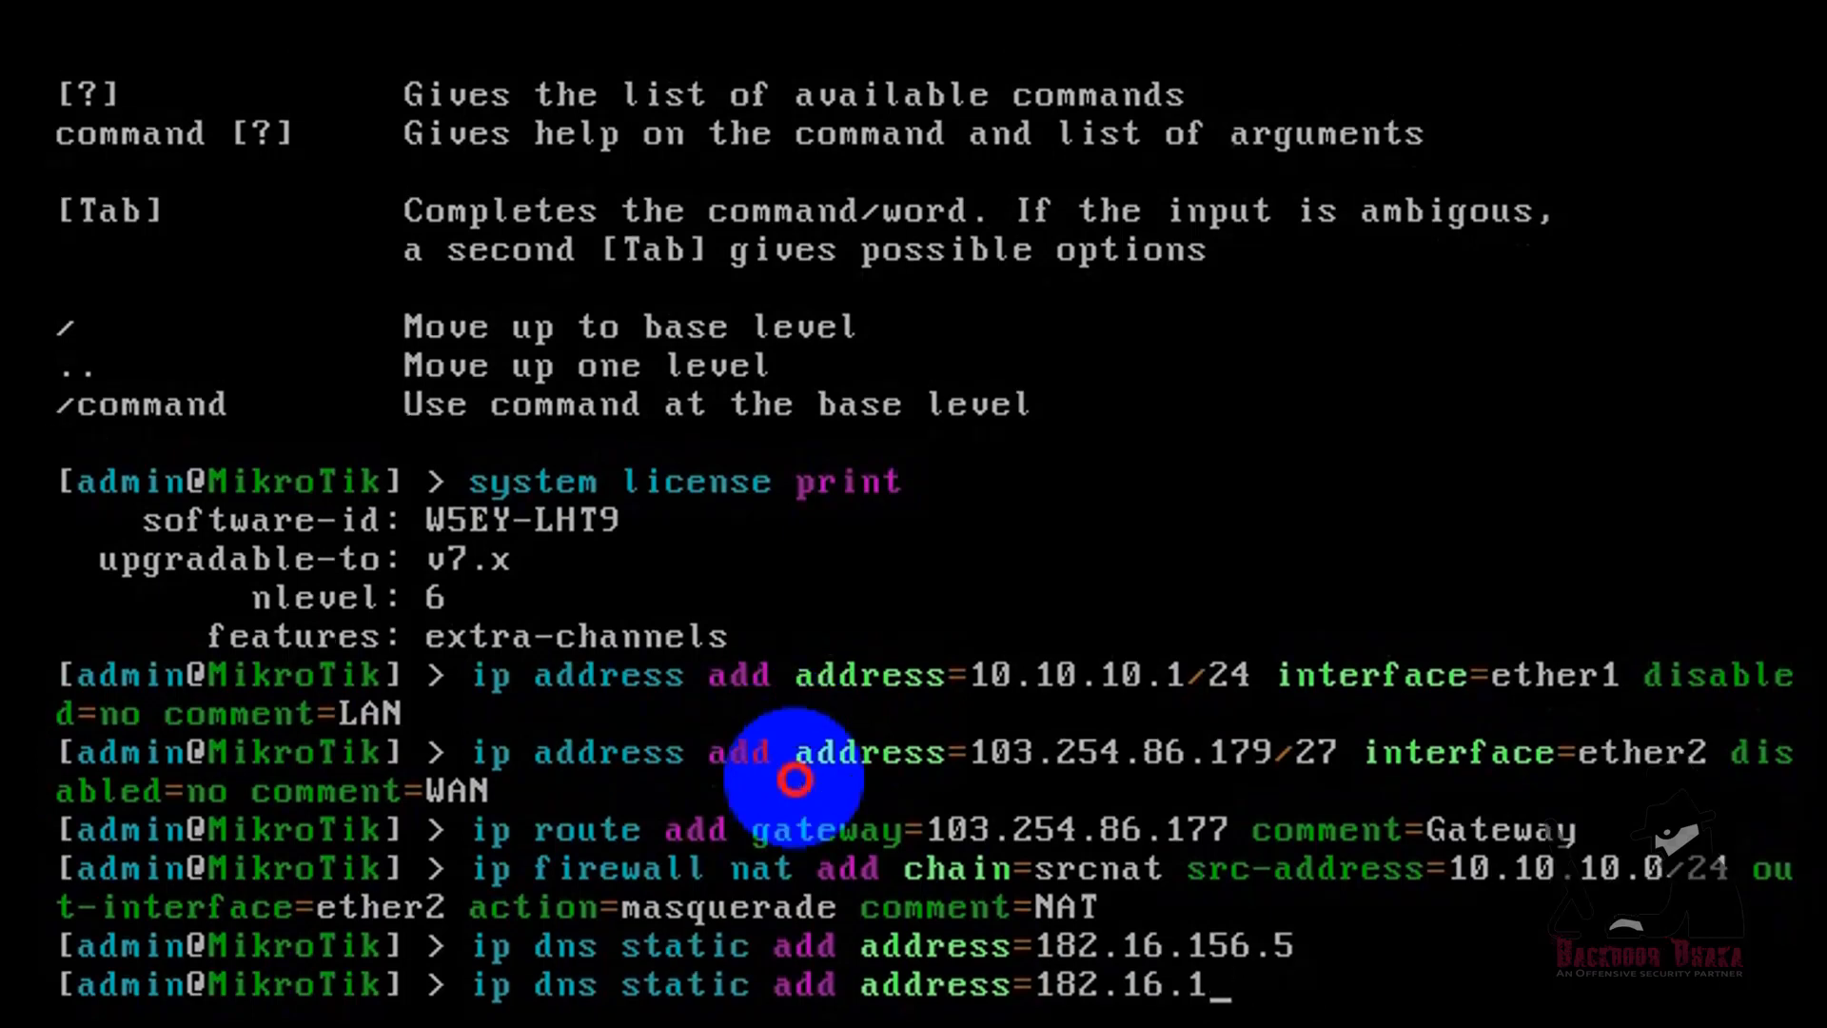
key("BackSpace")
key("BackSpace")
key("BackSpace")
key("BackSpace")
key("BackSpace")
type("8.8.8.8")
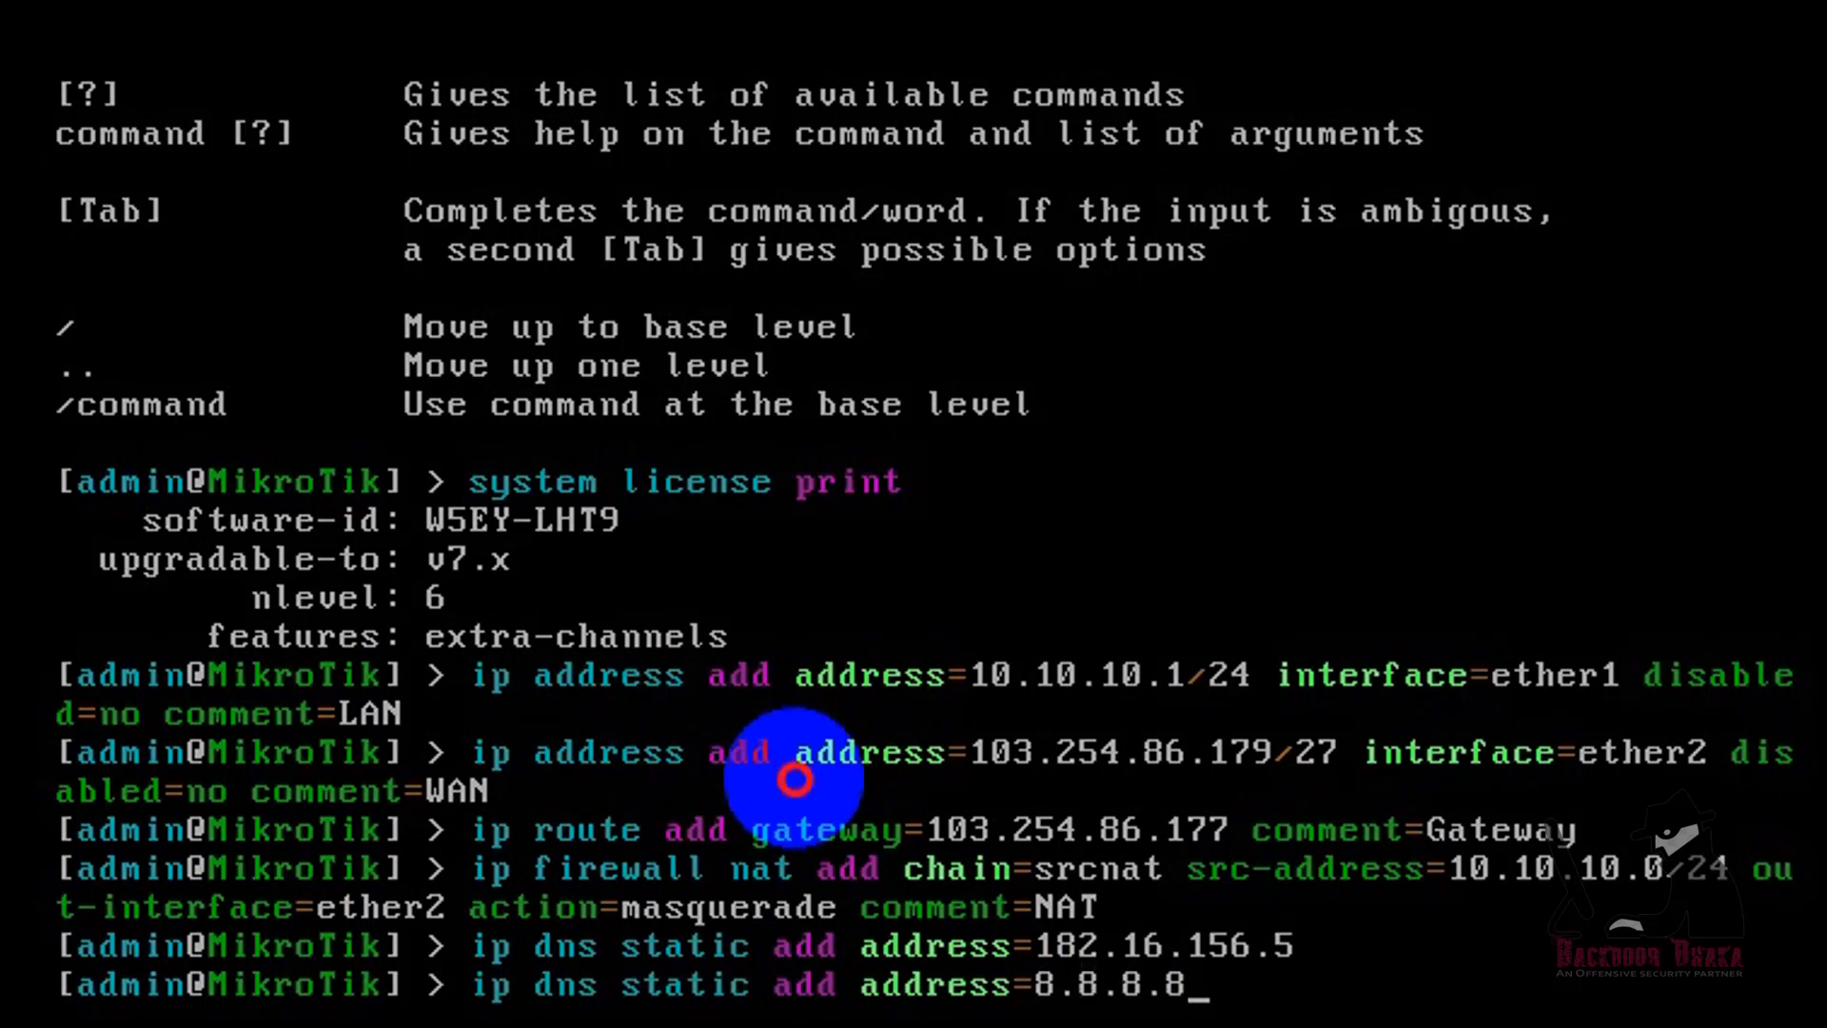
key("Return")
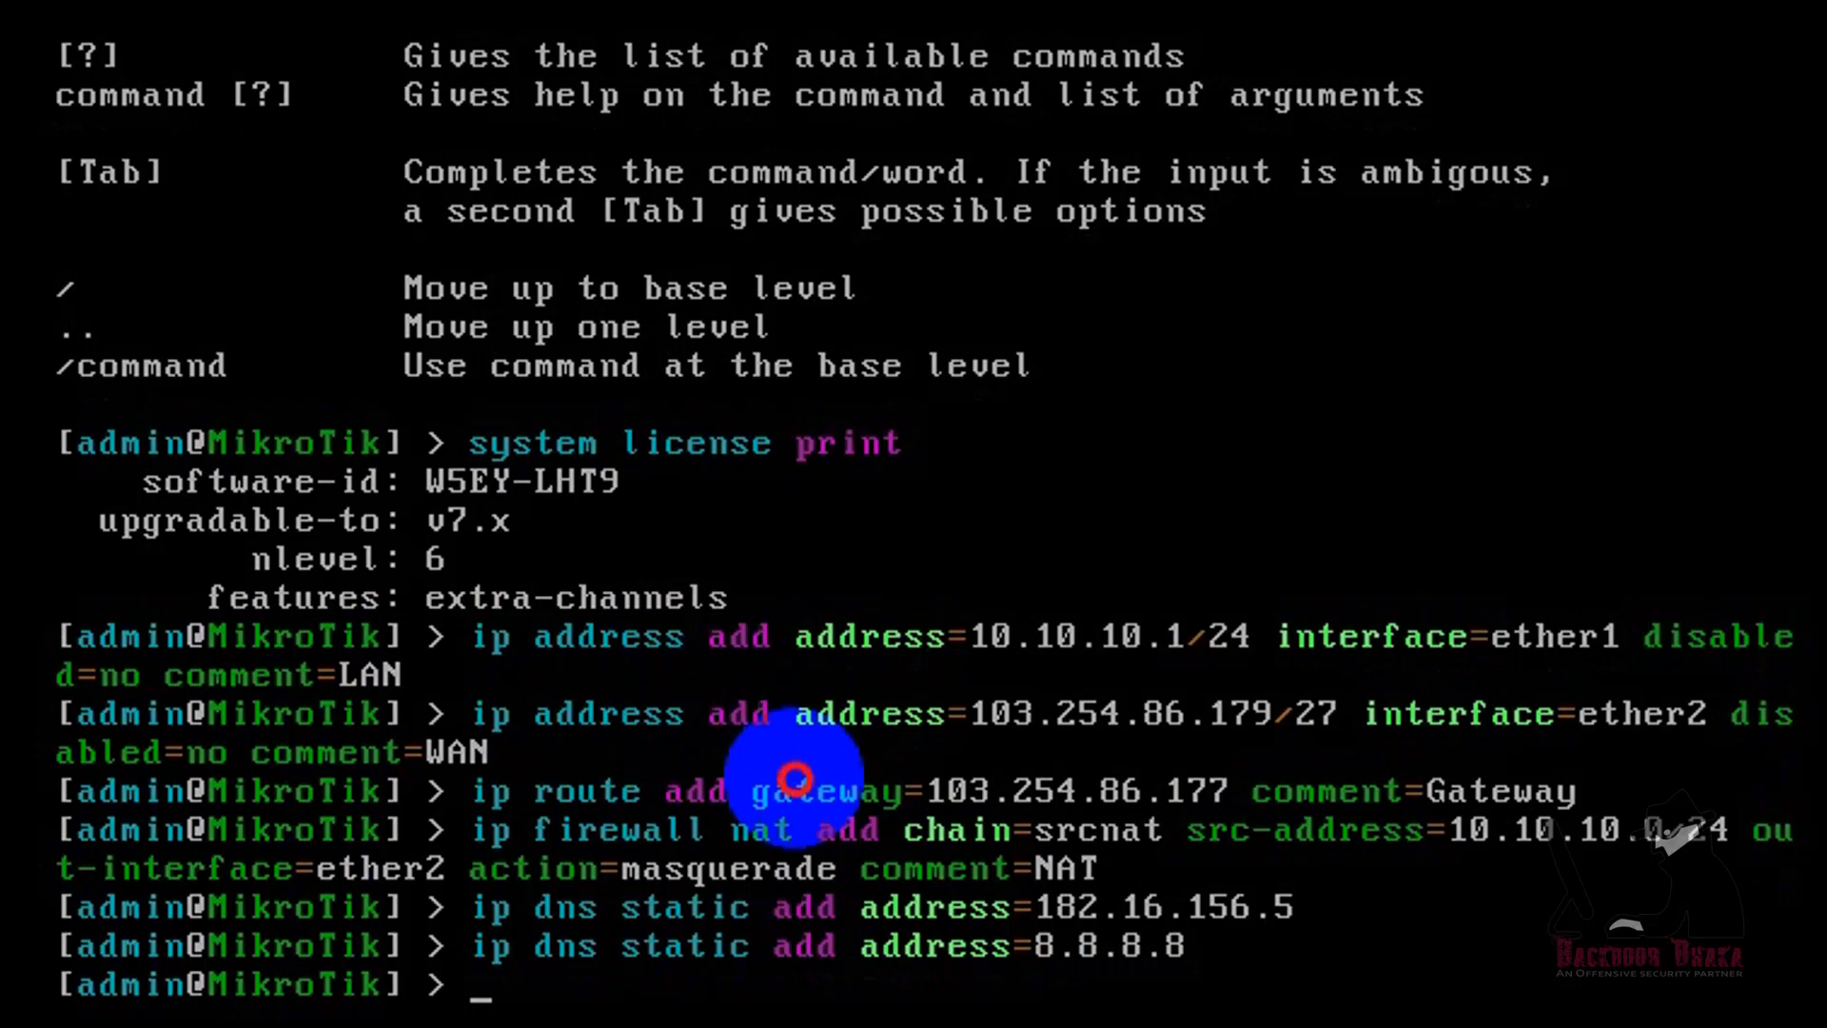
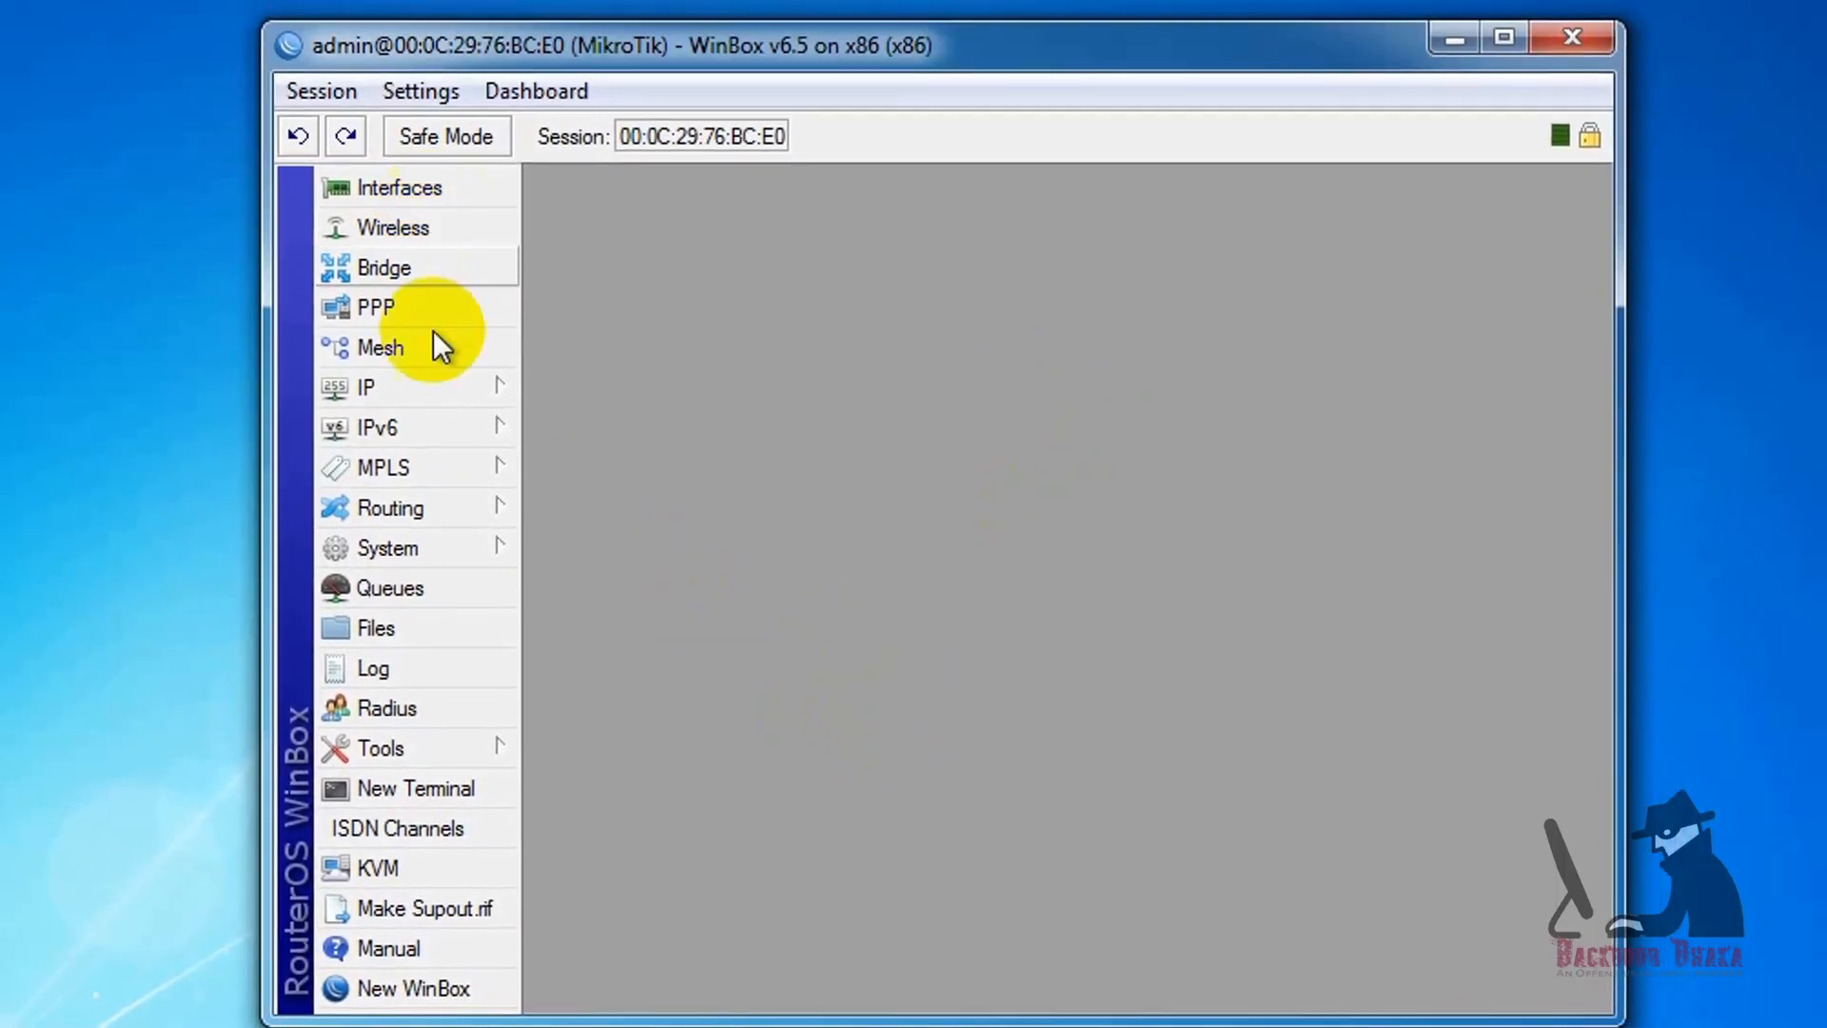
Step: Disable the telnet service in WinBox's IP service list
left_click(314, 388)
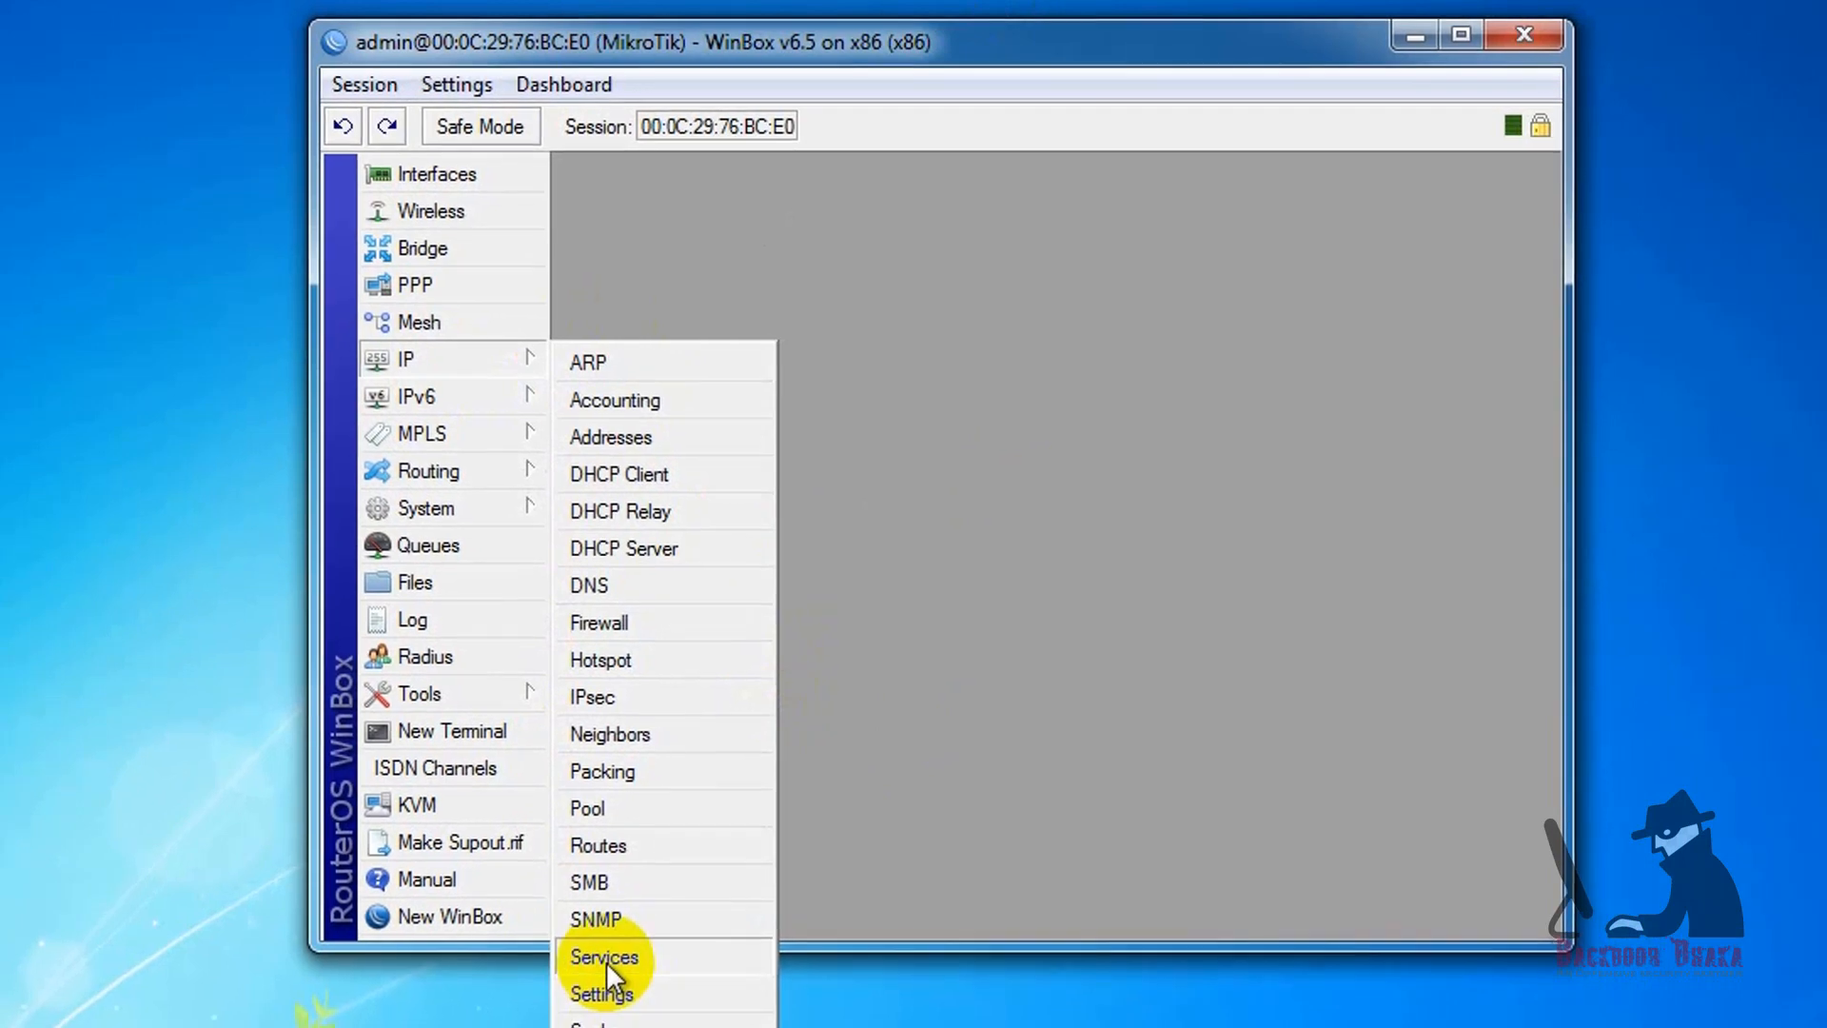
left_click(605, 958)
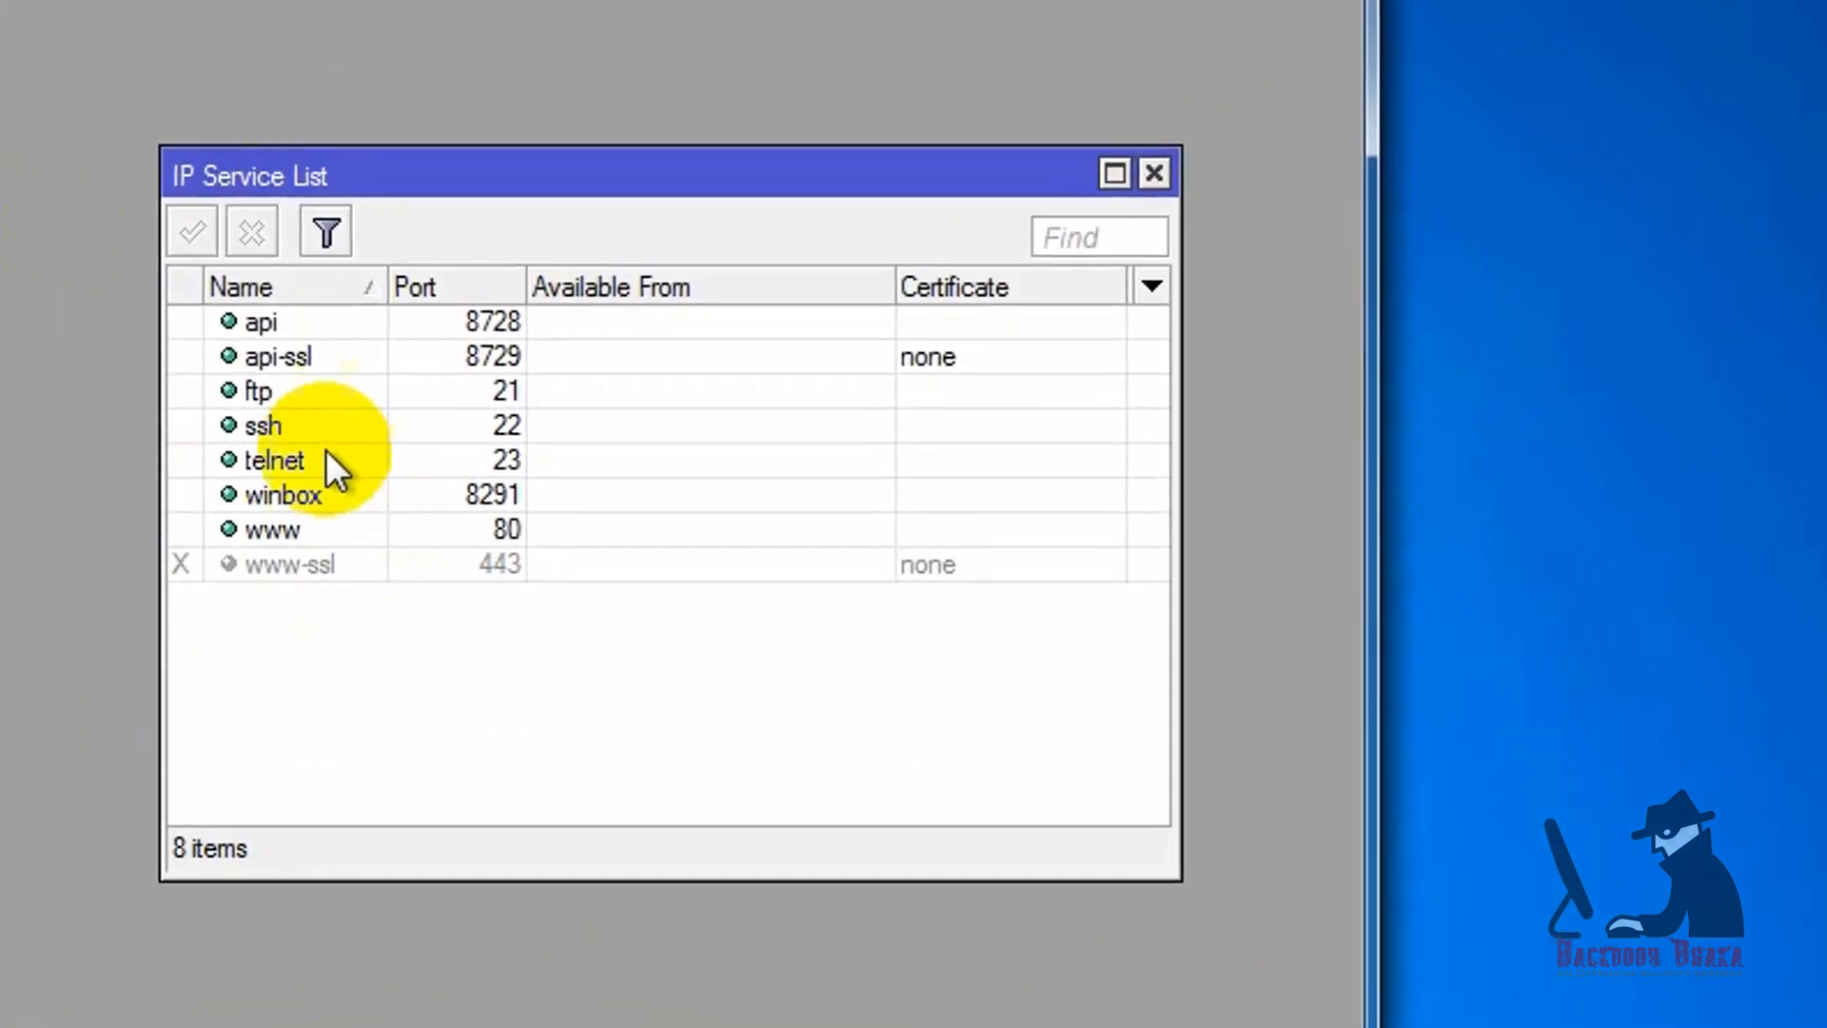
left_click(275, 458)
left_click(257, 232)
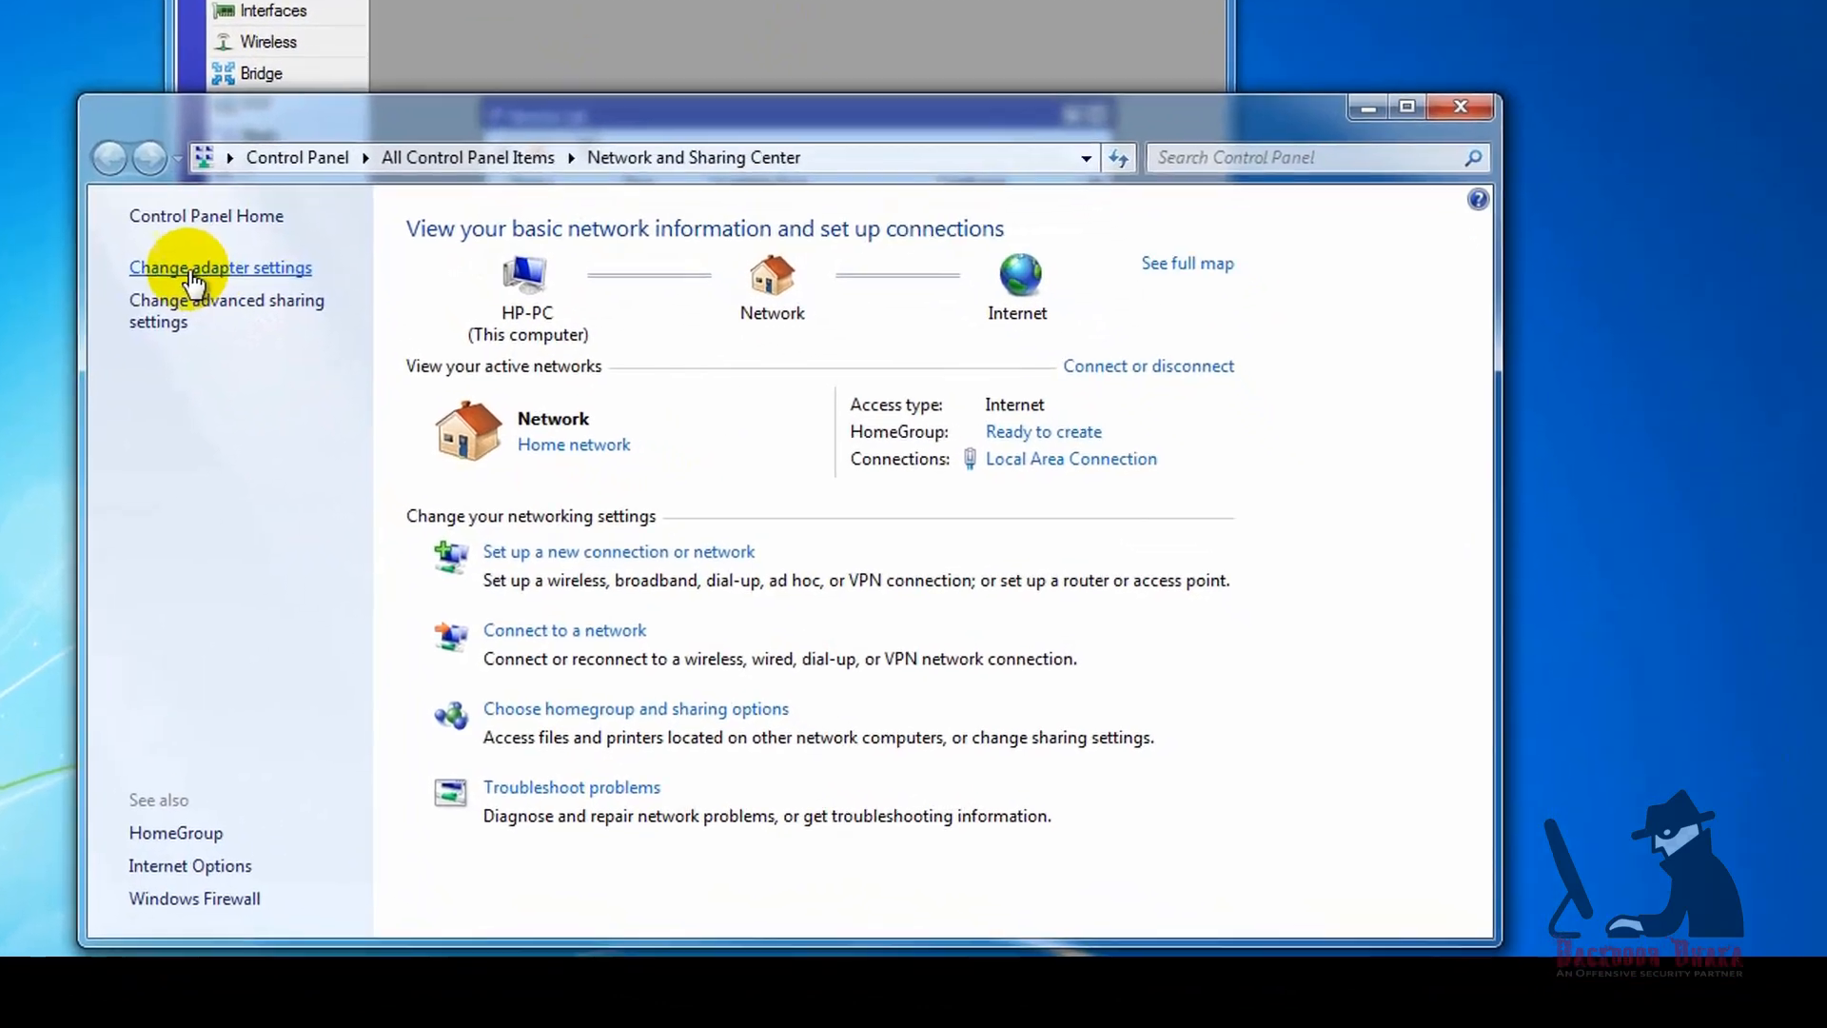
Step: Open the Internet Protocol Version 4 properties of the PC's Local Area Connection and switch to a manually specified IP address
left_click(466, 416)
right_click(186, 261)
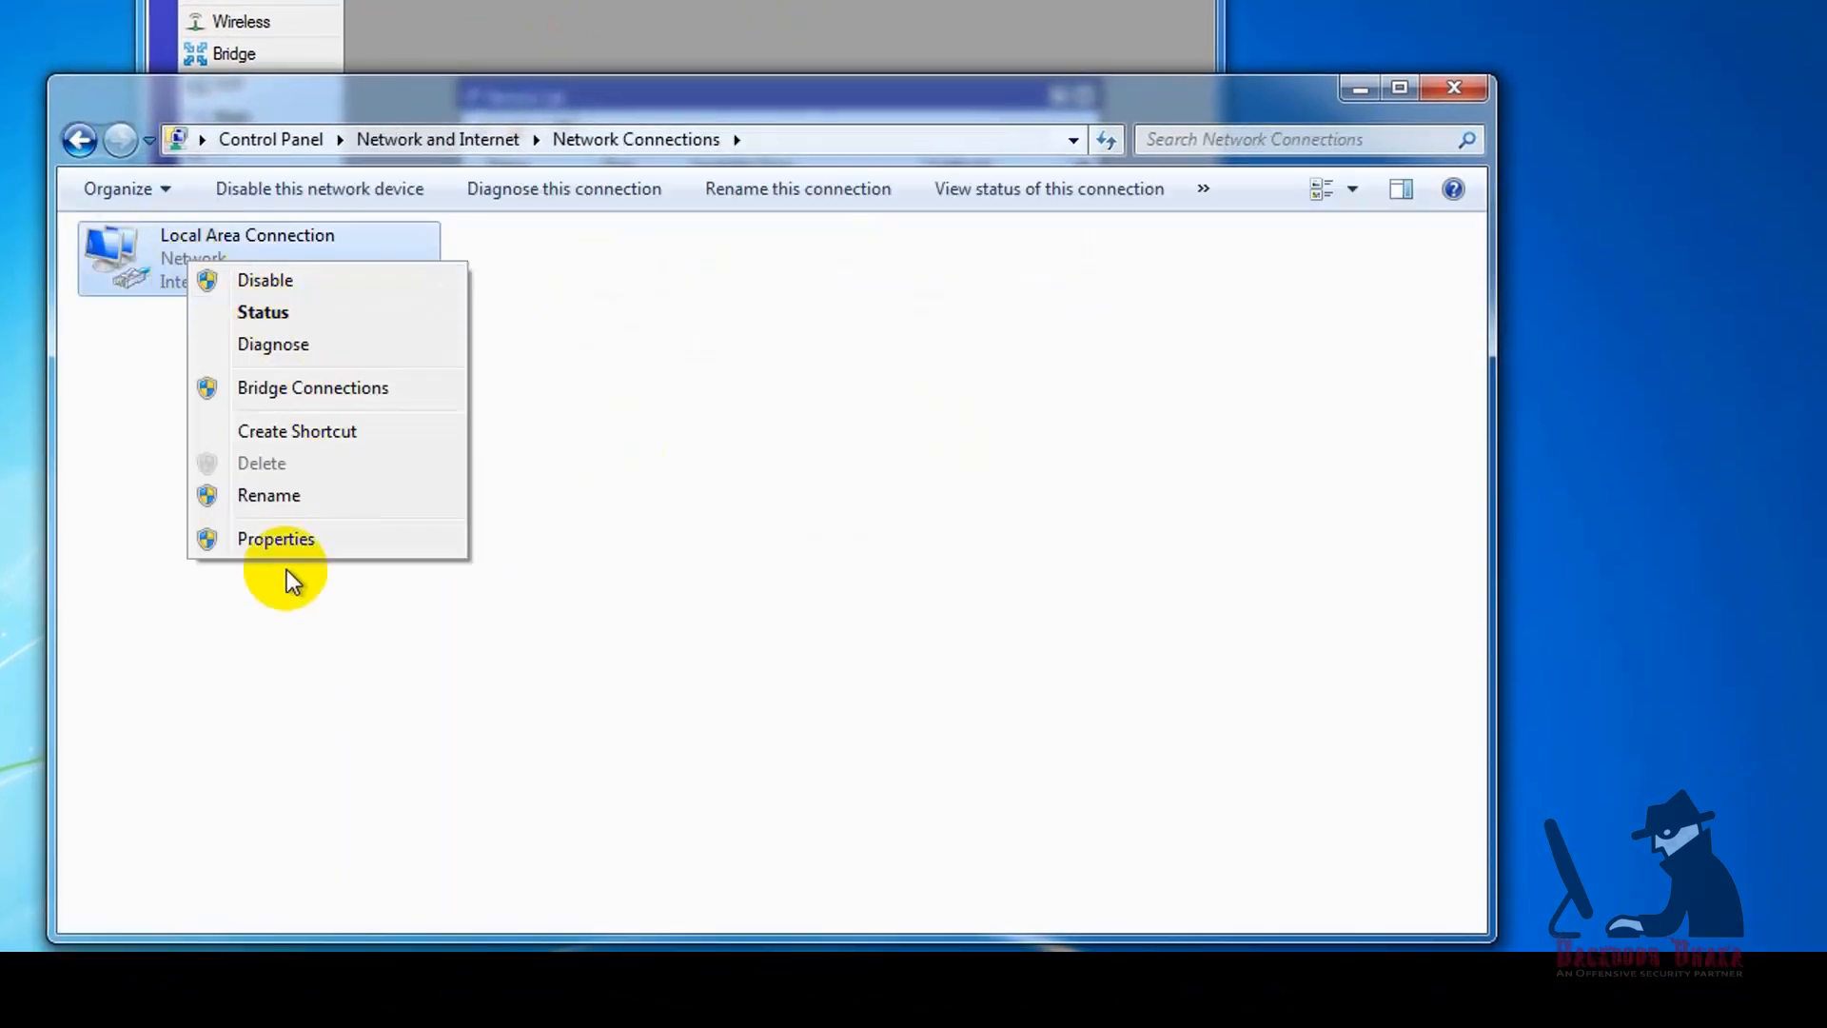
left_click(276, 539)
left_click(270, 555)
double_click(271, 552)
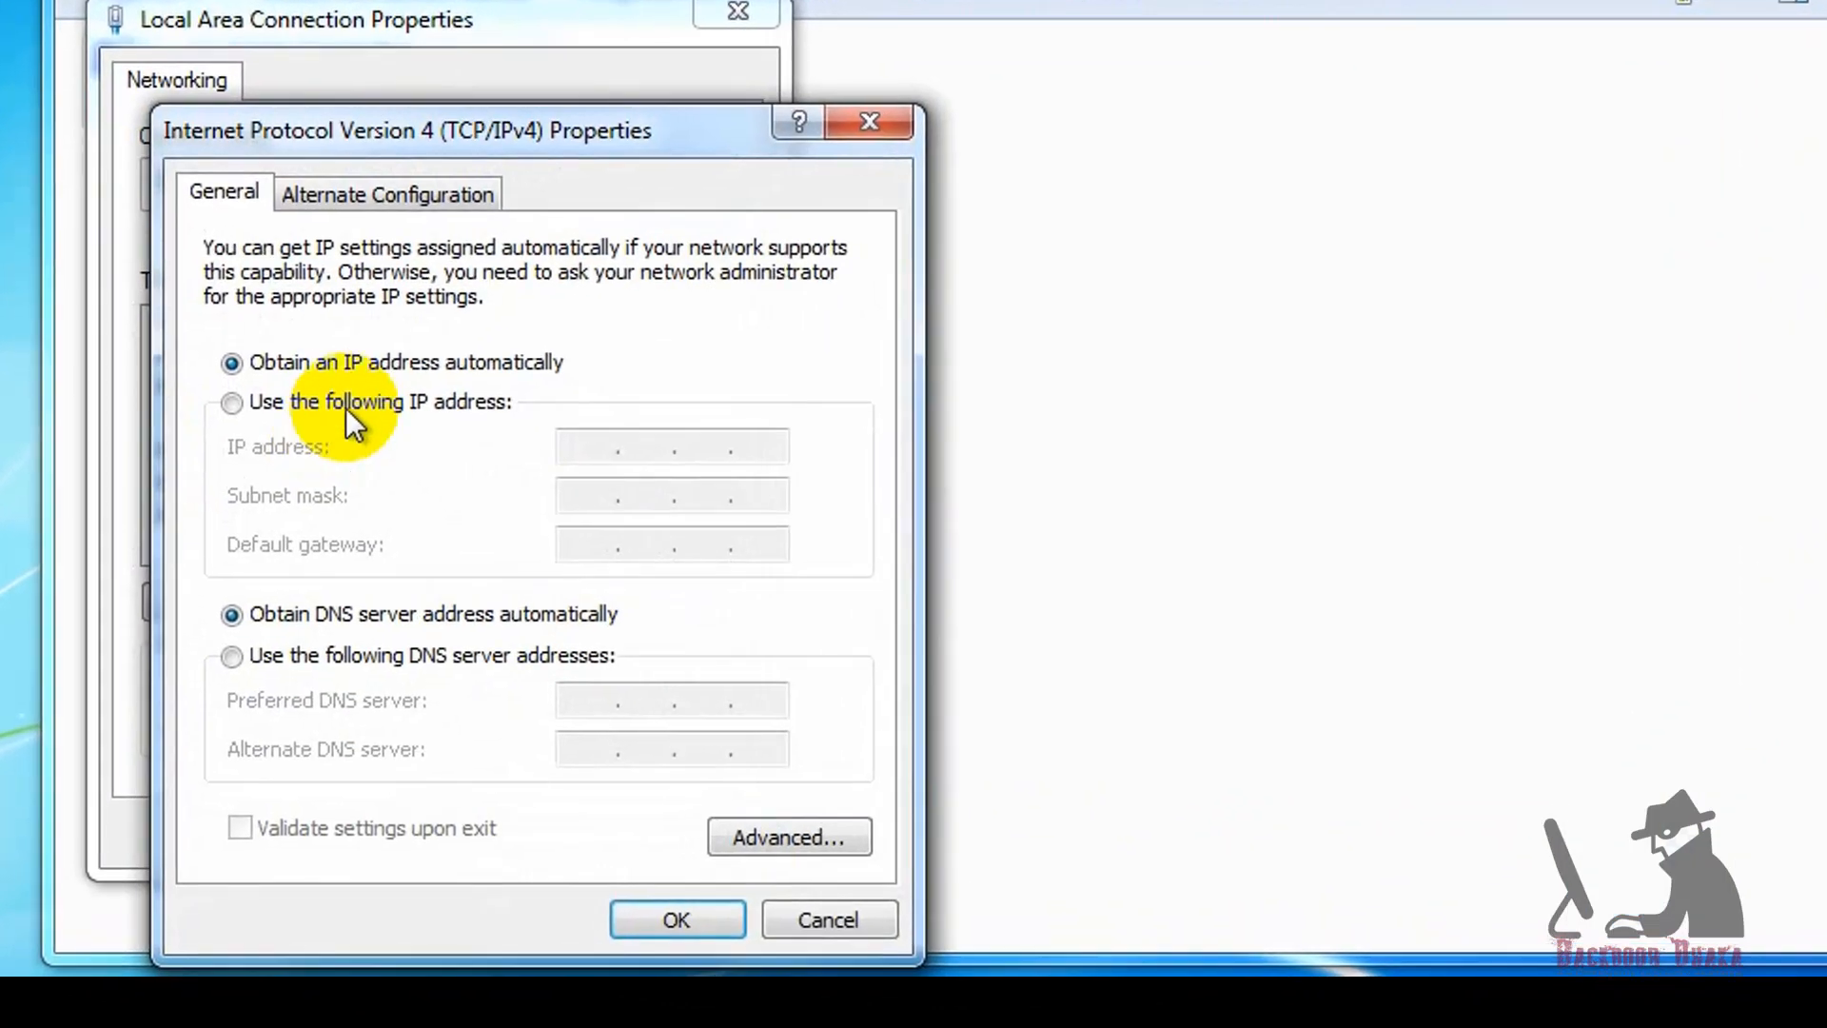
left_click(333, 411)
left_click(632, 429)
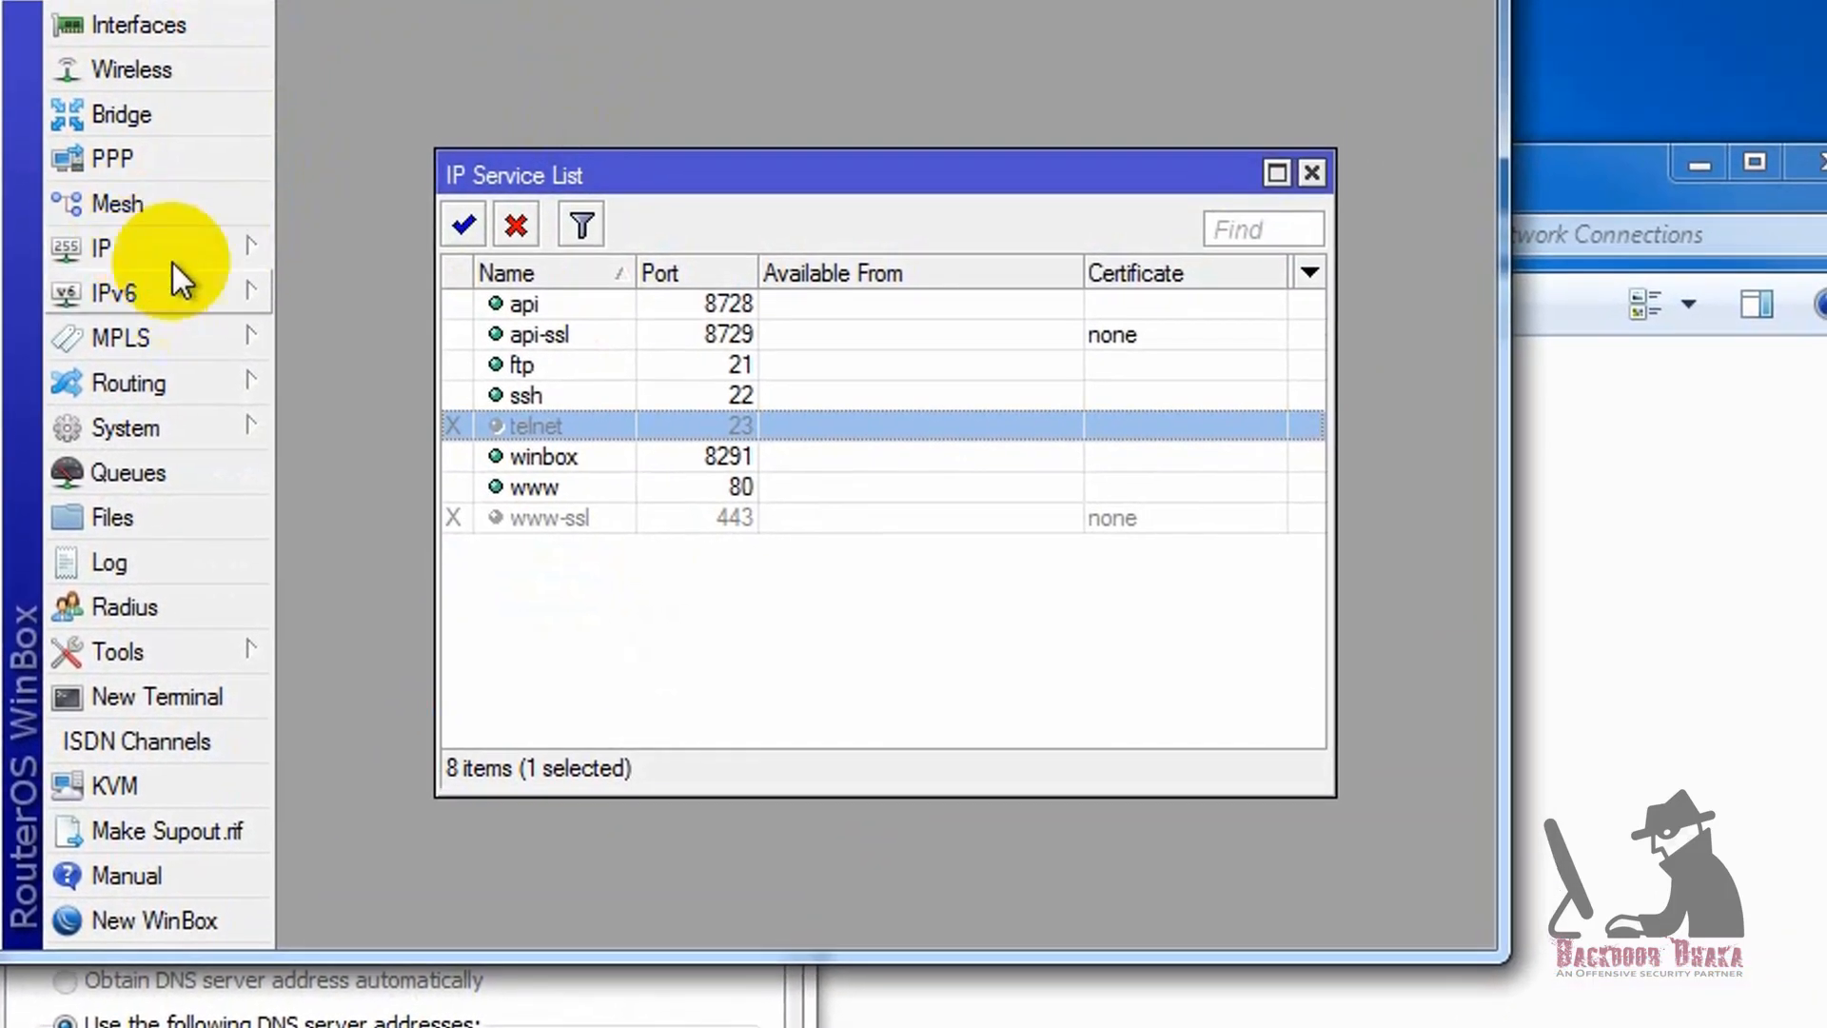
Step: Check the LAN address in WinBox, and set the PC's IP address to 10.10.10.10, subnet mask 255.255.255.0 and default gateway 10.10.10.1
left_click(127, 192)
left_click(372, 288)
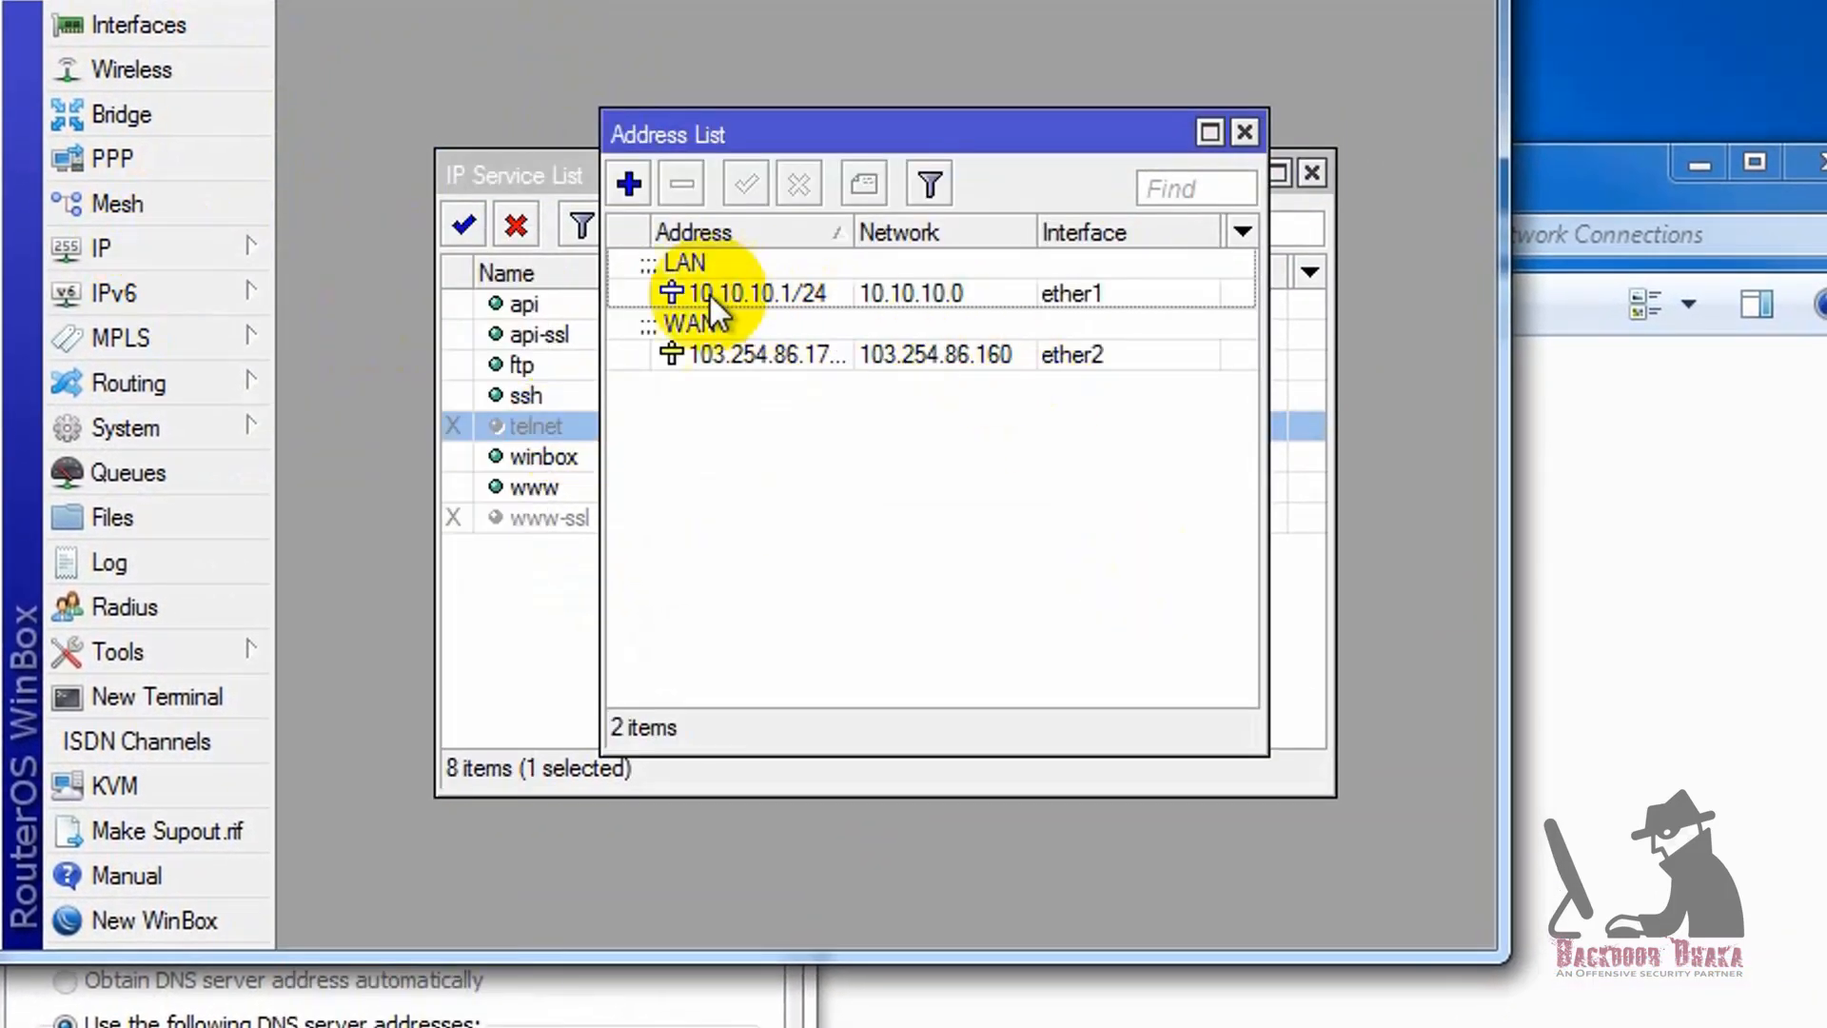
left_click(494, 894)
left_click(585, 402)
type("10.10.10.")
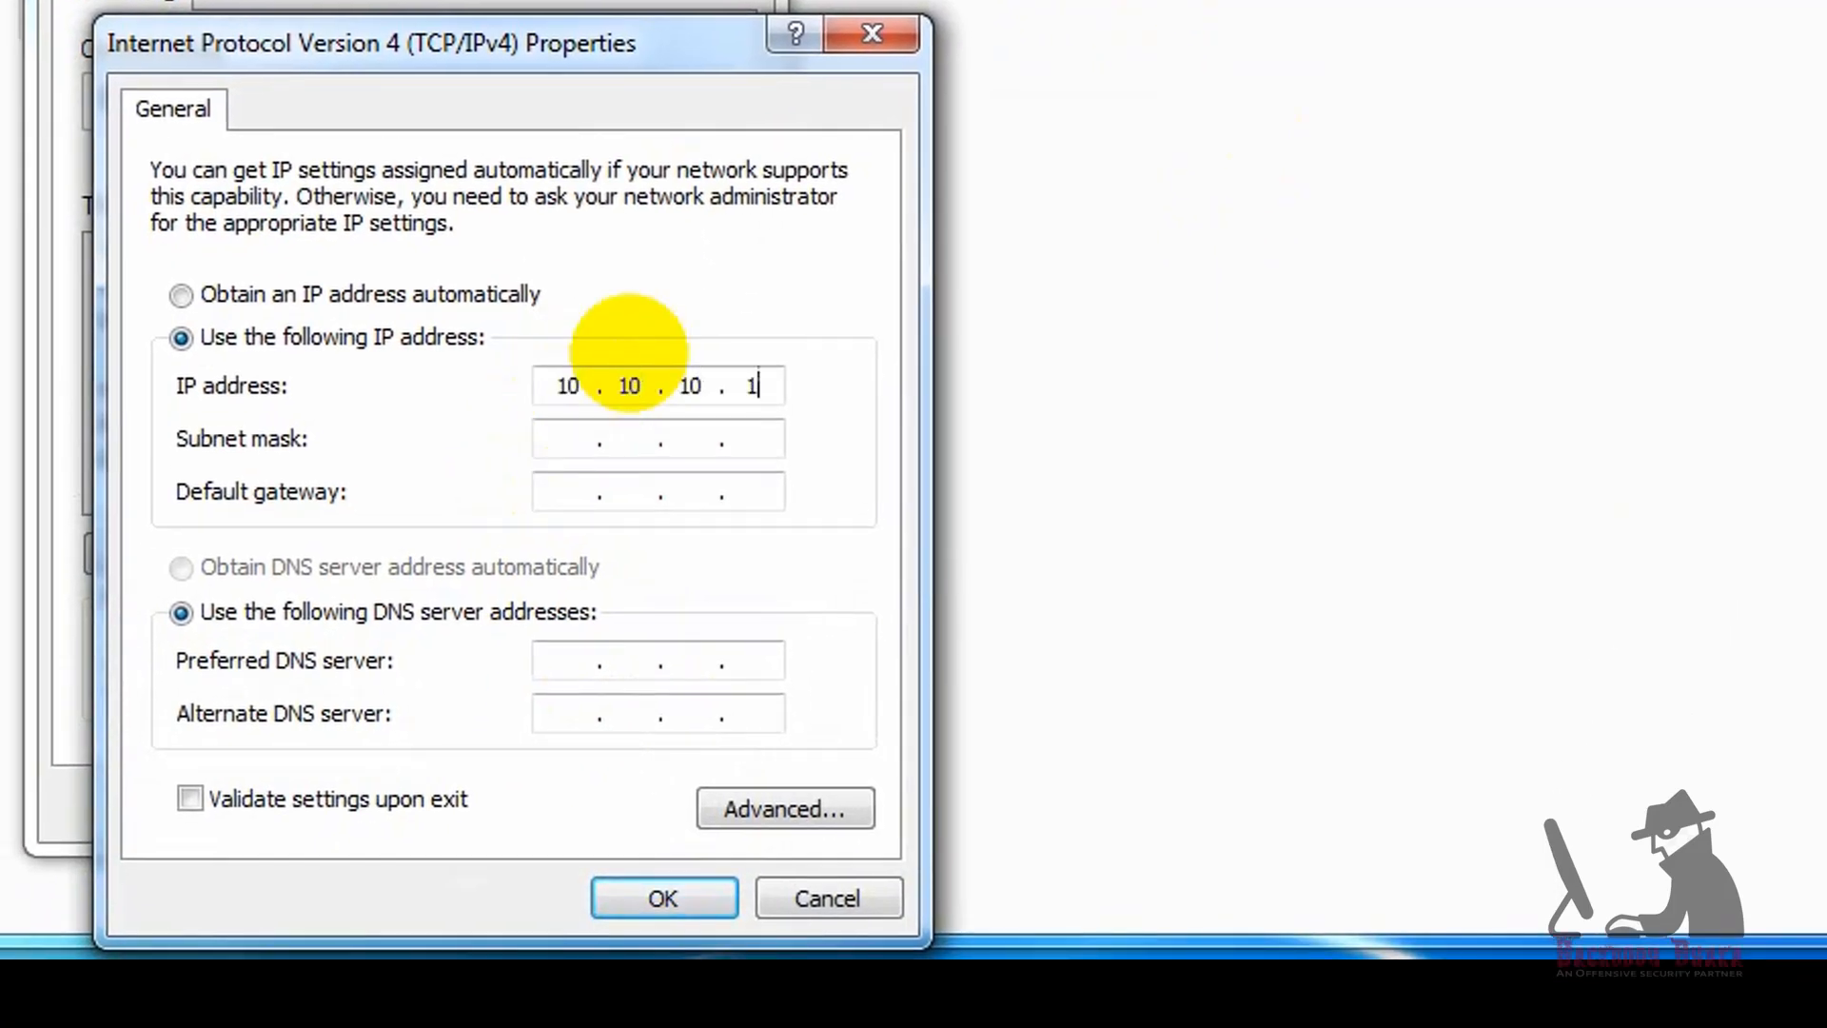
type("10")
key("Tab")
type("255255255")
key("Tab")
type("10.10.1")
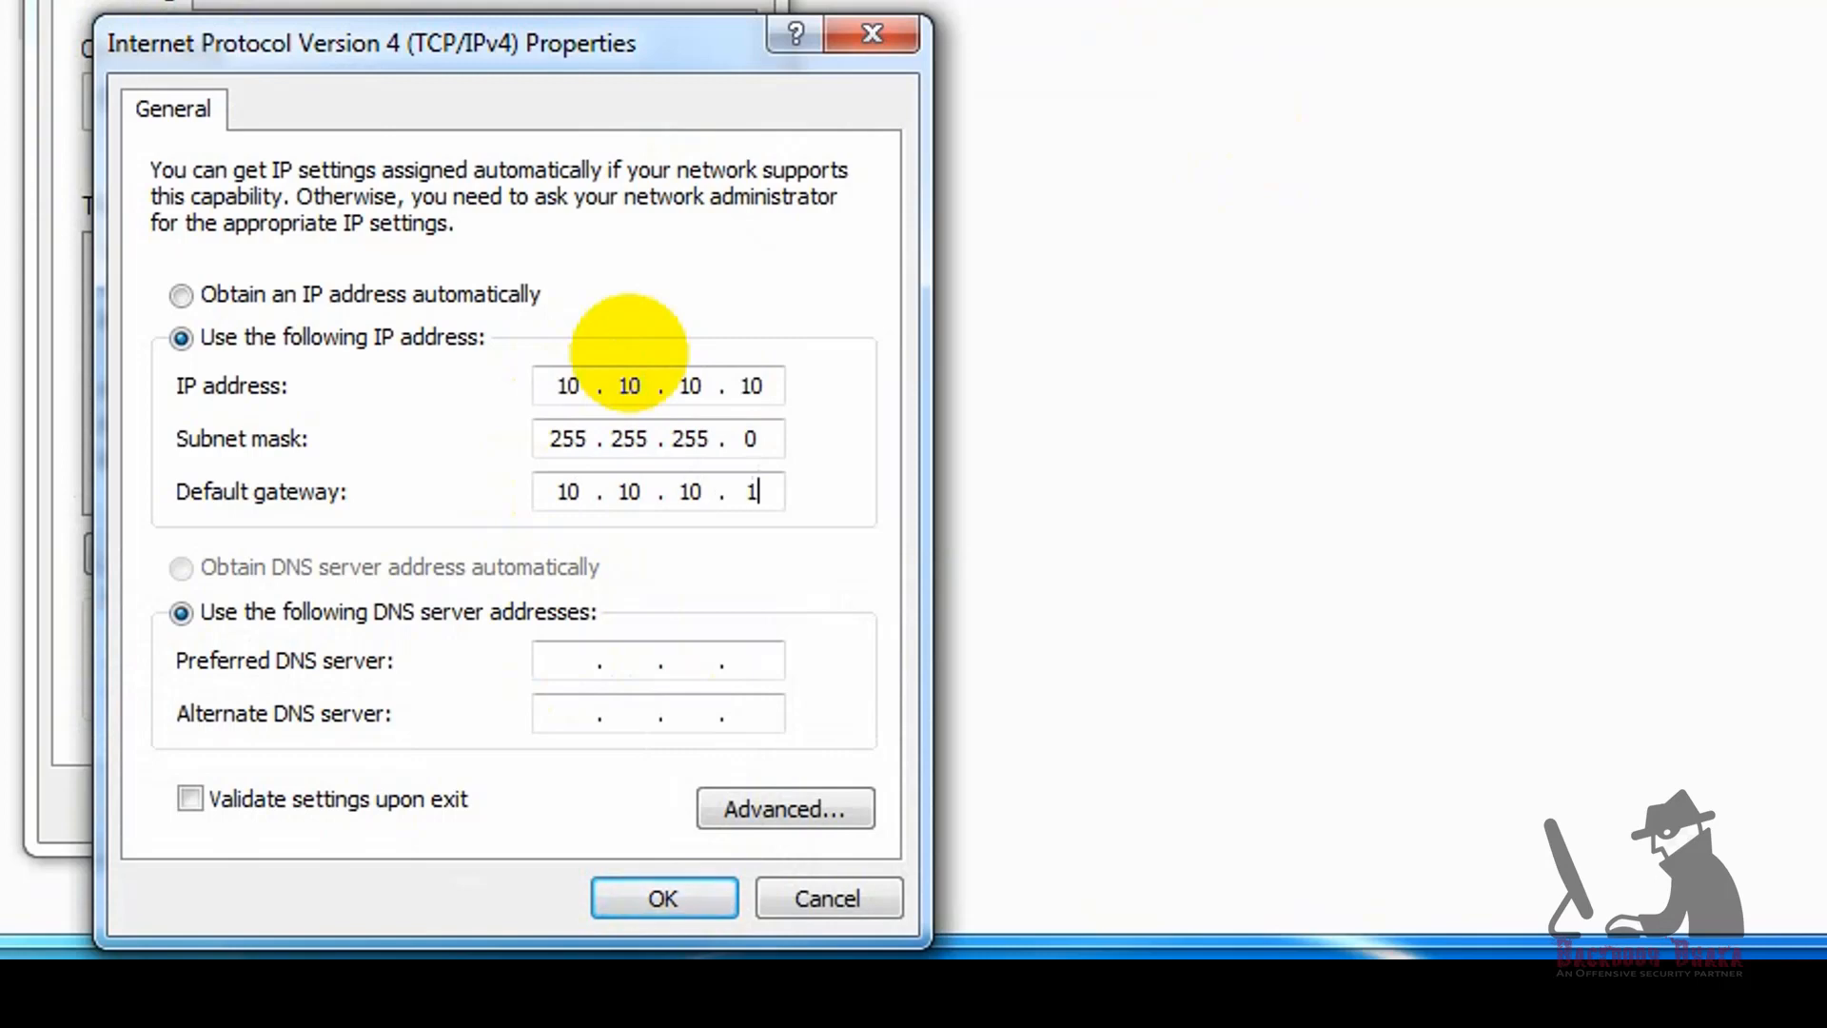
Step: Set the preferred DNS server to 8.8.8.8 and save the Local Area Connection settings
left_click(562, 657)
type("8.8.8.8")
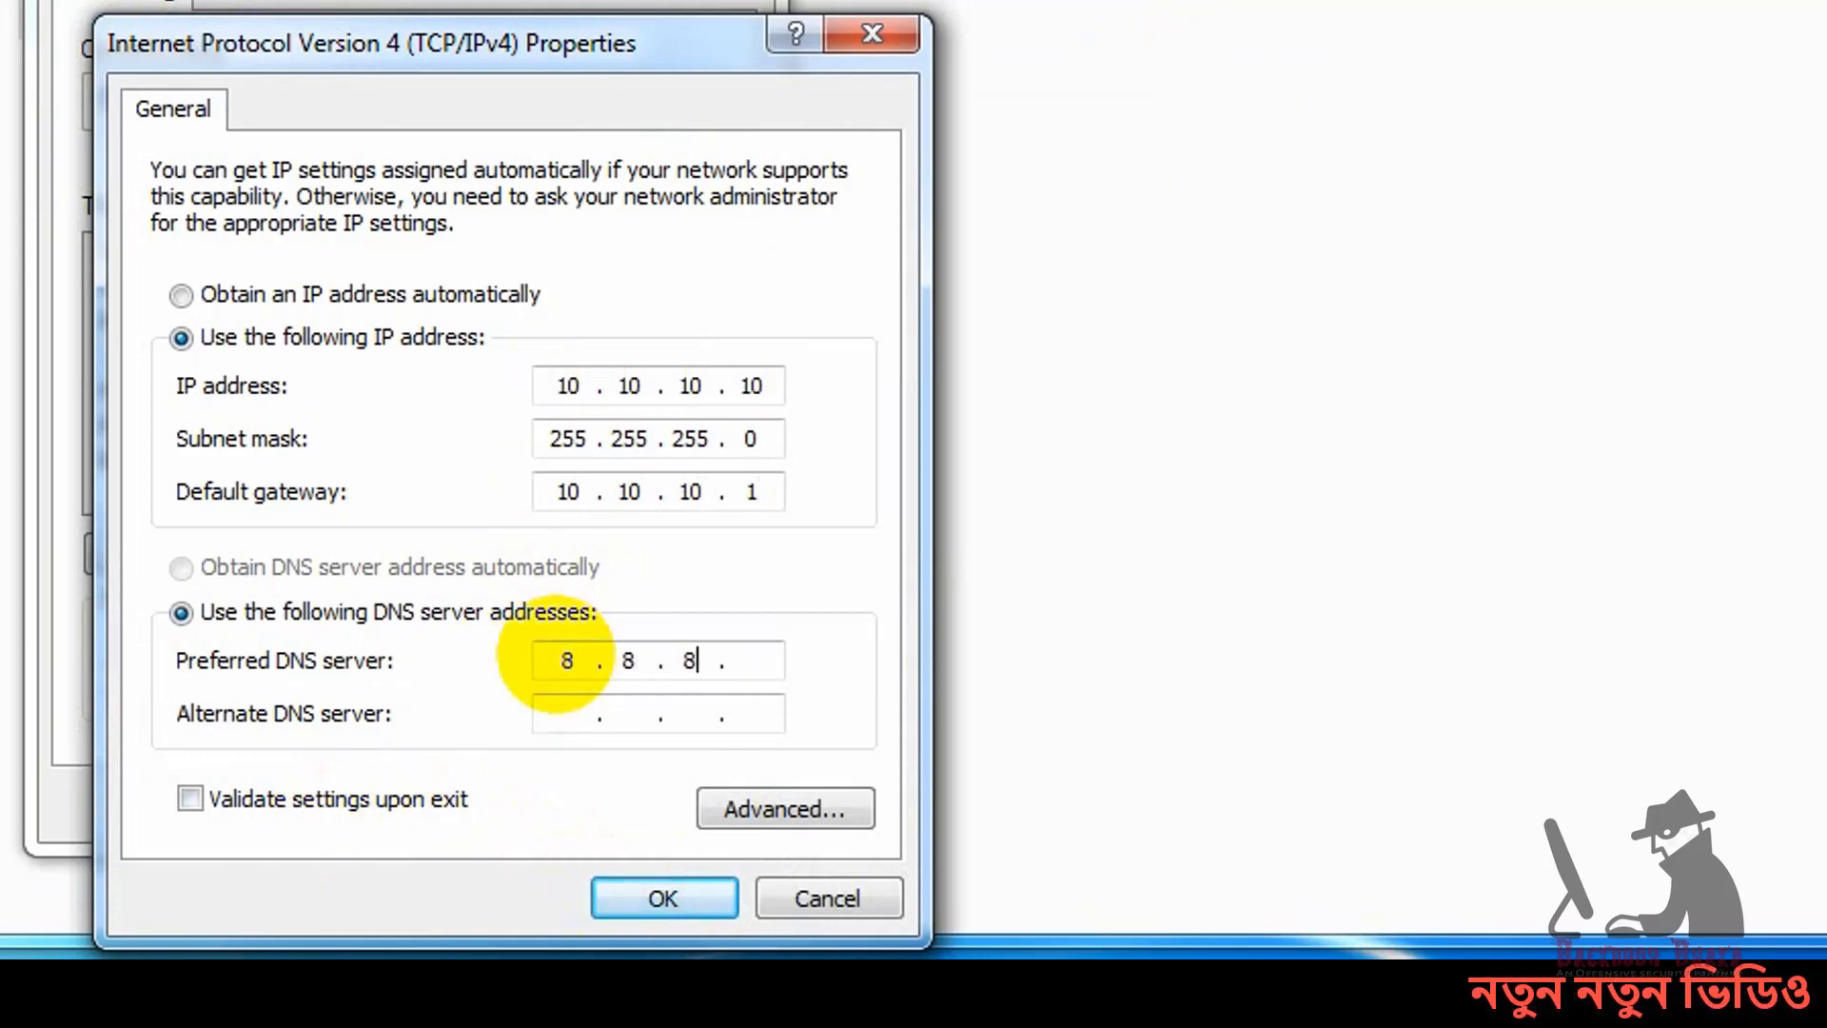
left_click(638, 897)
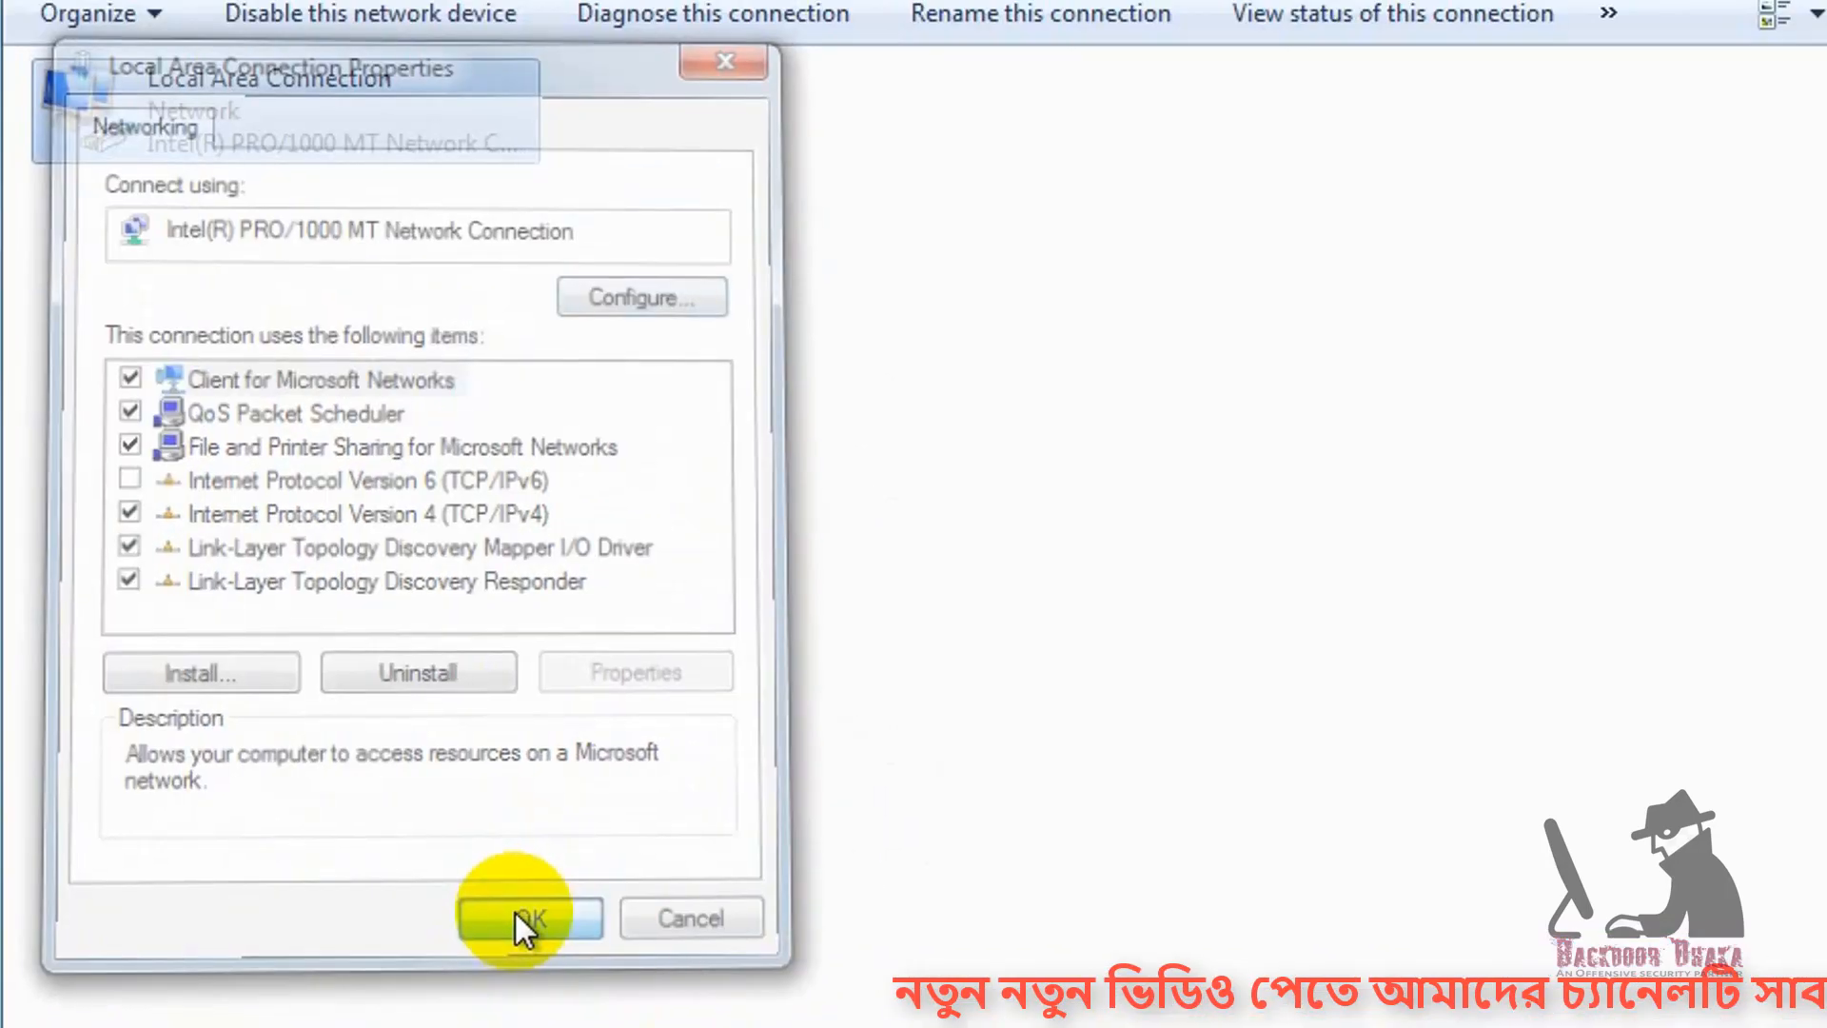
left_click(507, 805)
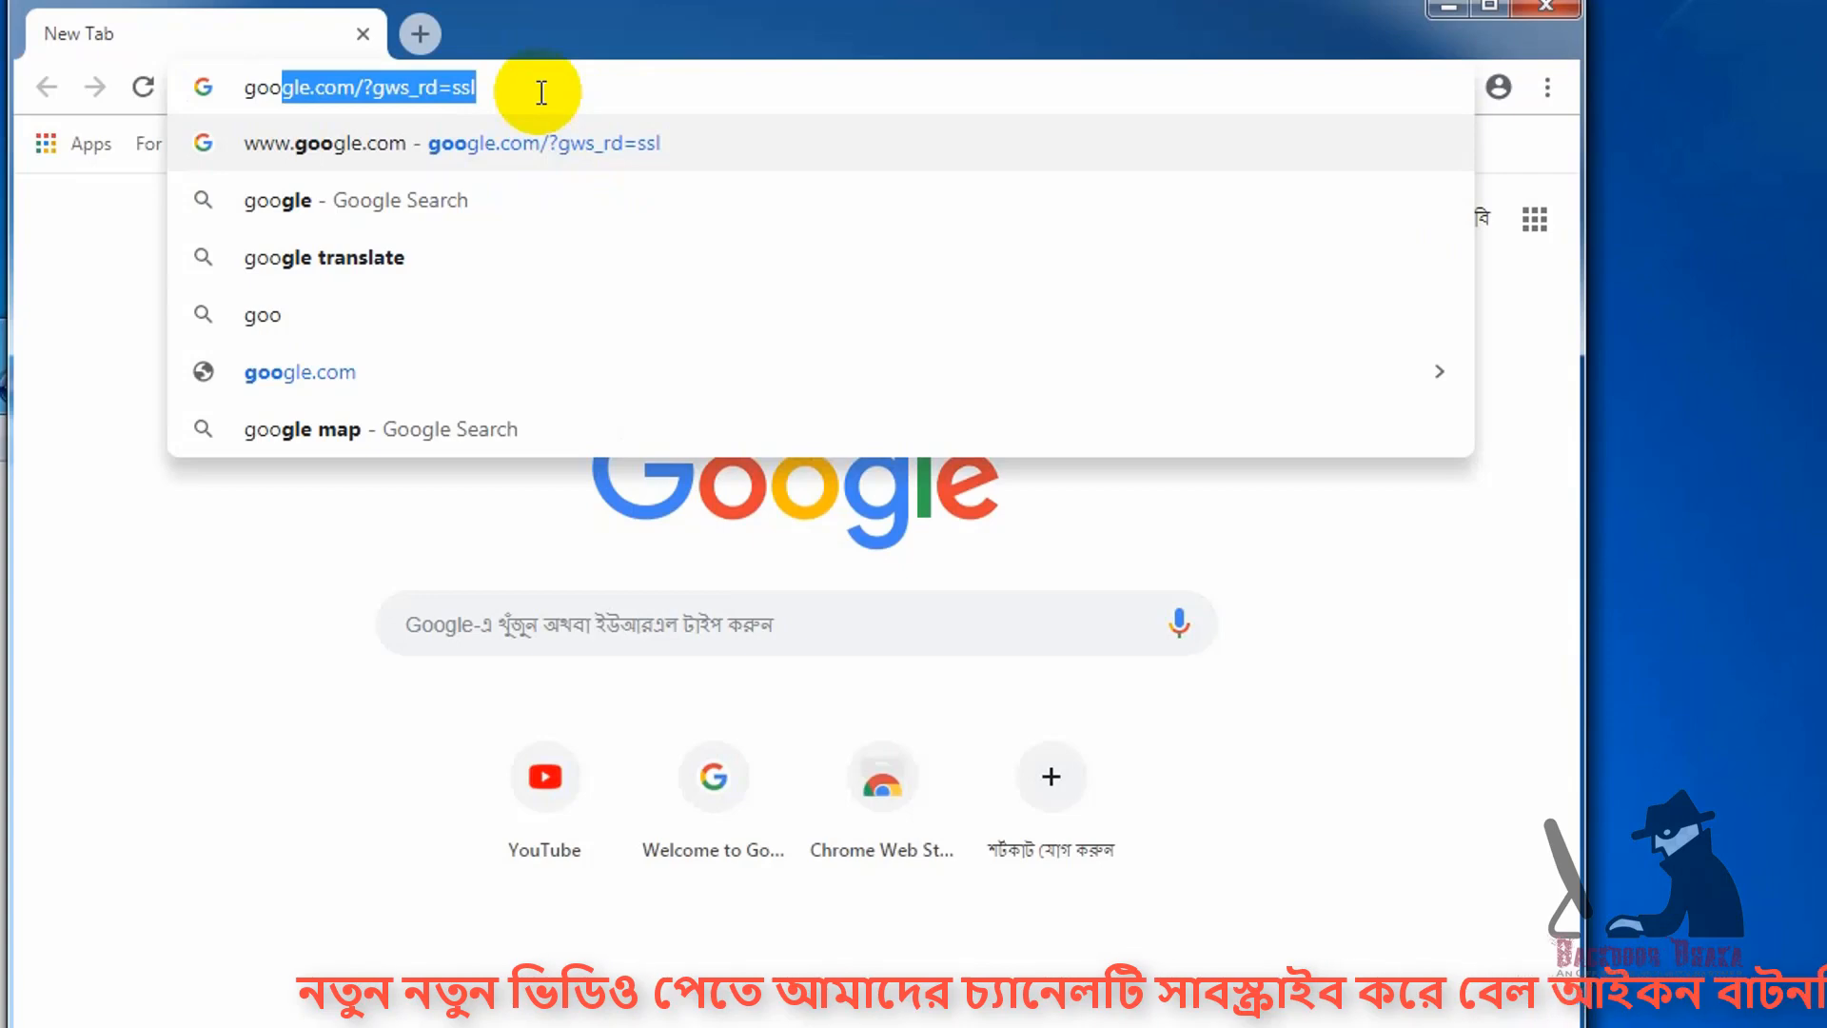
Step: Test internet access with the Backdoor Dhaka YouTube channel page, and close the browser, Network Connections and the open WinBox lists
key("Return")
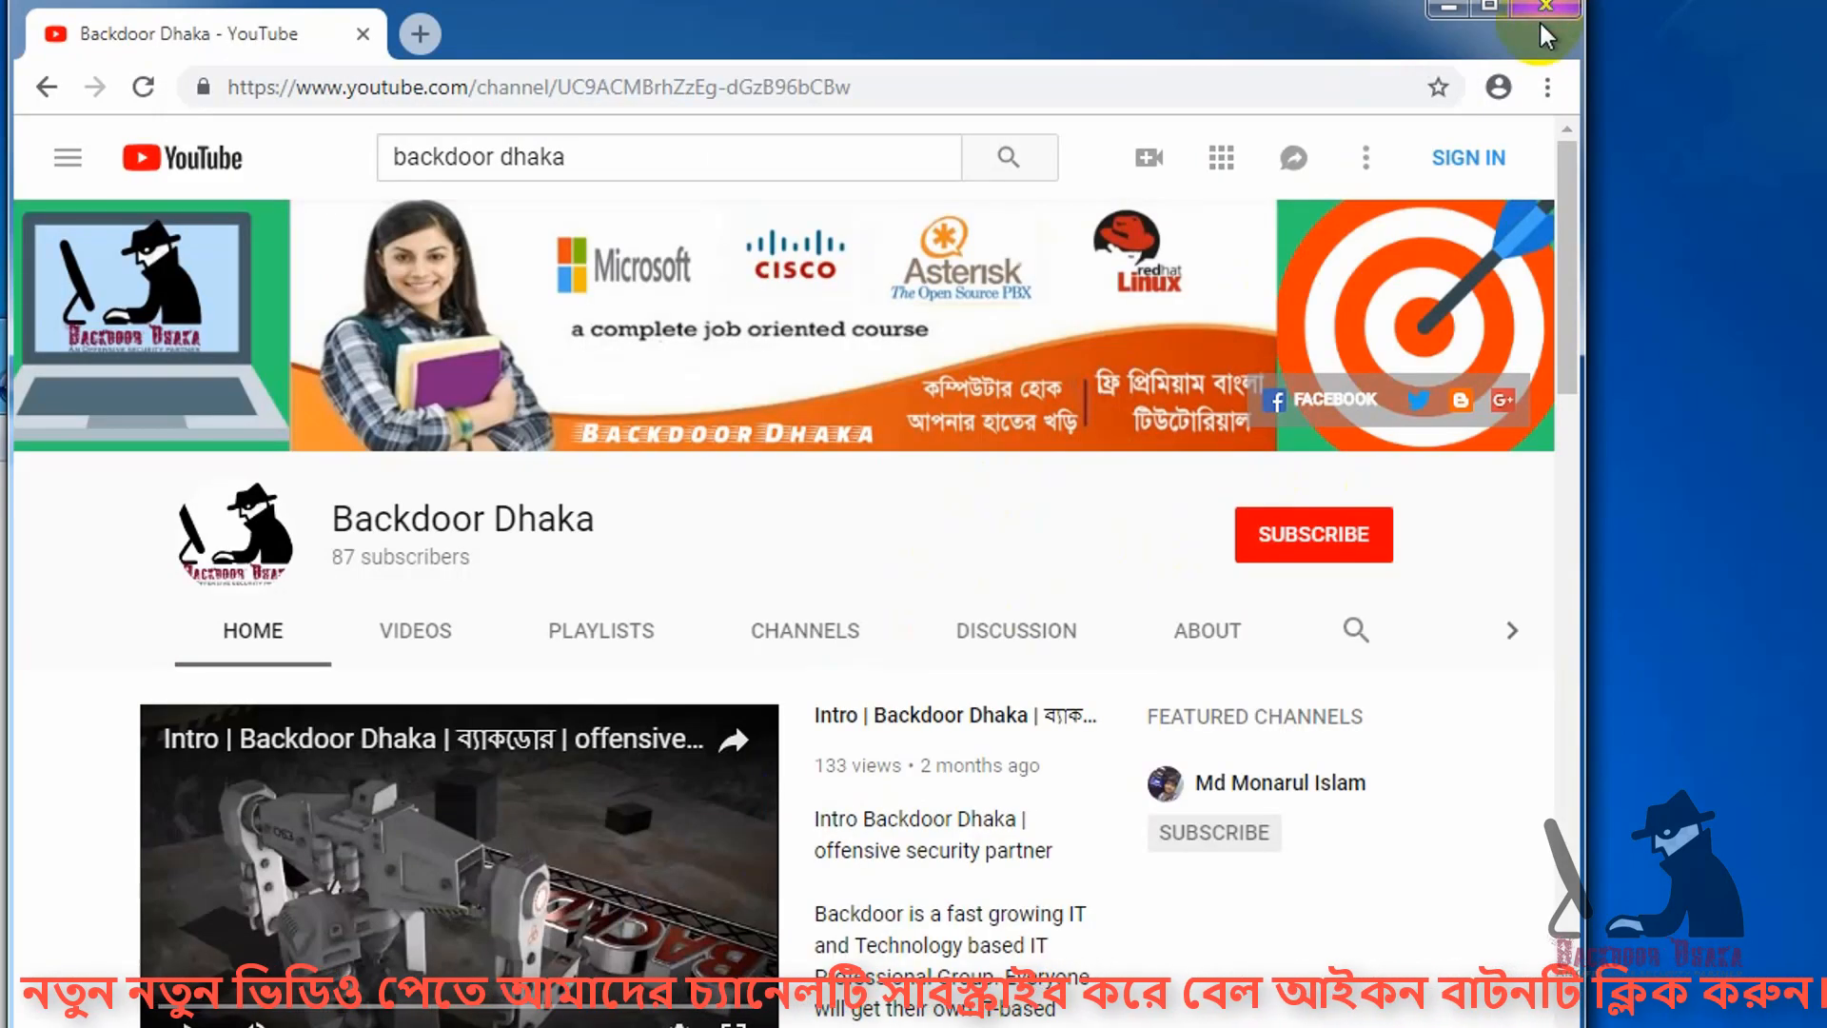
left_click(1544, 8)
left_click(1437, 339)
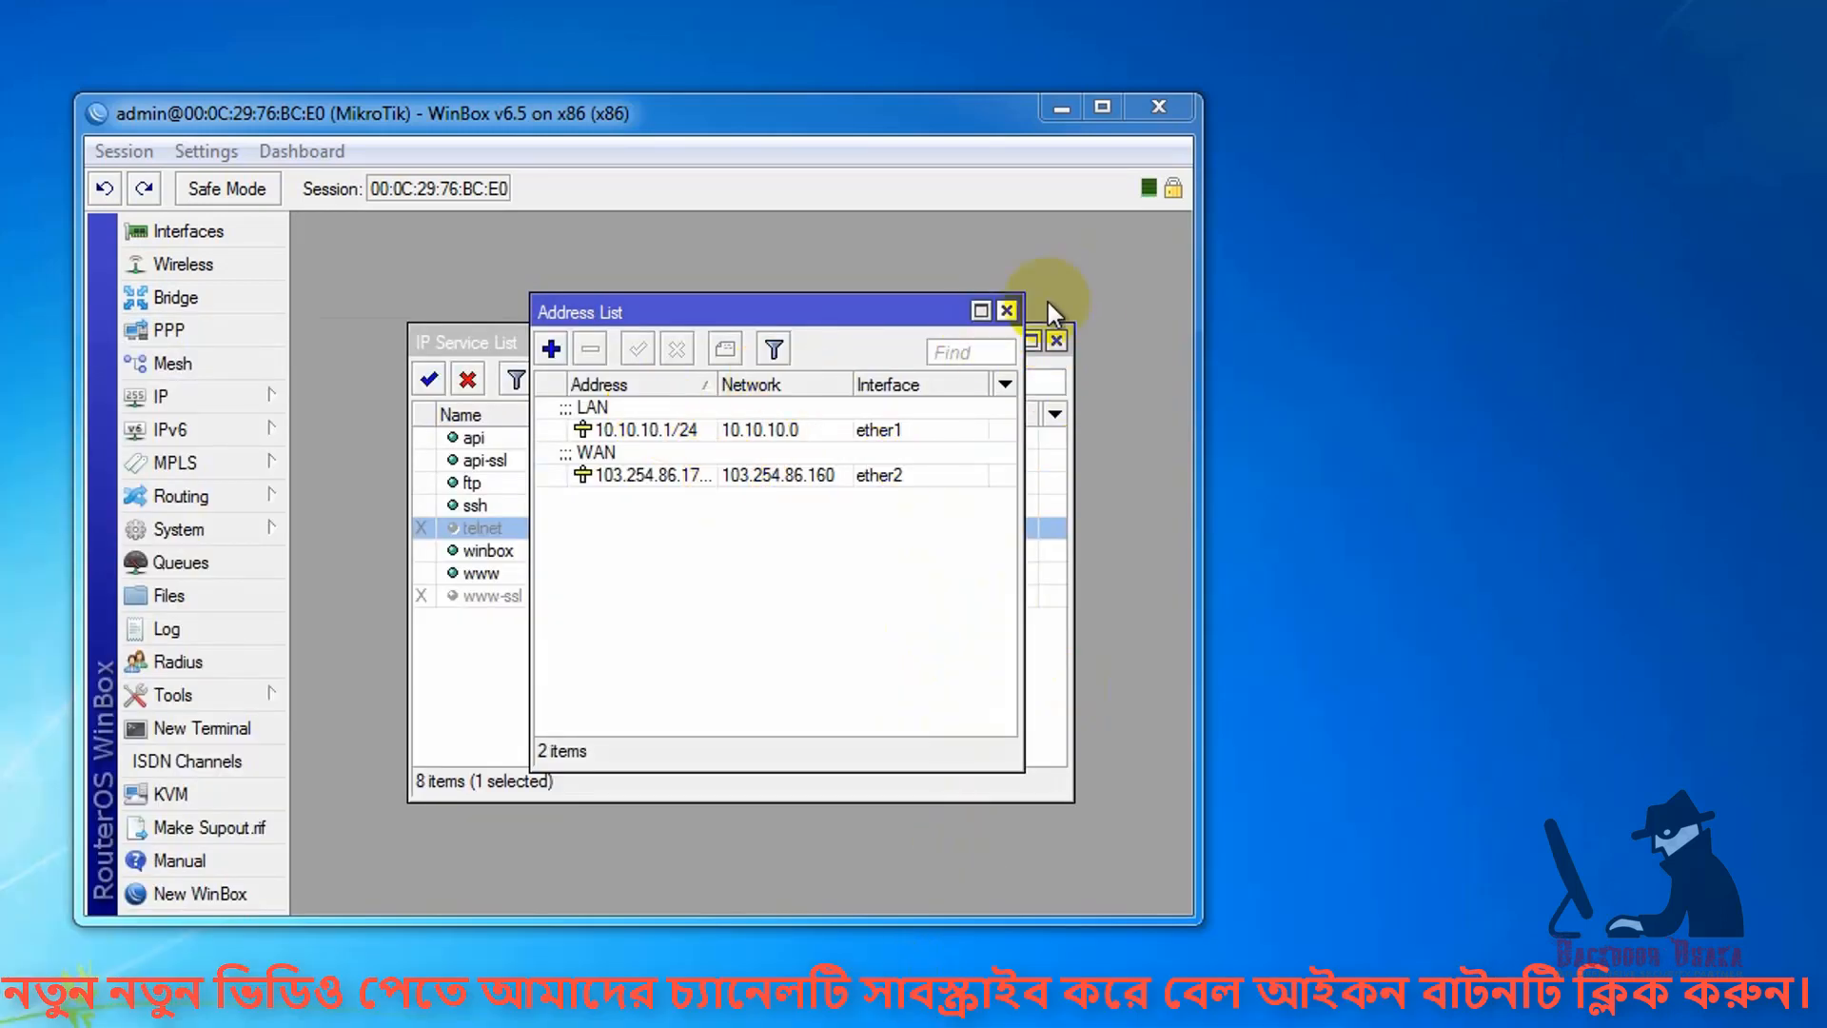
left_click(1008, 310)
left_click(1053, 340)
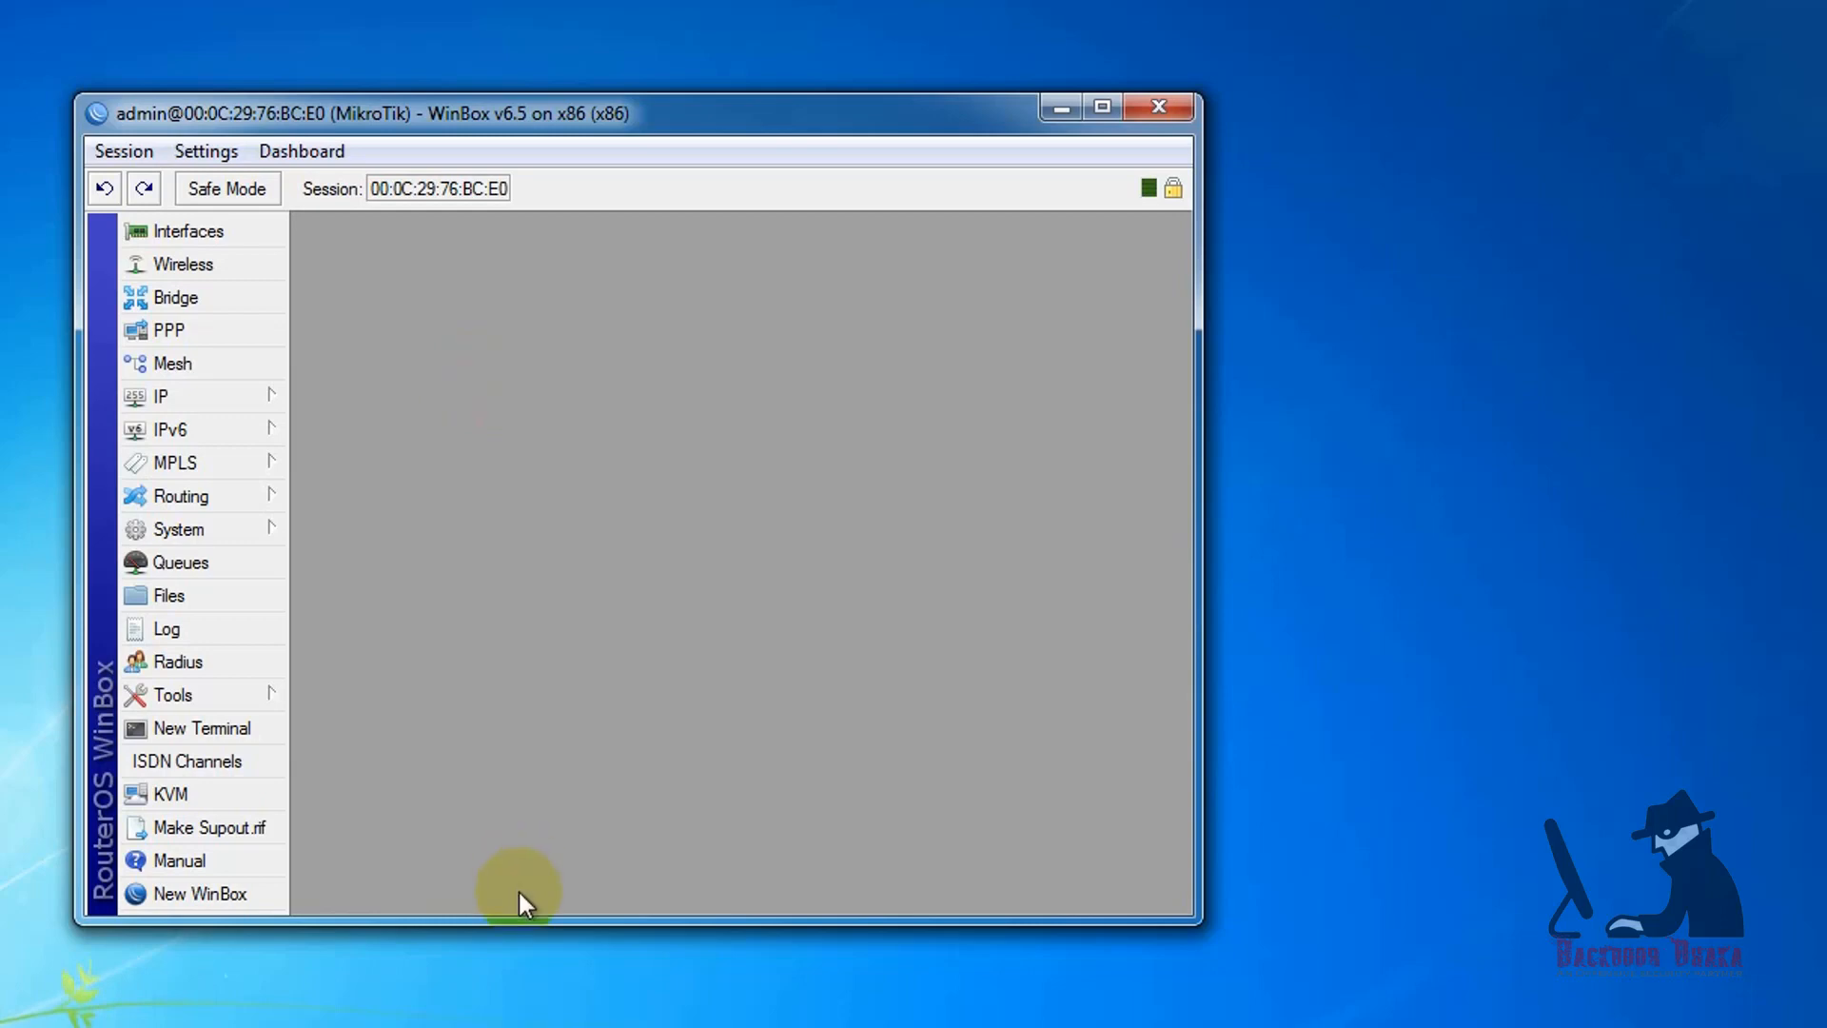
Step: Add a DHCP client on interface ether2 in WinBox, keeping peer DNS, peer NTP and the default route enabled
left_click(224, 396)
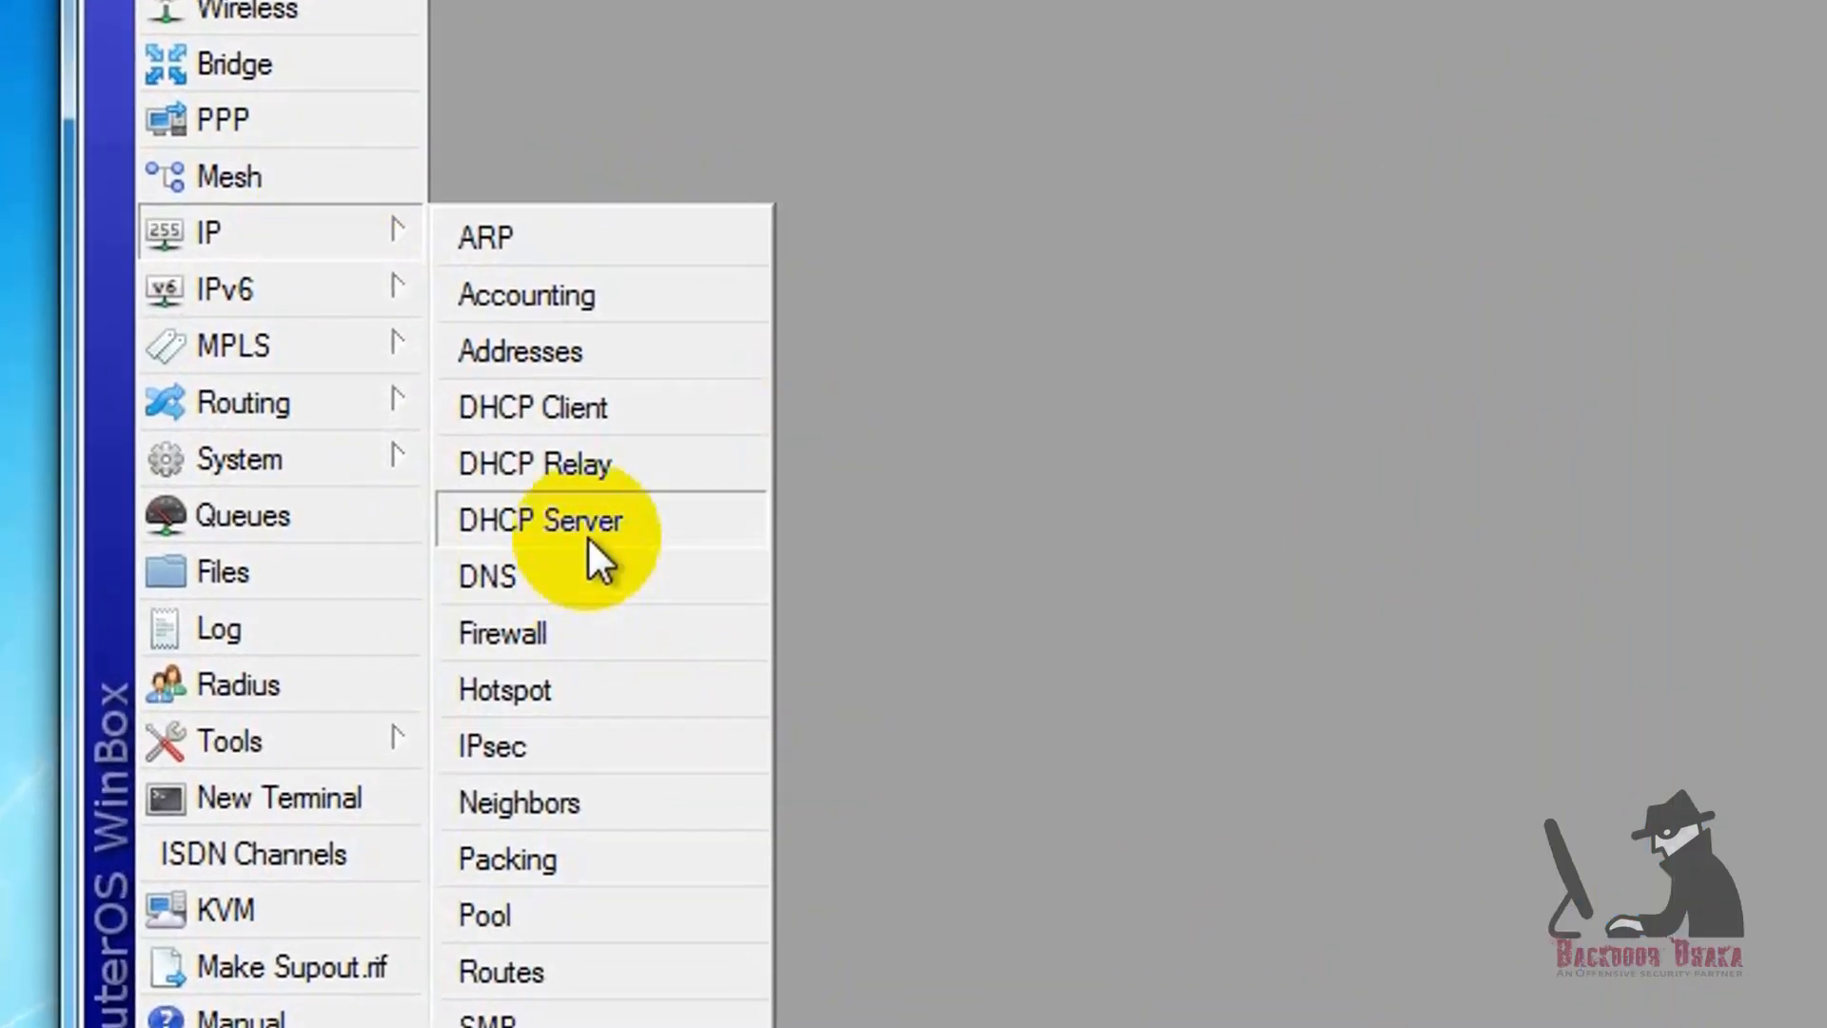
left_click(580, 419)
left_click(638, 233)
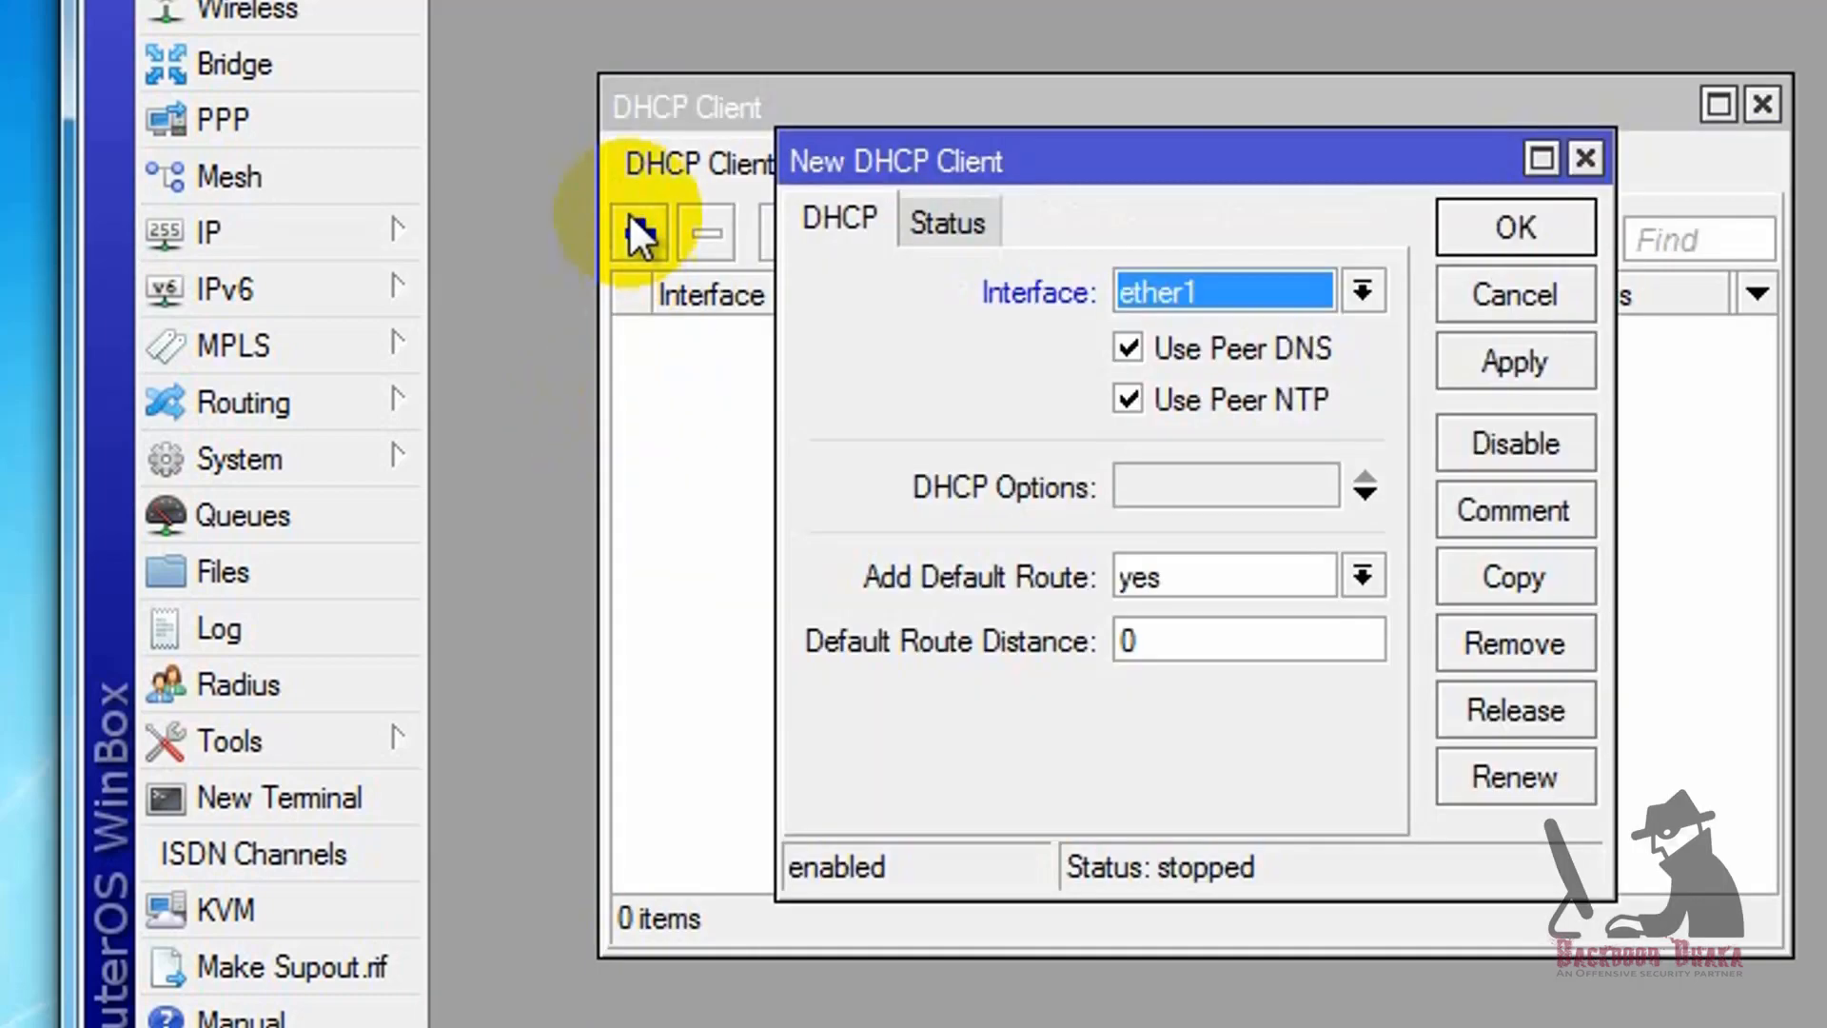
left_click(1344, 295)
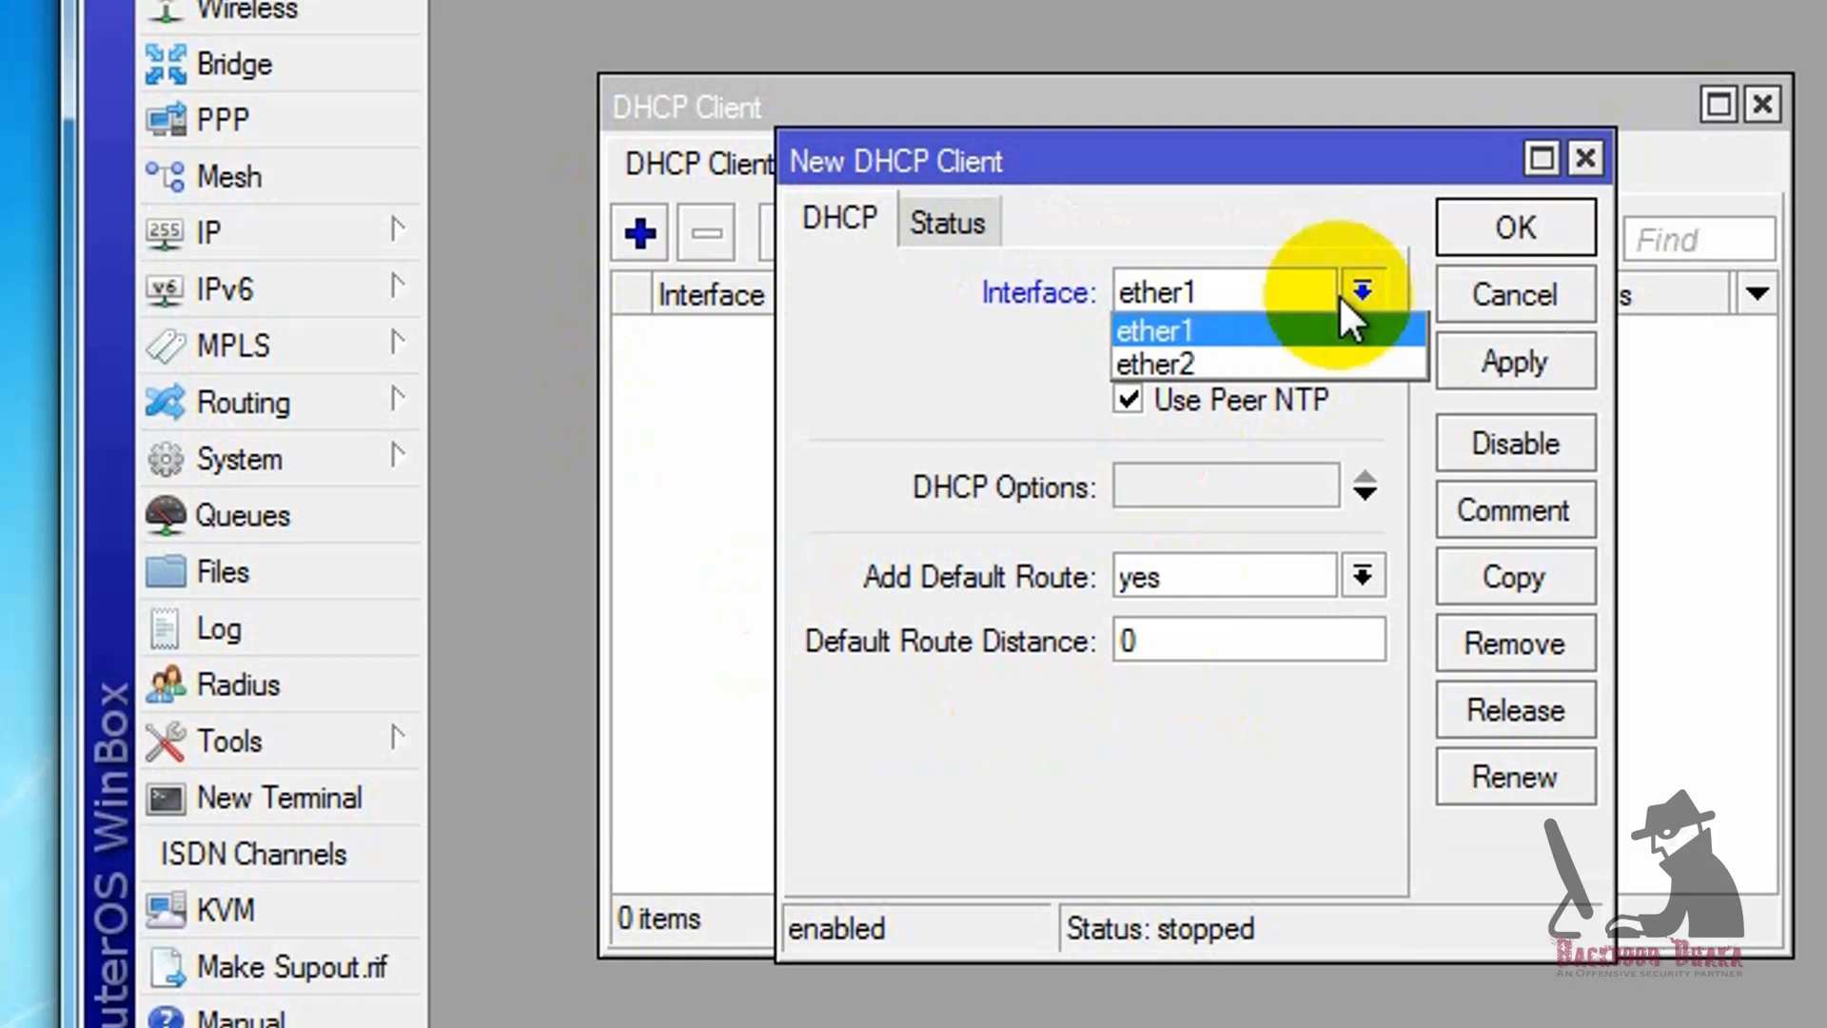
left_click(1185, 362)
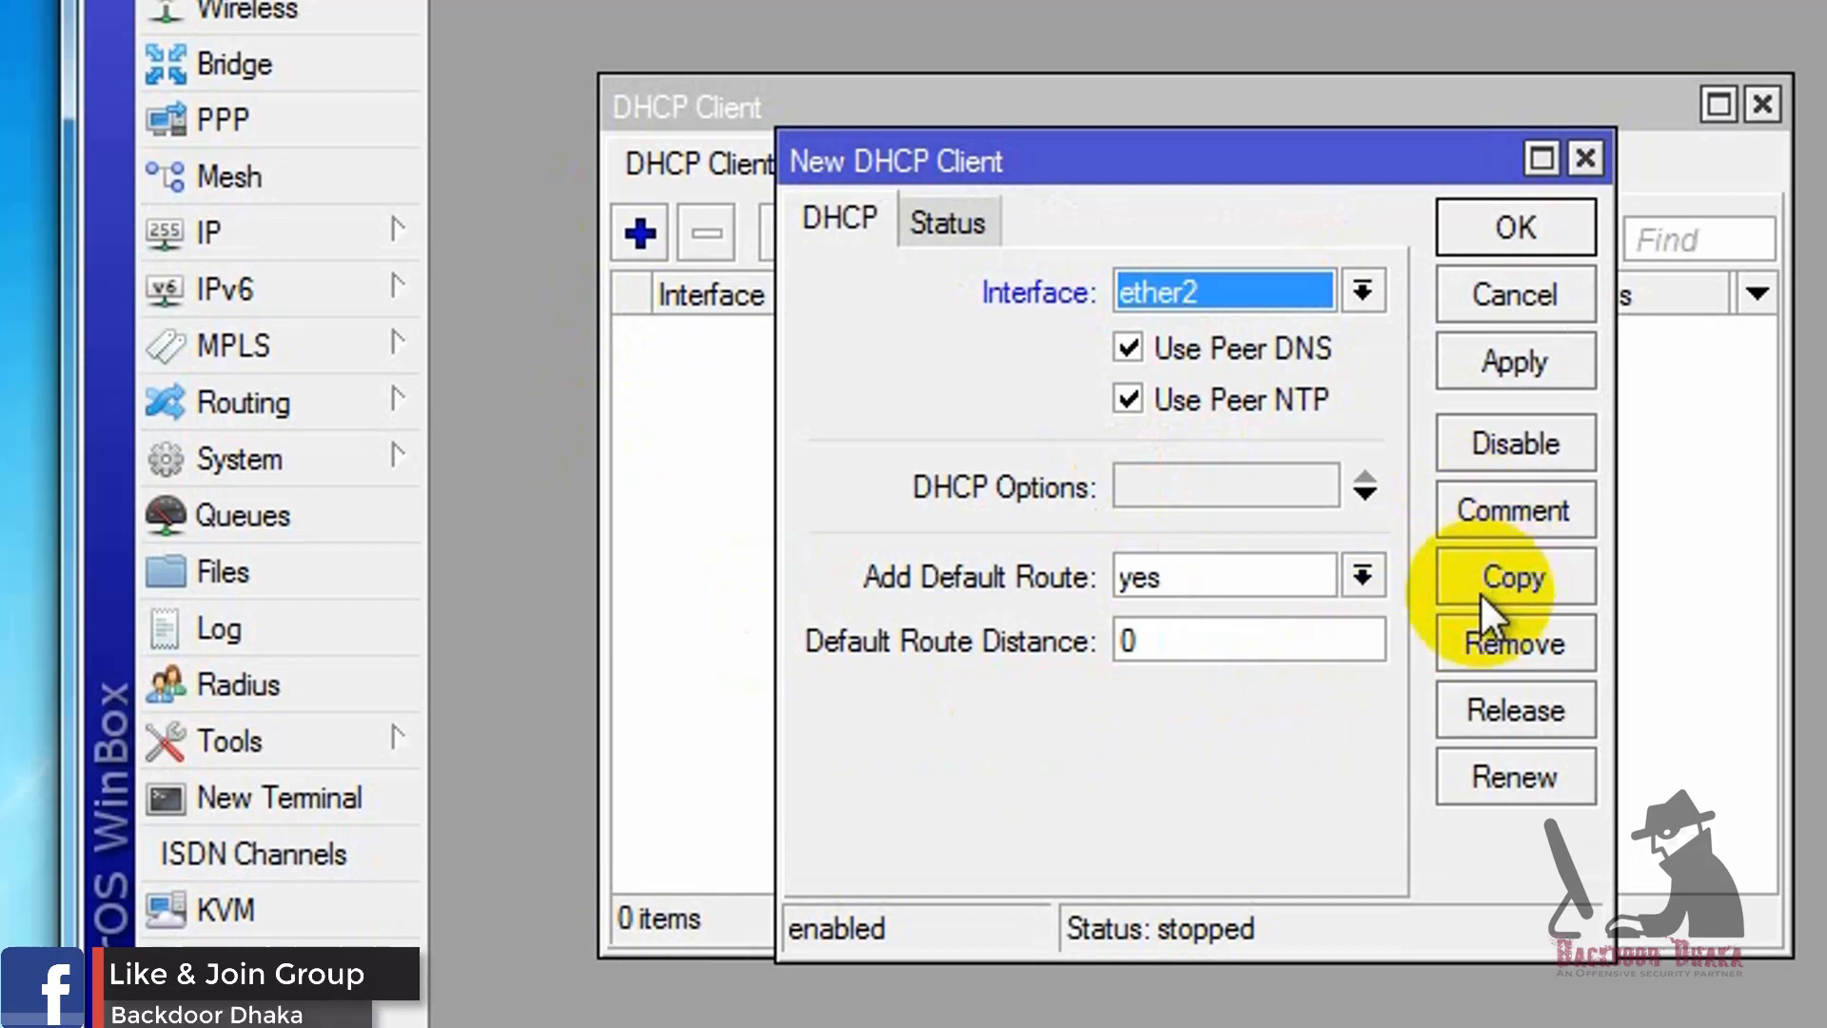
left_click(1519, 362)
left_click(1505, 225)
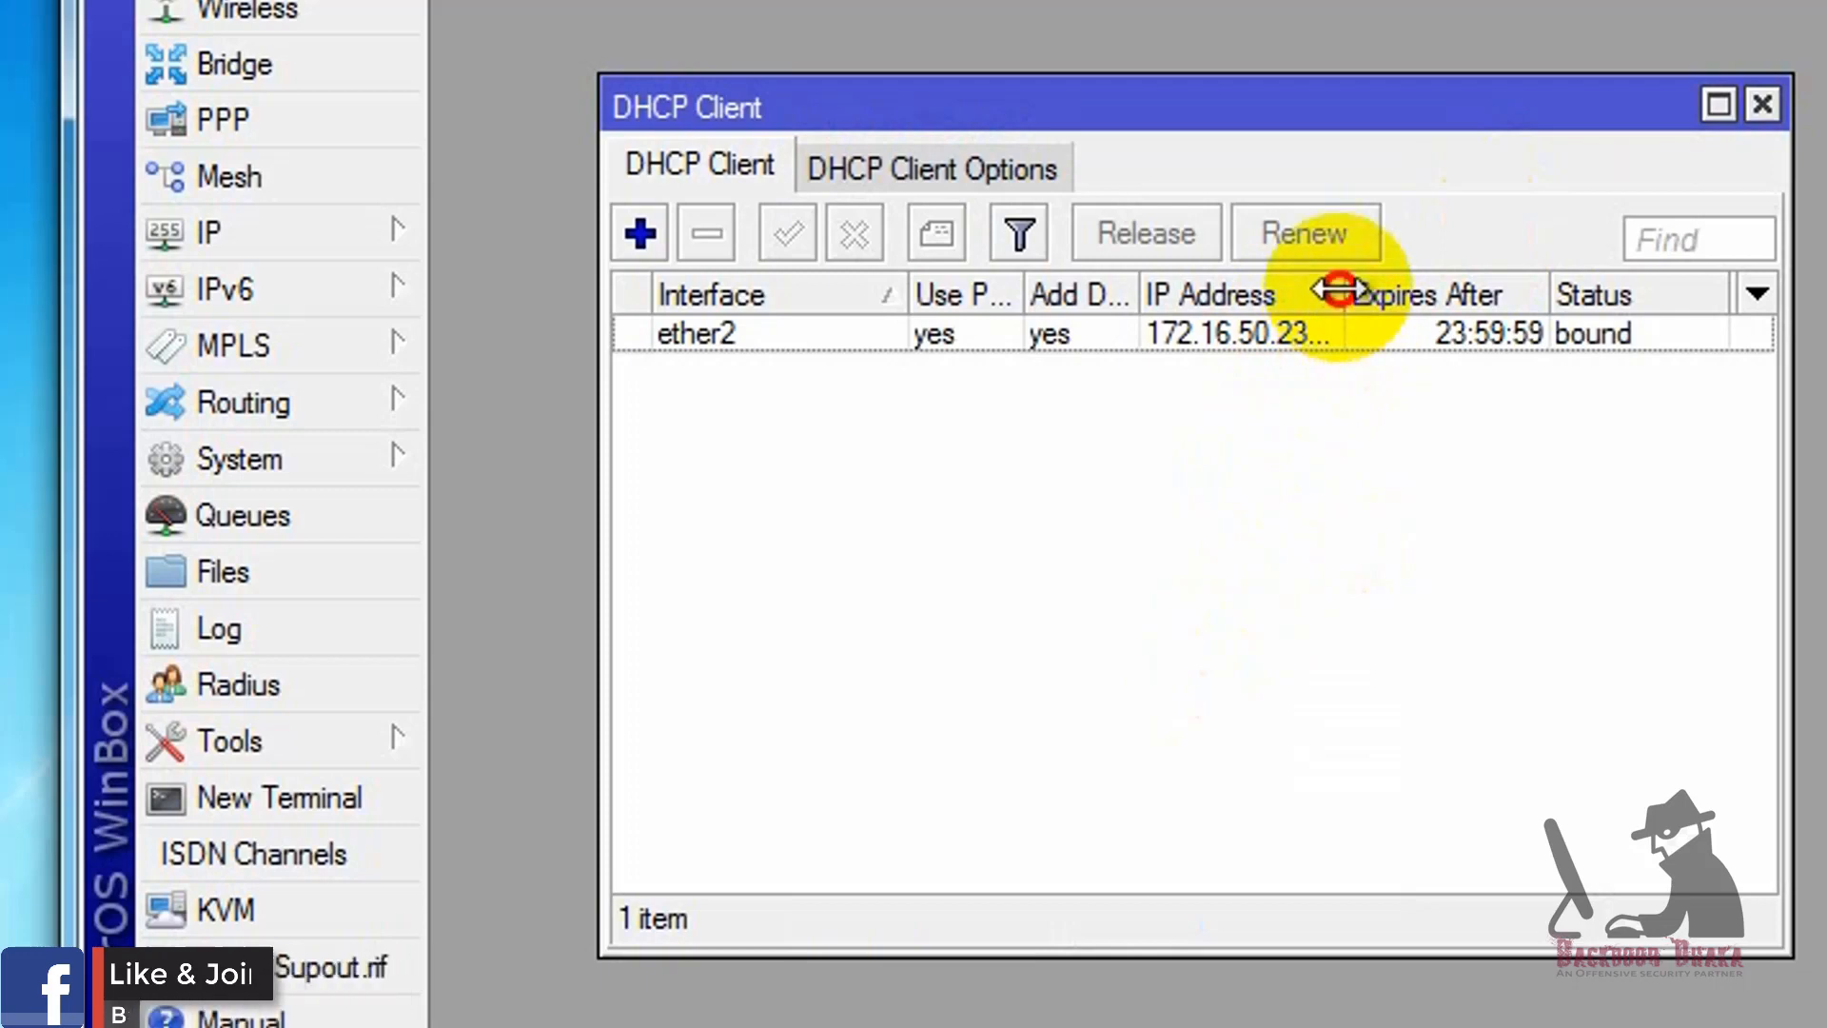
Step: Widen the IP Address column in the DHCP client list and check the full address leased to ether2
left_click_drag(1342, 314, 1439, 312)
left_click(1281, 335)
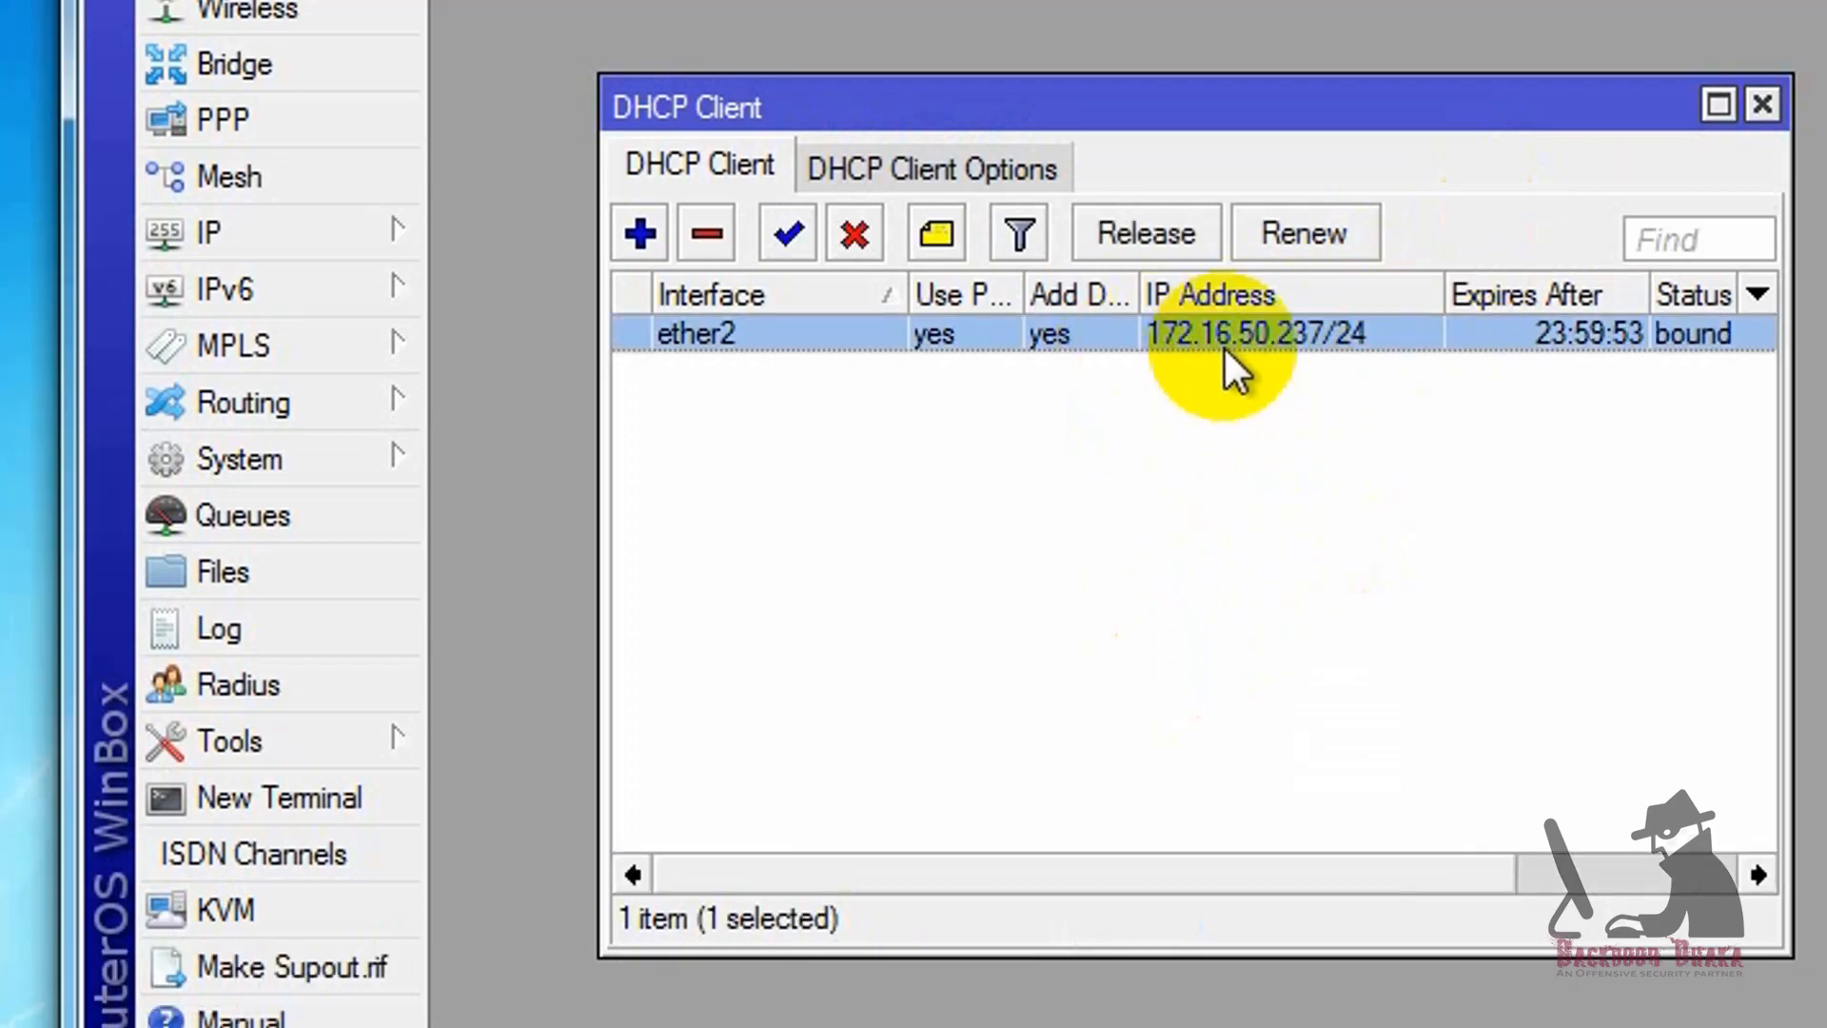
mouse_move(1226, 350)
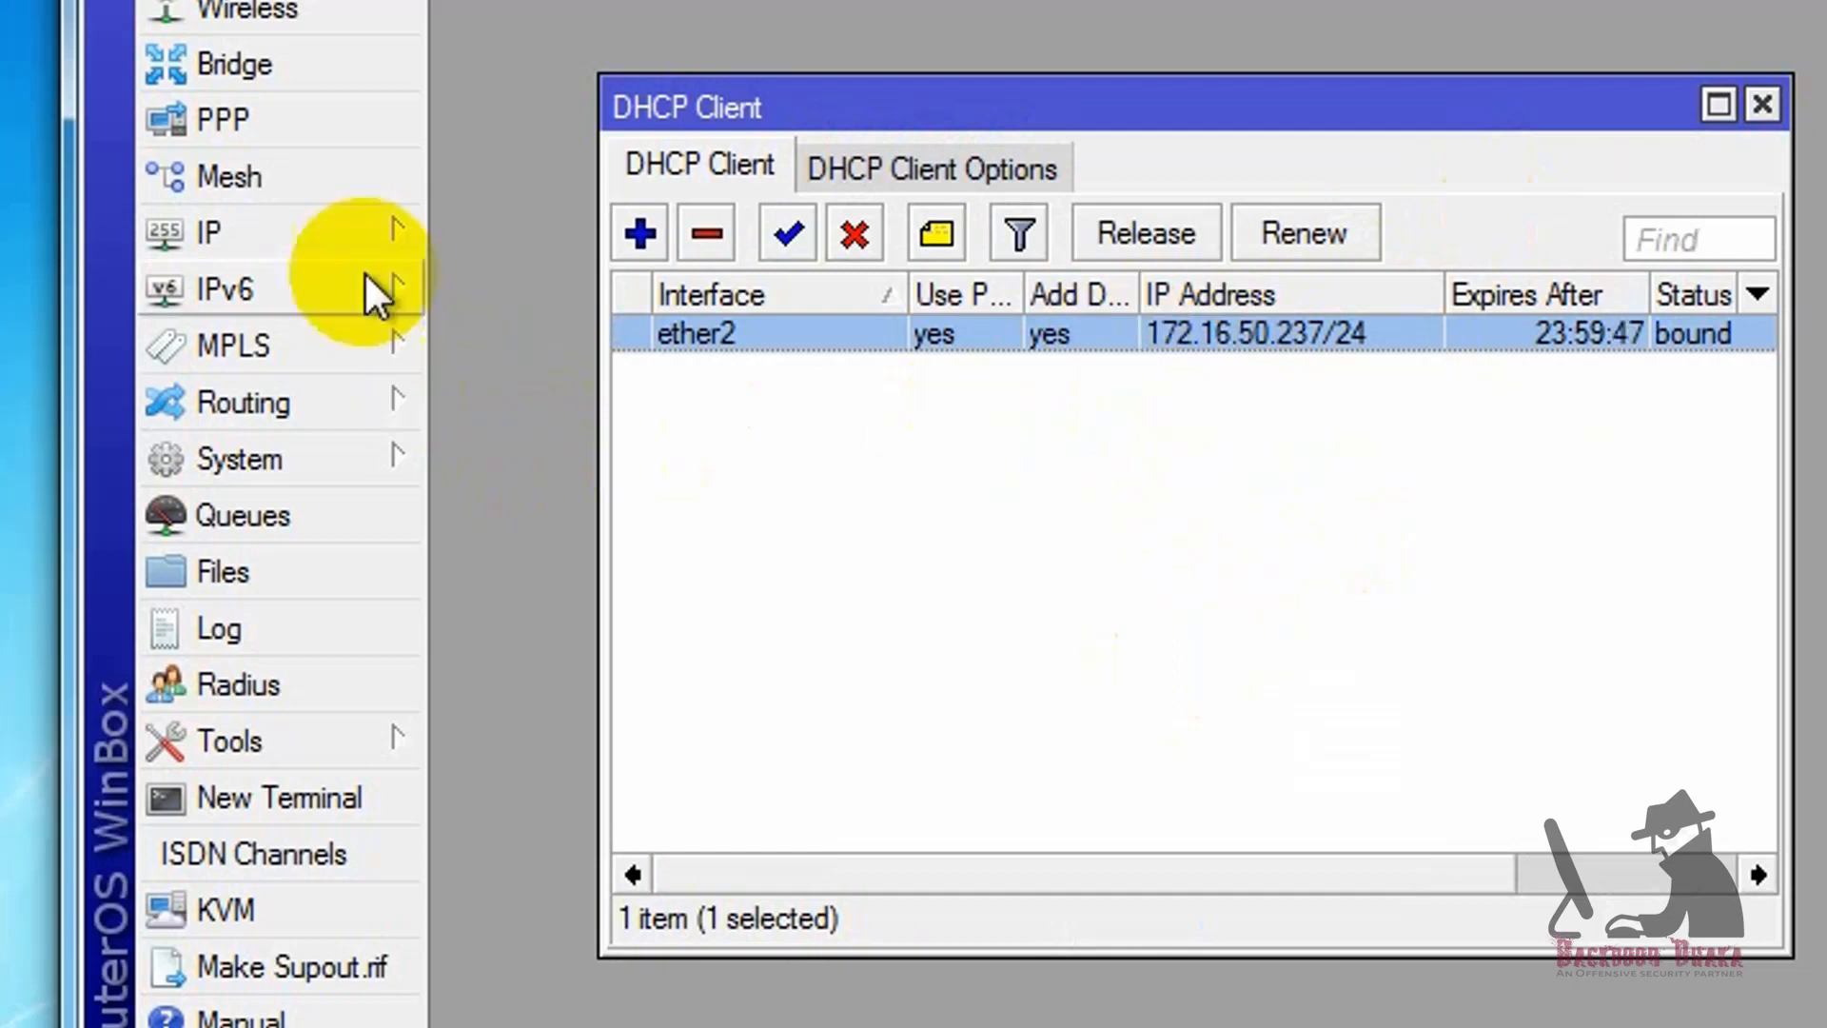
Step: Disable the static WAN address on ether2 in the IP address list, and widen the Address column to read the dynamic entry
left_click(389, 238)
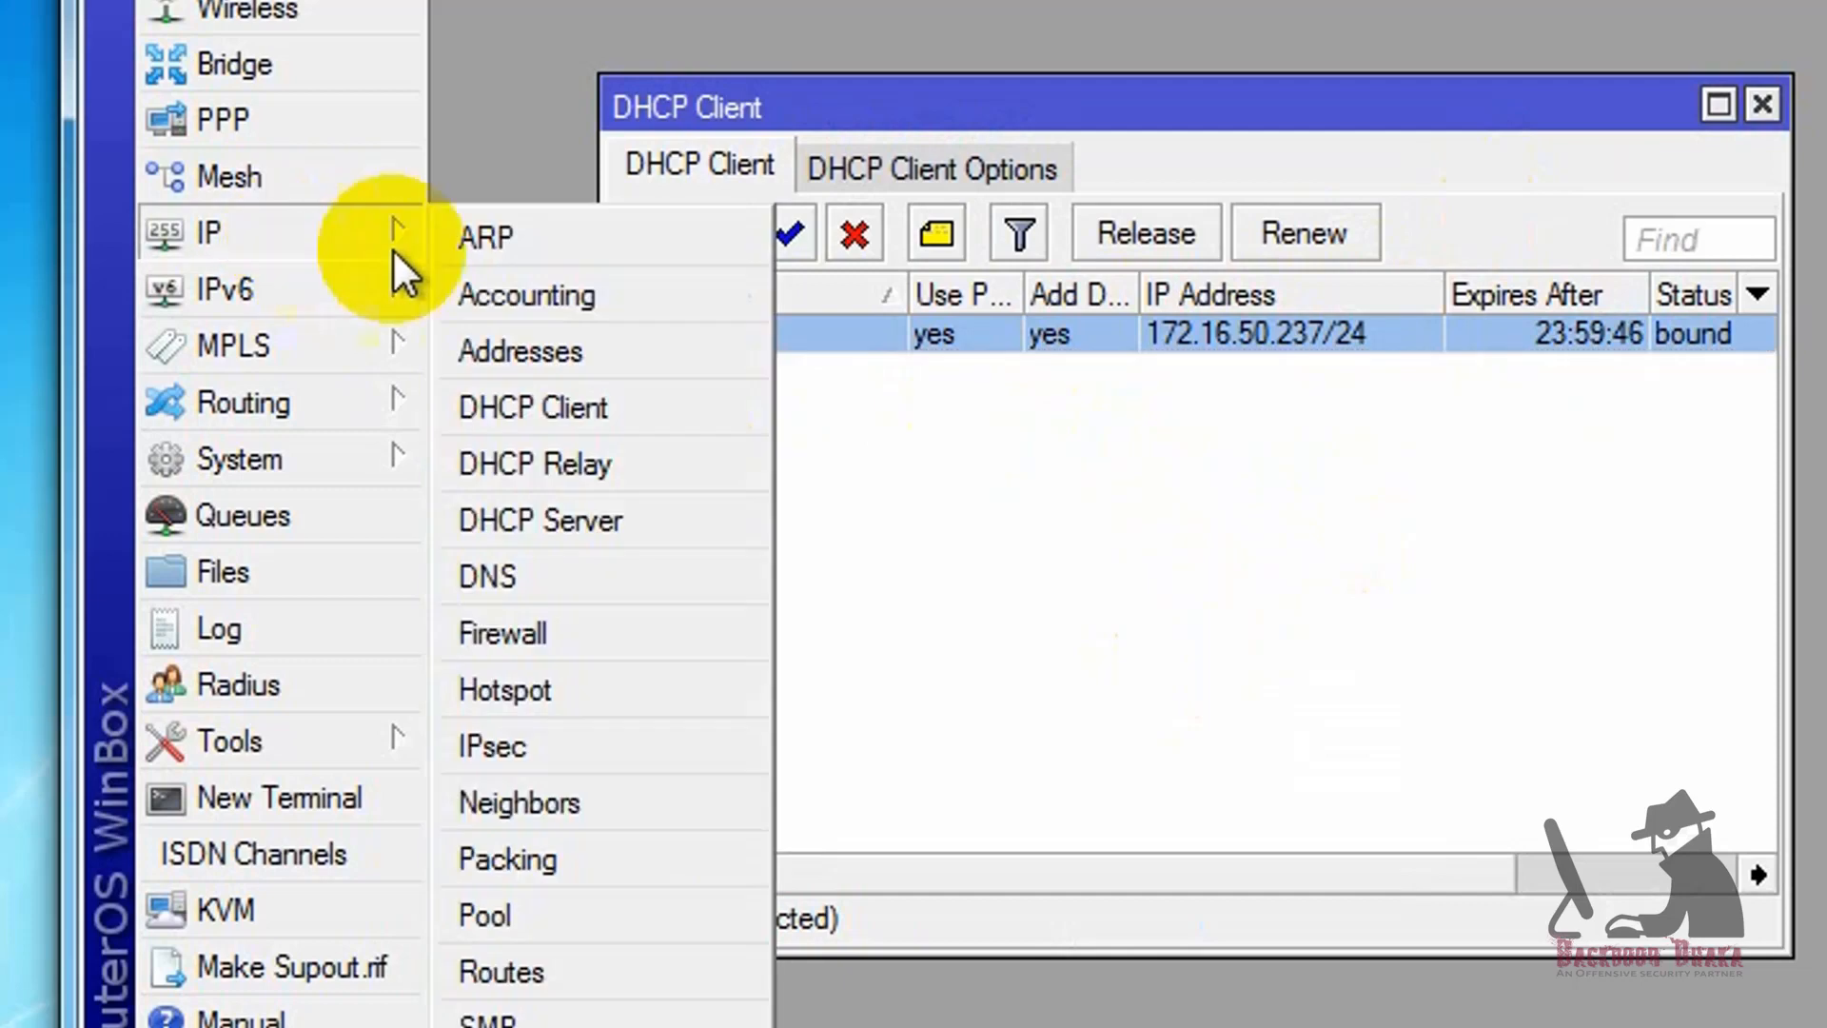
left_click(571, 361)
left_click(1004, 357)
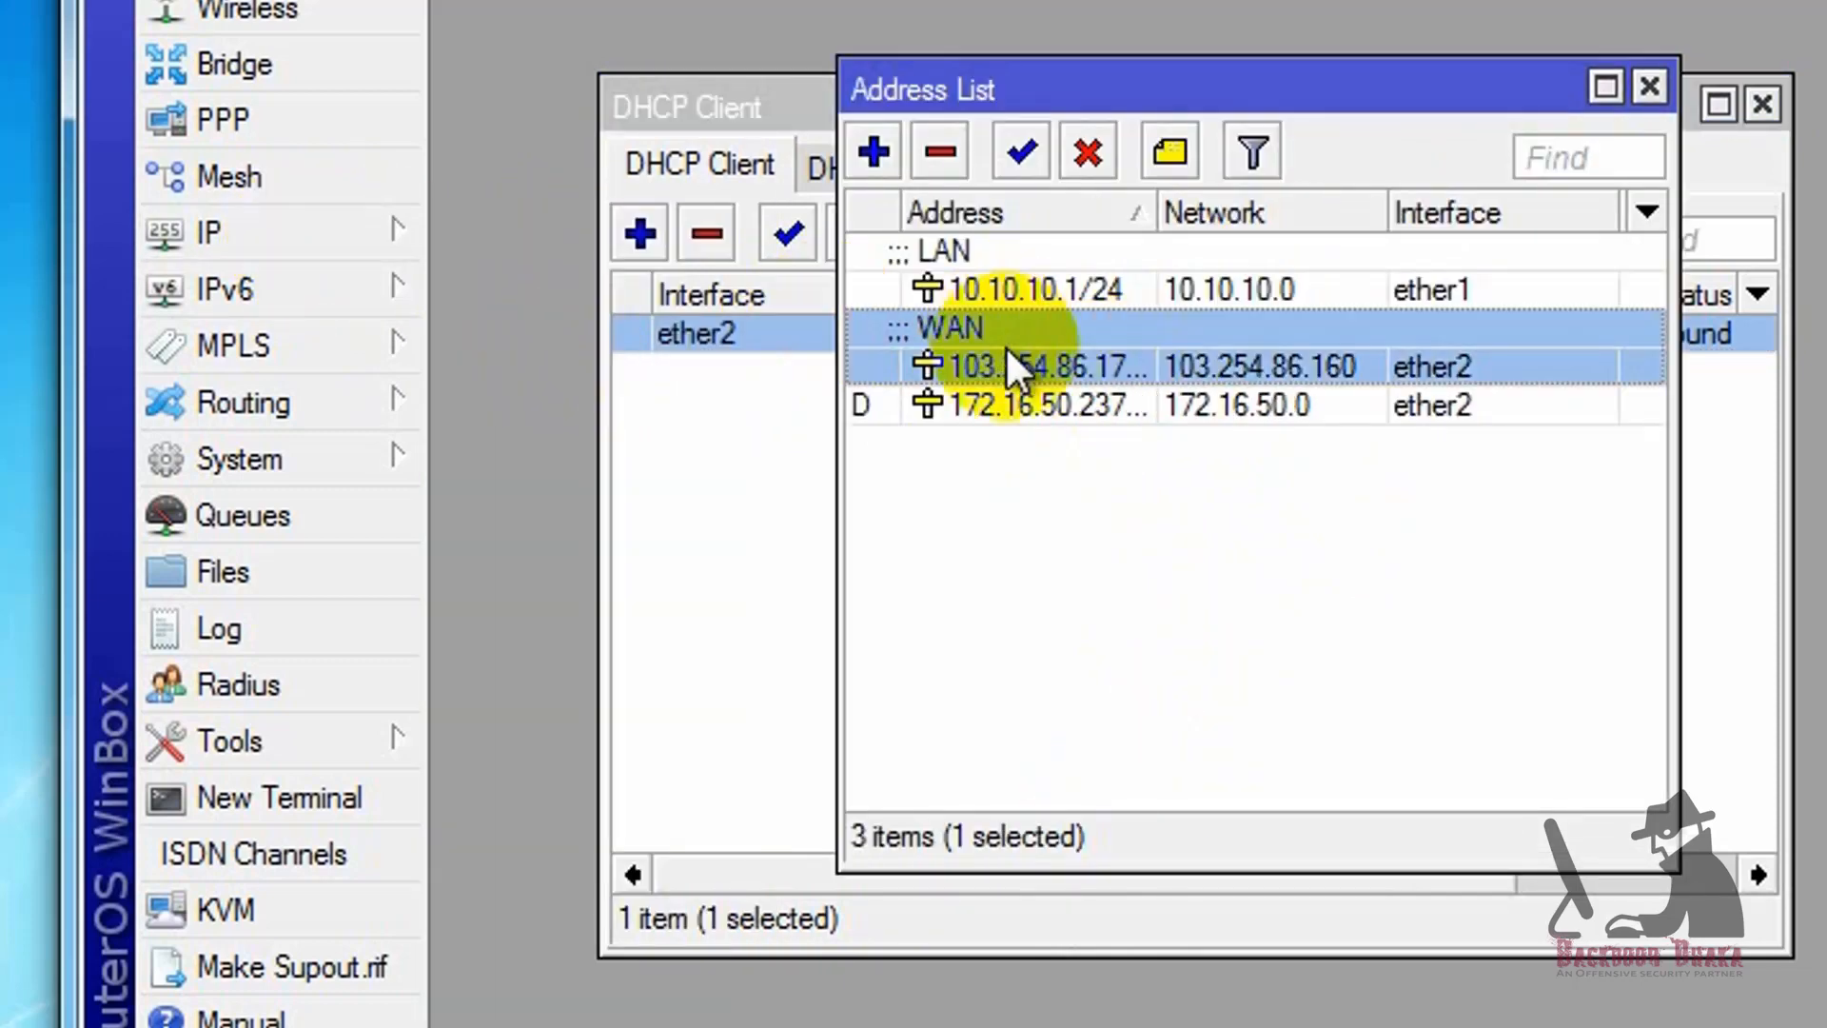
left_click(1087, 152)
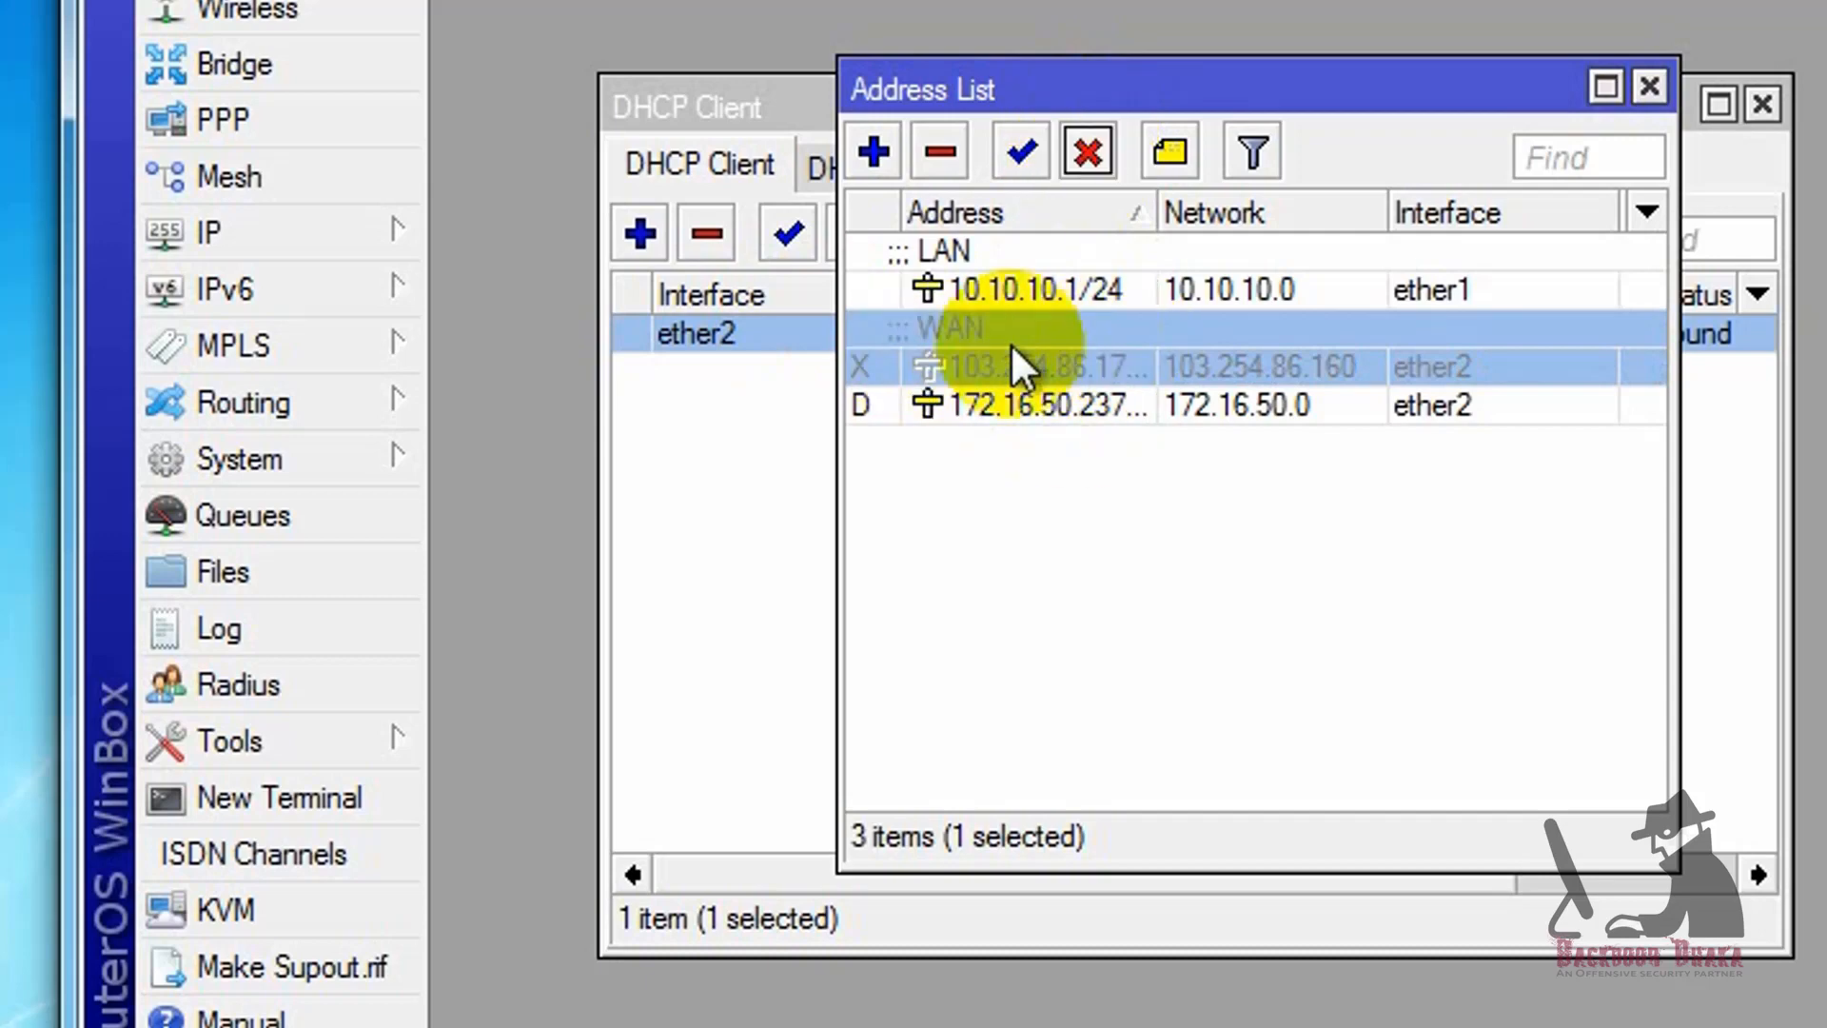
left_click(1075, 404)
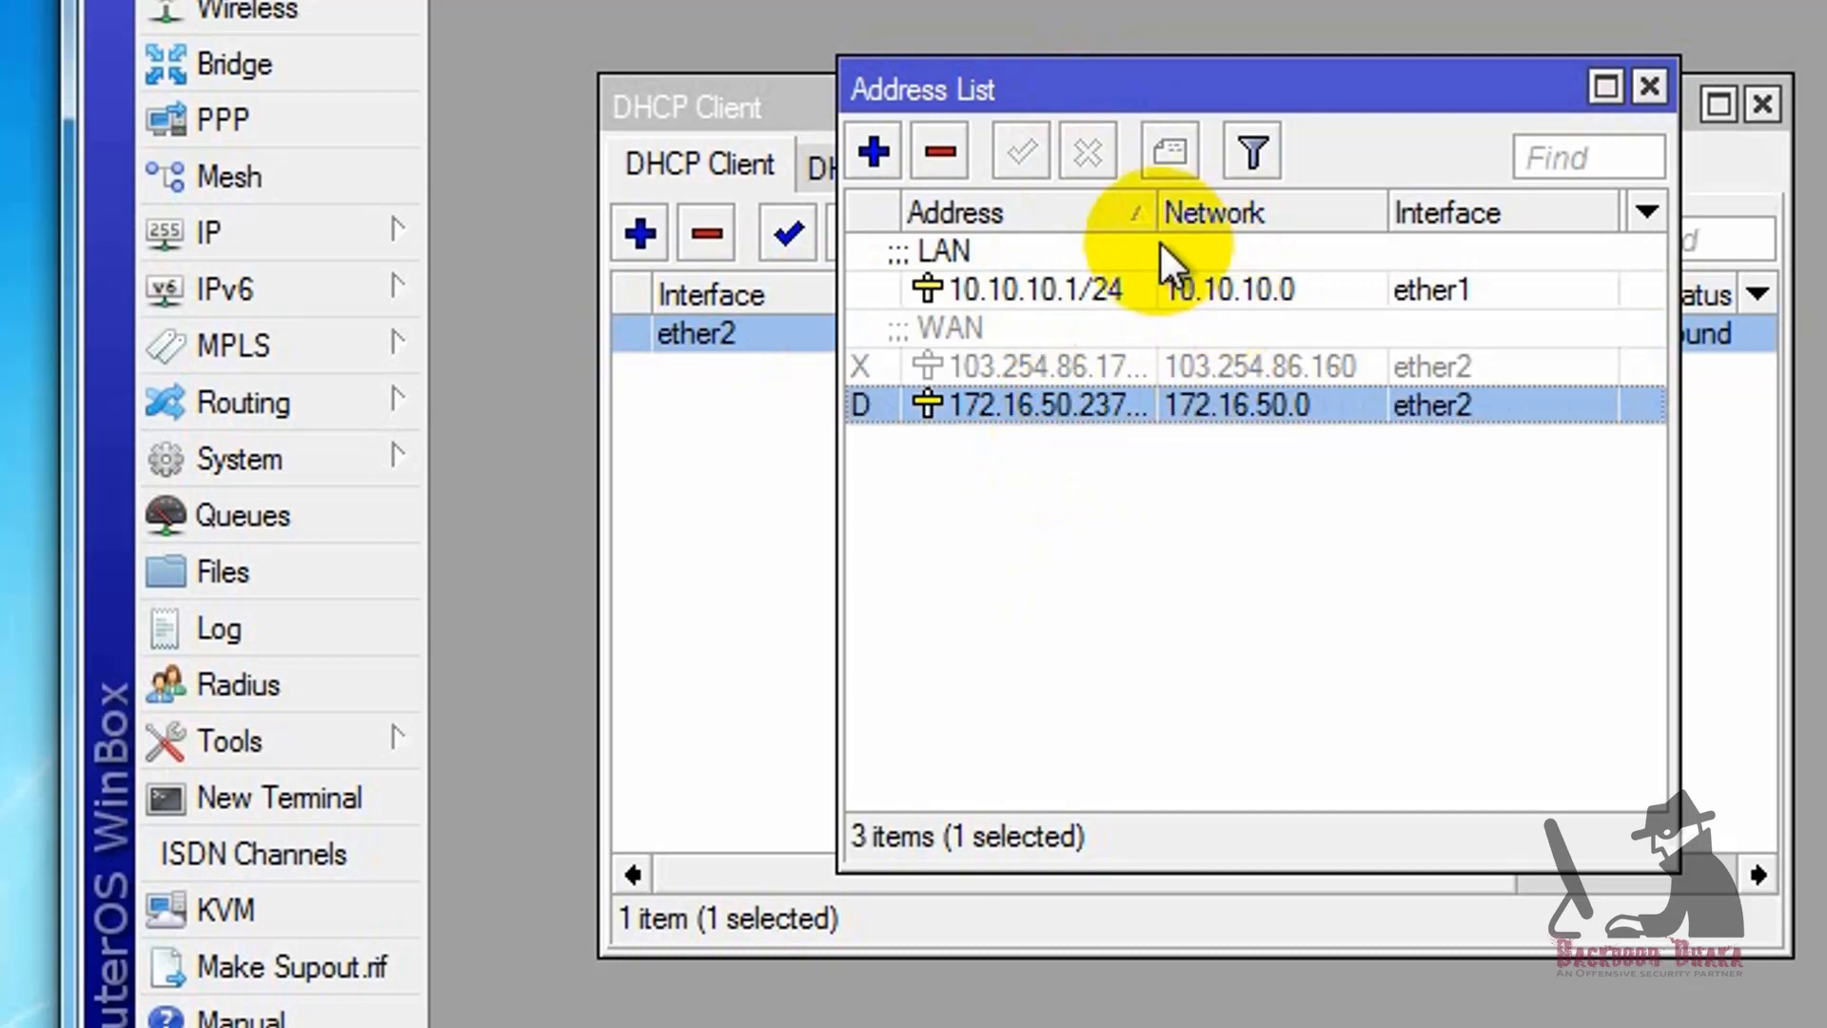
left_click_drag(1154, 213, 1227, 215)
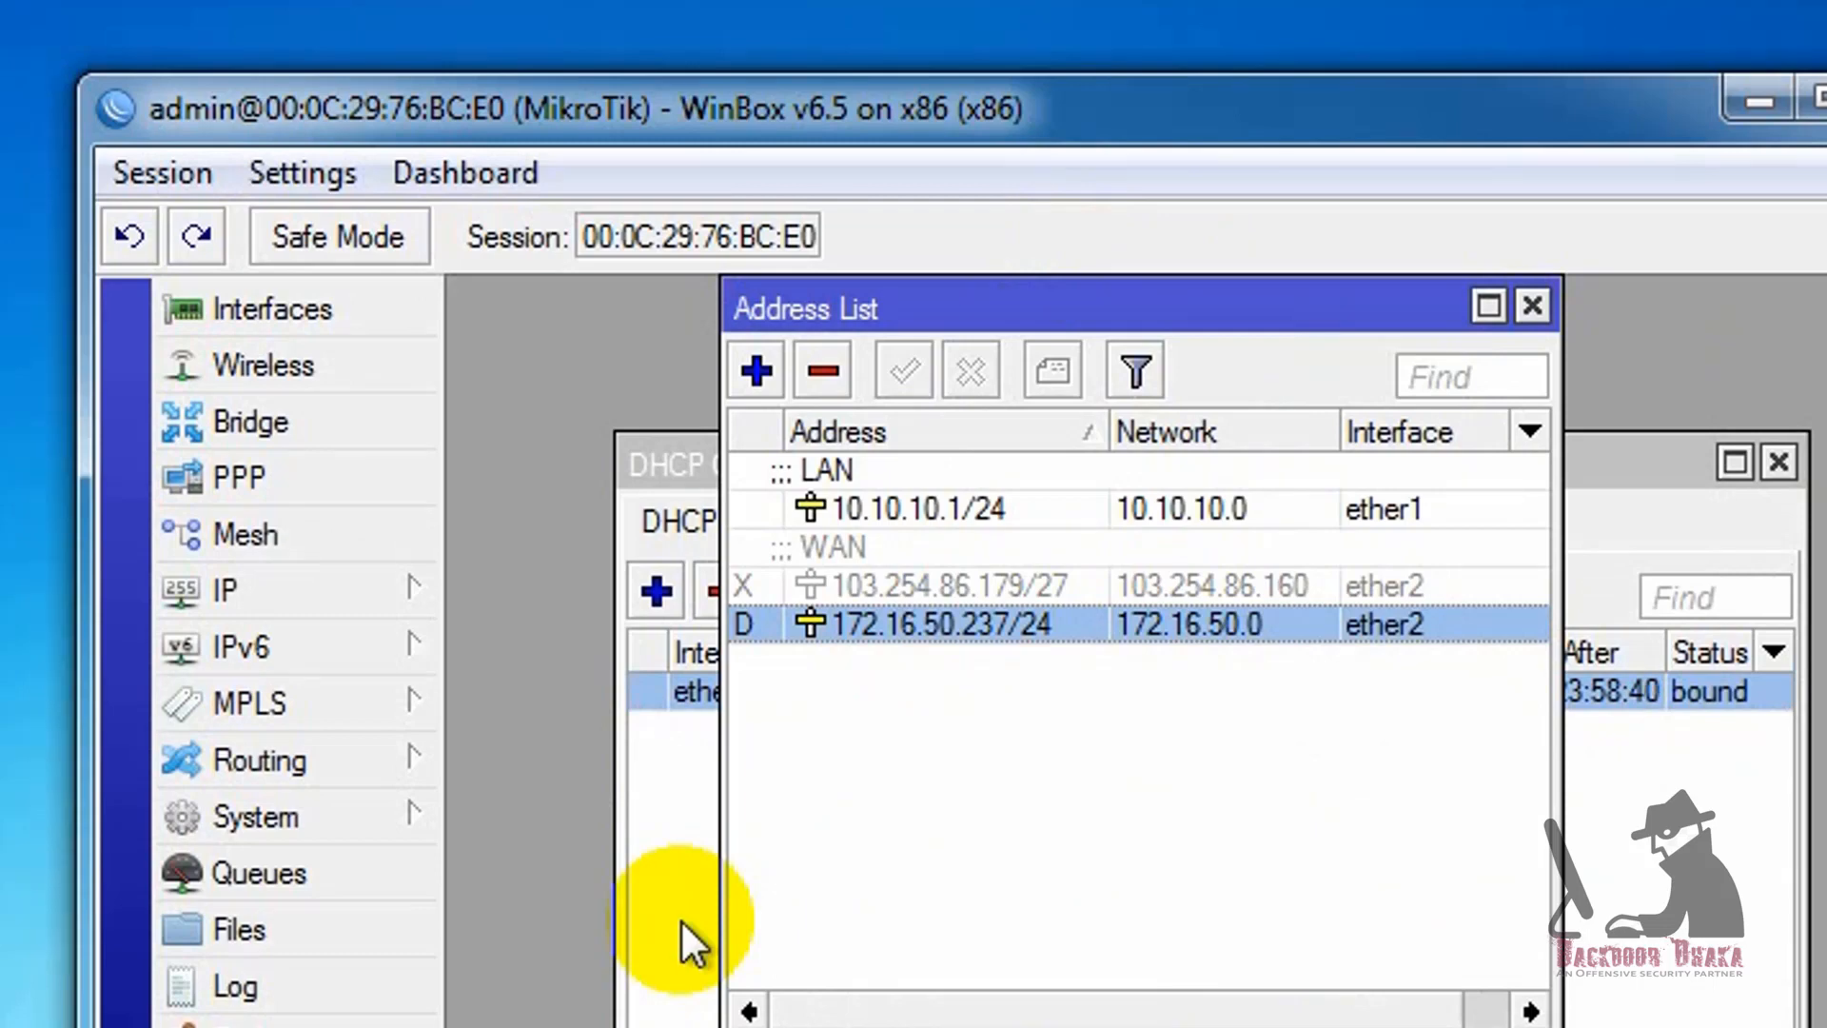
Step: Start a new PPPoE Client interface from the interface list and assign it to ether2
left_click(268, 326)
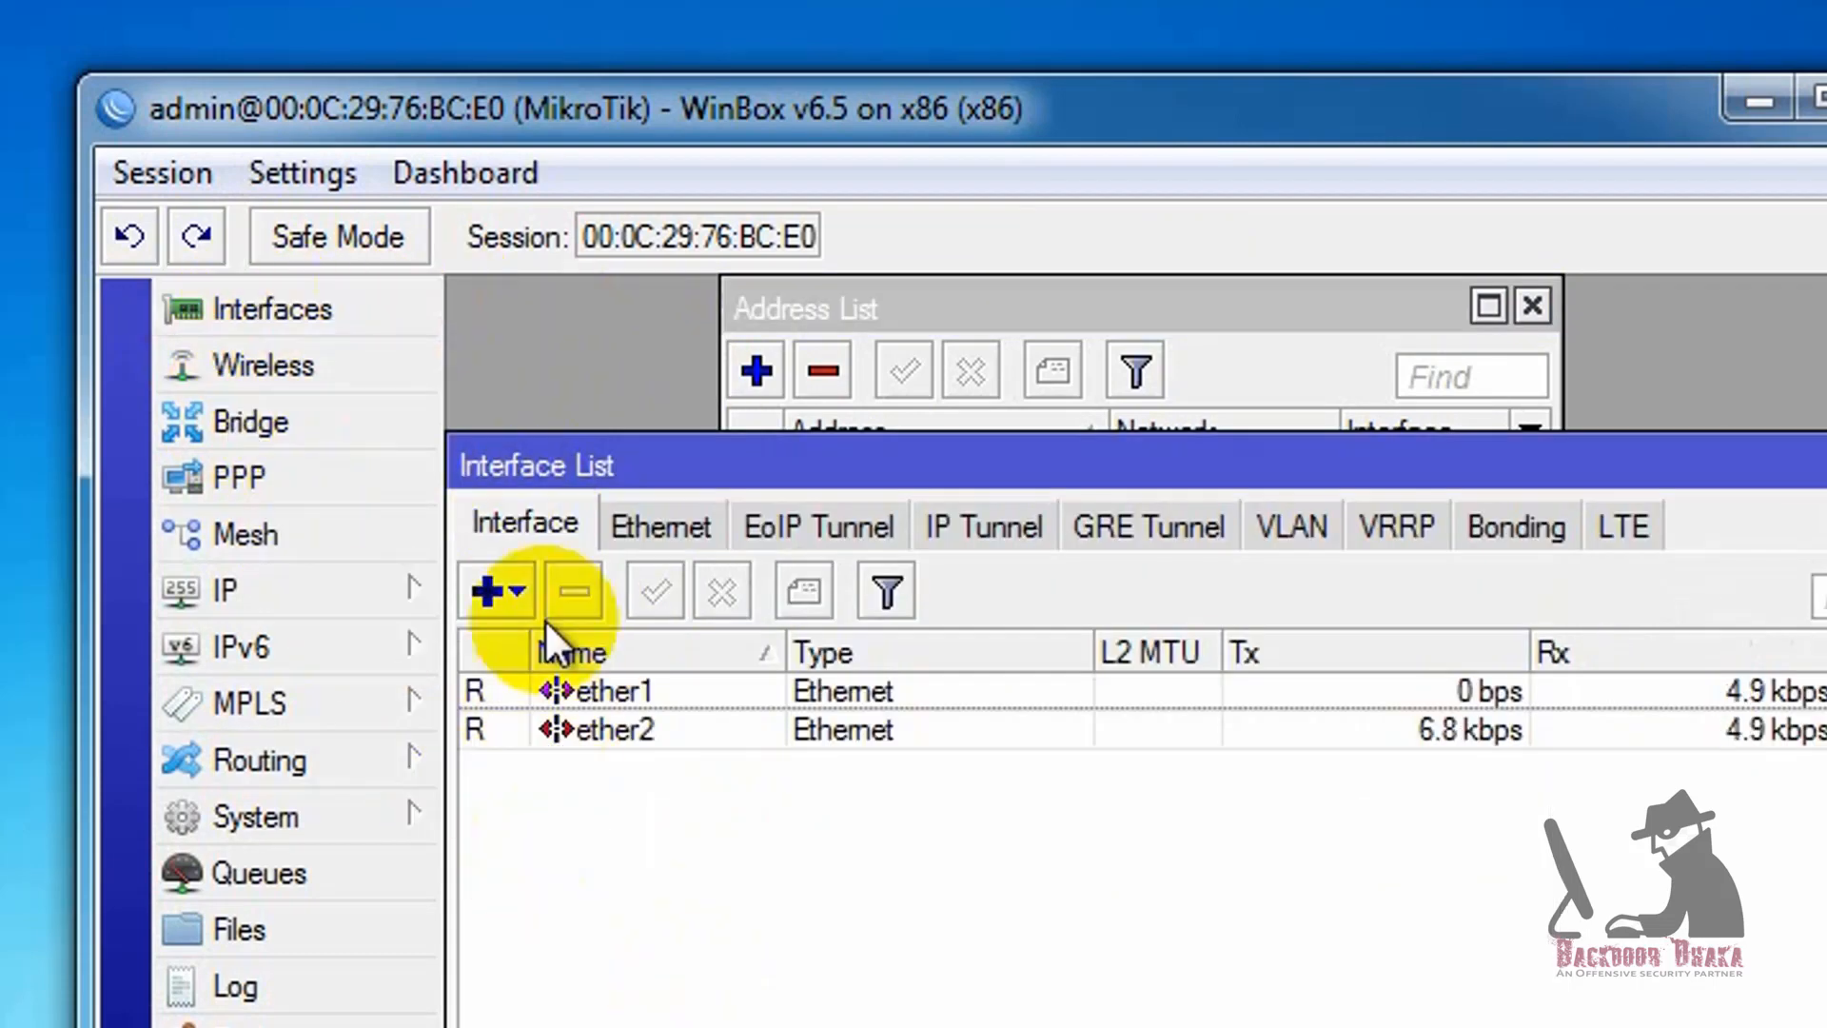
left_click(490, 590)
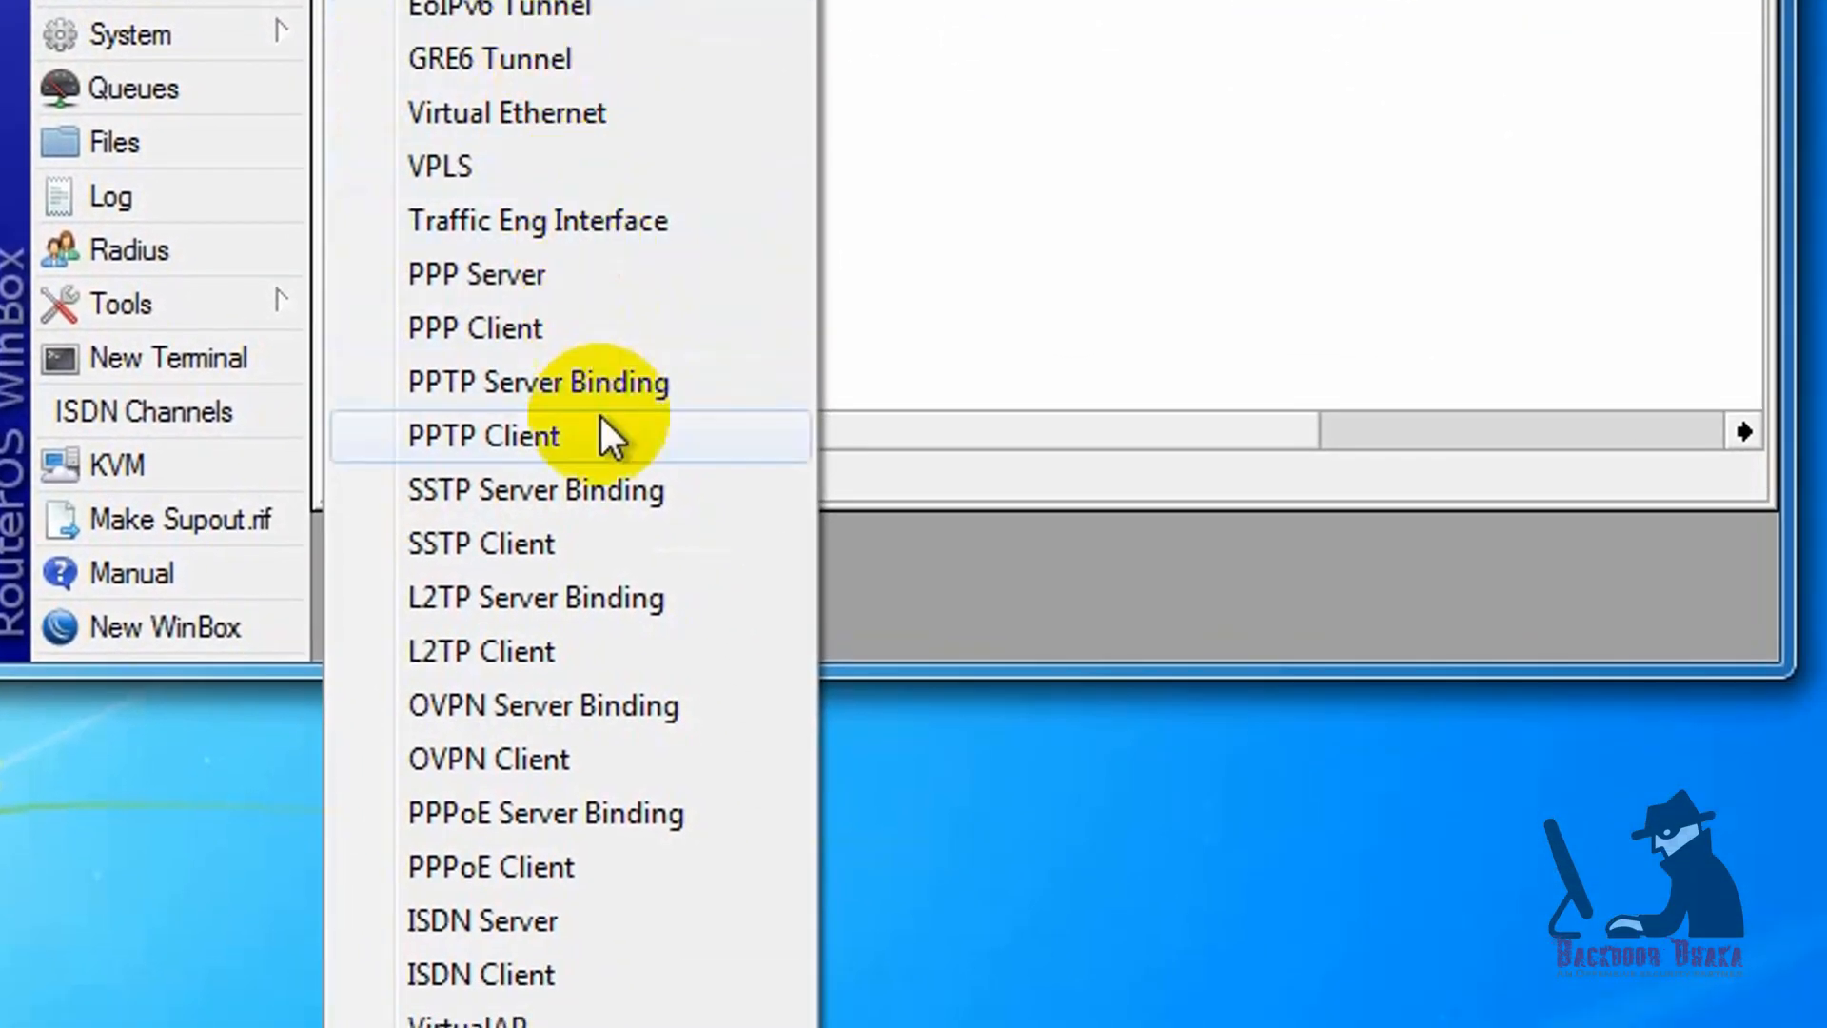
left_click(506, 868)
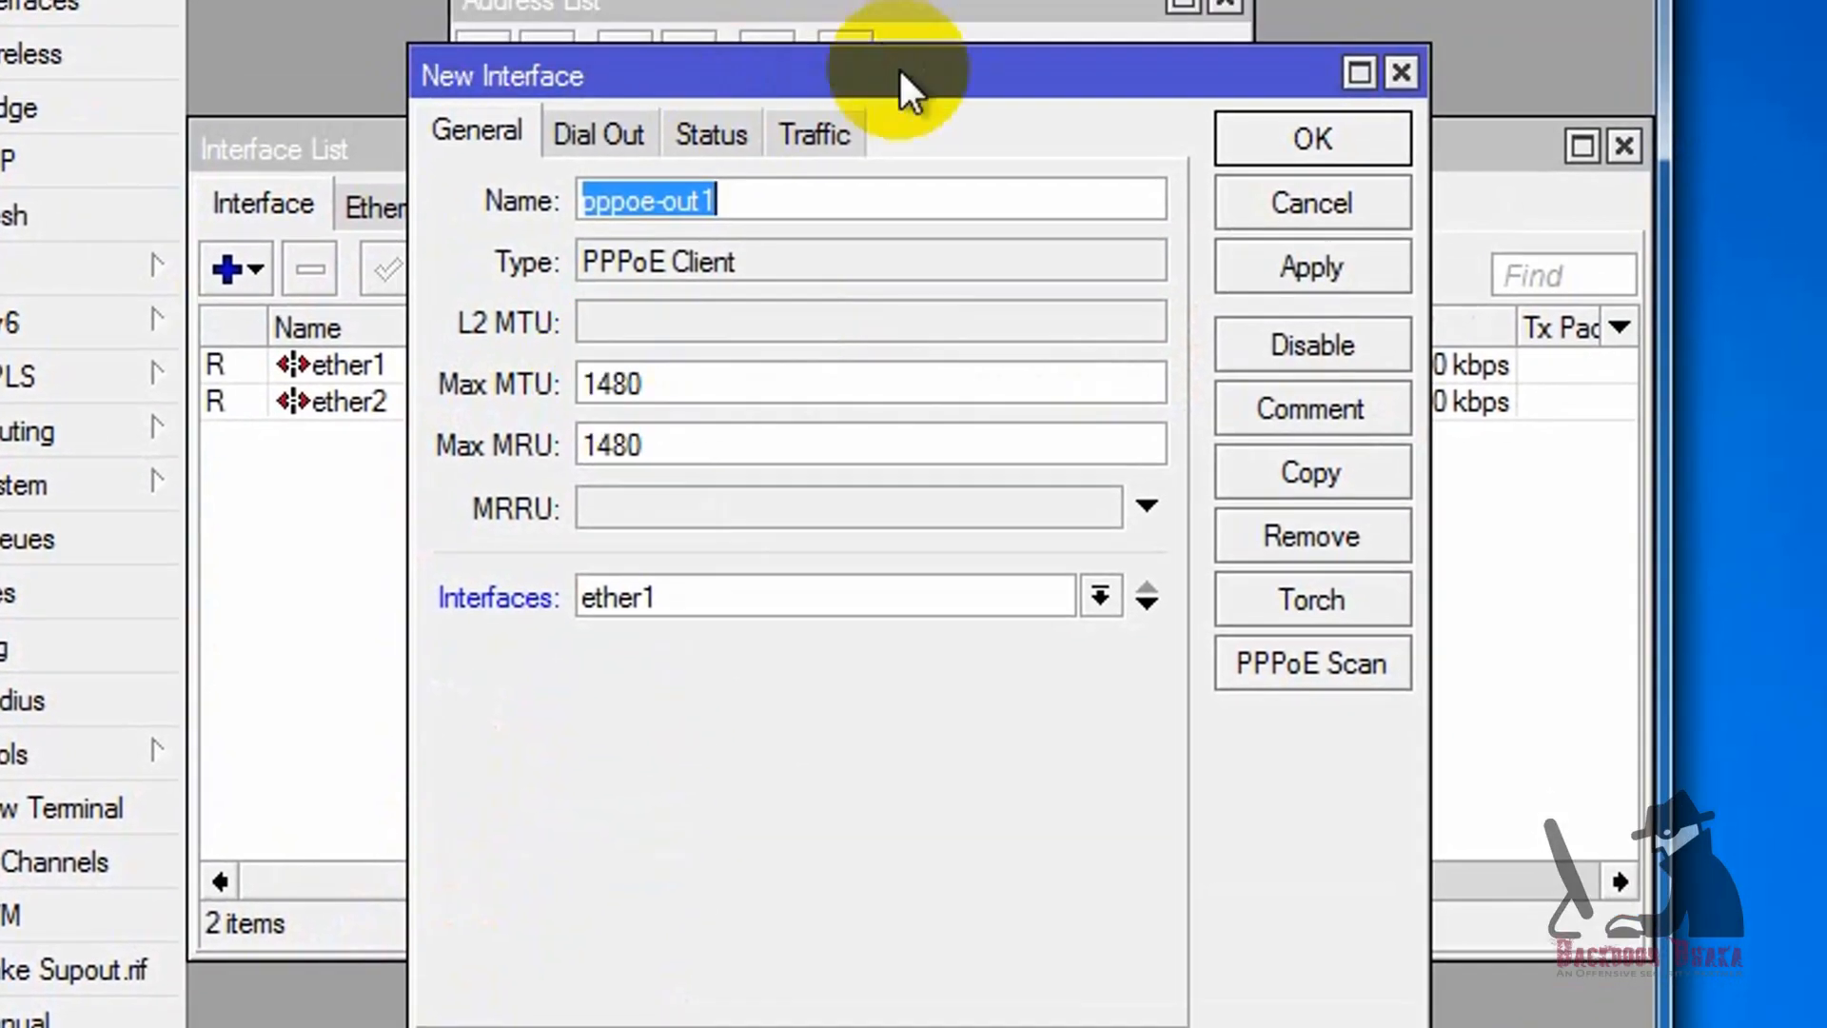
left_click_drag(909, 90, 842, 14)
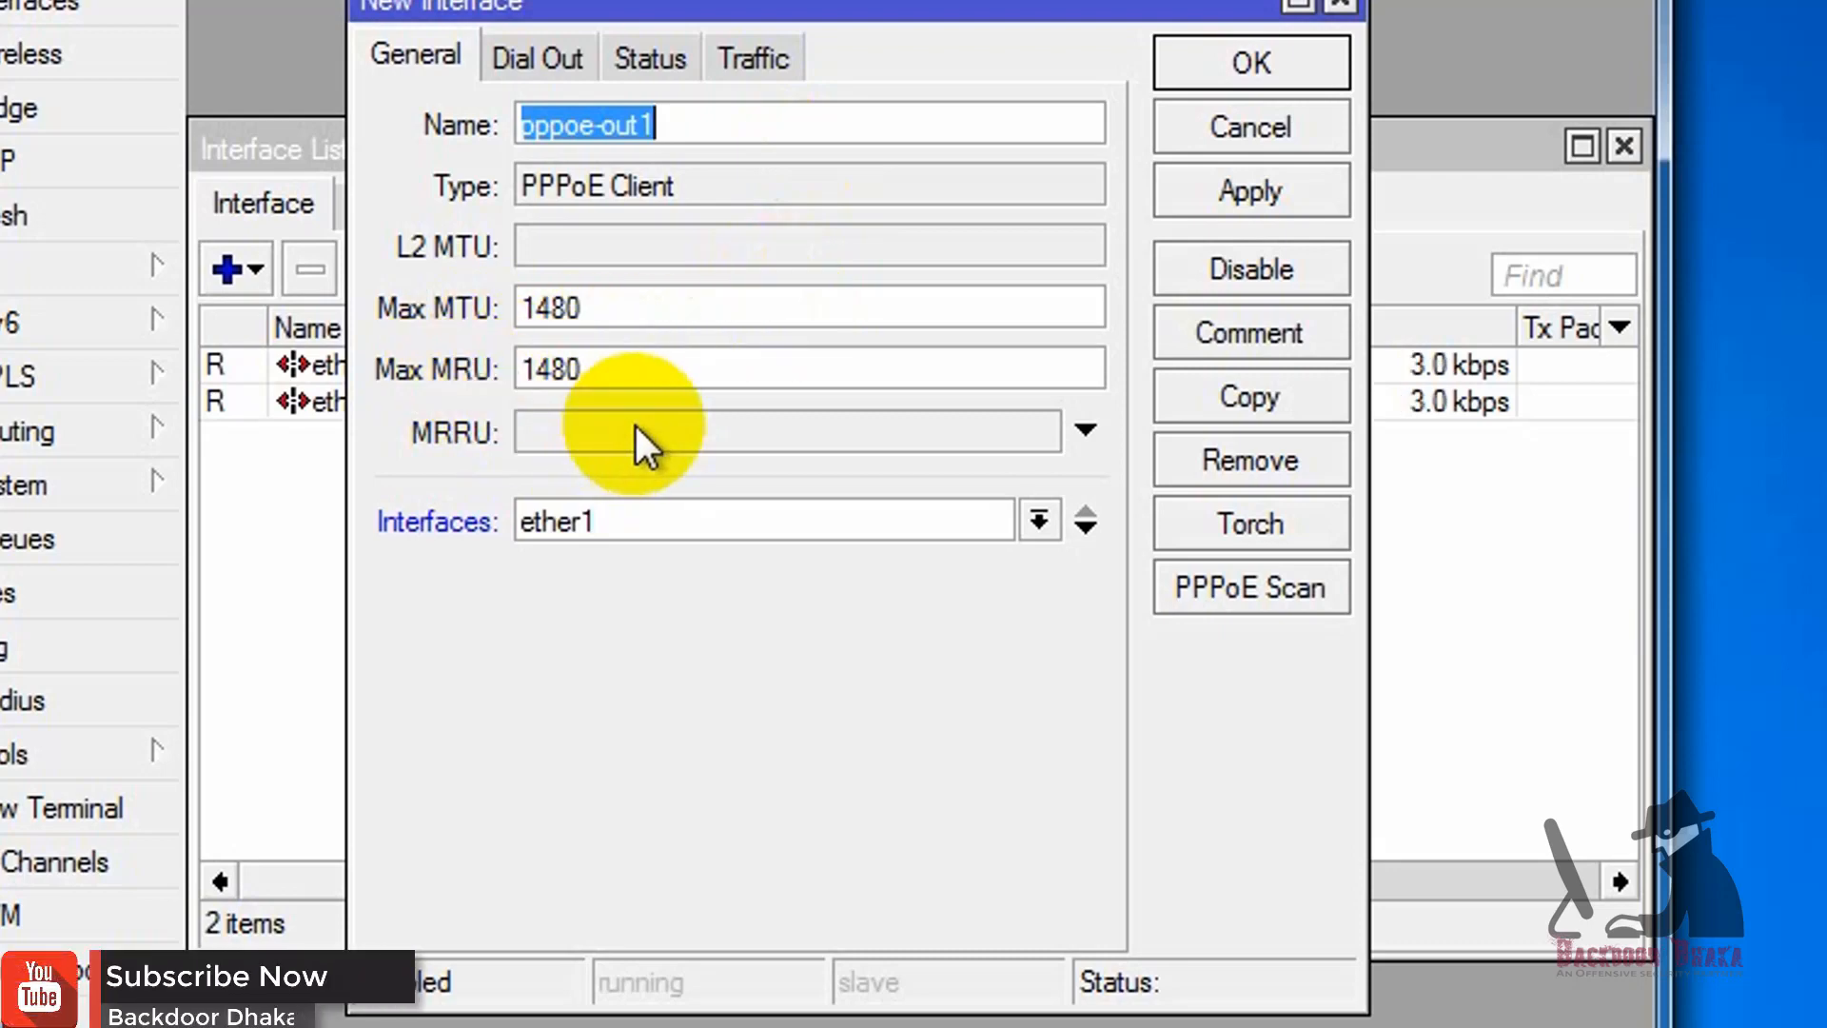
left_click(662, 522)
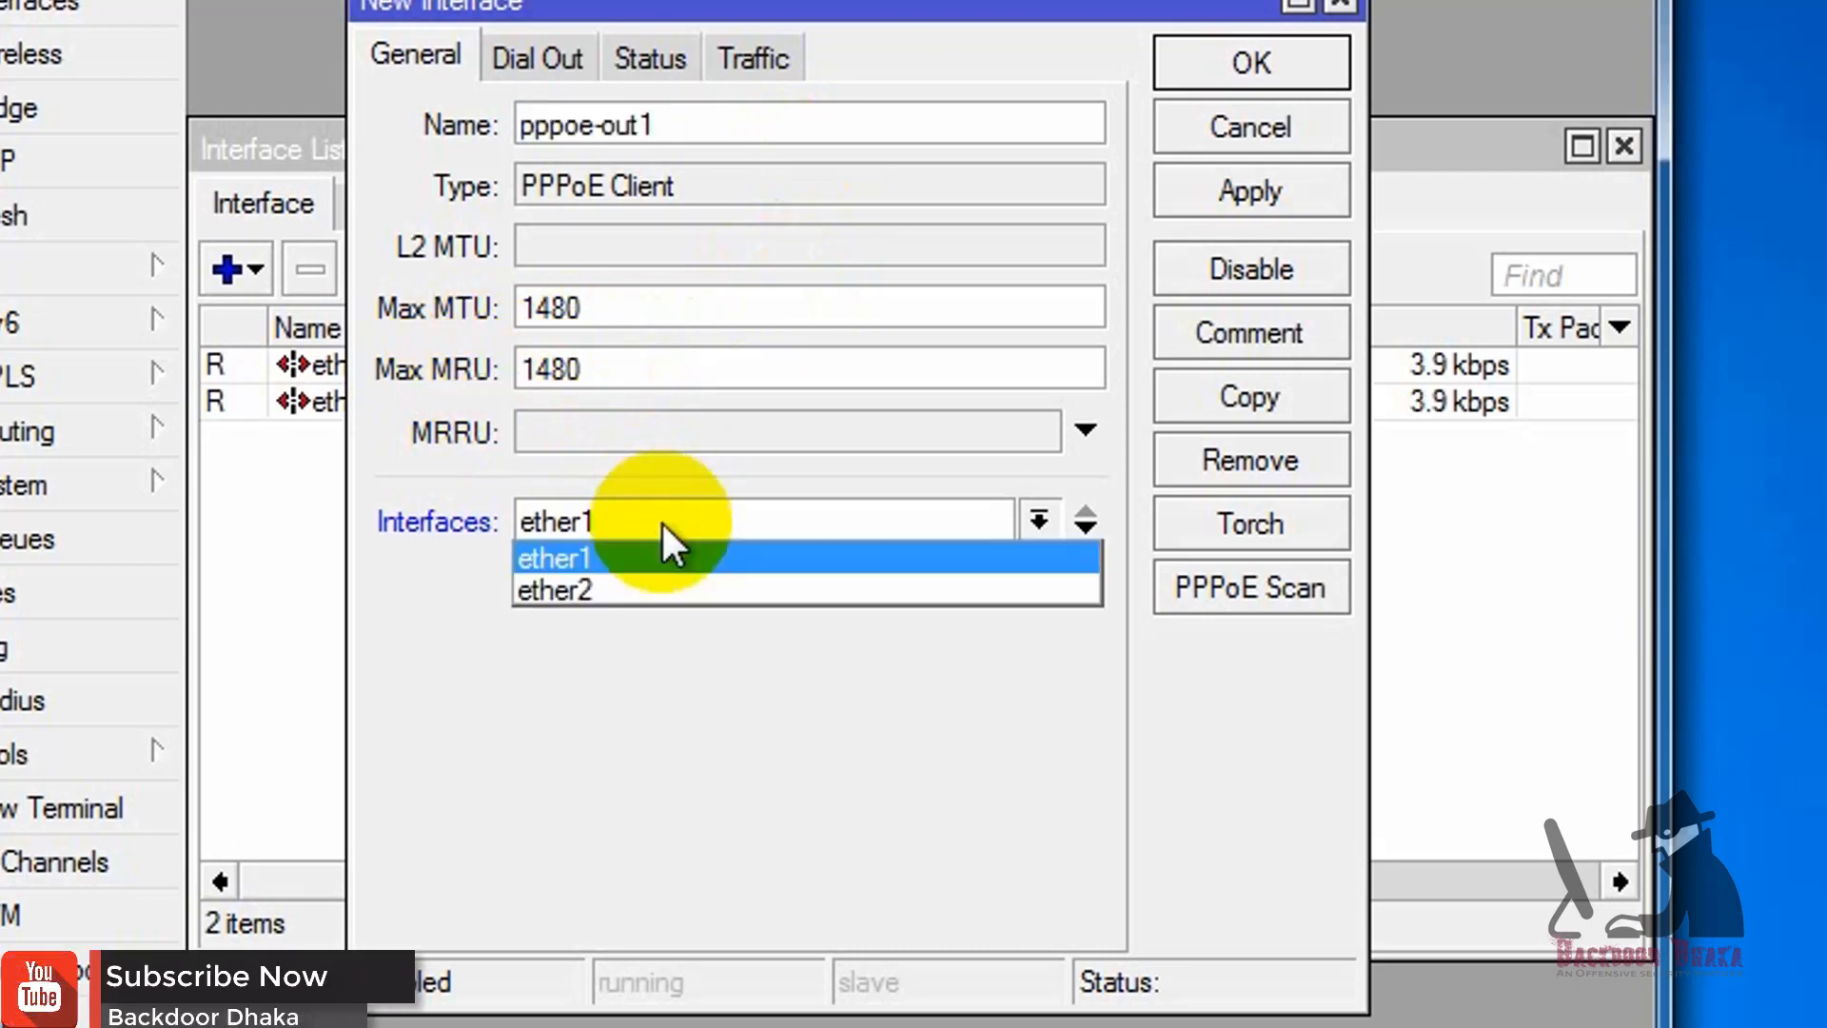
left_click(596, 592)
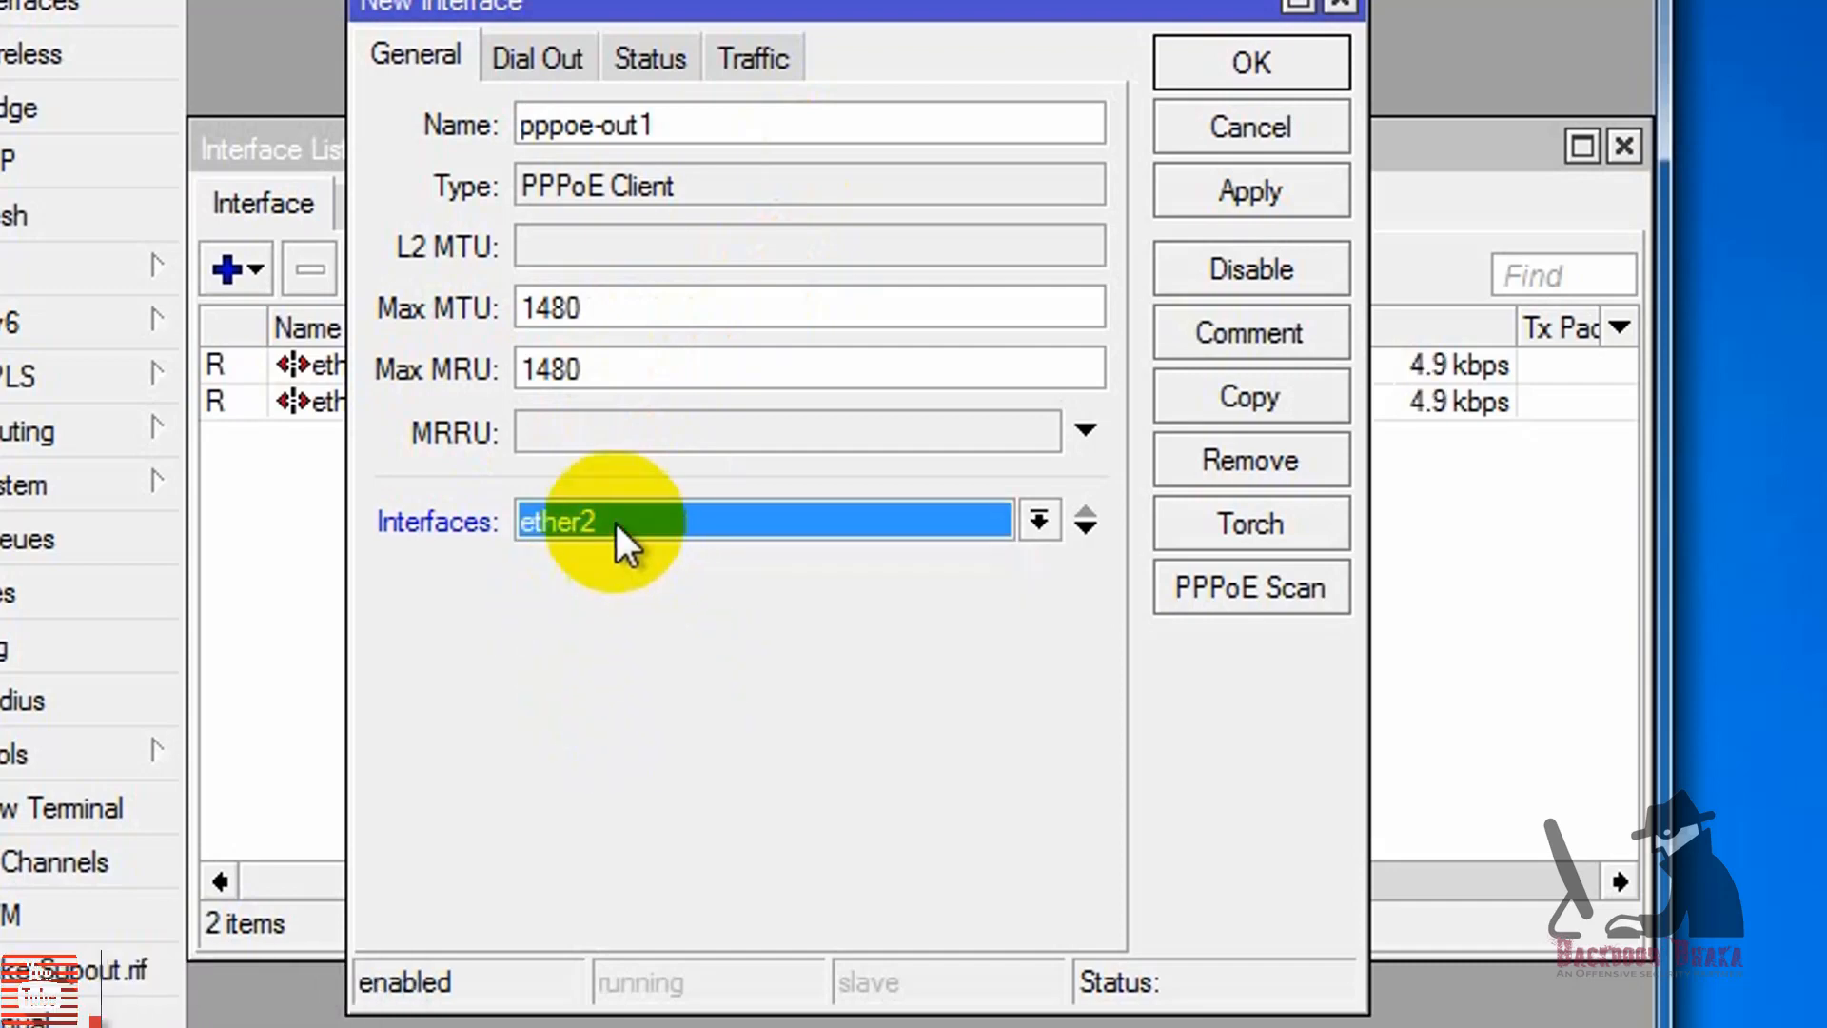
Step: Fill in the PPPoE client's dial-out user name and password, and close the new interface without saving it
left_click(550, 61)
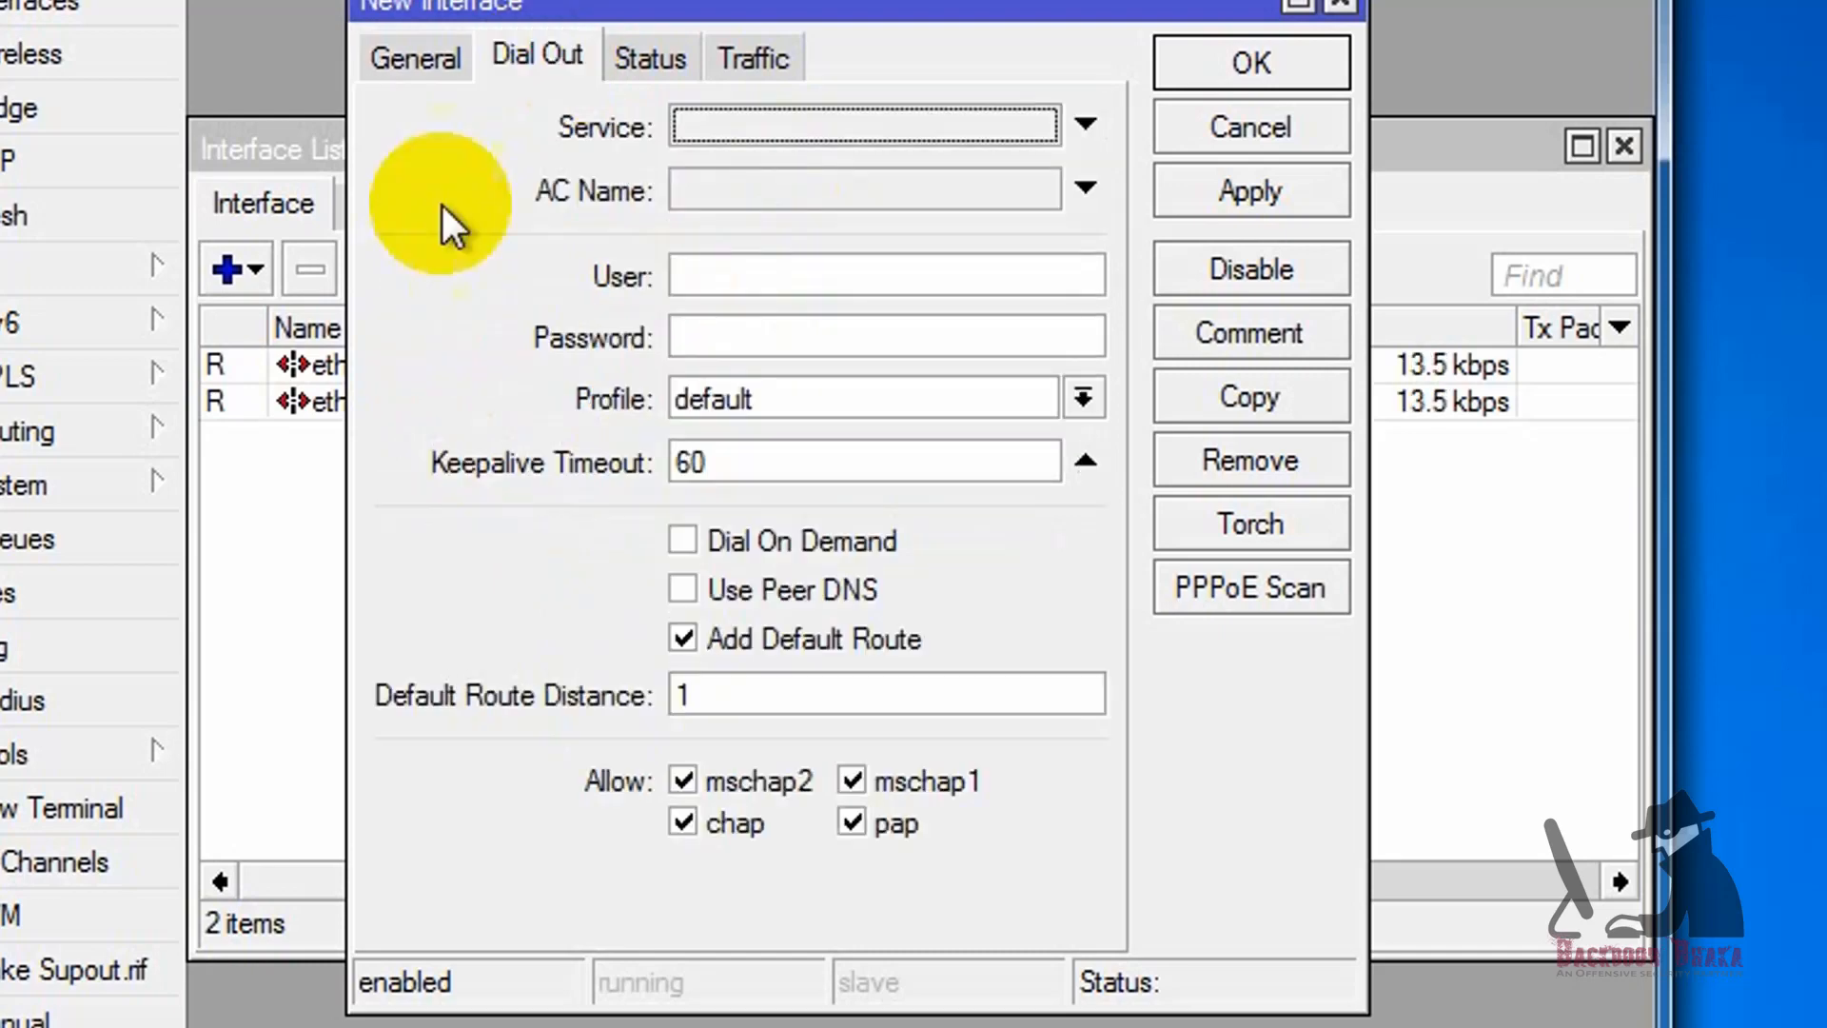
left_click(758, 269)
type("monir")
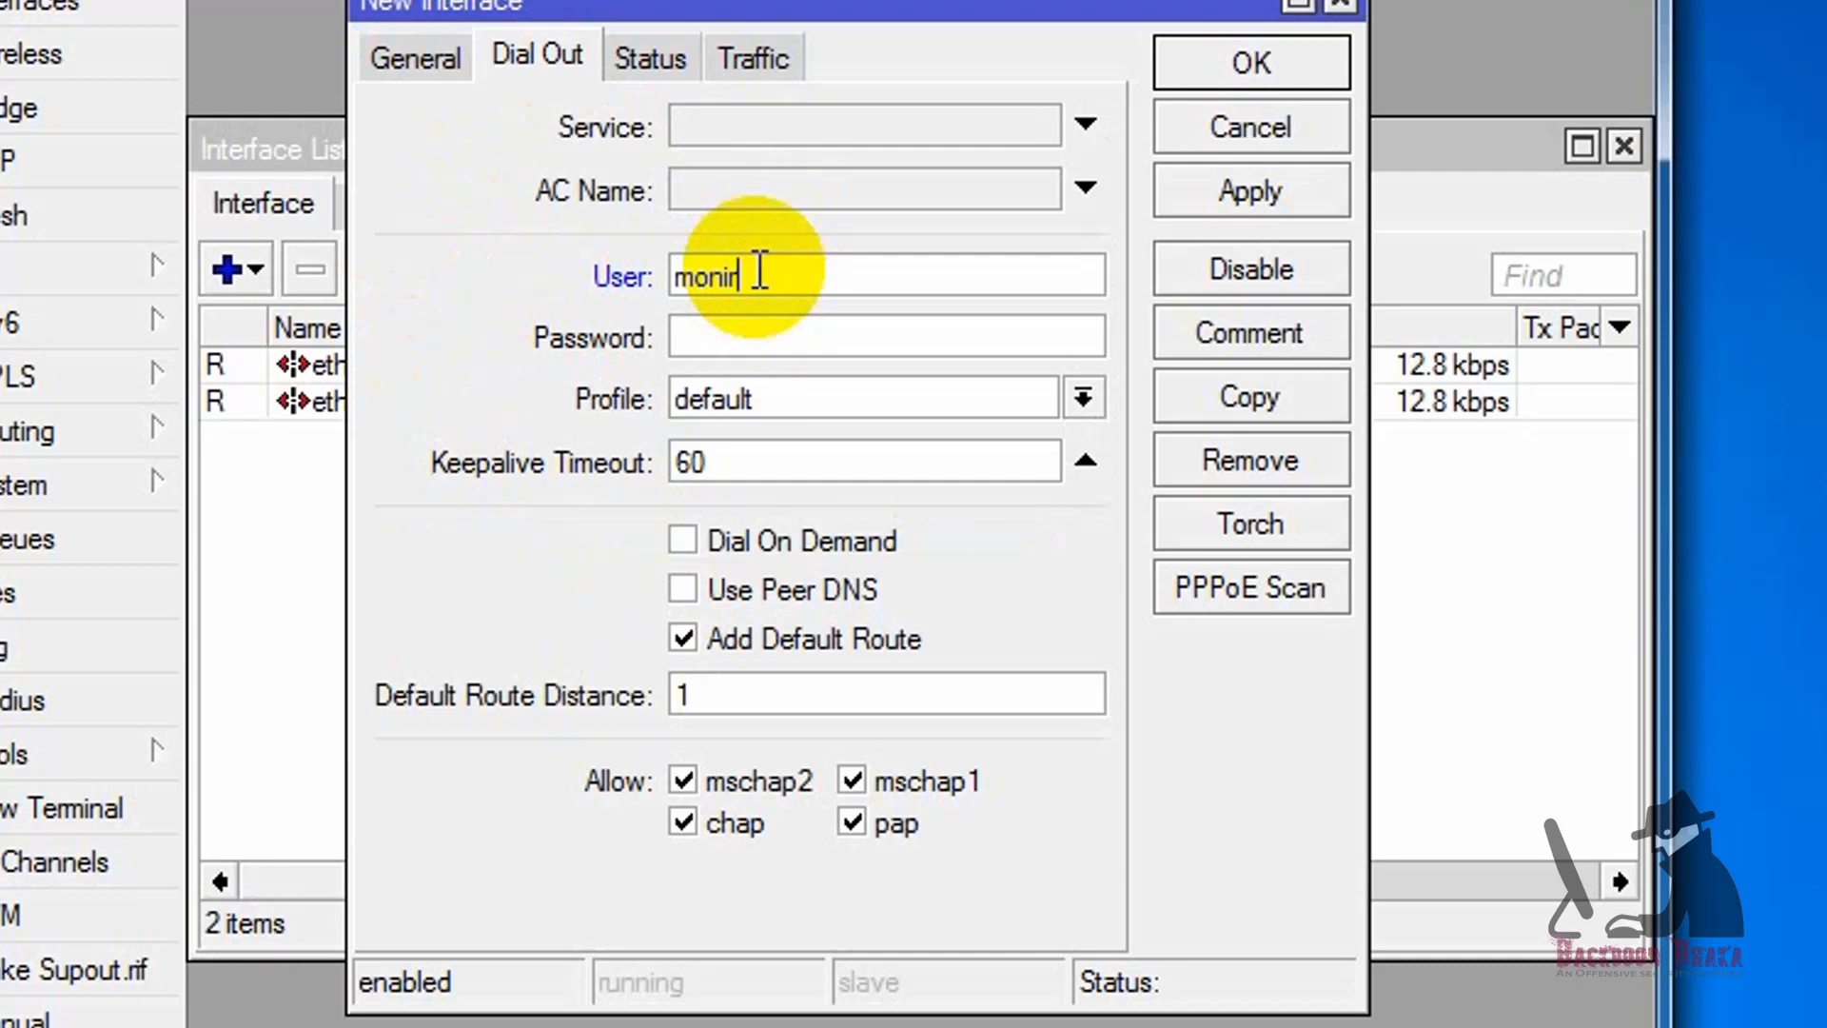
left_click(772, 332)
type("******************")
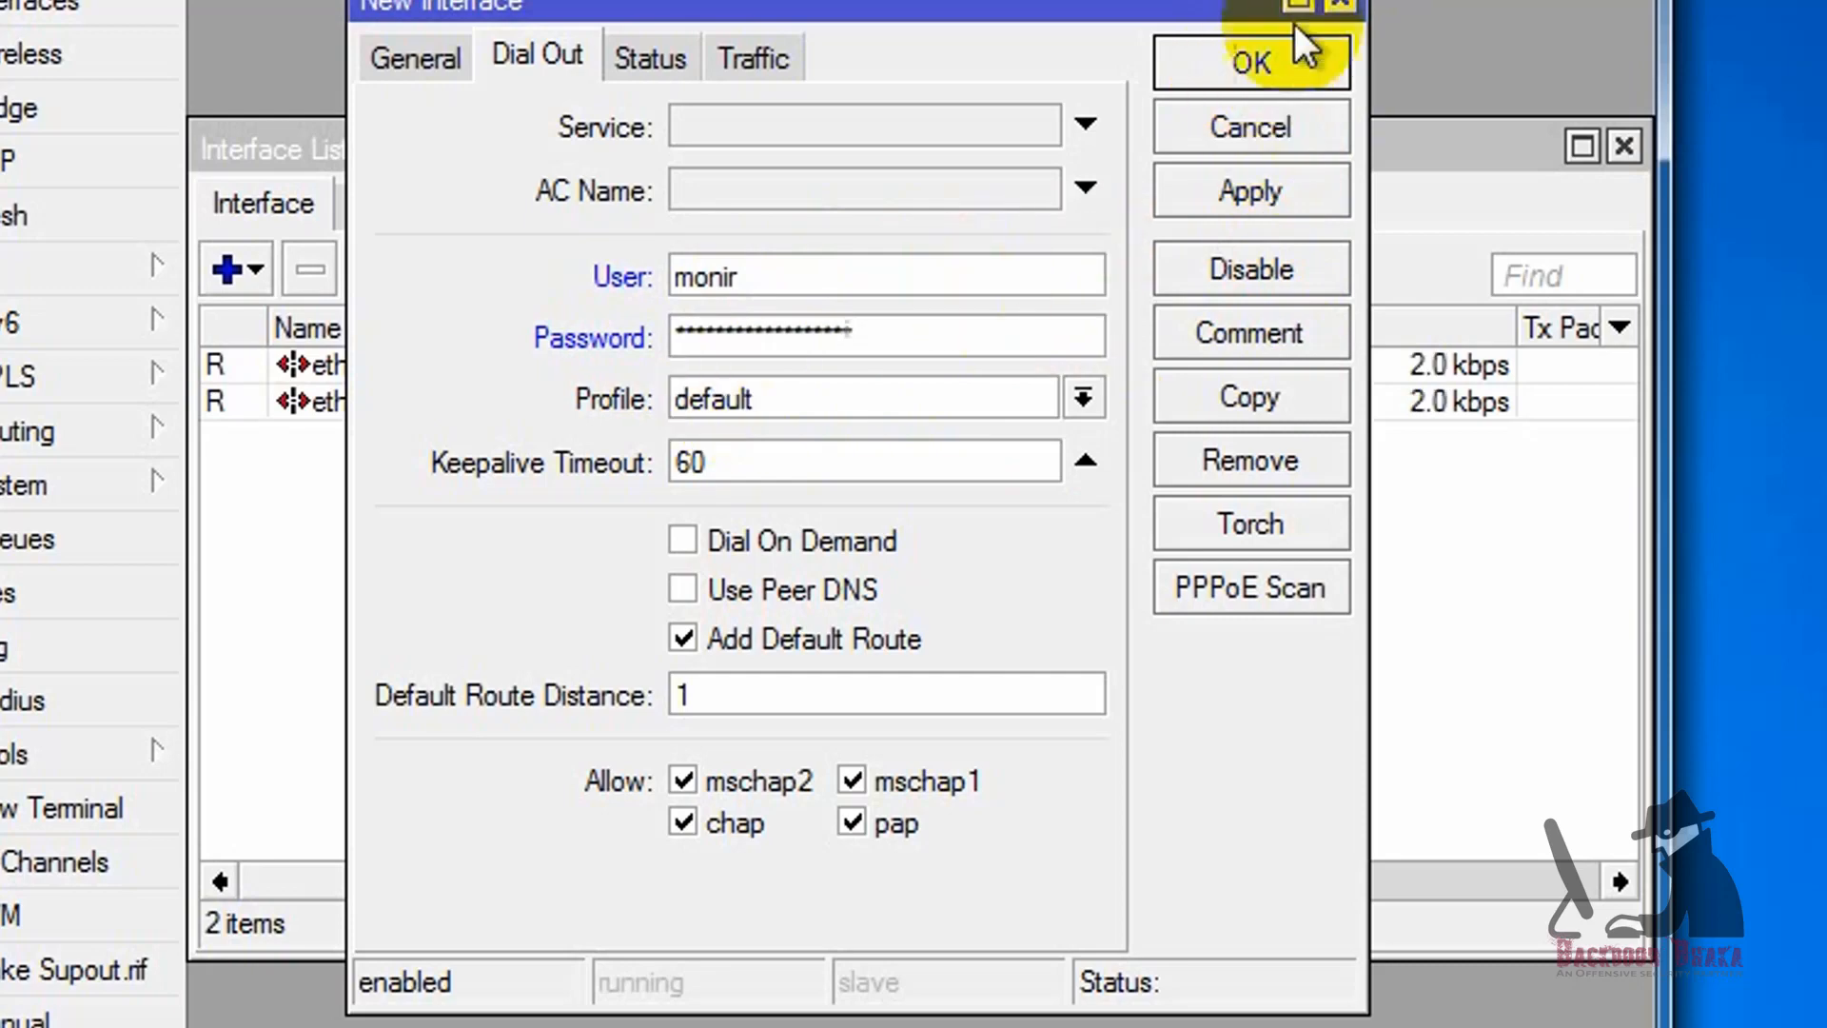
left_click(1298, 55)
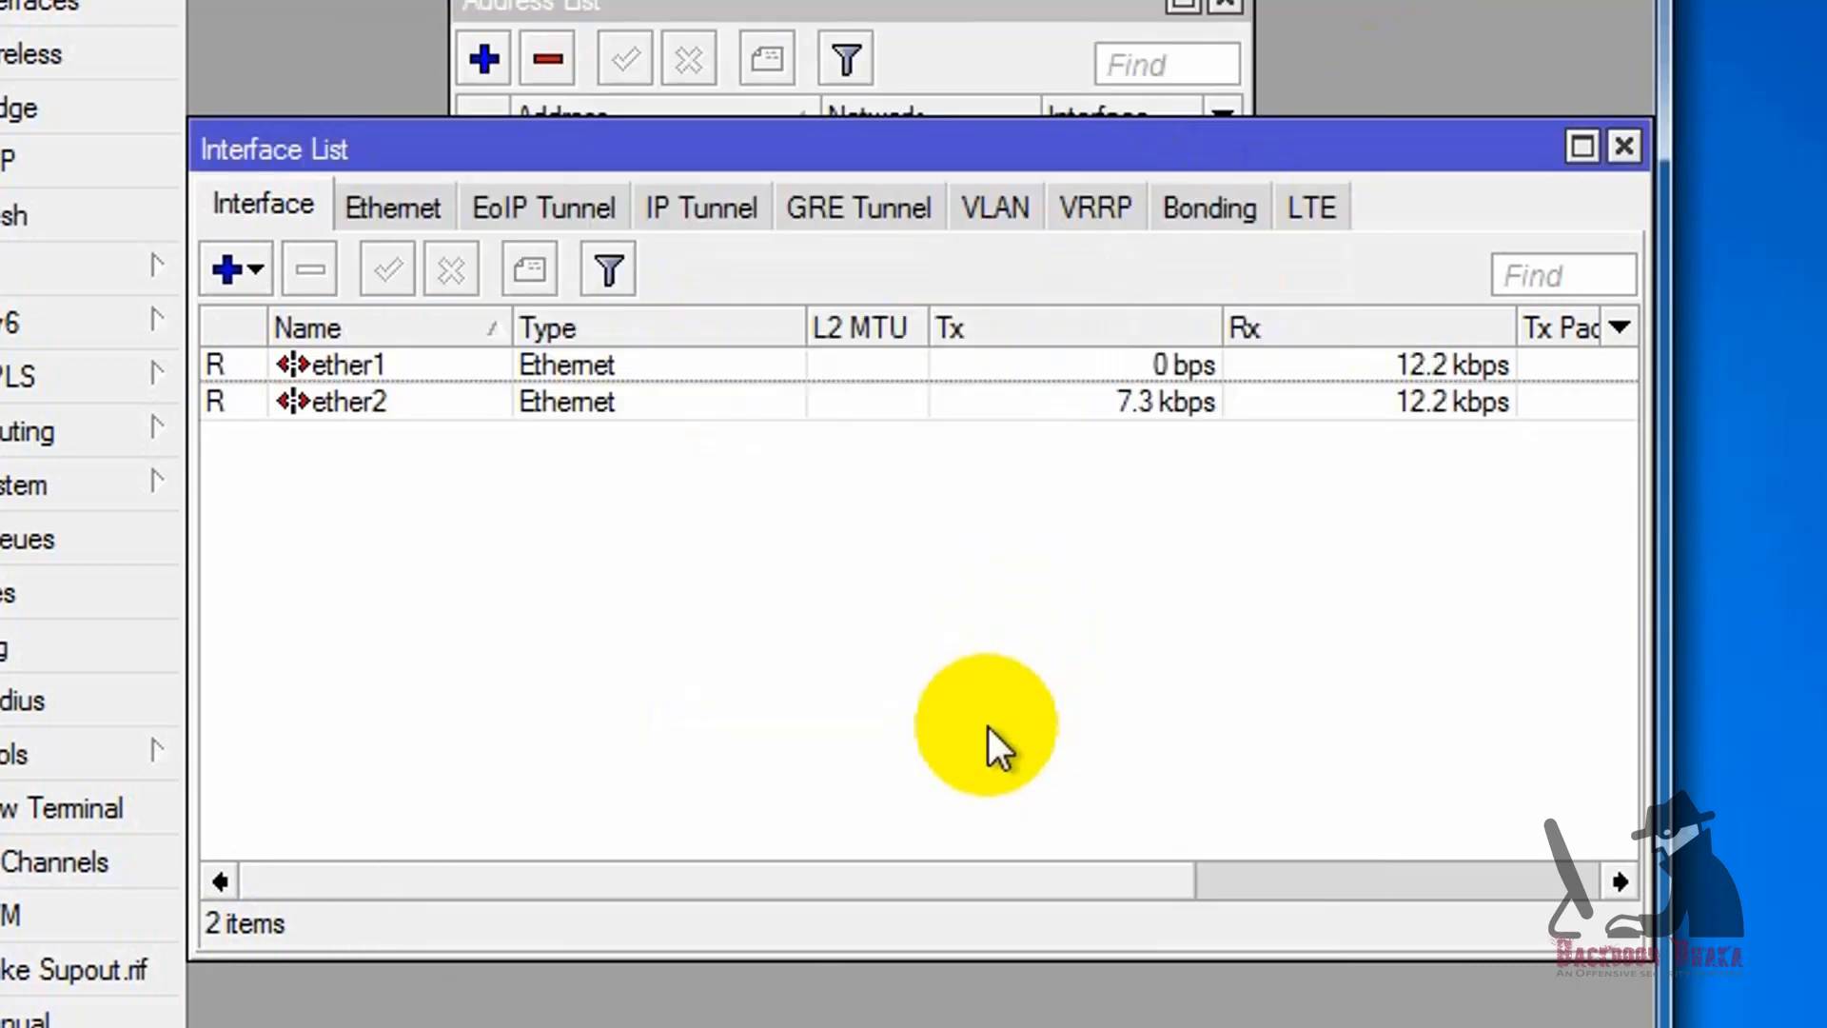